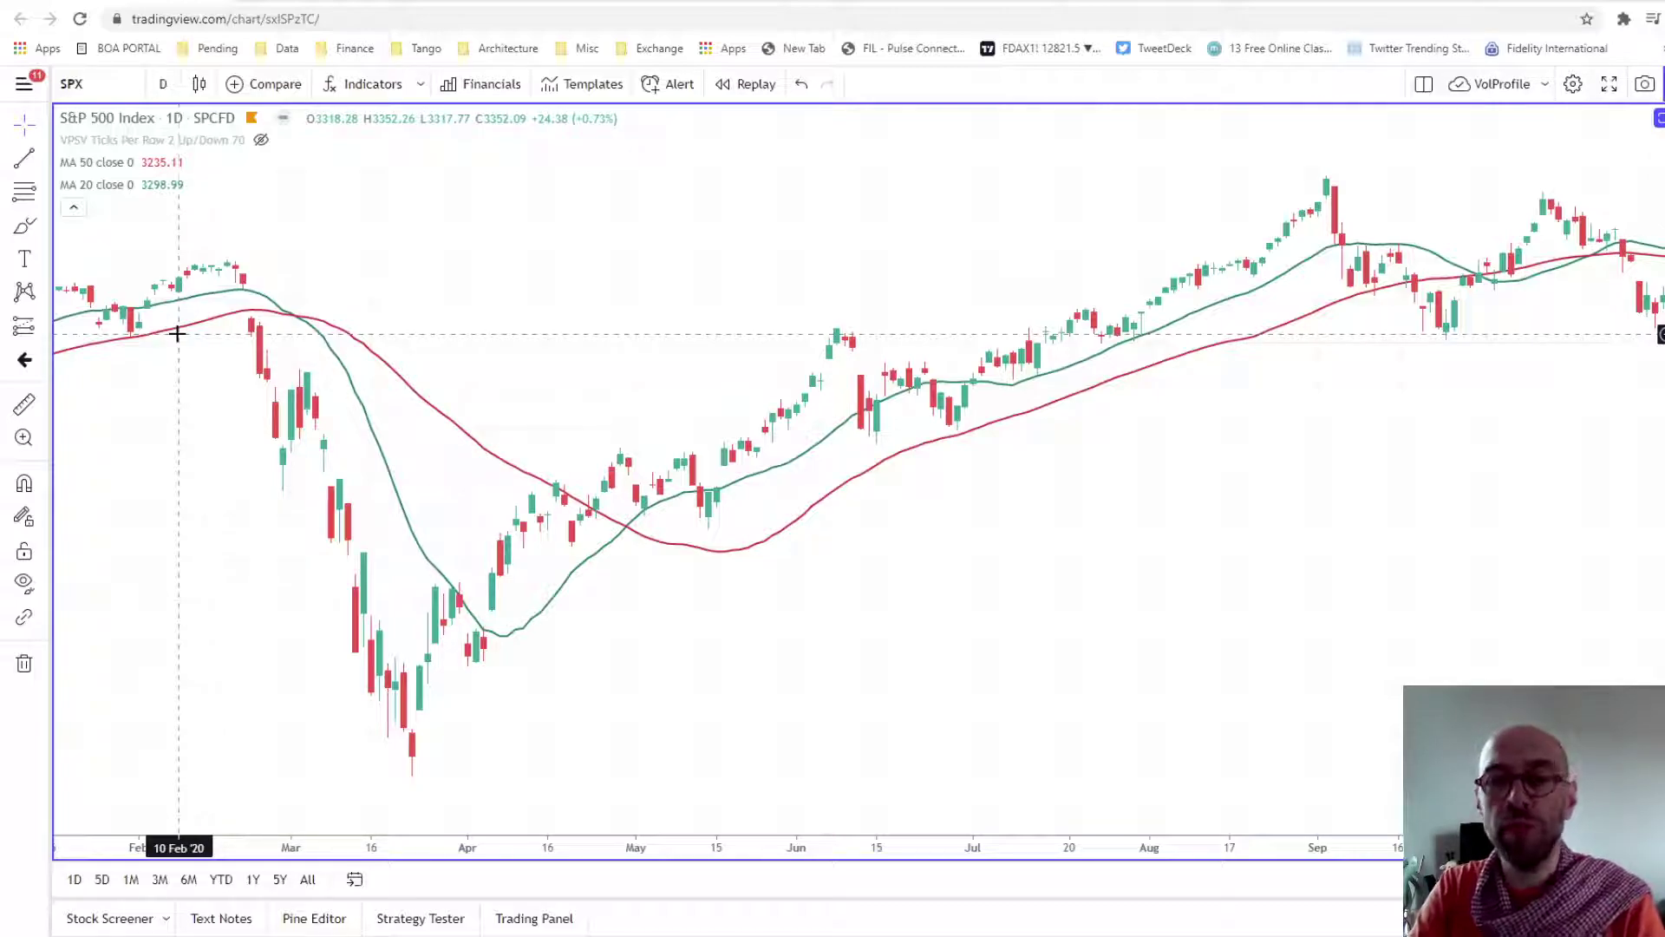
Step: Examine the 20 and 50 moving average crossovers around the February to May 2020 sell-off and recovery on the S&P 500 daily chart
mouse_move(1070, 558)
mouse_down()
mouse_move(334, 569)
mouse_move(1182, 547)
mouse_move(1093, 550)
mouse_up()
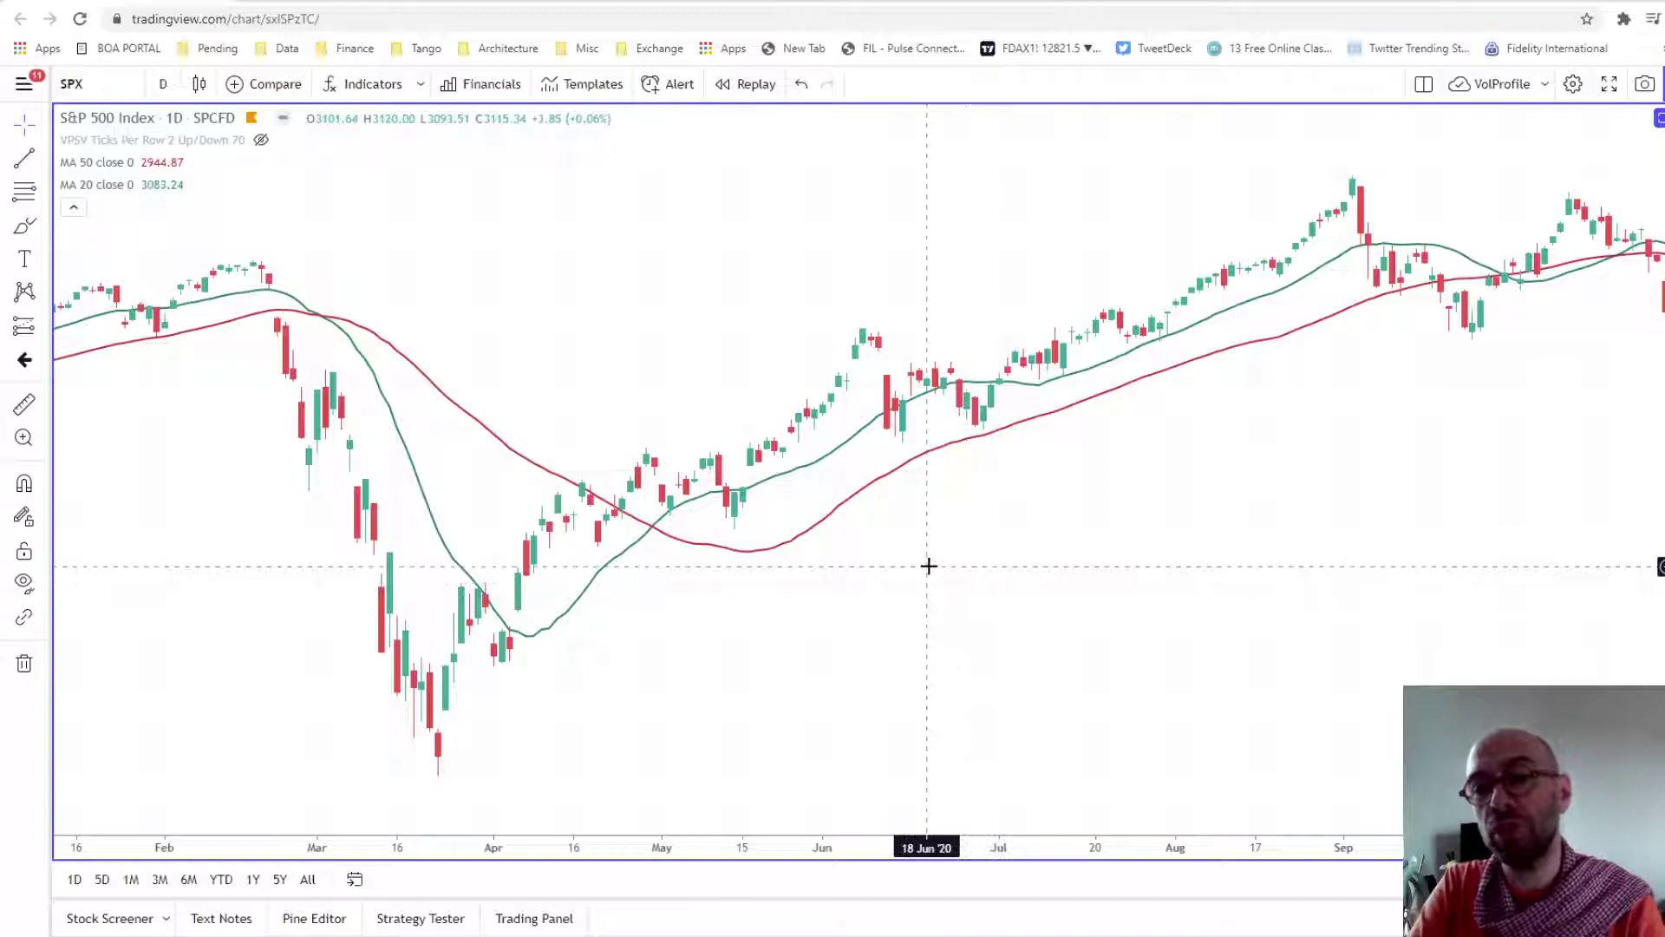
drag(775, 612, 798, 606)
drag(212, 398, 268, 494)
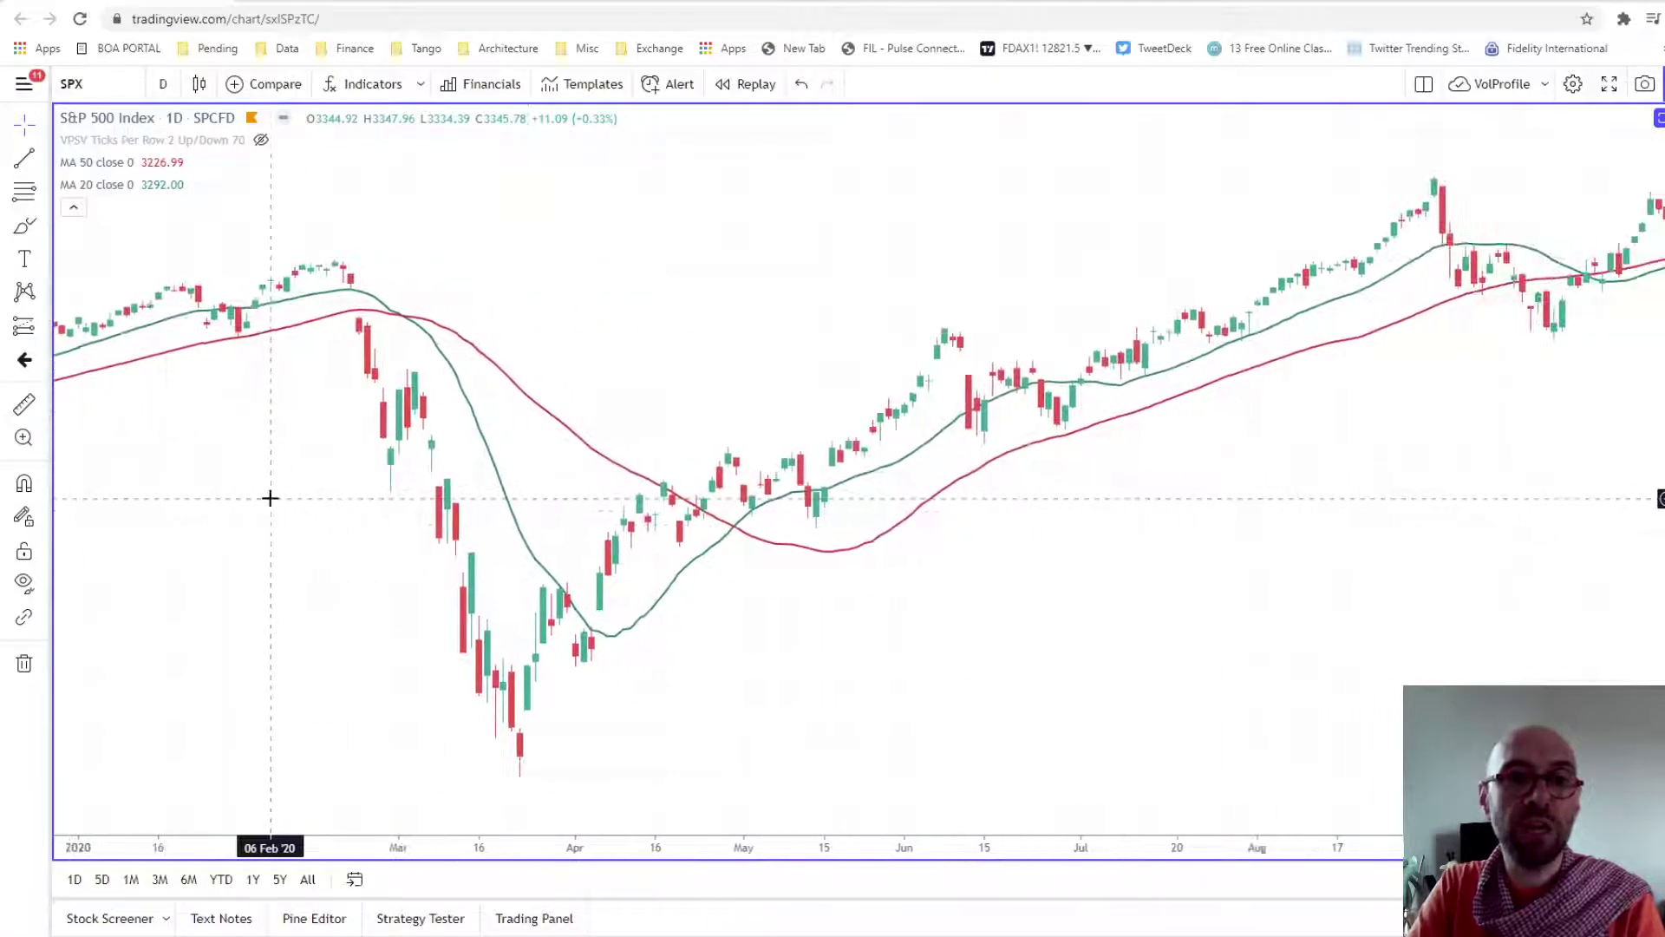
drag(777, 618, 606, 614)
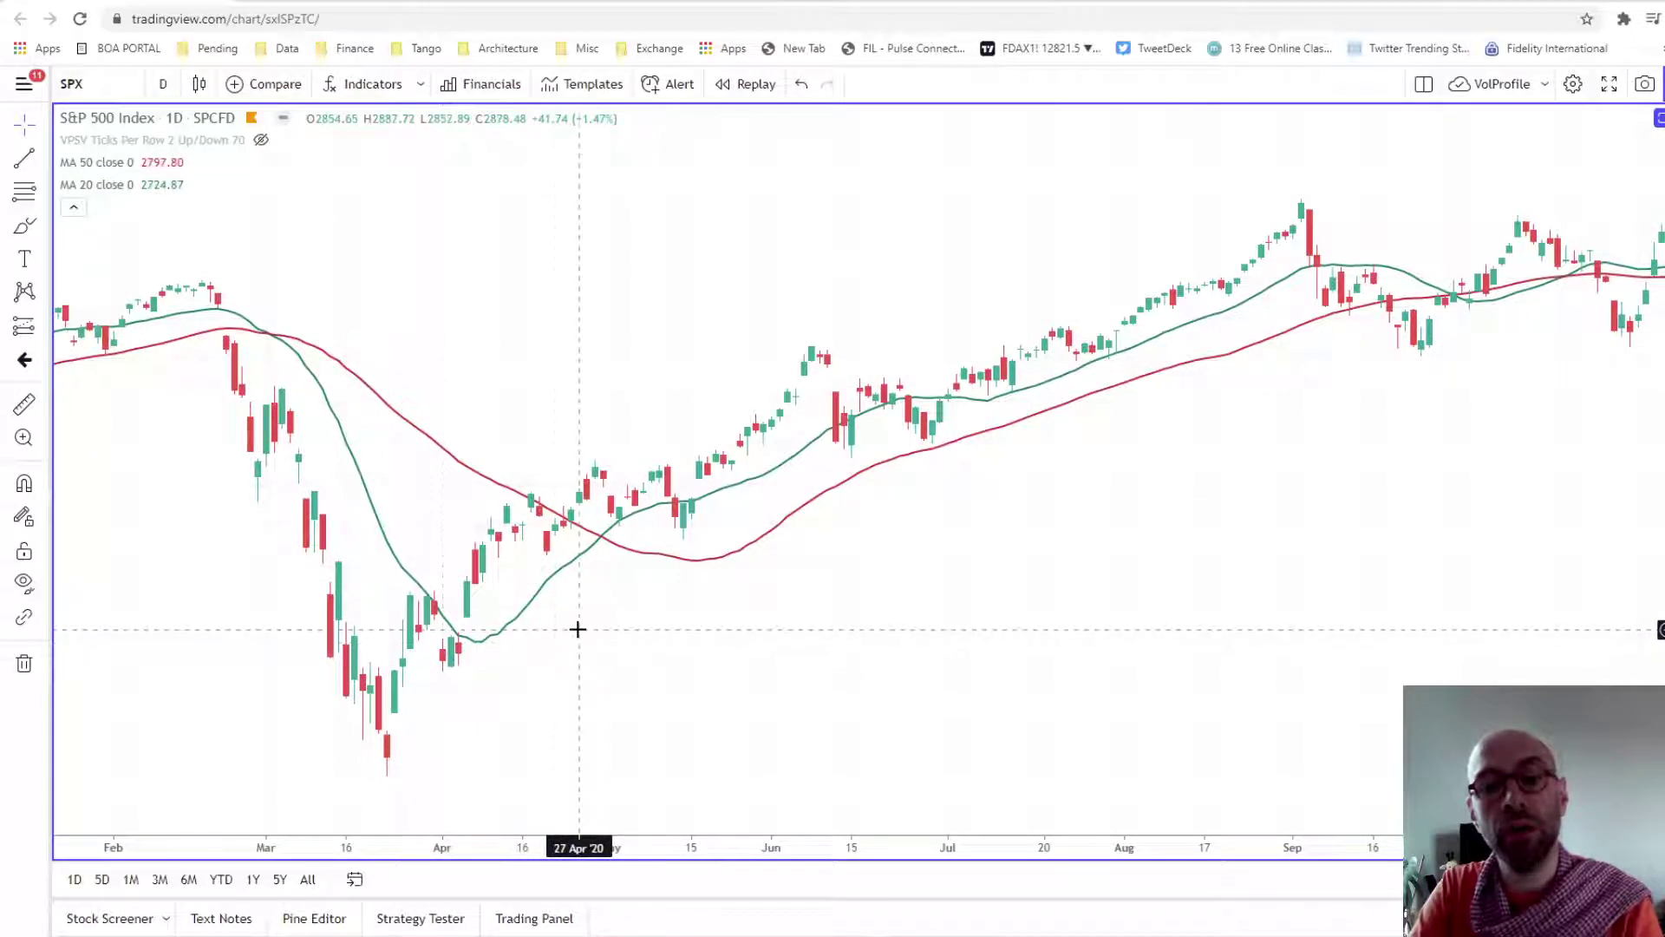
drag(227, 555, 803, 564)
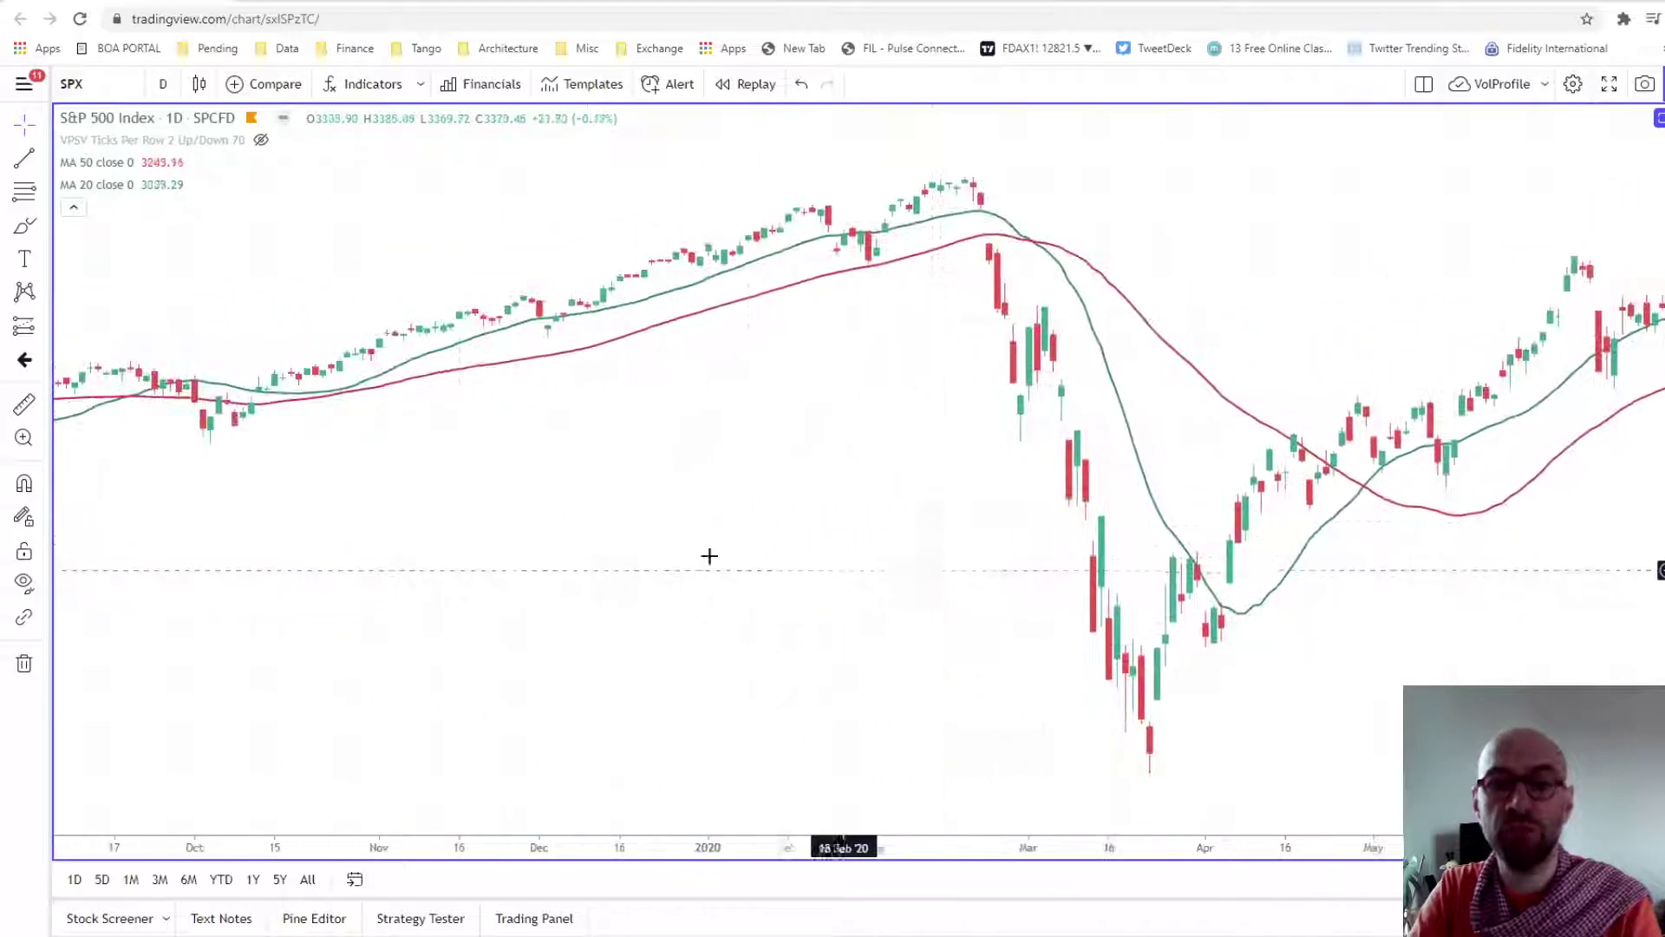
drag(171, 494, 465, 513)
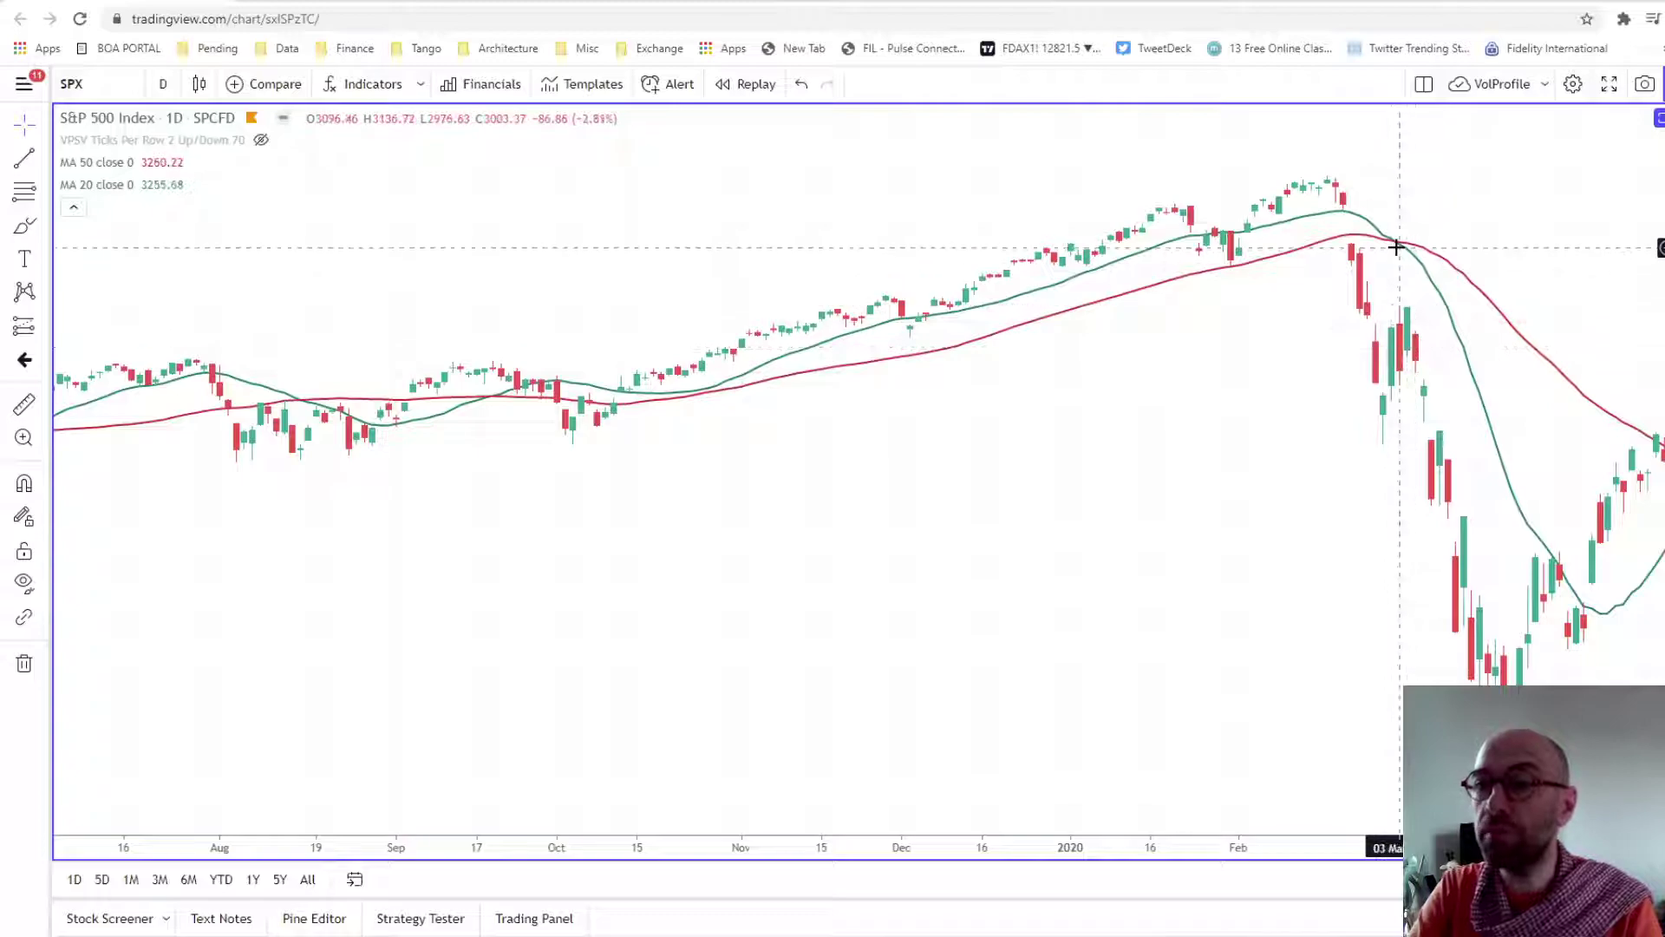
drag(1390, 272, 486, 341)
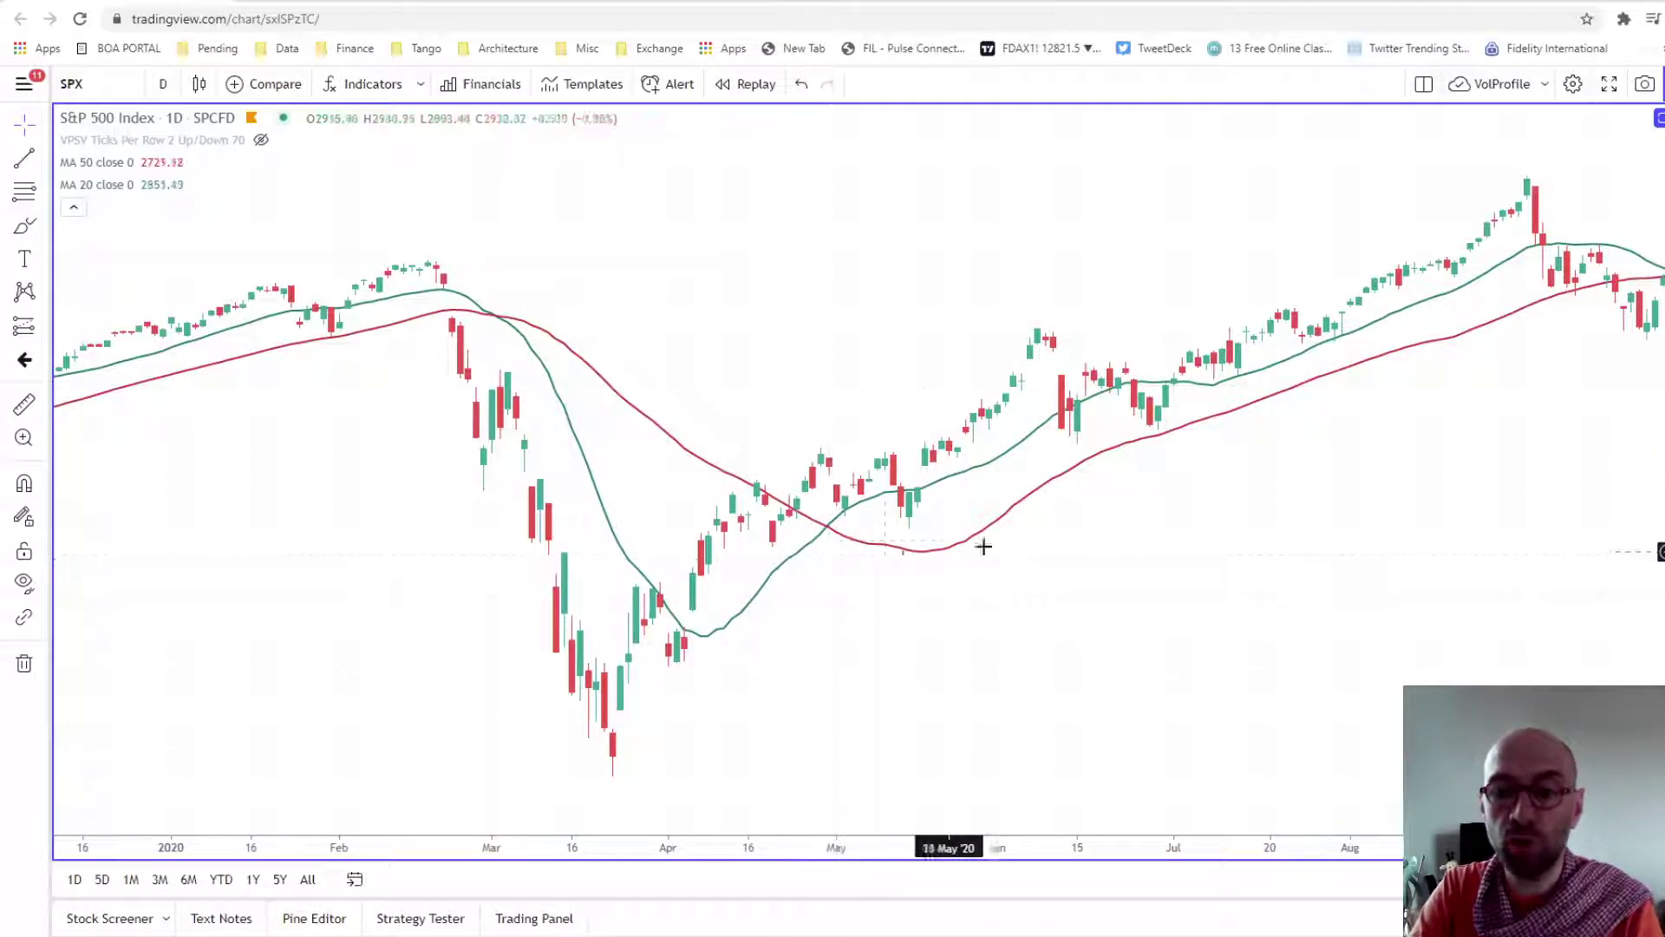
drag(1350, 521, 840, 602)
drag(1335, 548, 1652, 557)
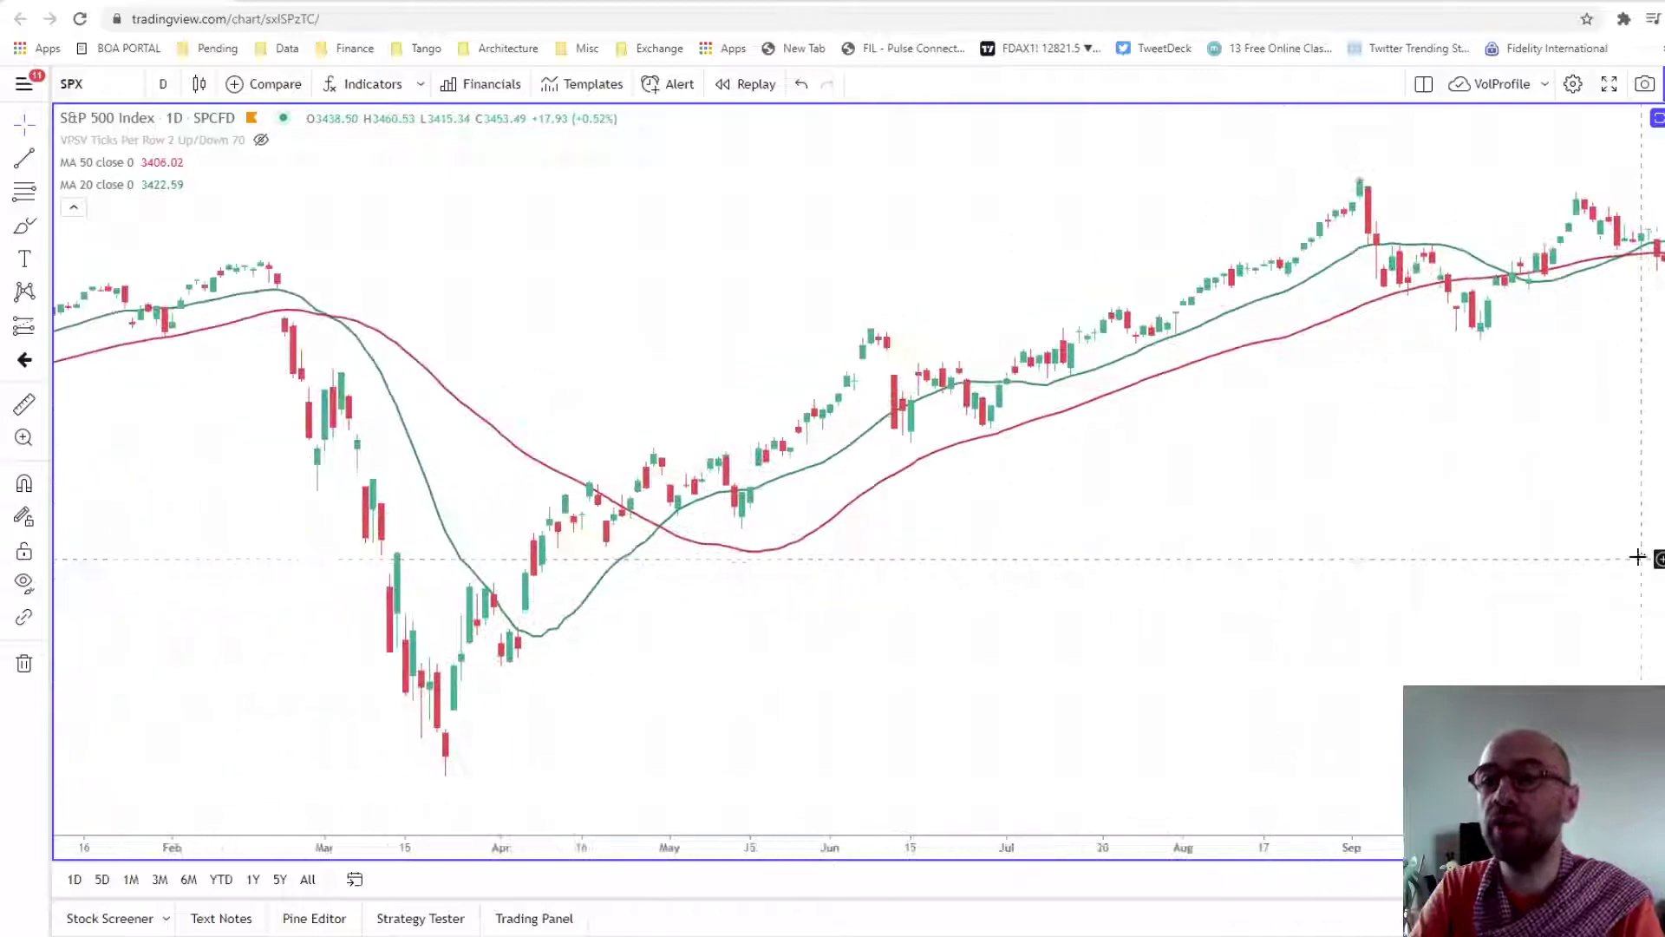
drag(587, 617, 1059, 602)
drag(1186, 638, 625, 694)
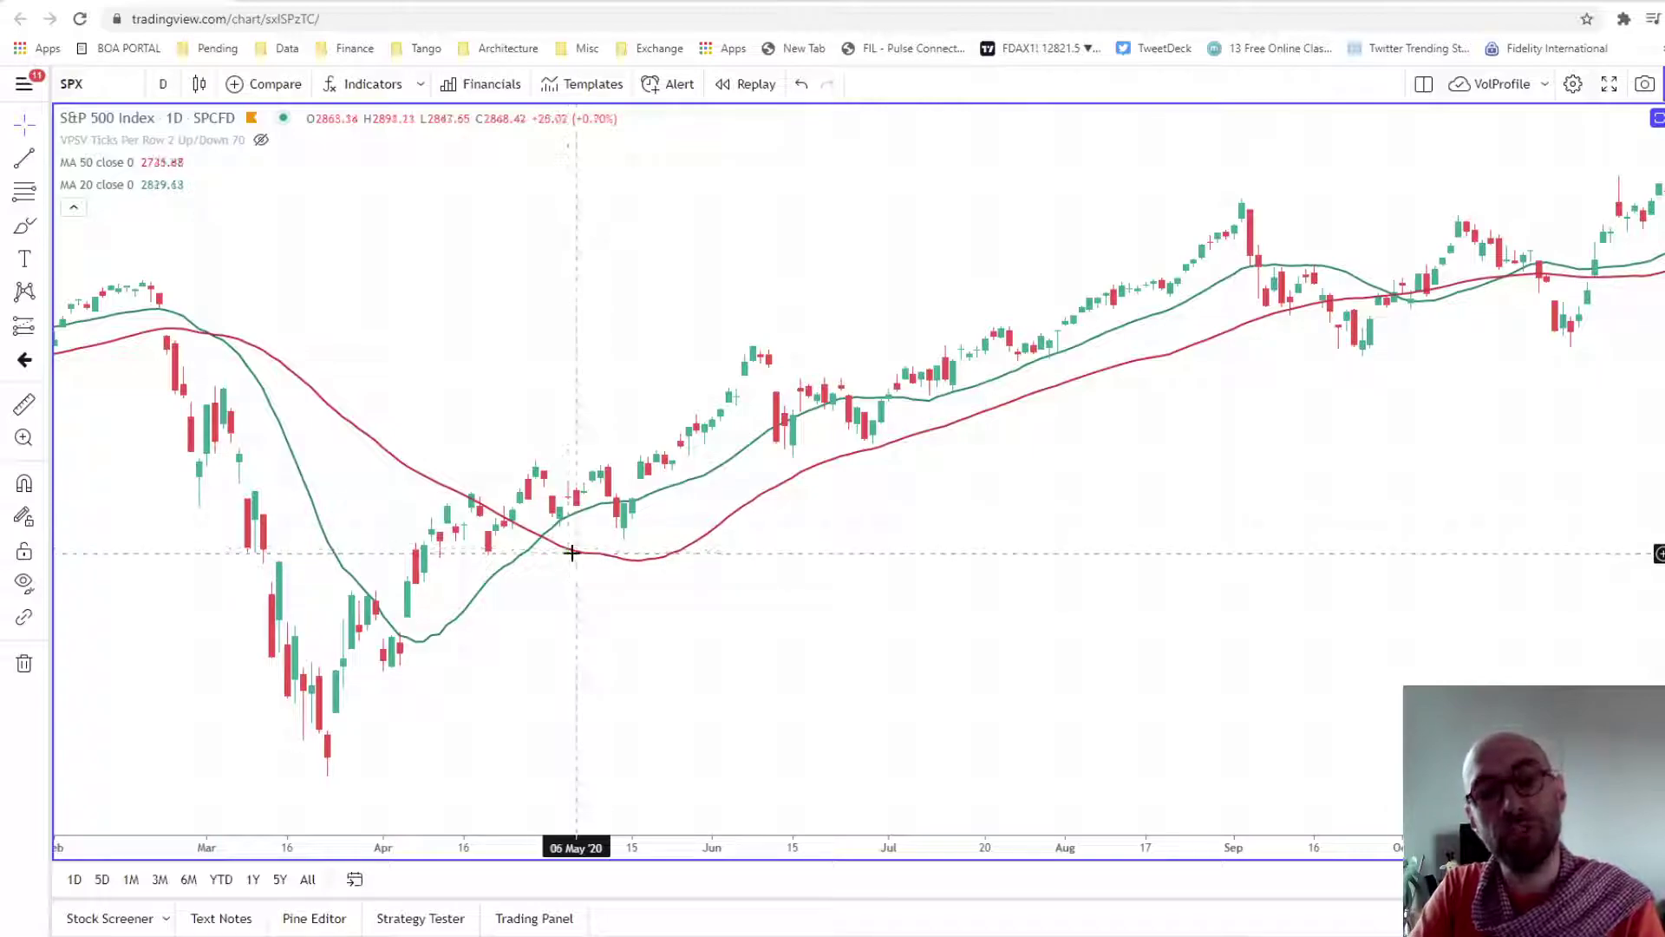
Step: Examine the moving average crossovers from September to November 2020 on the same chart
drag(1144, 610, 1069, 588)
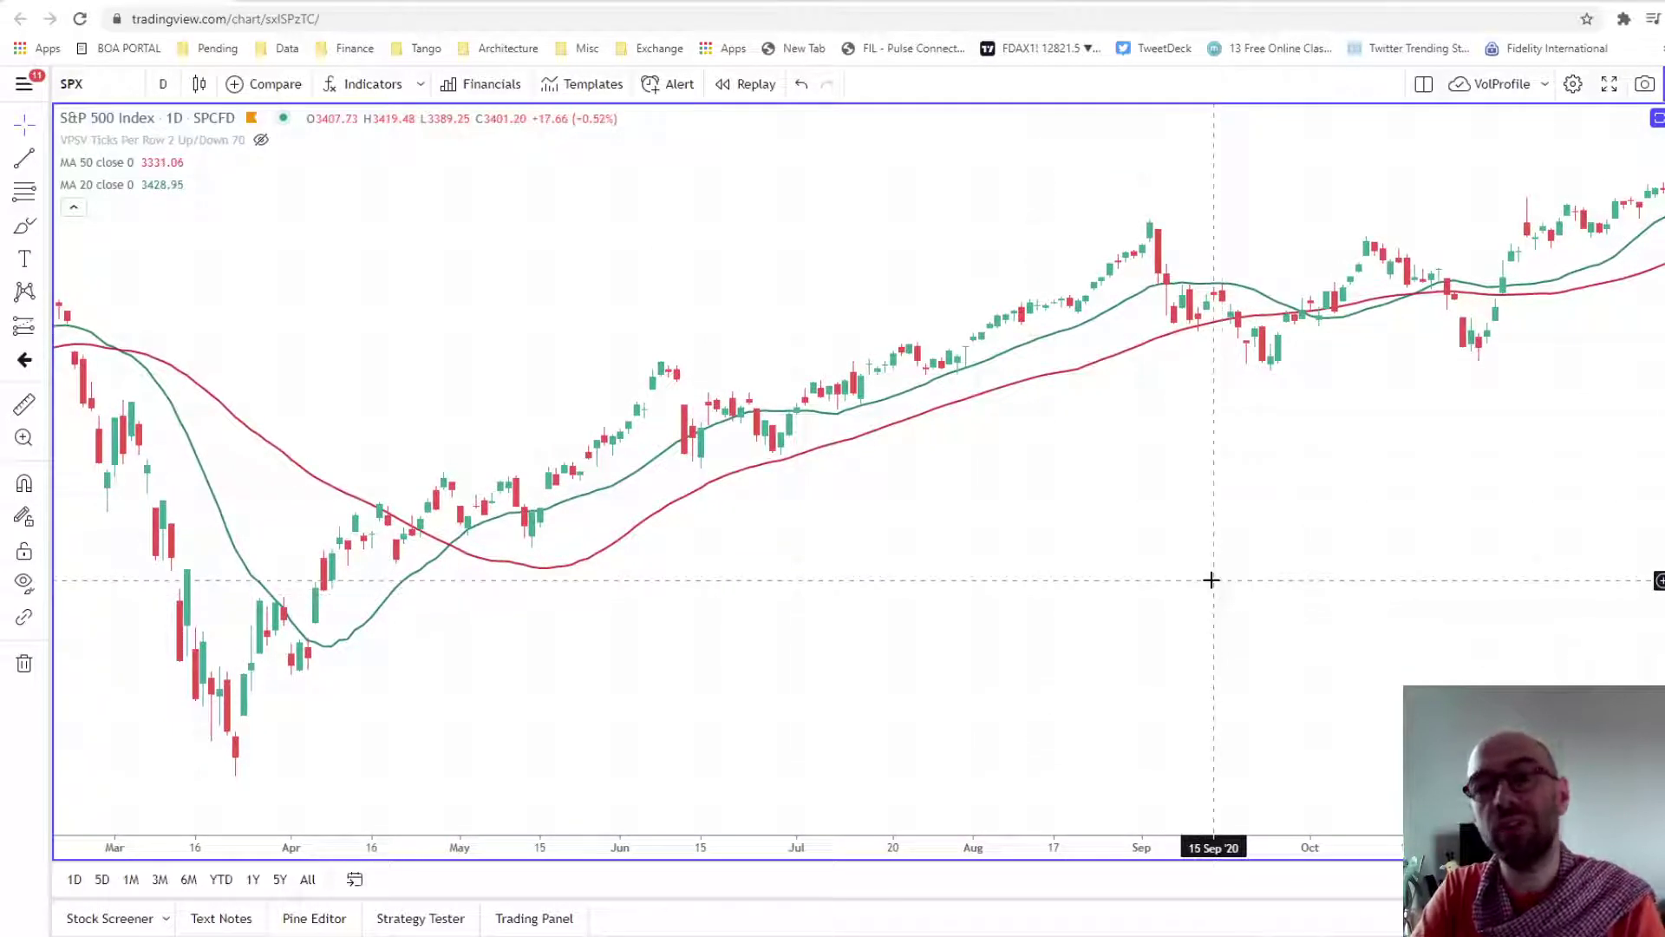
drag(1211, 580, 1124, 579)
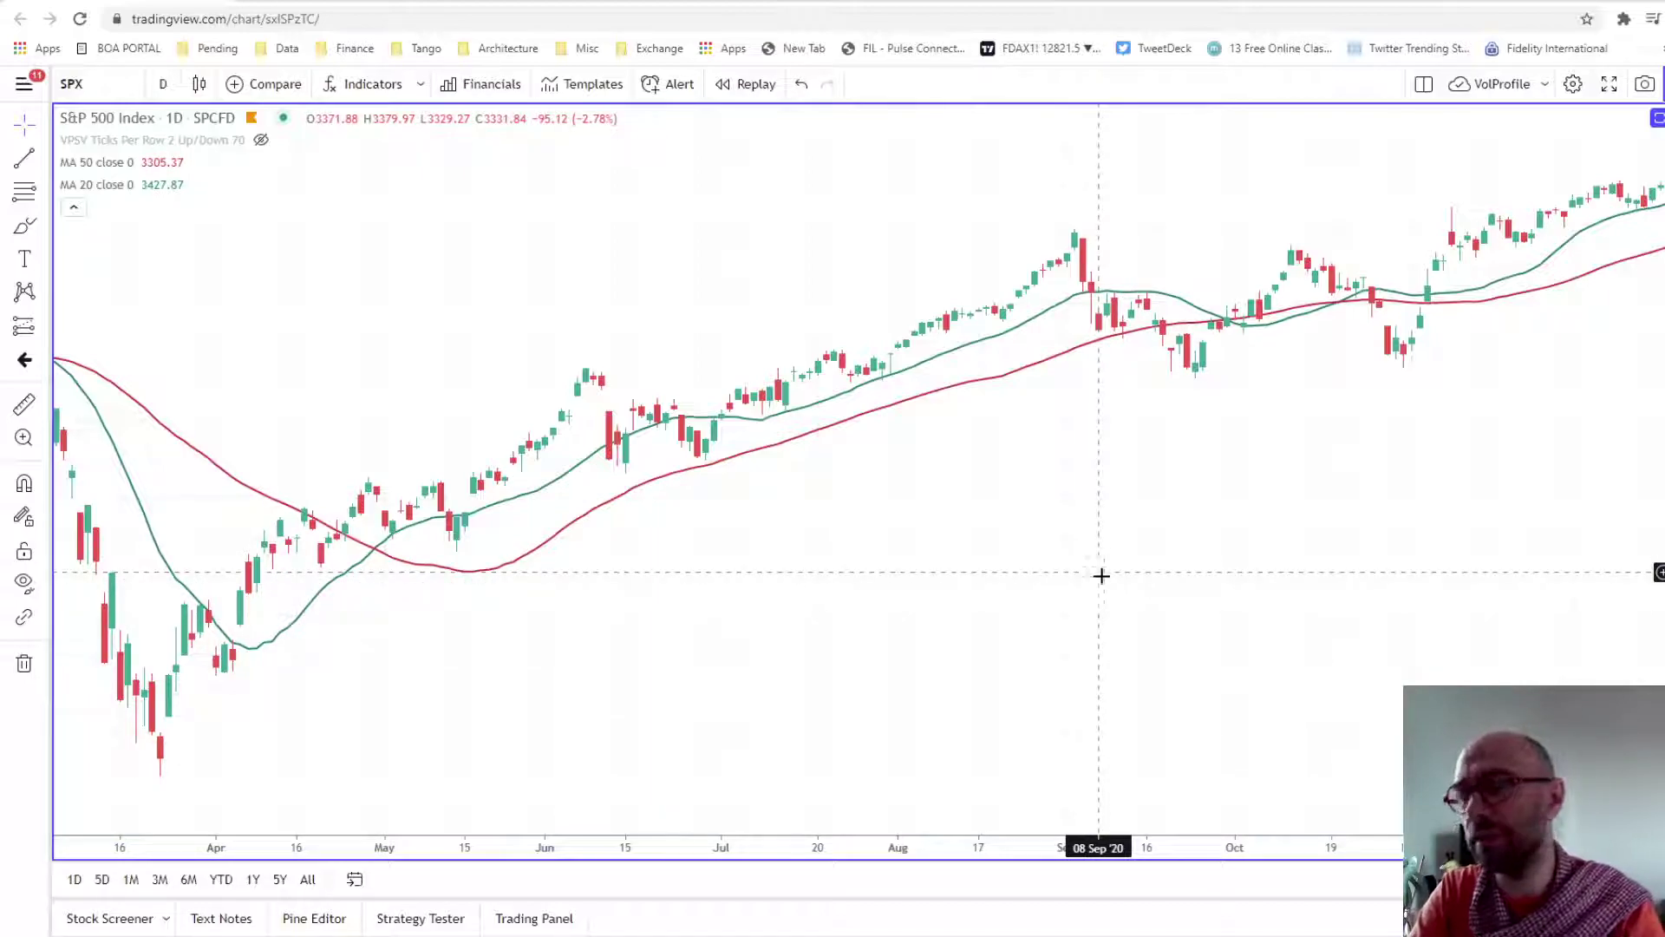
drag(1100, 583, 1121, 585)
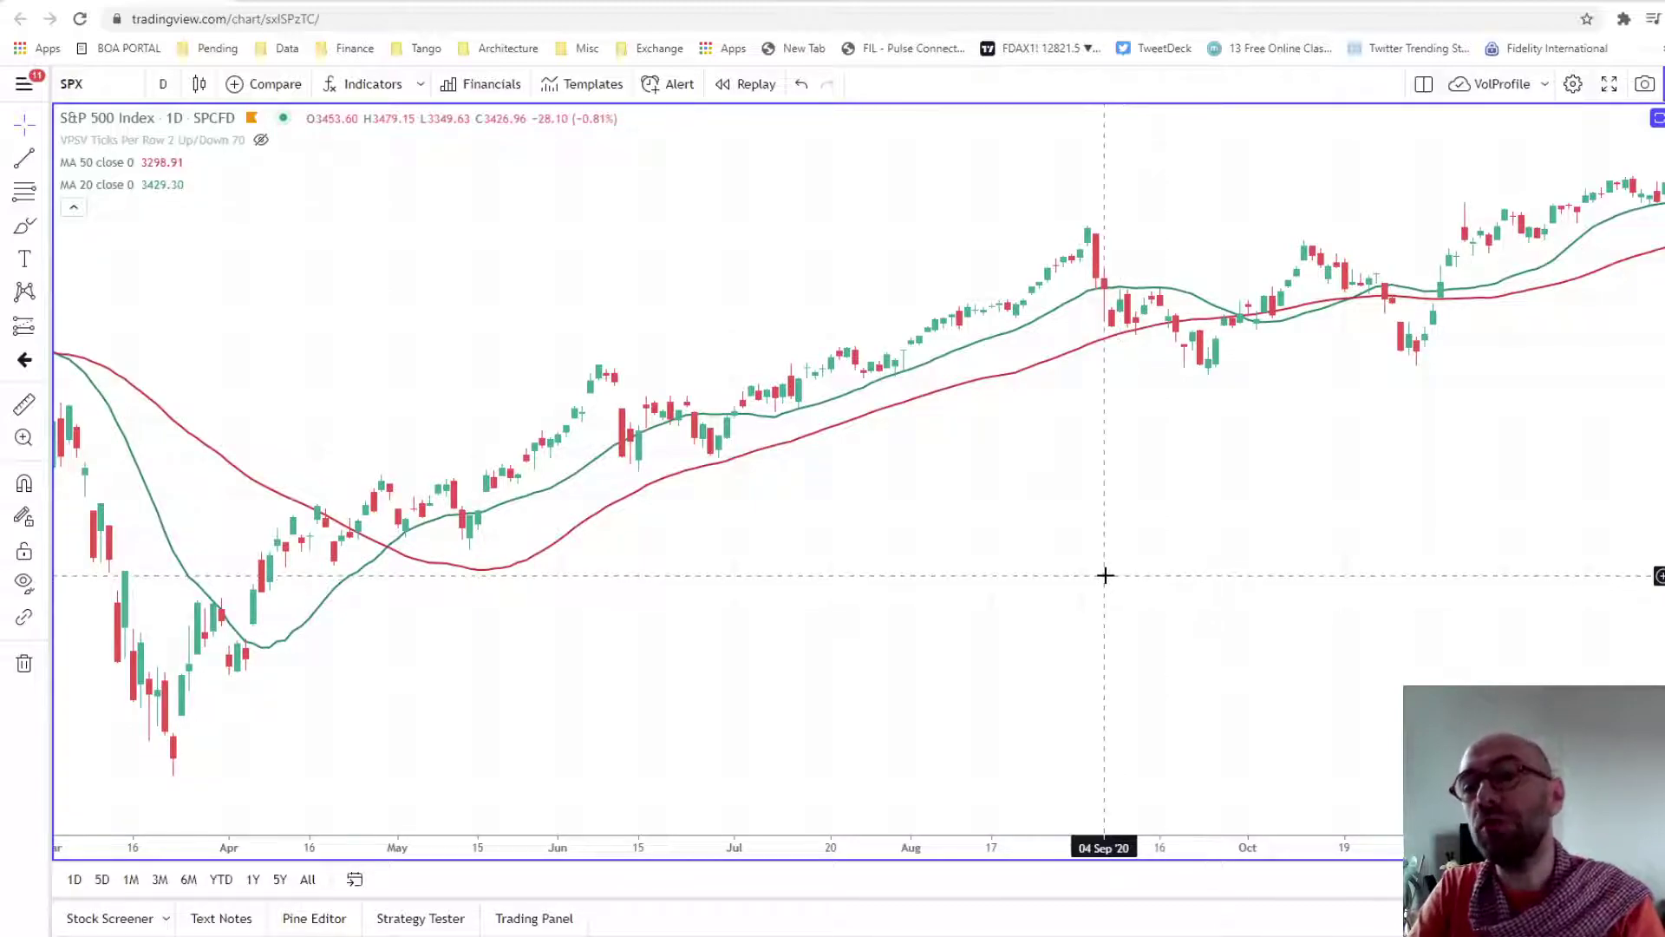
drag(691, 585, 761, 587)
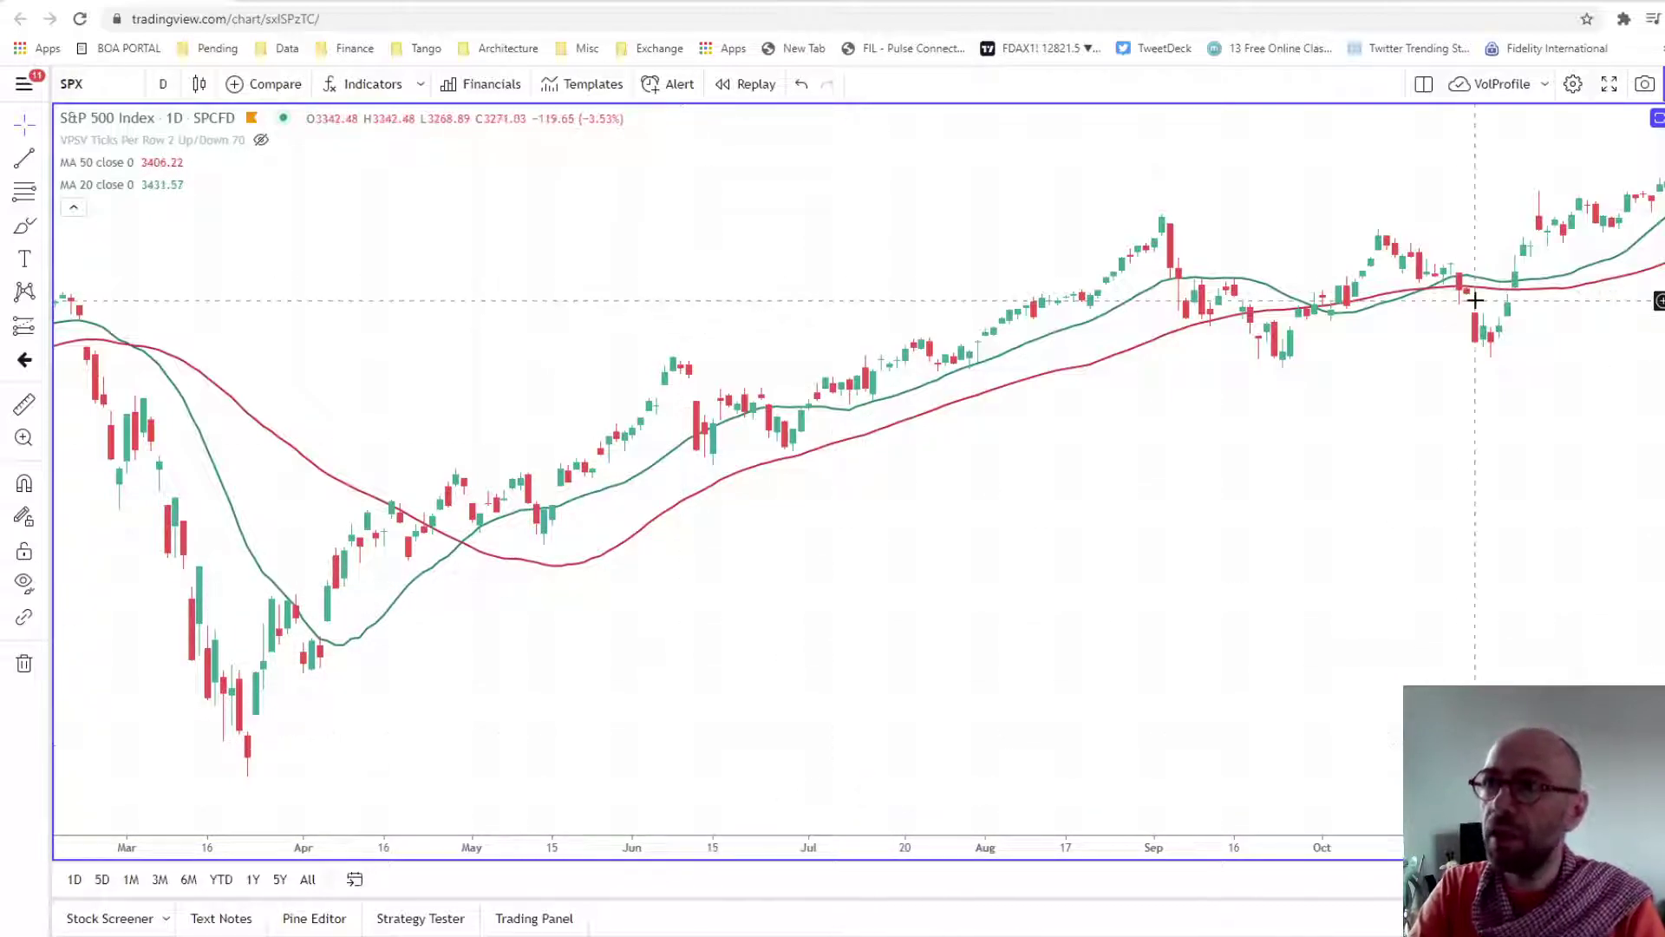
Step: Switch to the Excel workbook and review the SP500 sheet's date range from the first data row to the last
key(alt+Tab)
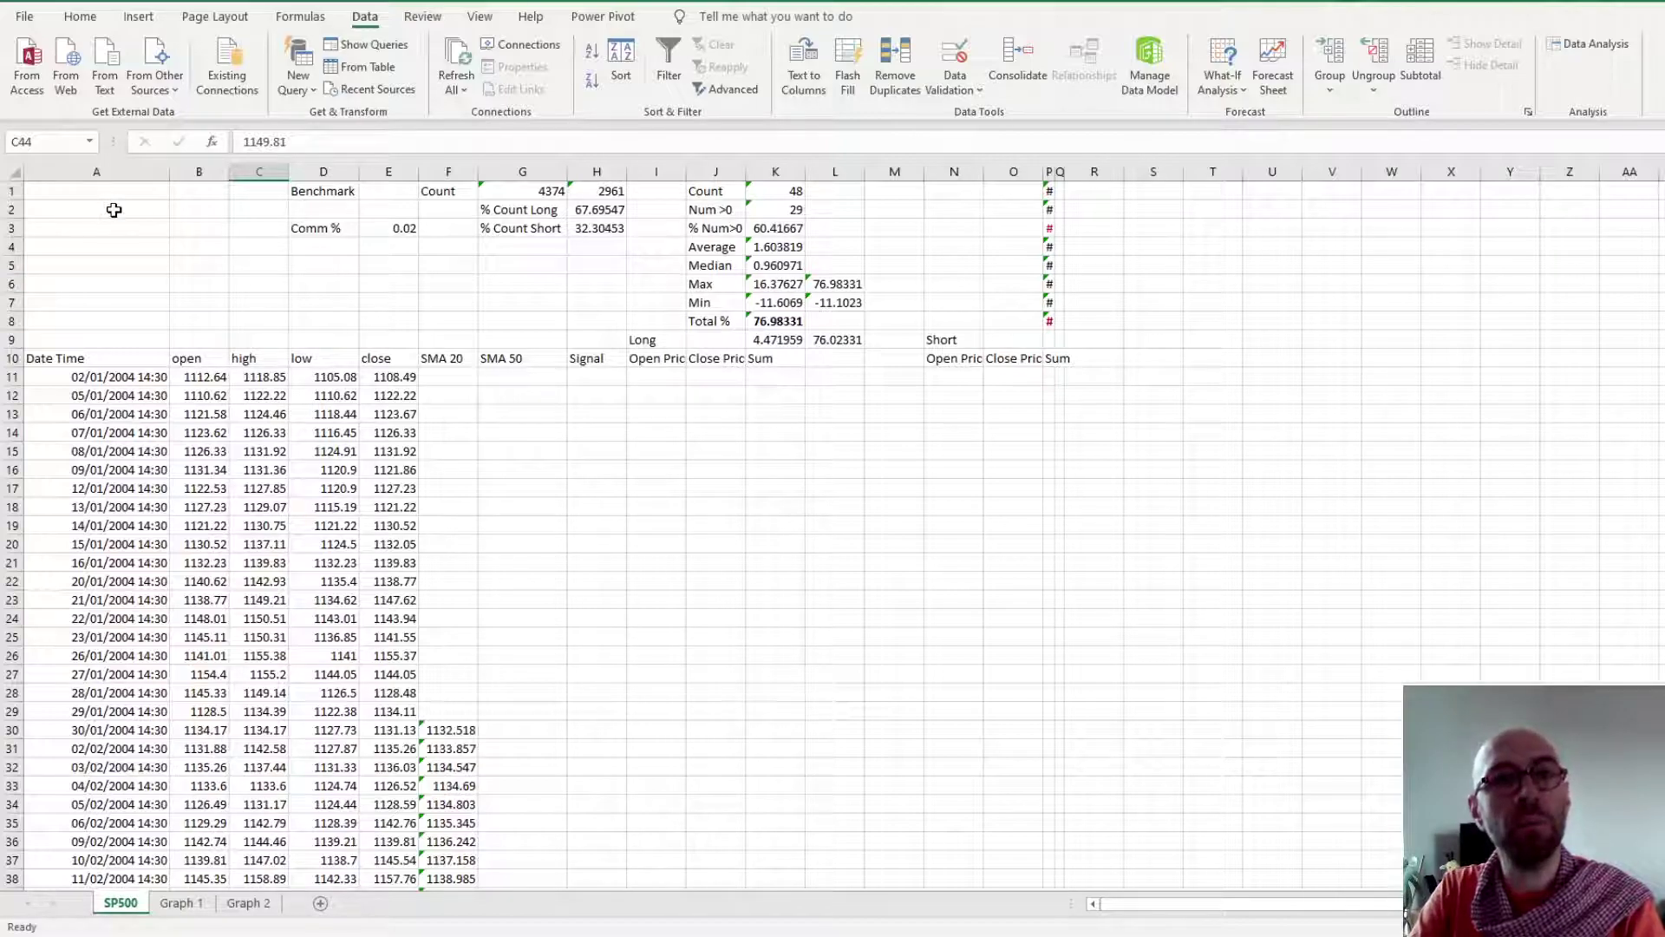
click(86, 380)
click(122, 283)
click(109, 379)
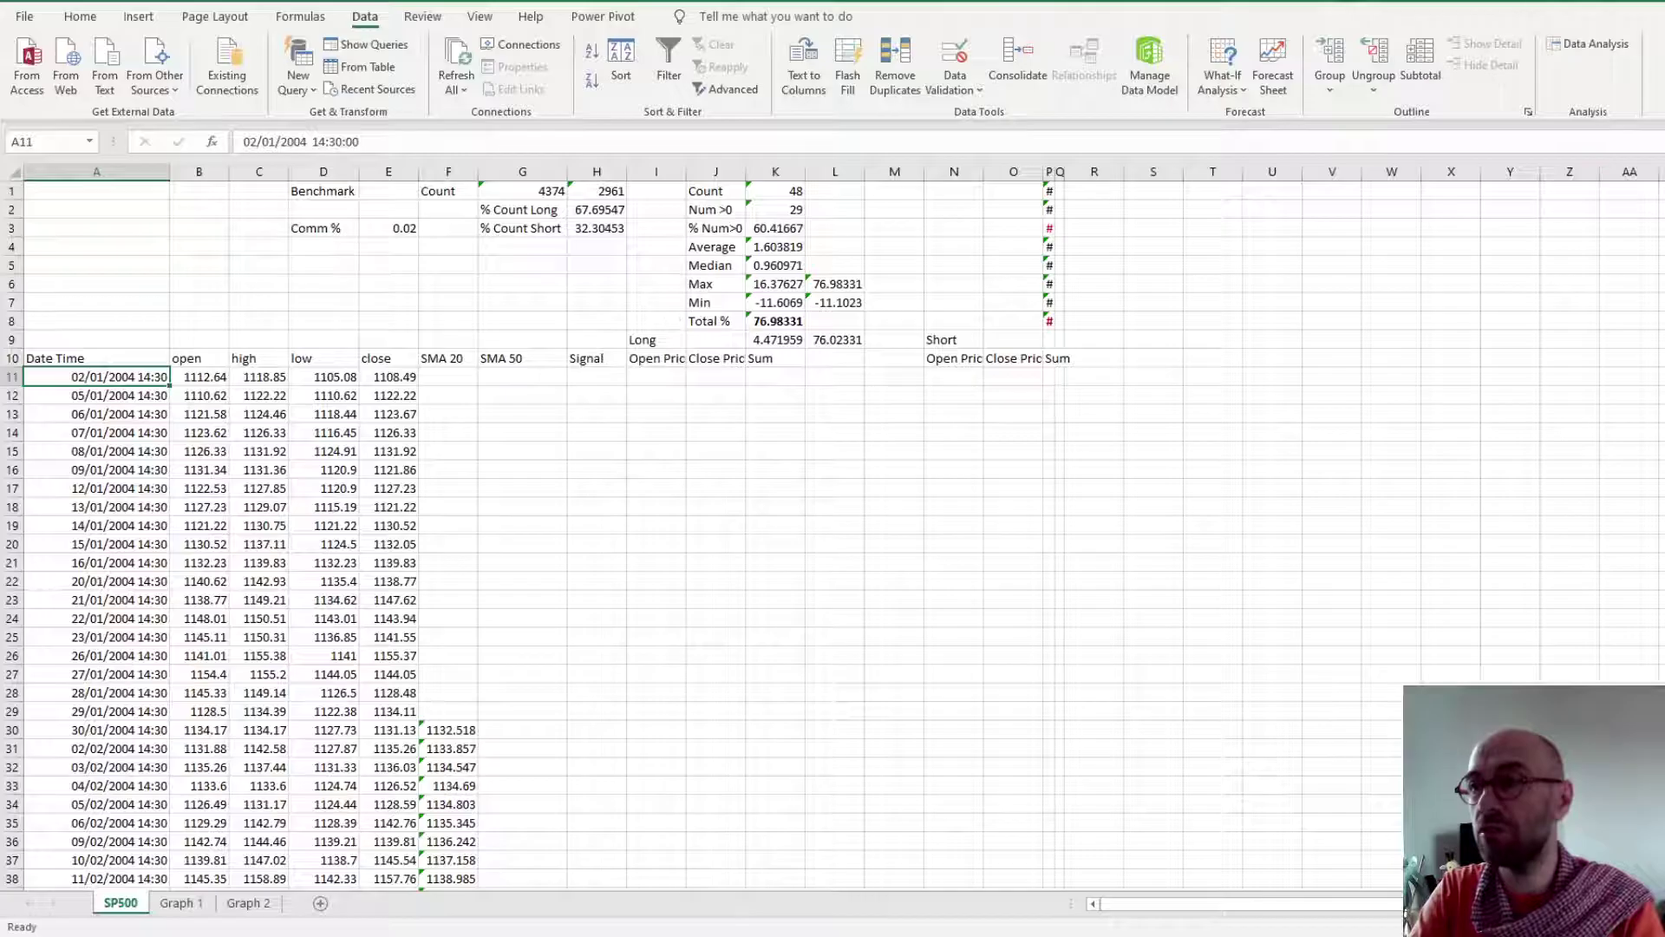
scroll(833, 536, down, 20)
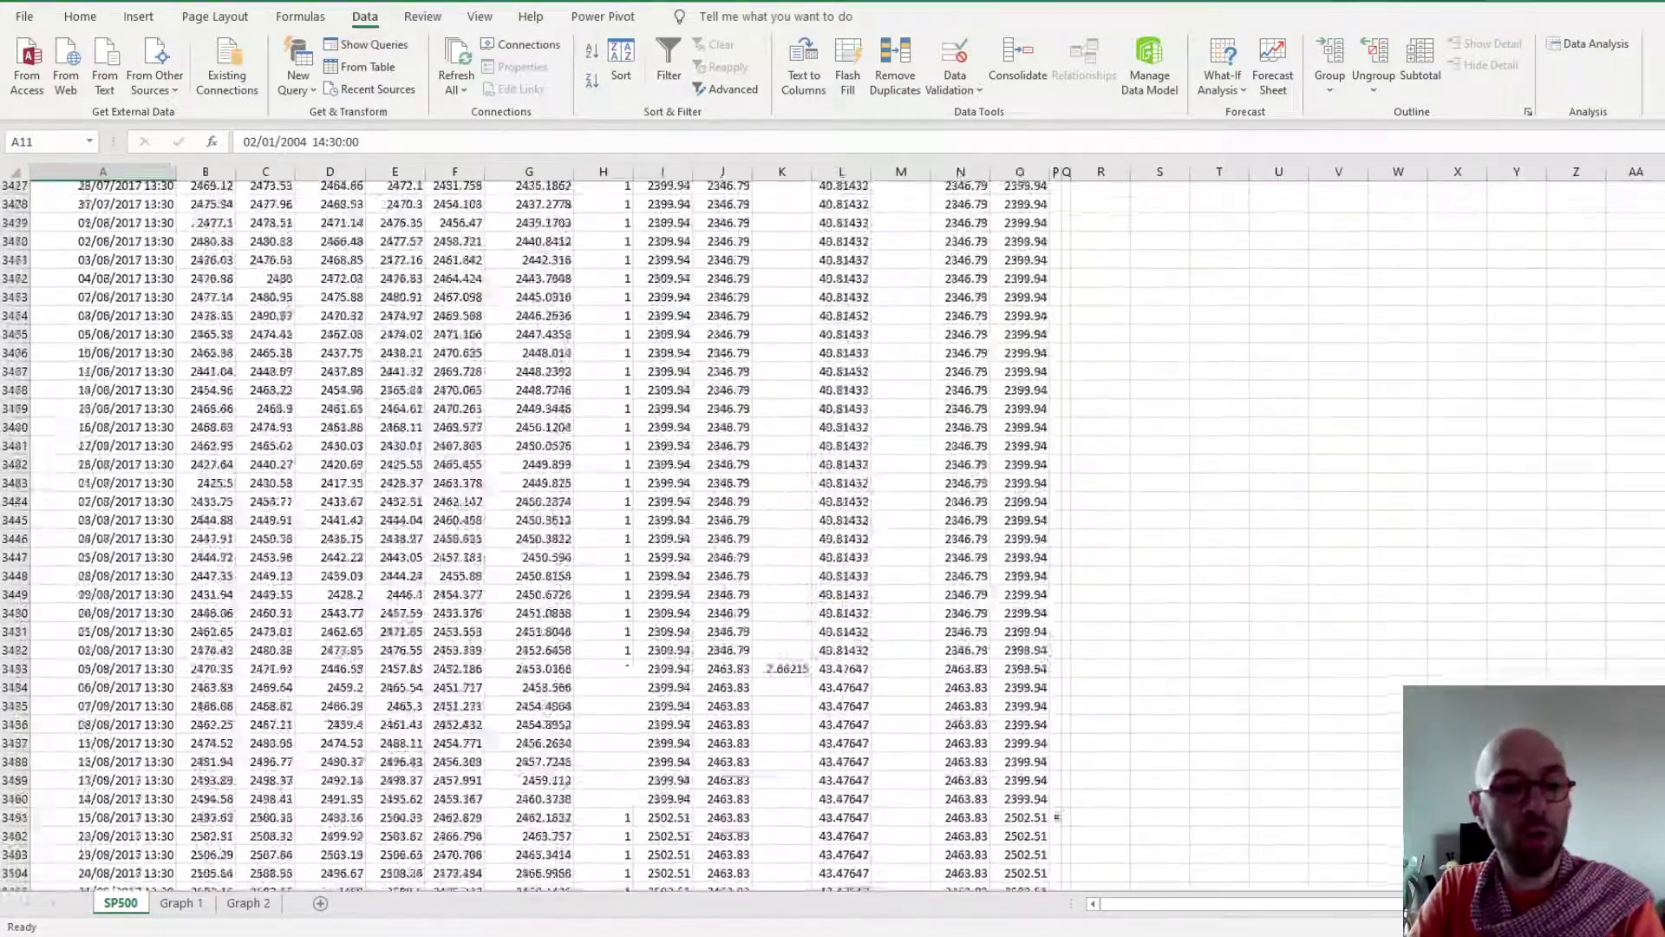
scroll(832, 536, down, 20)
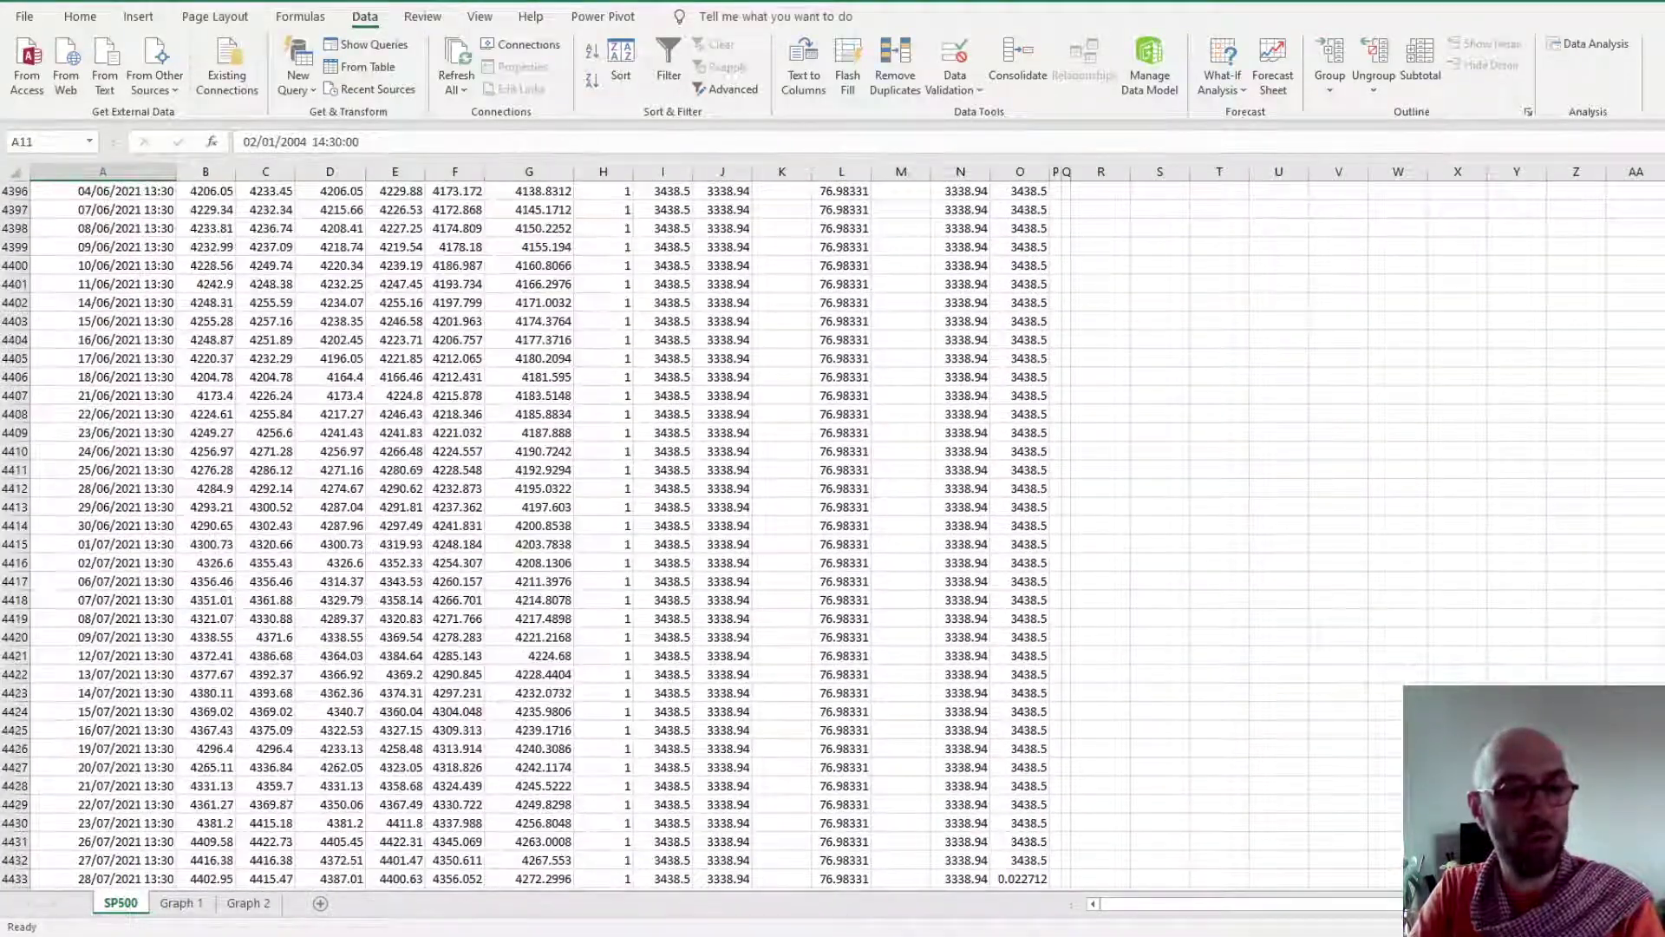
scroll(833, 536, up, 20)
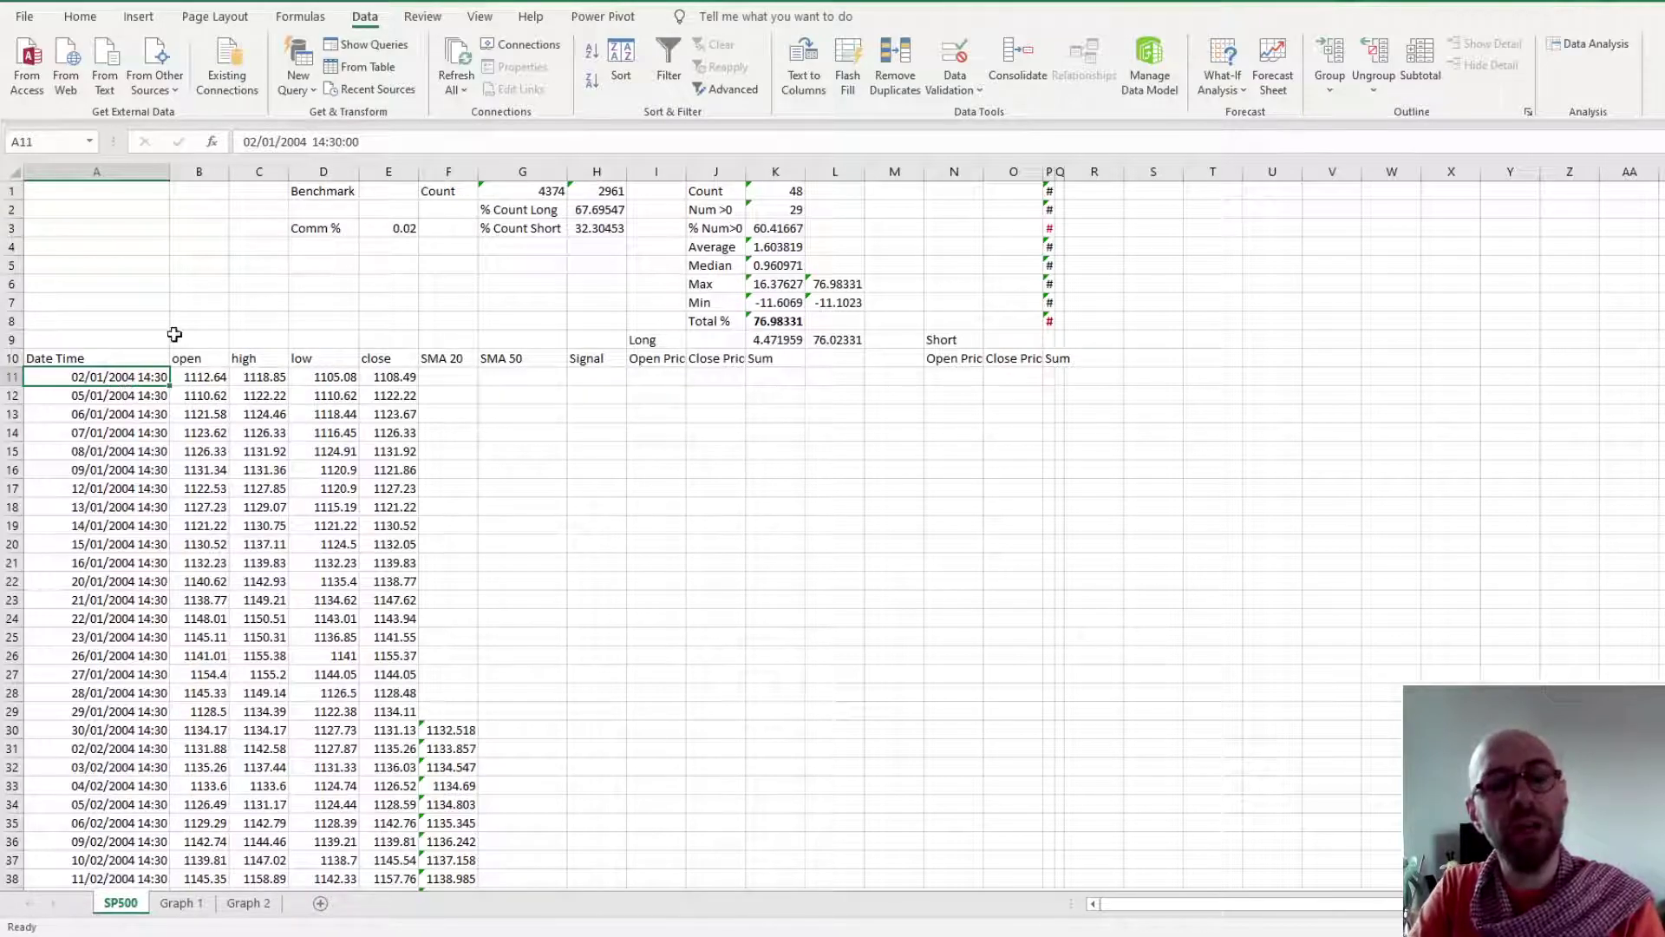
Step: Look over the open and high price columns, then return to the first date in A11
click(193, 171)
click(254, 171)
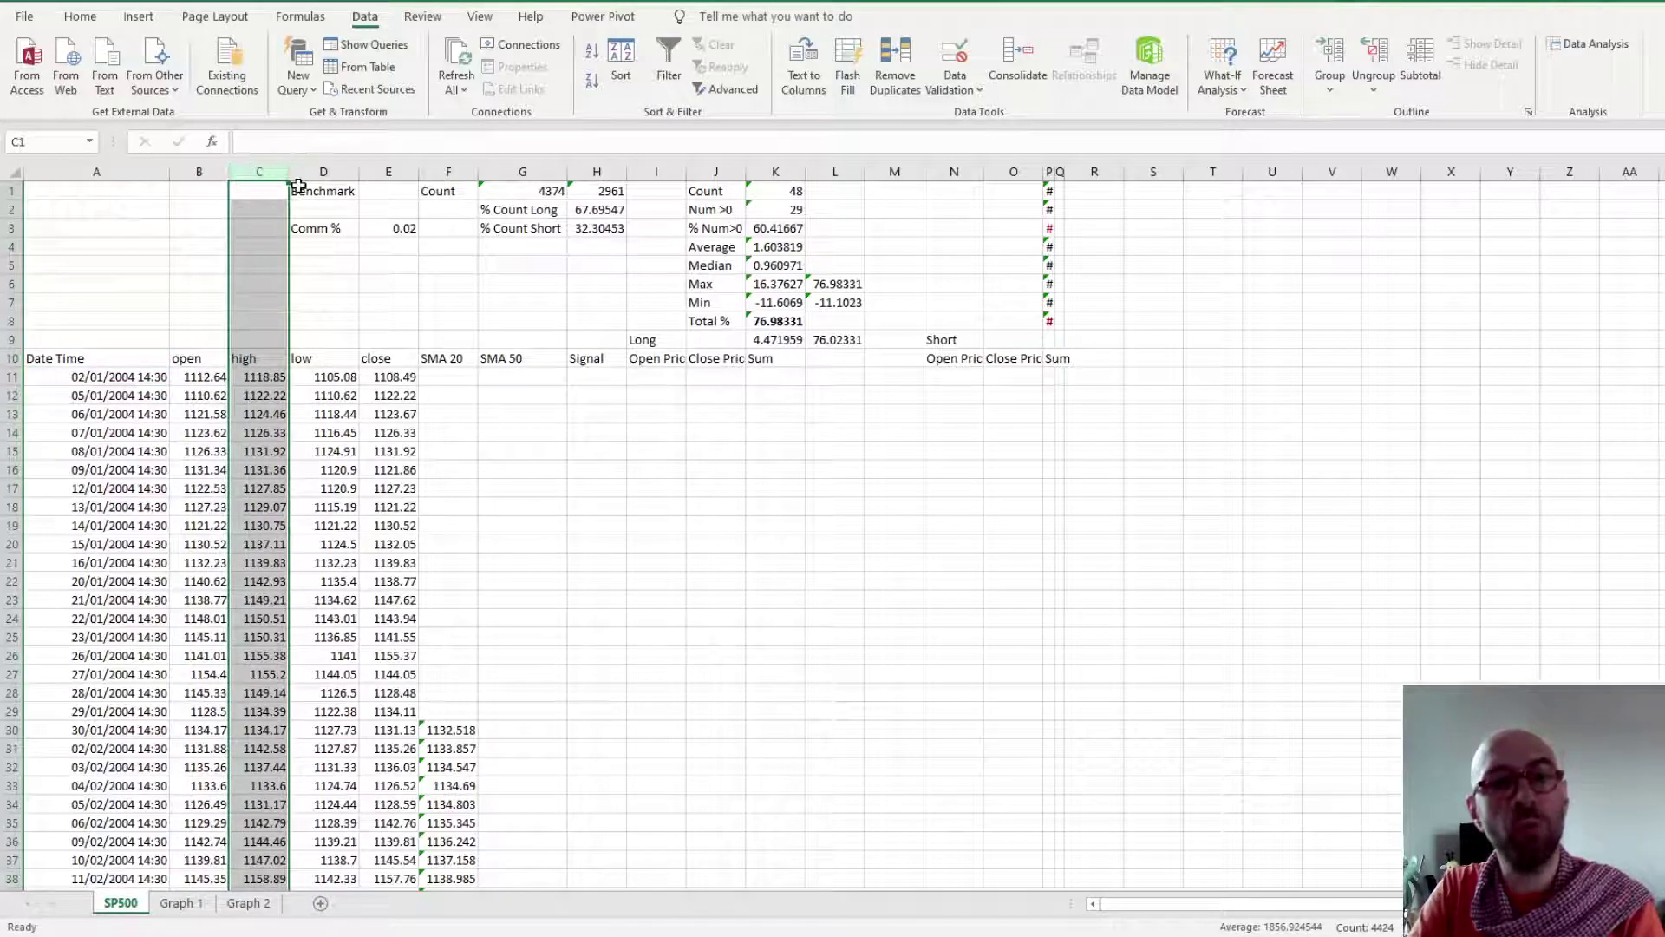
click(217, 401)
key(ctrl+Home)
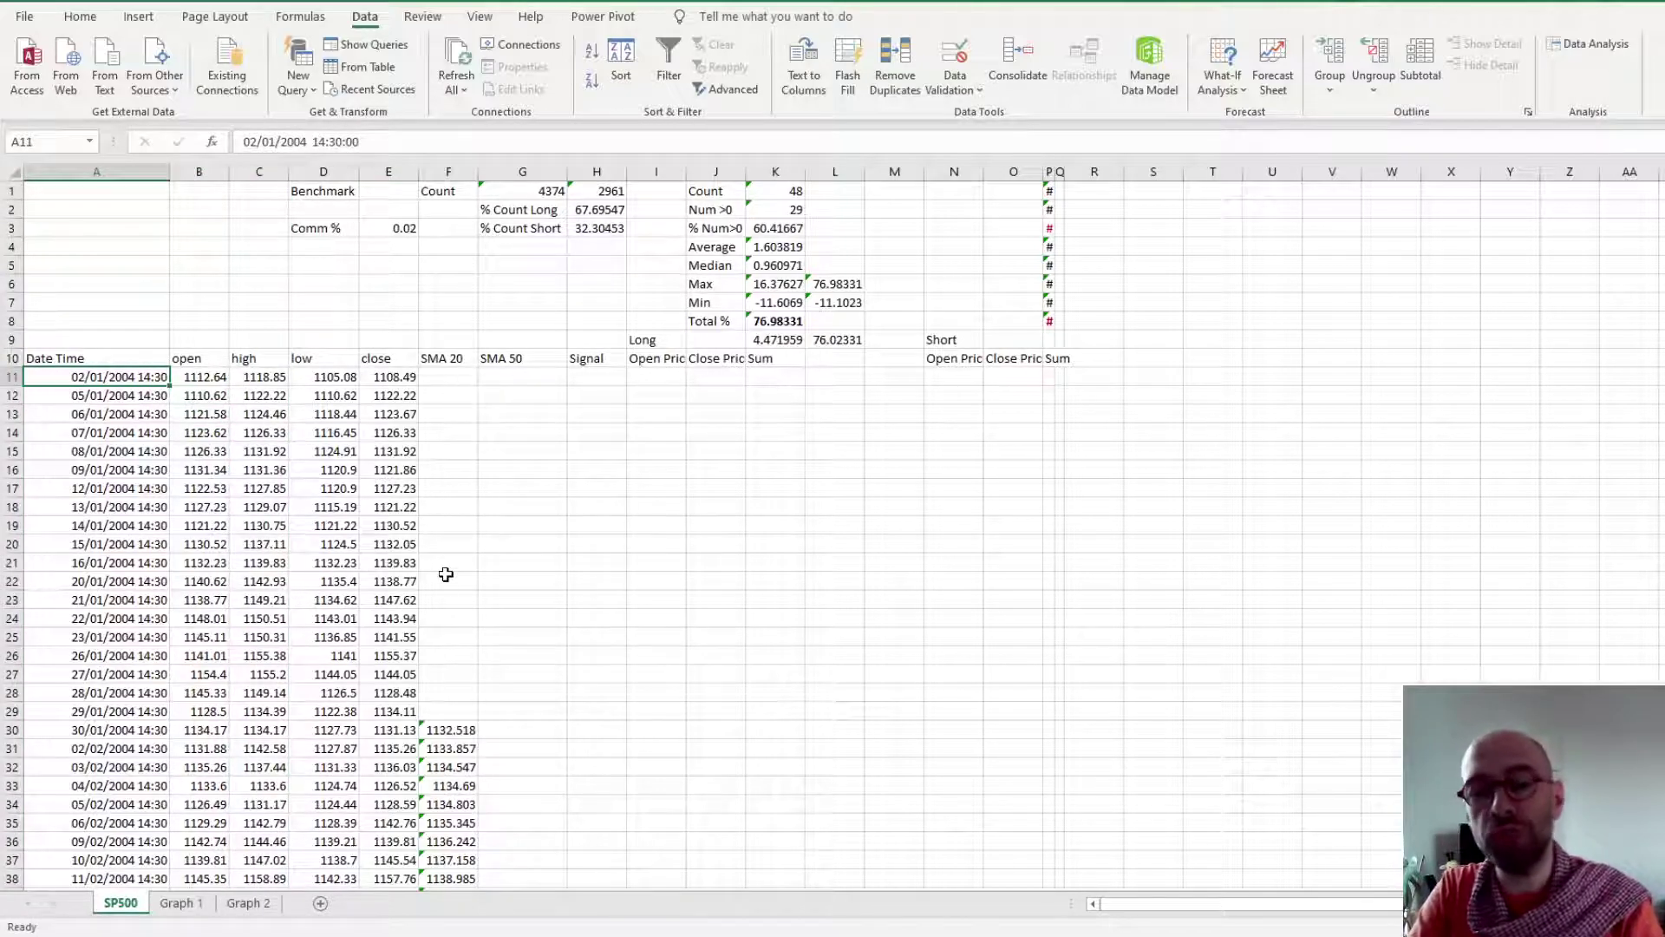
Step: Inspect the first SMA 20 formula in F30 and the first SMA 50 formula in G60
click(433, 729)
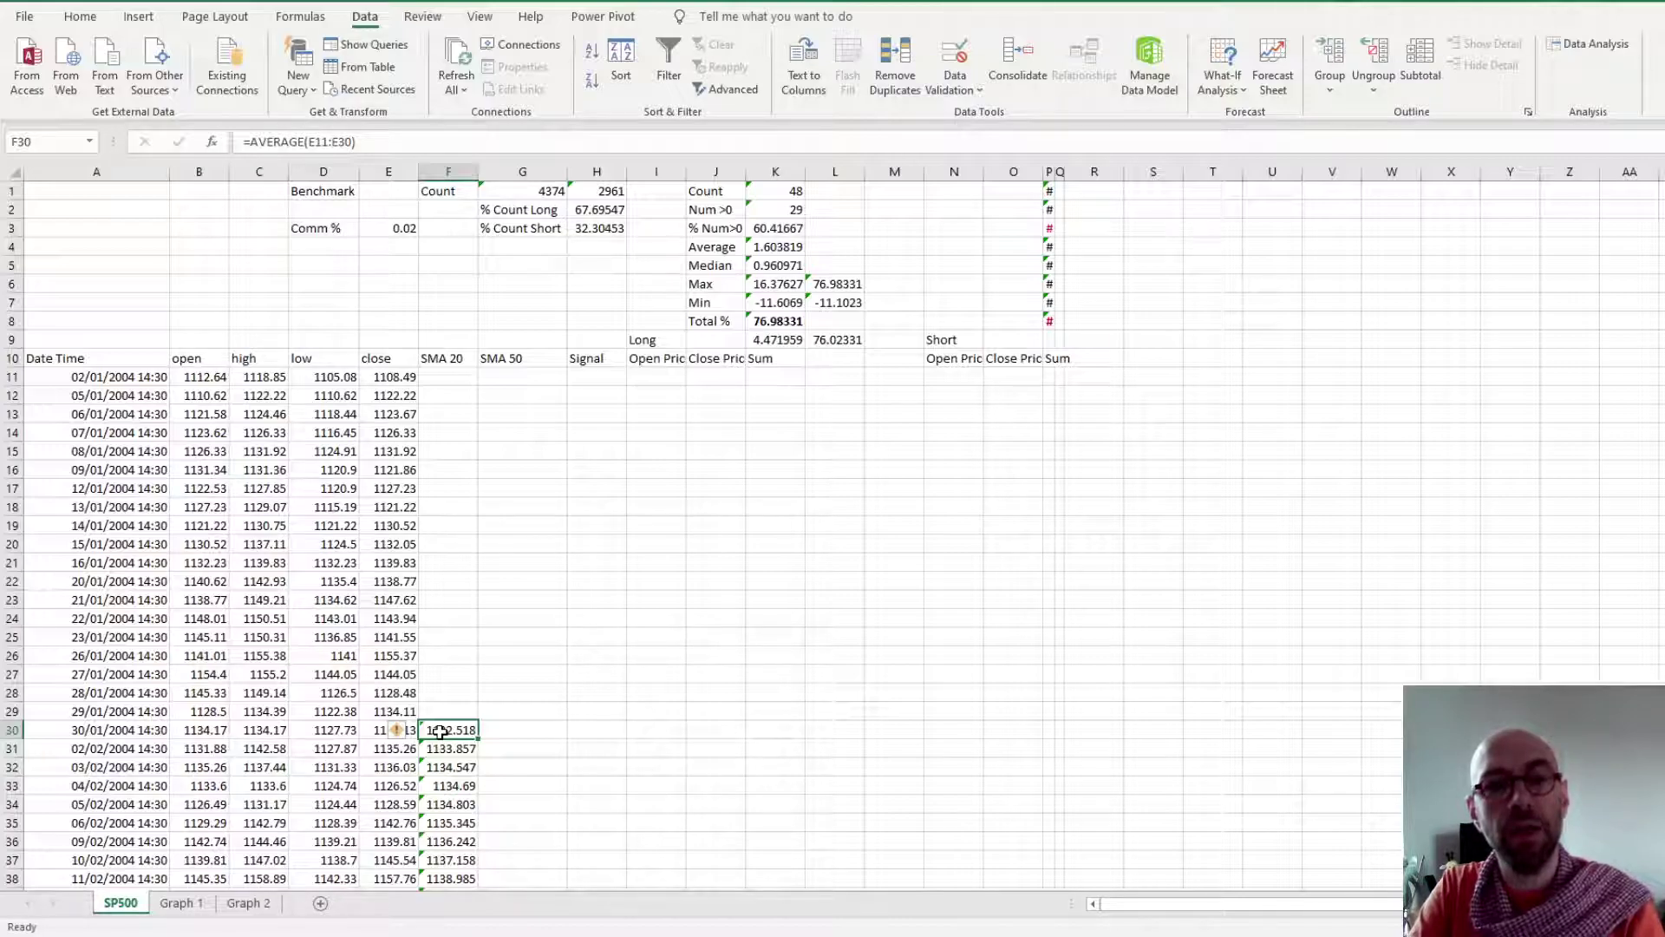
scroll(439, 731, down, 15)
click(536, 471)
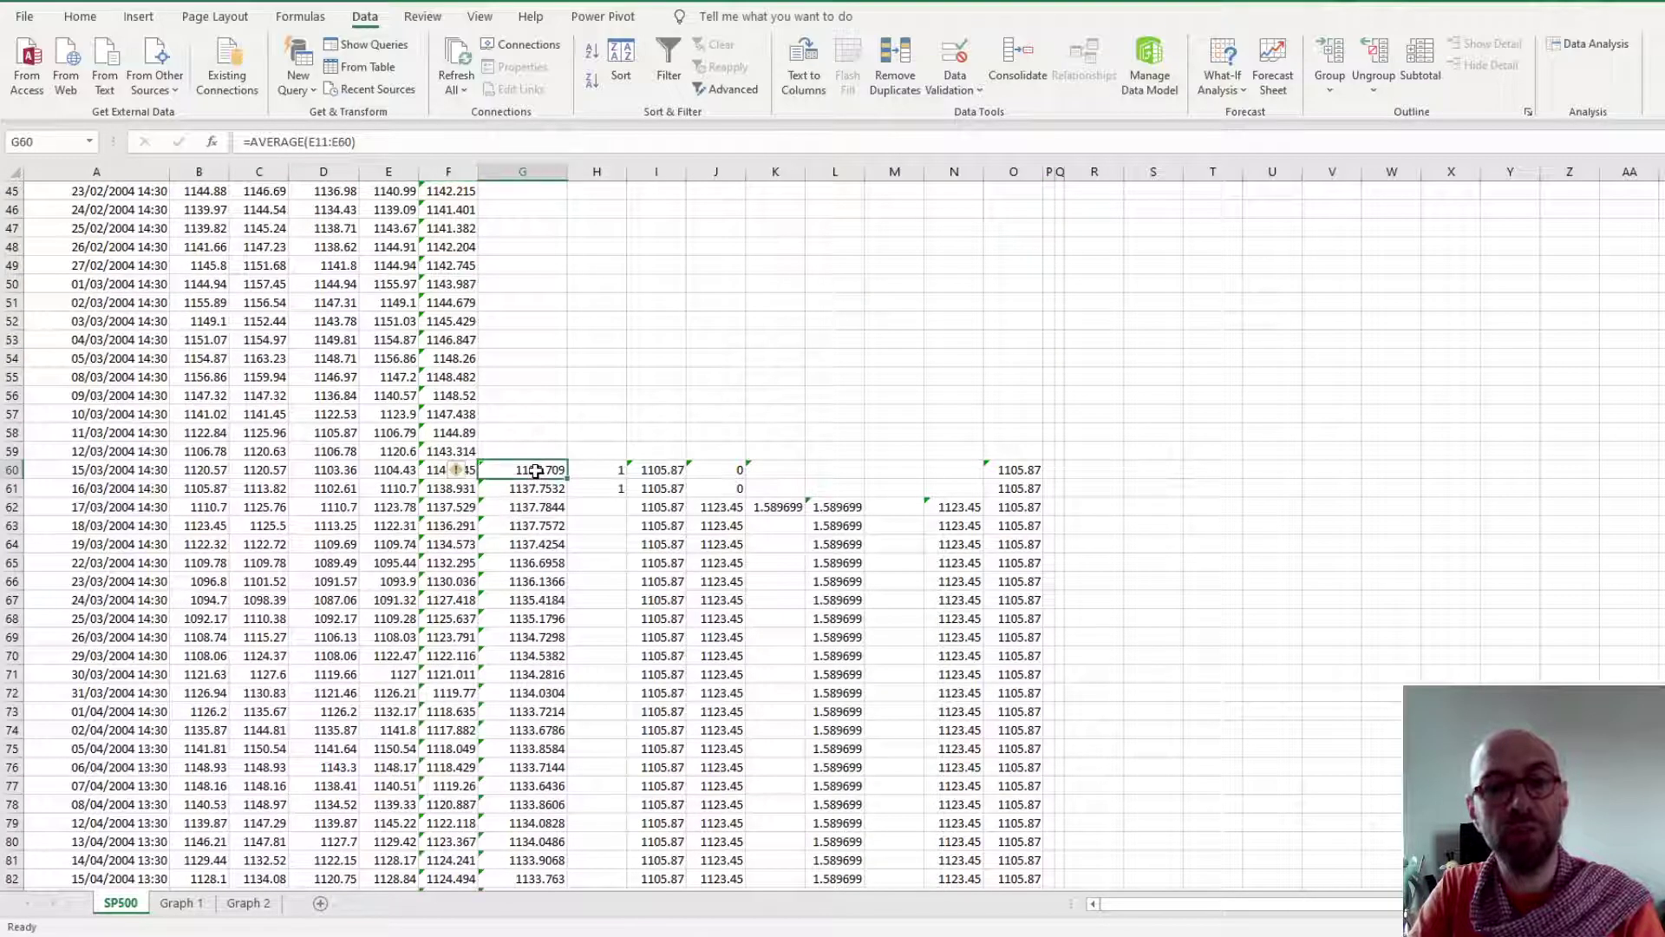
scroll(522, 596, up, 15)
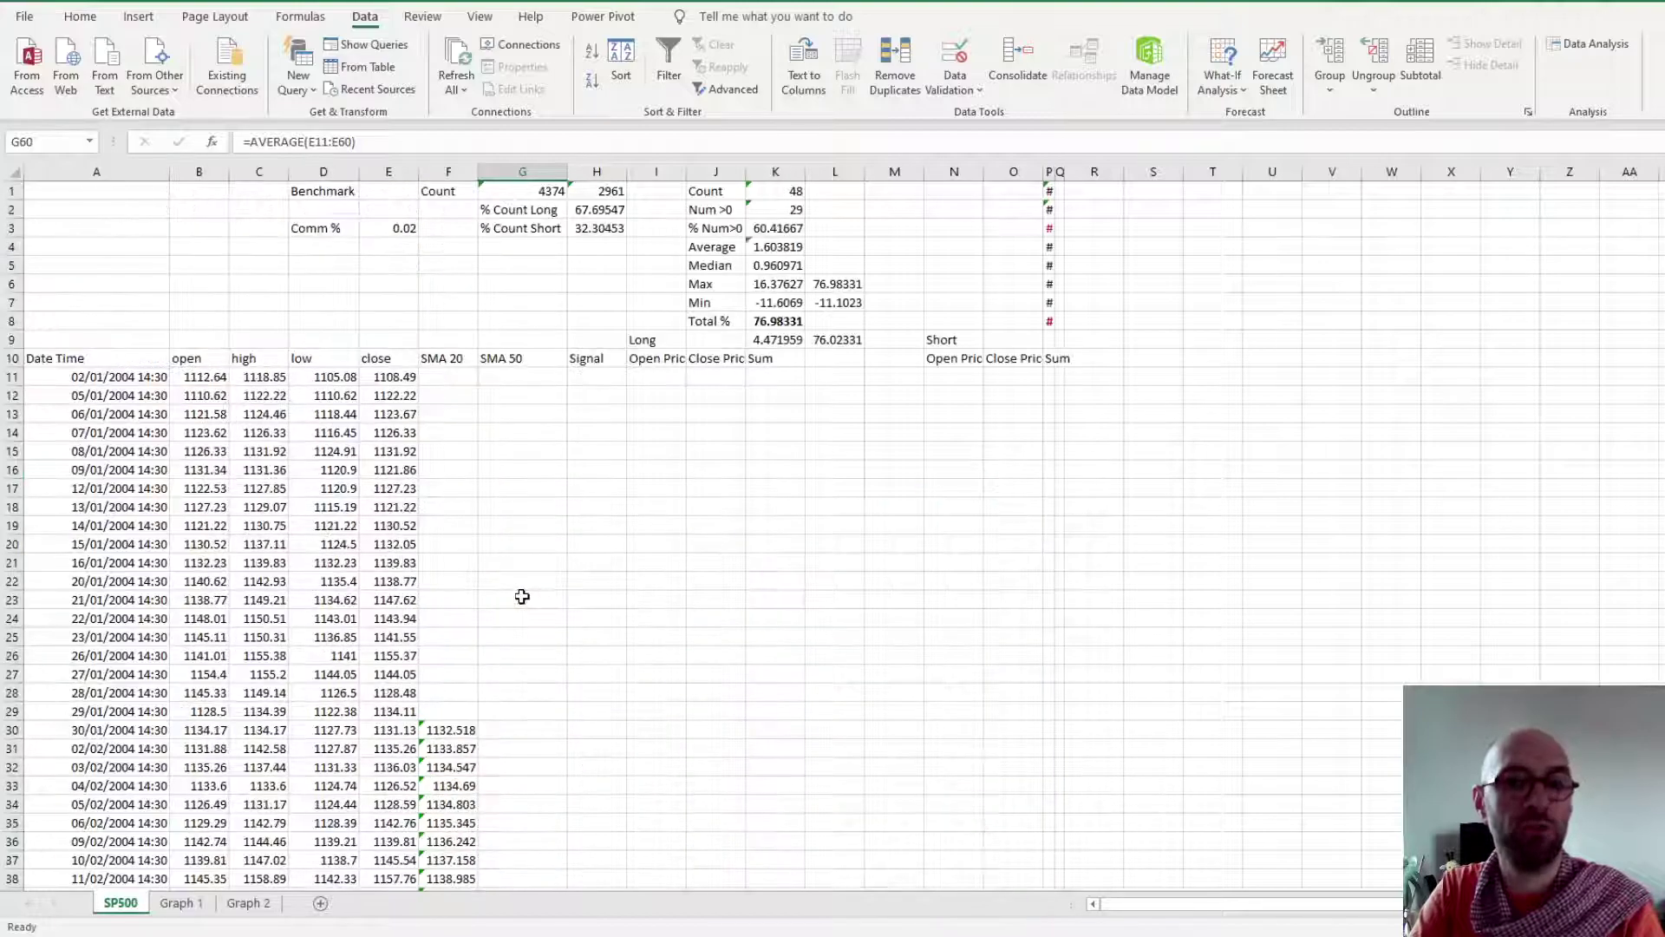
Step: Compare the SMA 20 and SMA 50 column headings in row 10, alternating between F10 and G10
click(440, 356)
click(499, 356)
click(469, 356)
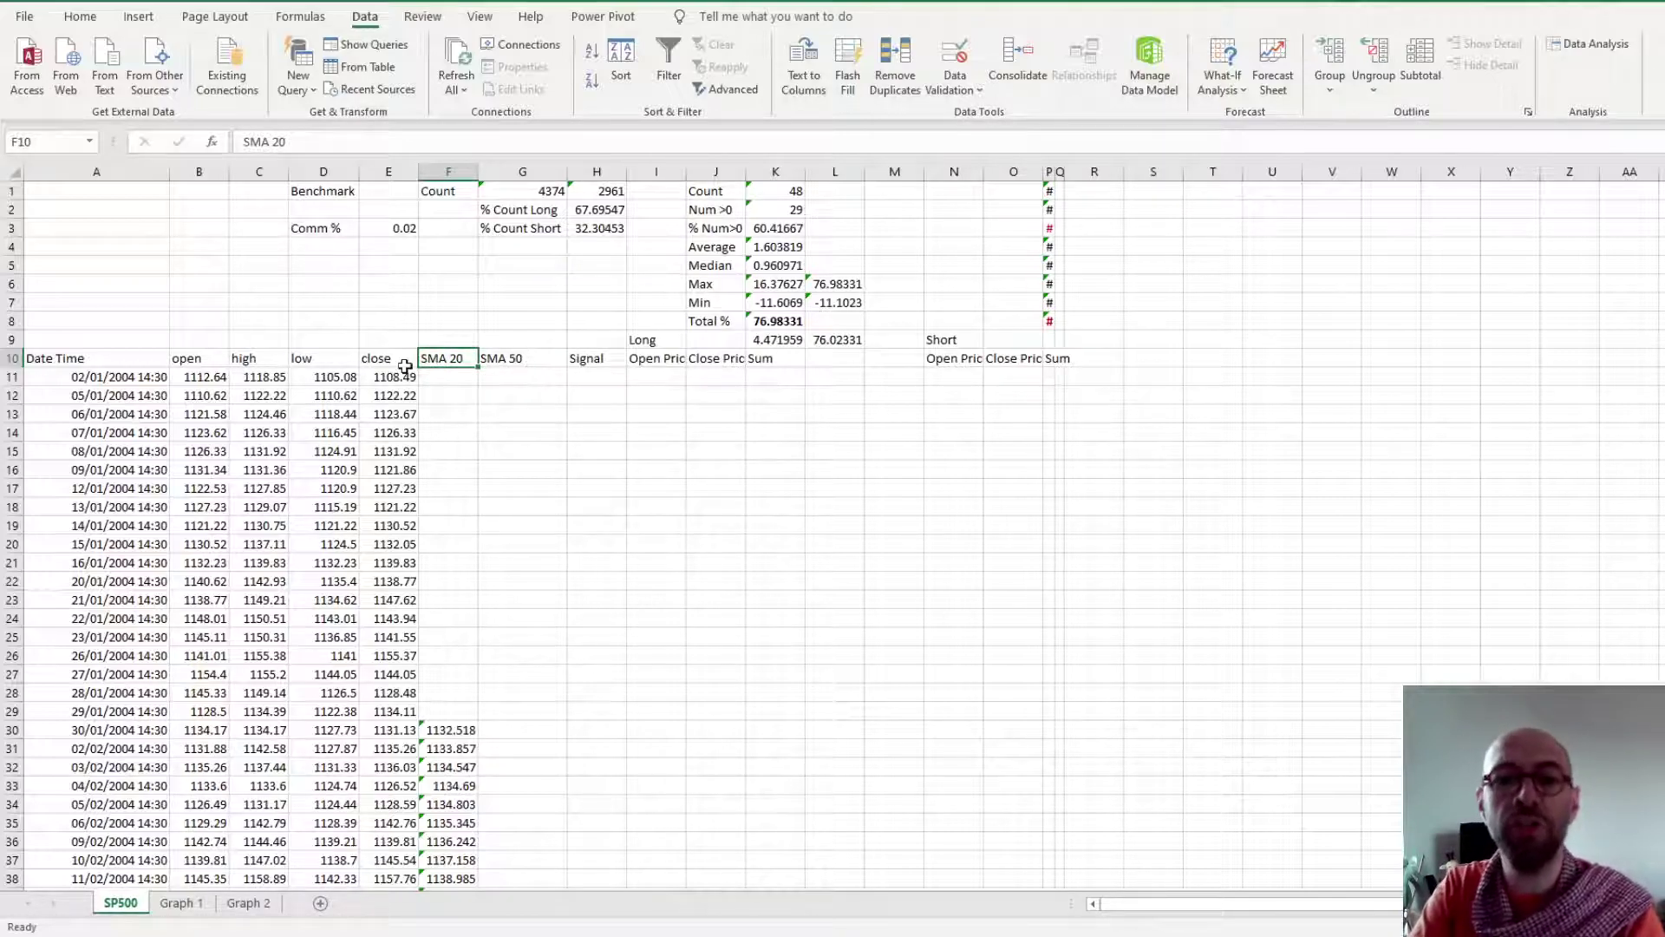
click(516, 359)
click(453, 361)
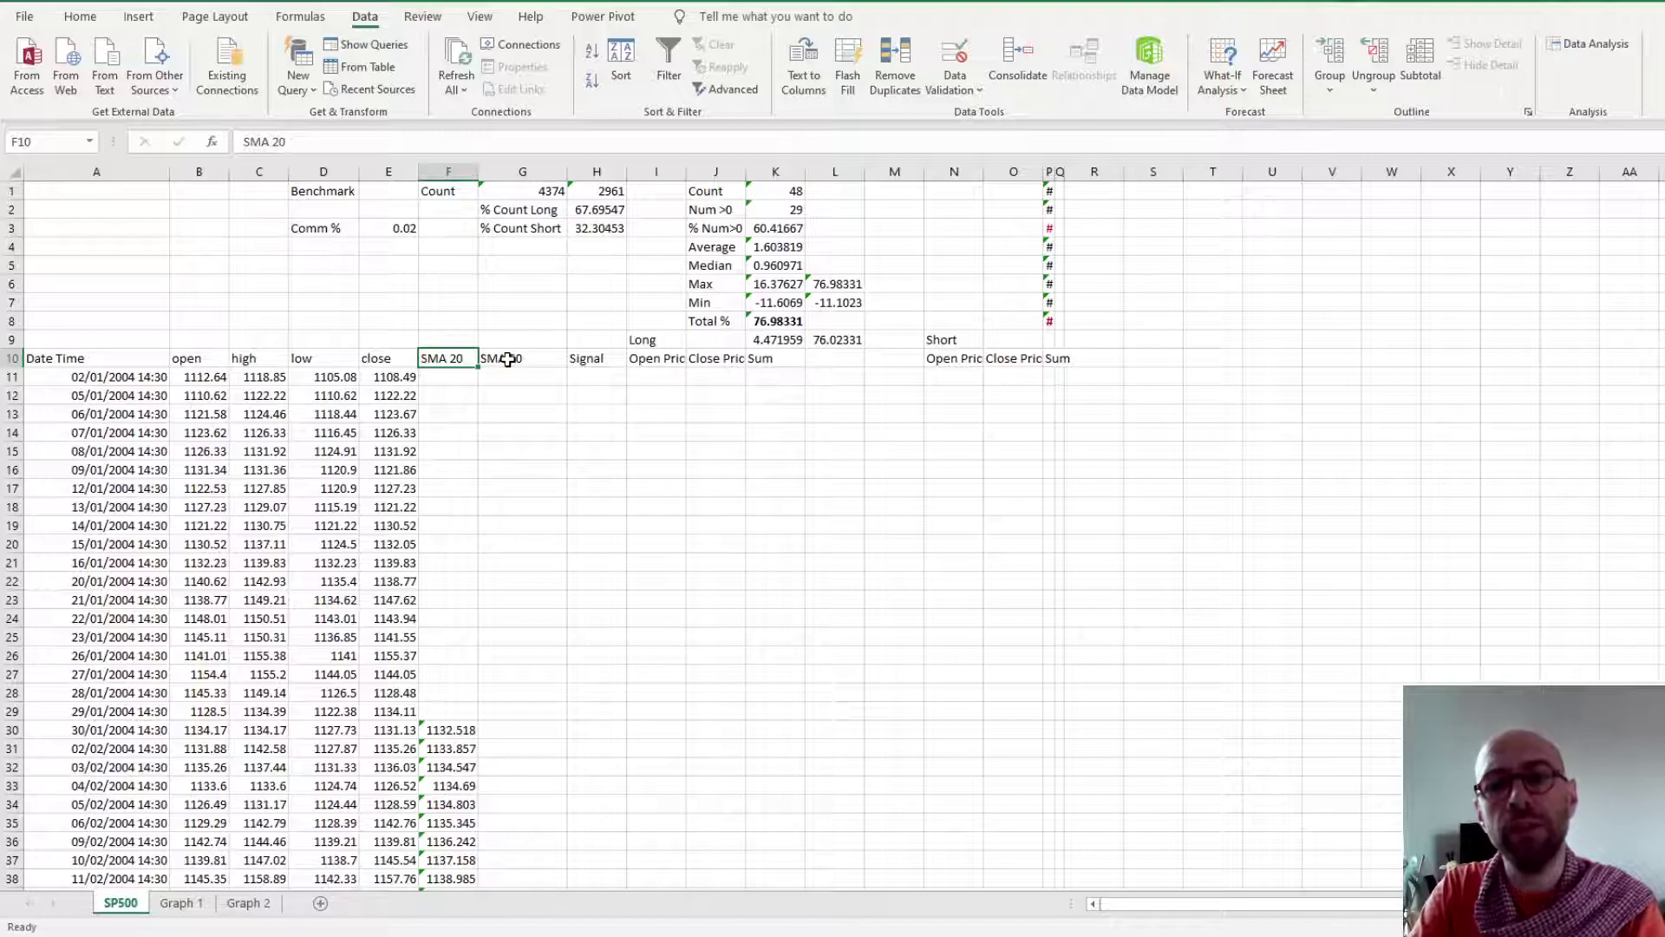
click(508, 358)
click(451, 358)
click(491, 358)
click(449, 359)
click(512, 359)
click(438, 358)
click(517, 363)
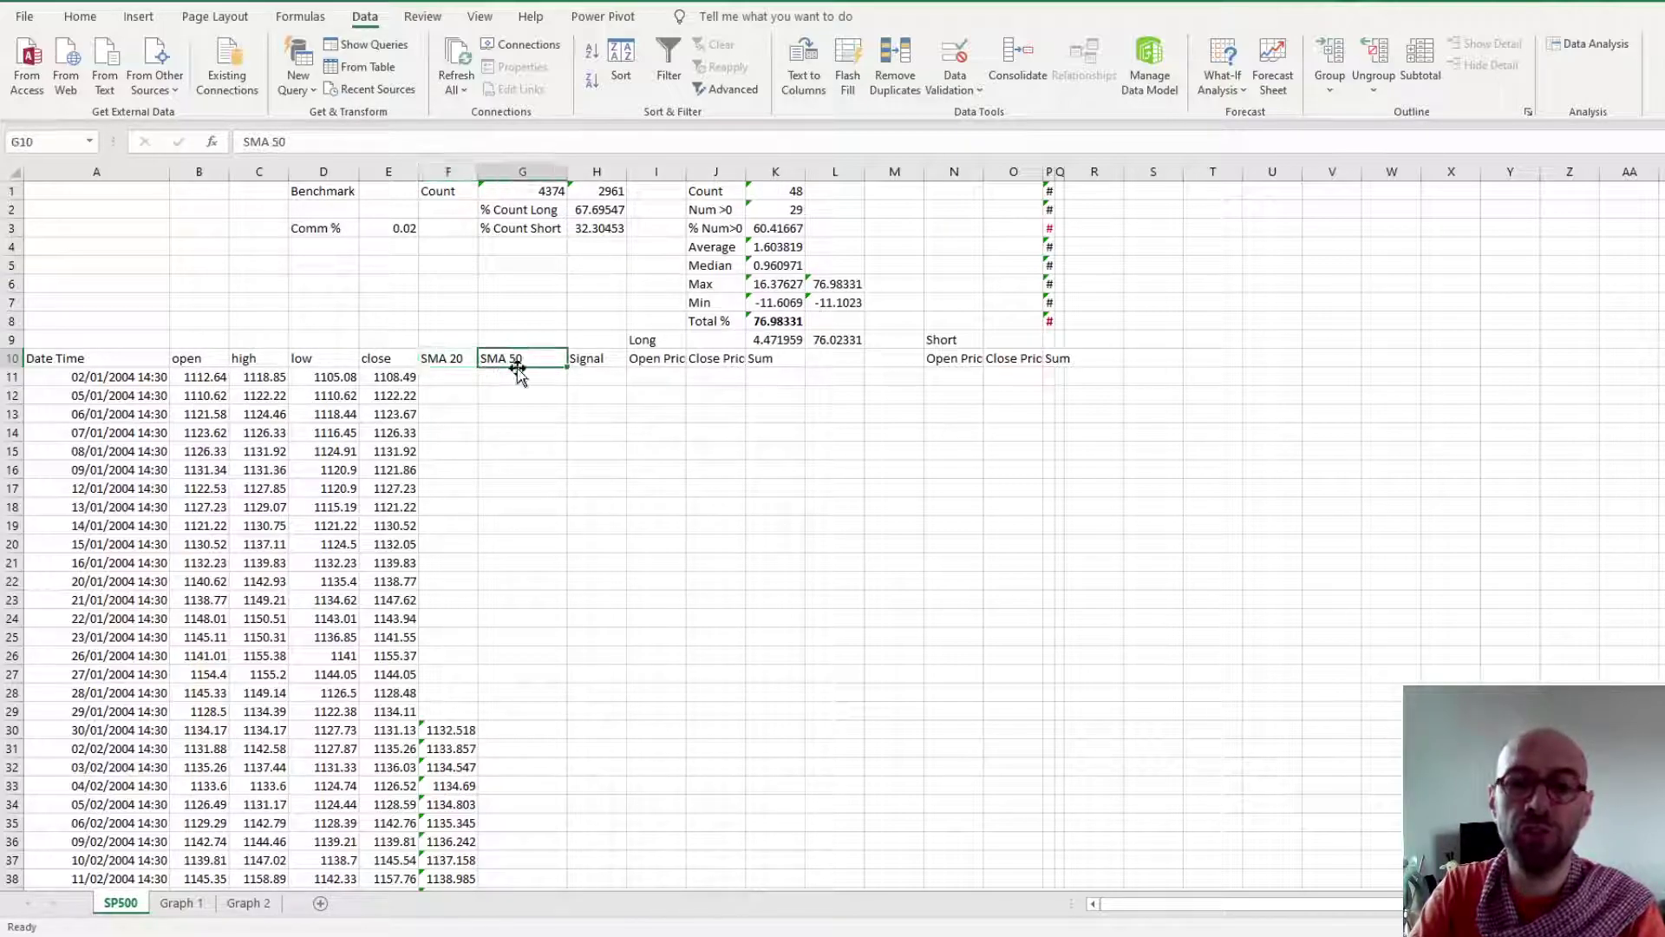
click(450, 357)
click(492, 340)
click(441, 359)
click(373, 359)
click(449, 359)
click(543, 361)
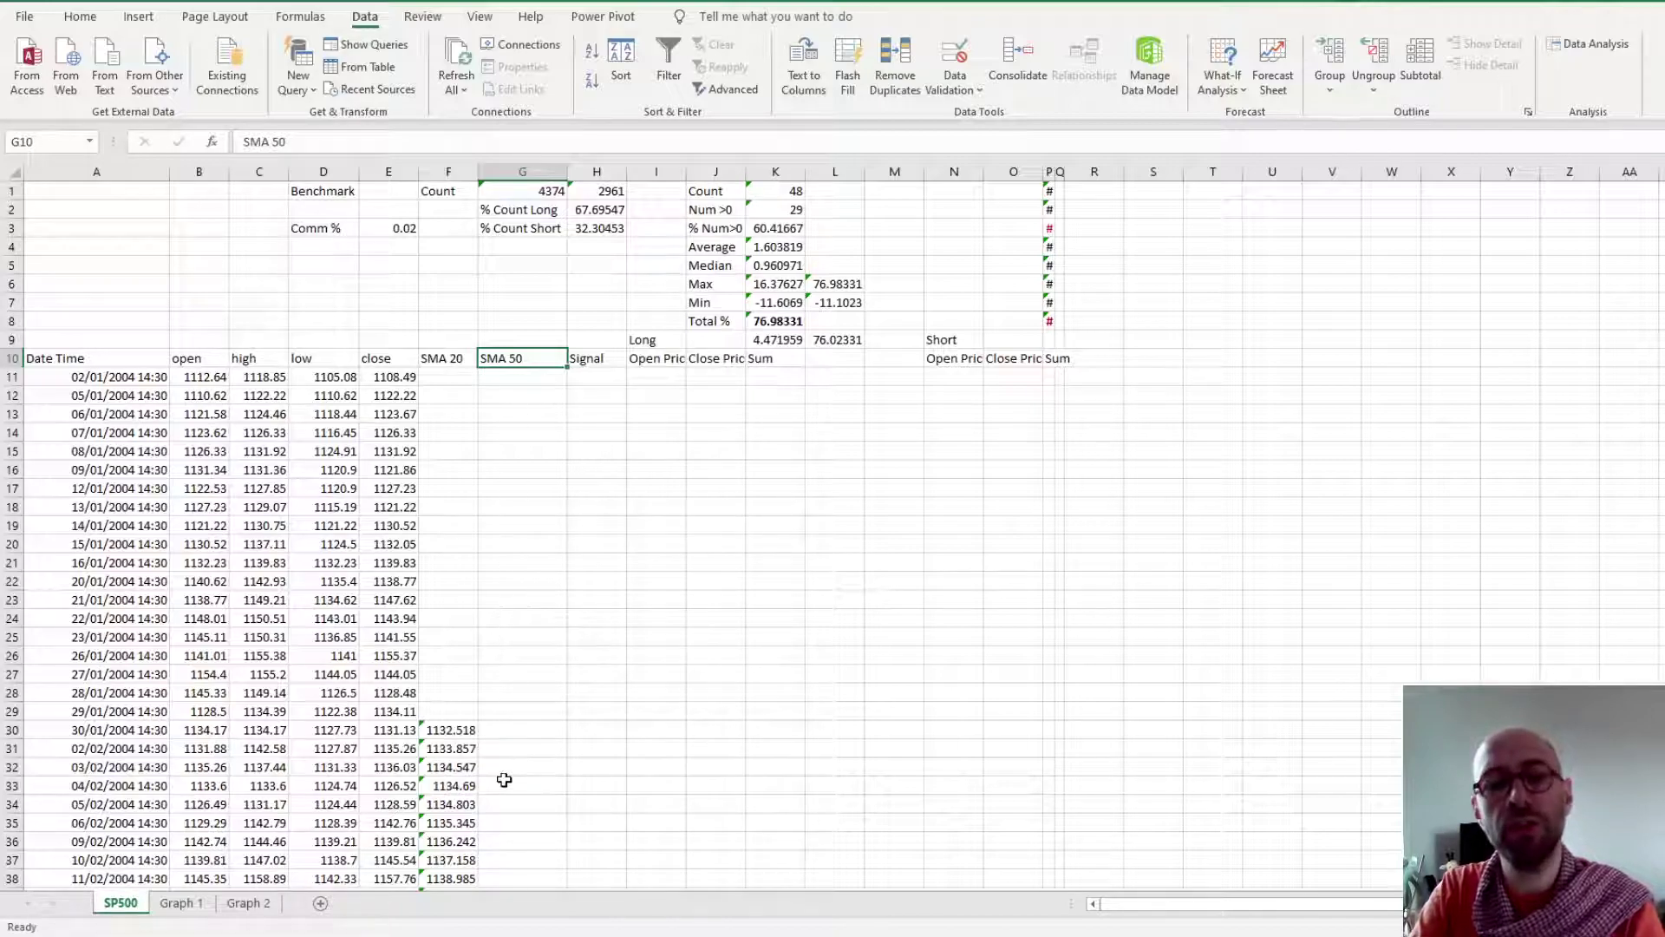
Step: Check the SMA 20 average formula in F30 against the first date in A11
click(506, 727)
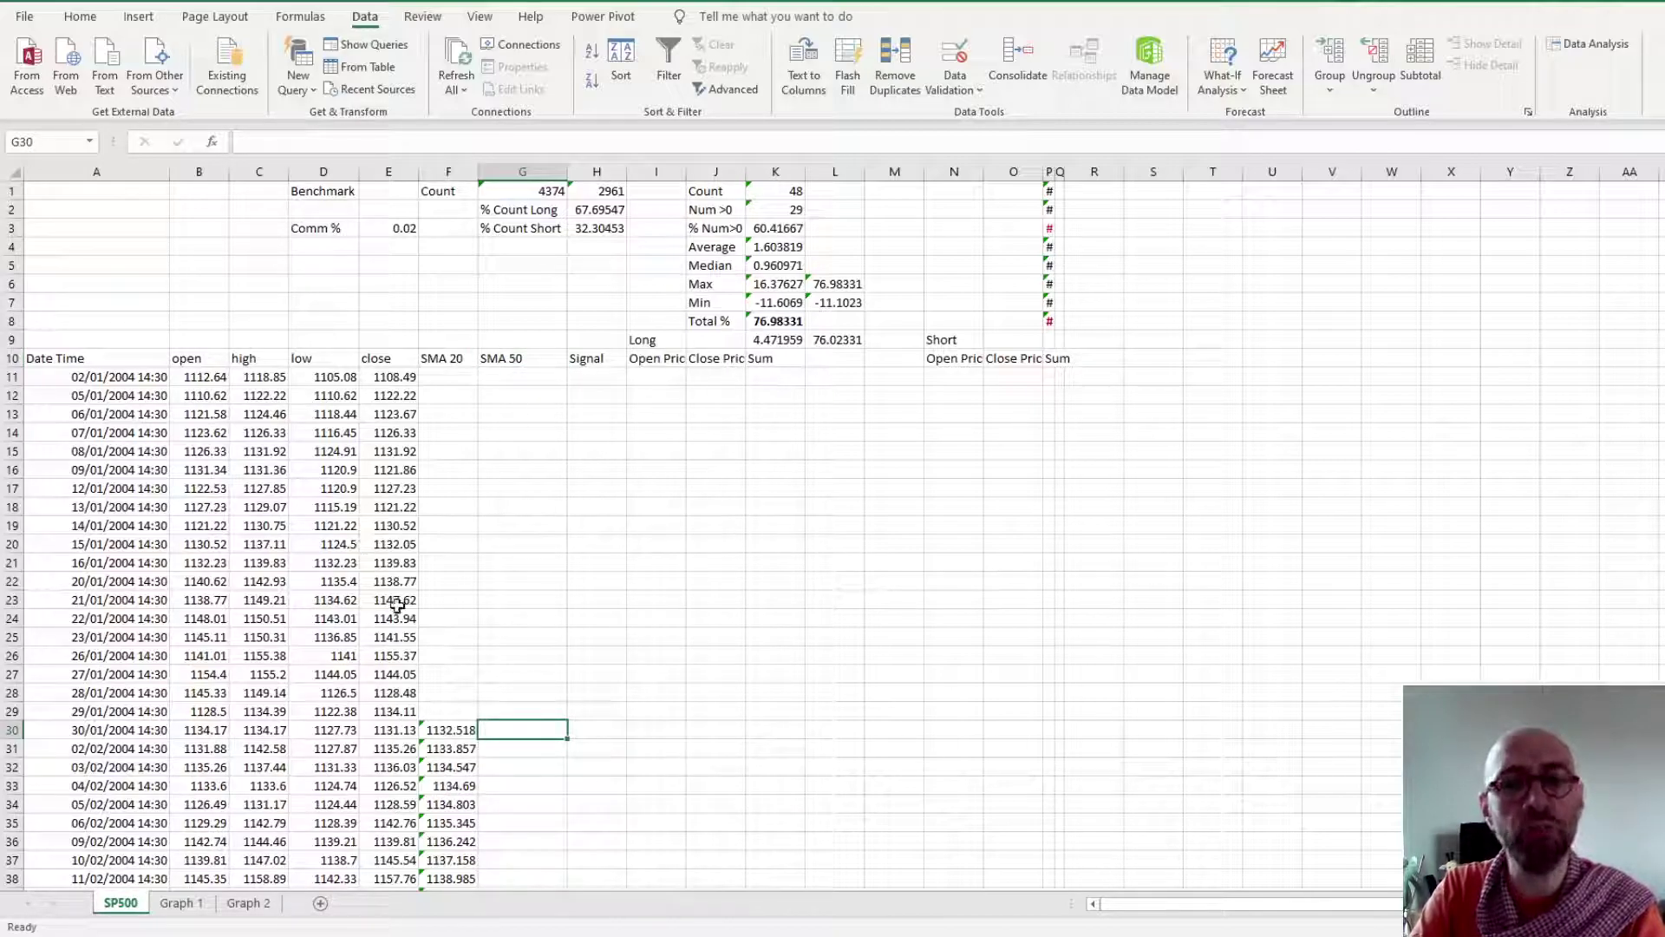
click(447, 728)
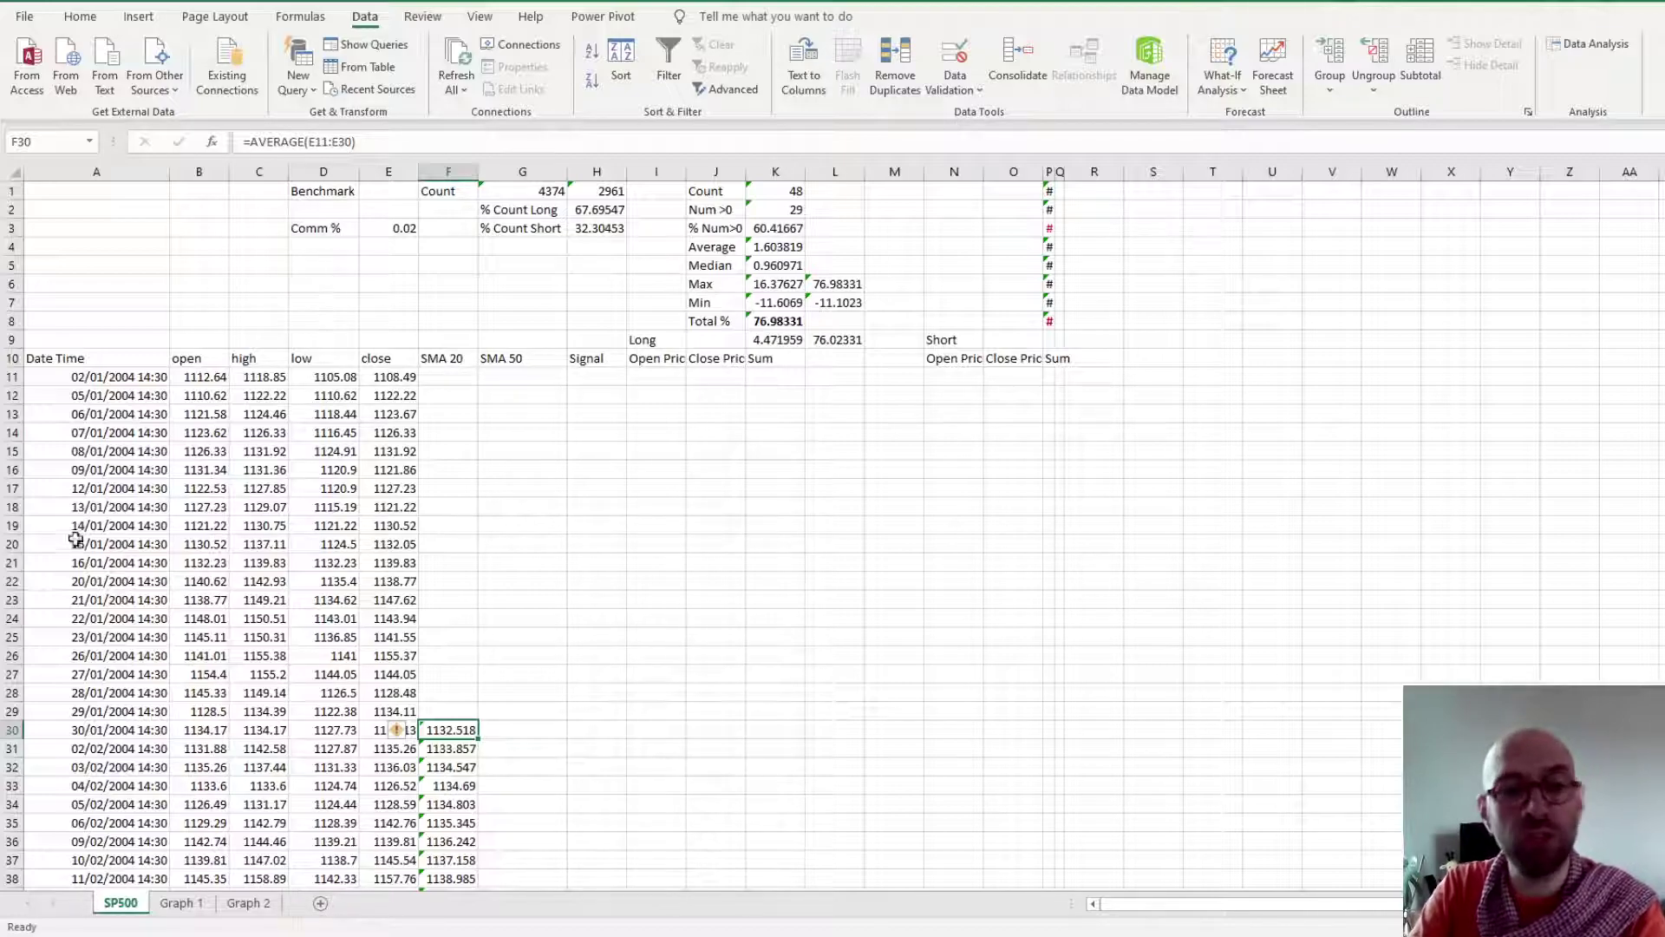
click(105, 376)
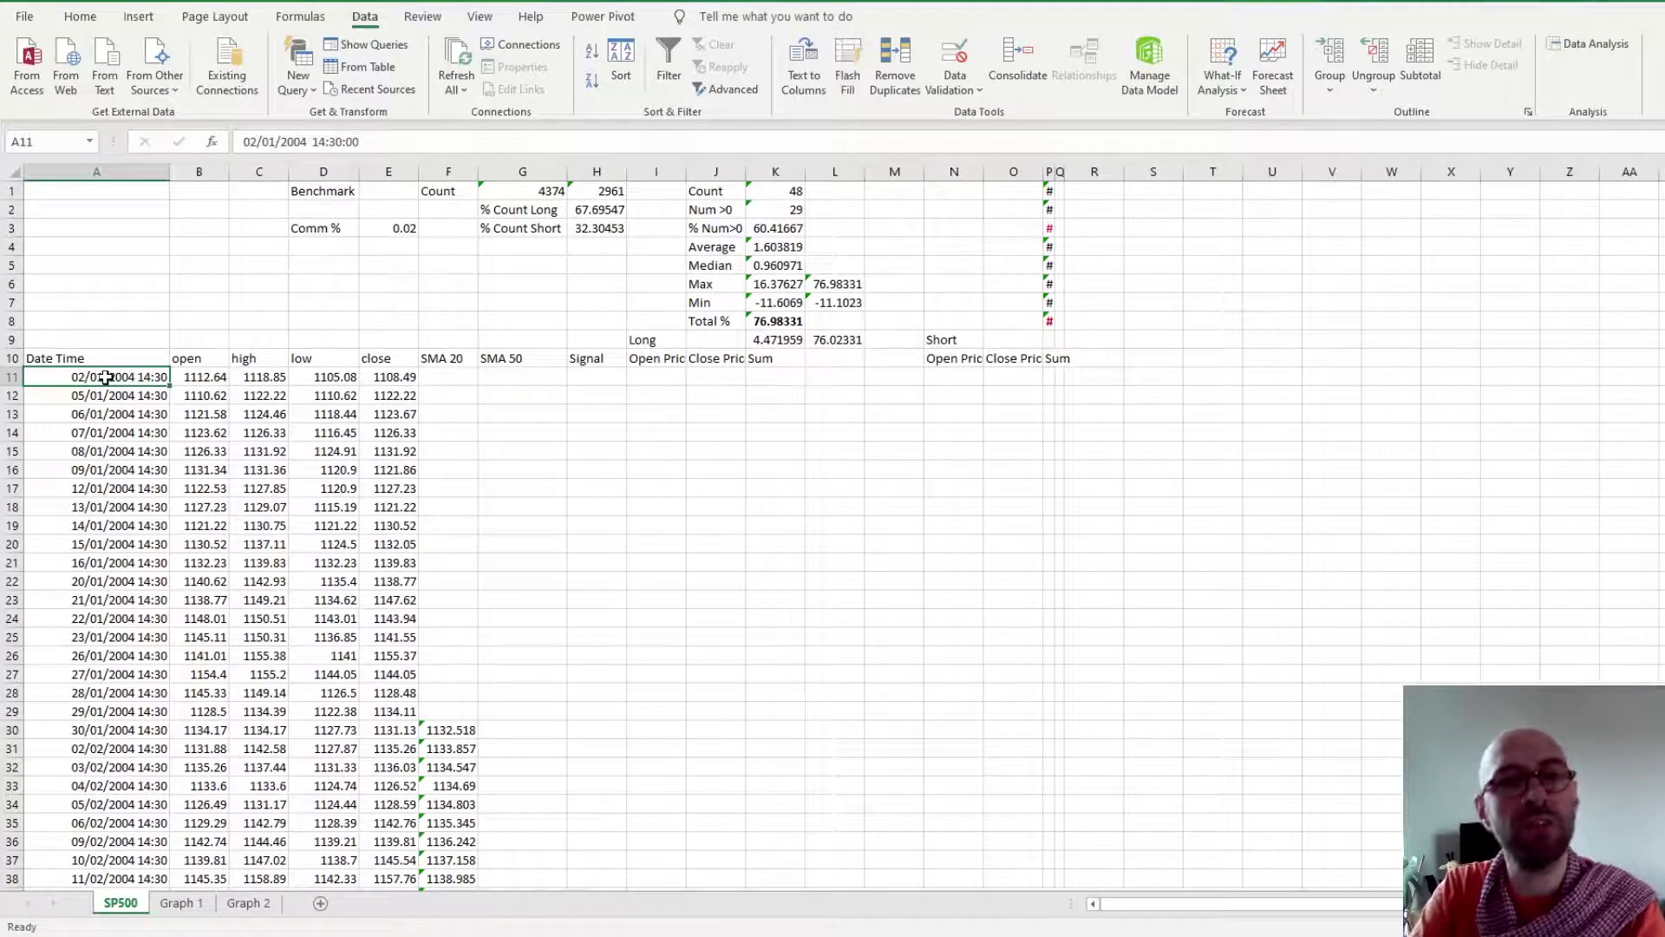
Step: Inspect the Signal column's IF formulas in H60 and H61 and the SMA 20 and SMA 50 cells F60 and G60
click(598, 359)
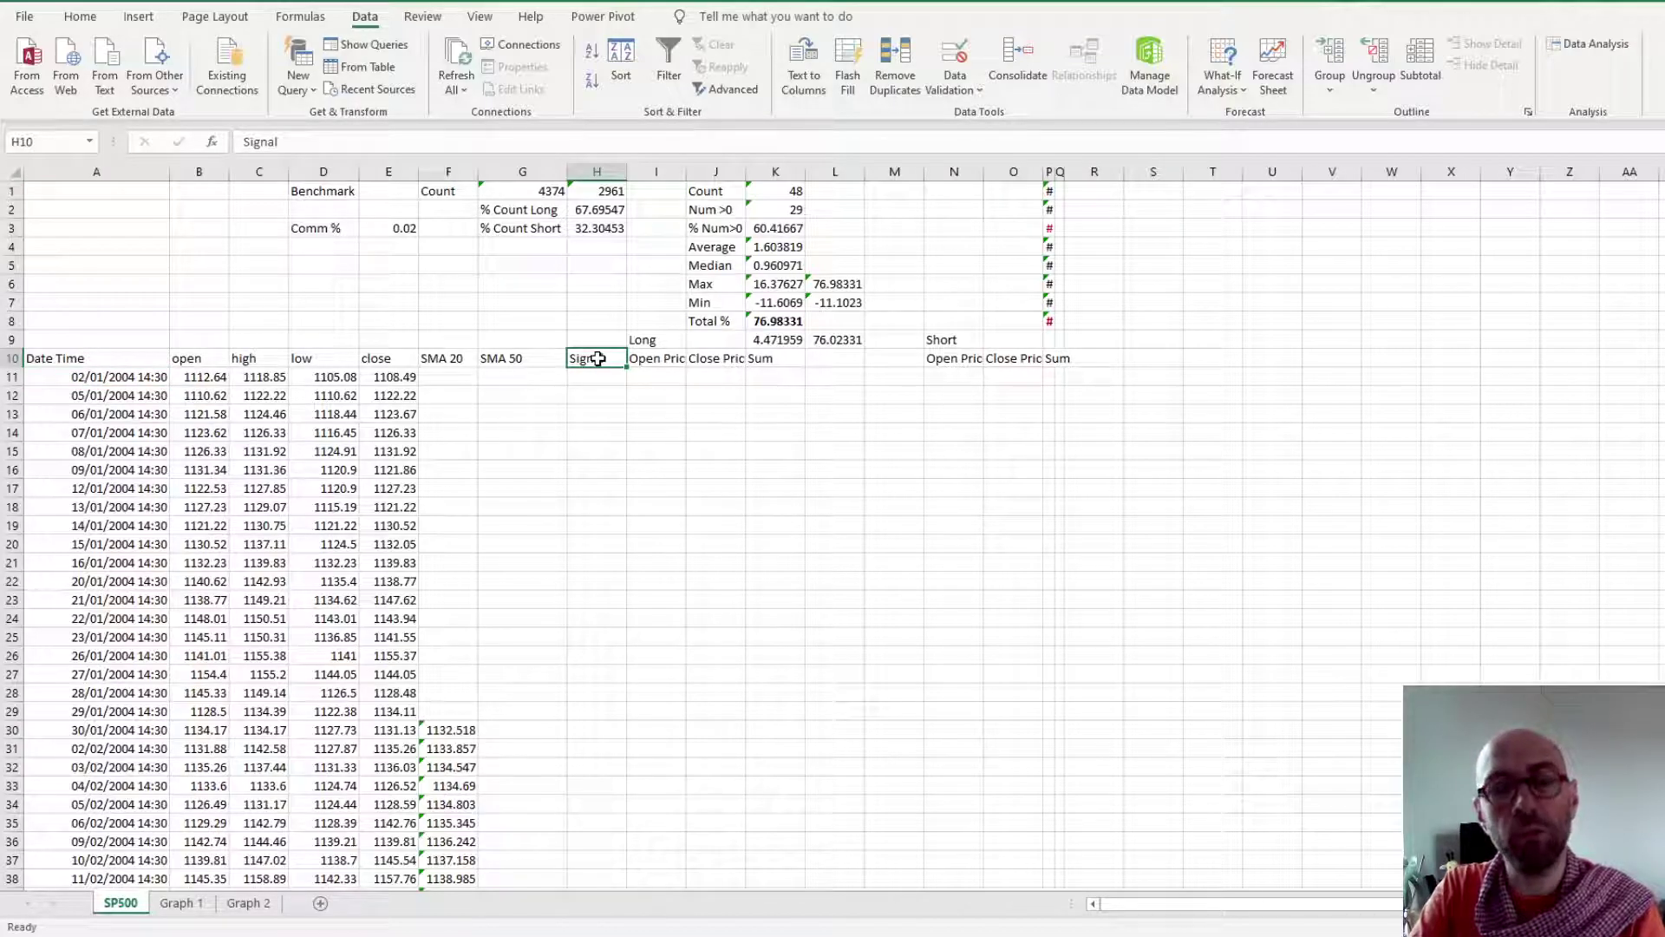
scroll(598, 447, down, 16)
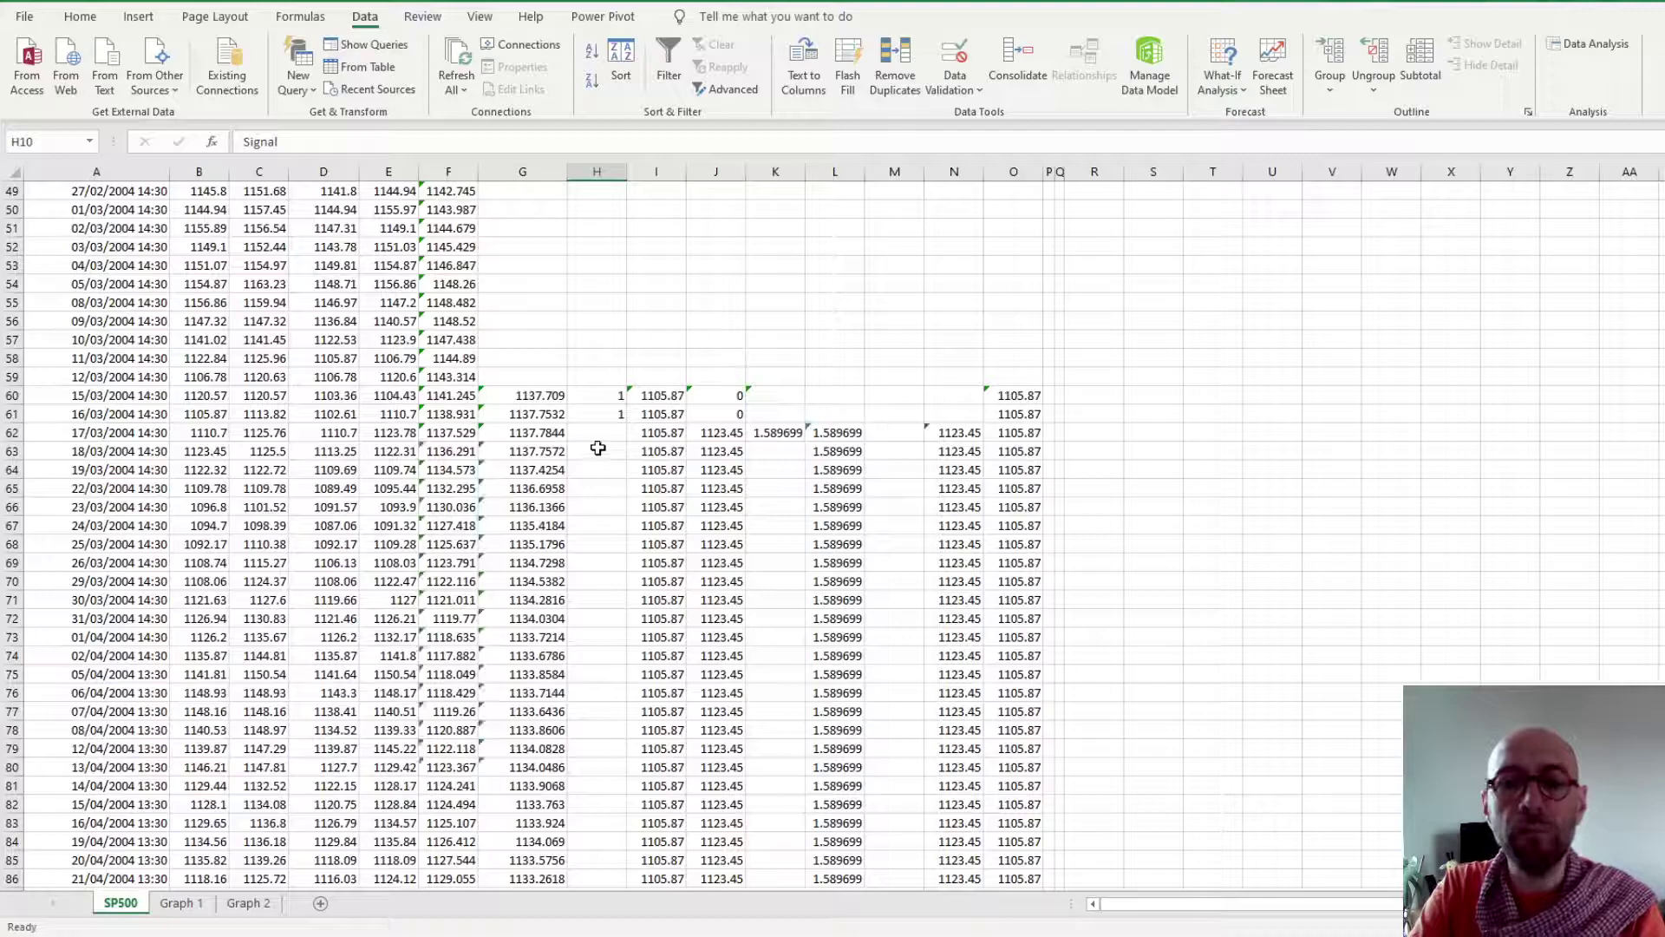
click(608, 395)
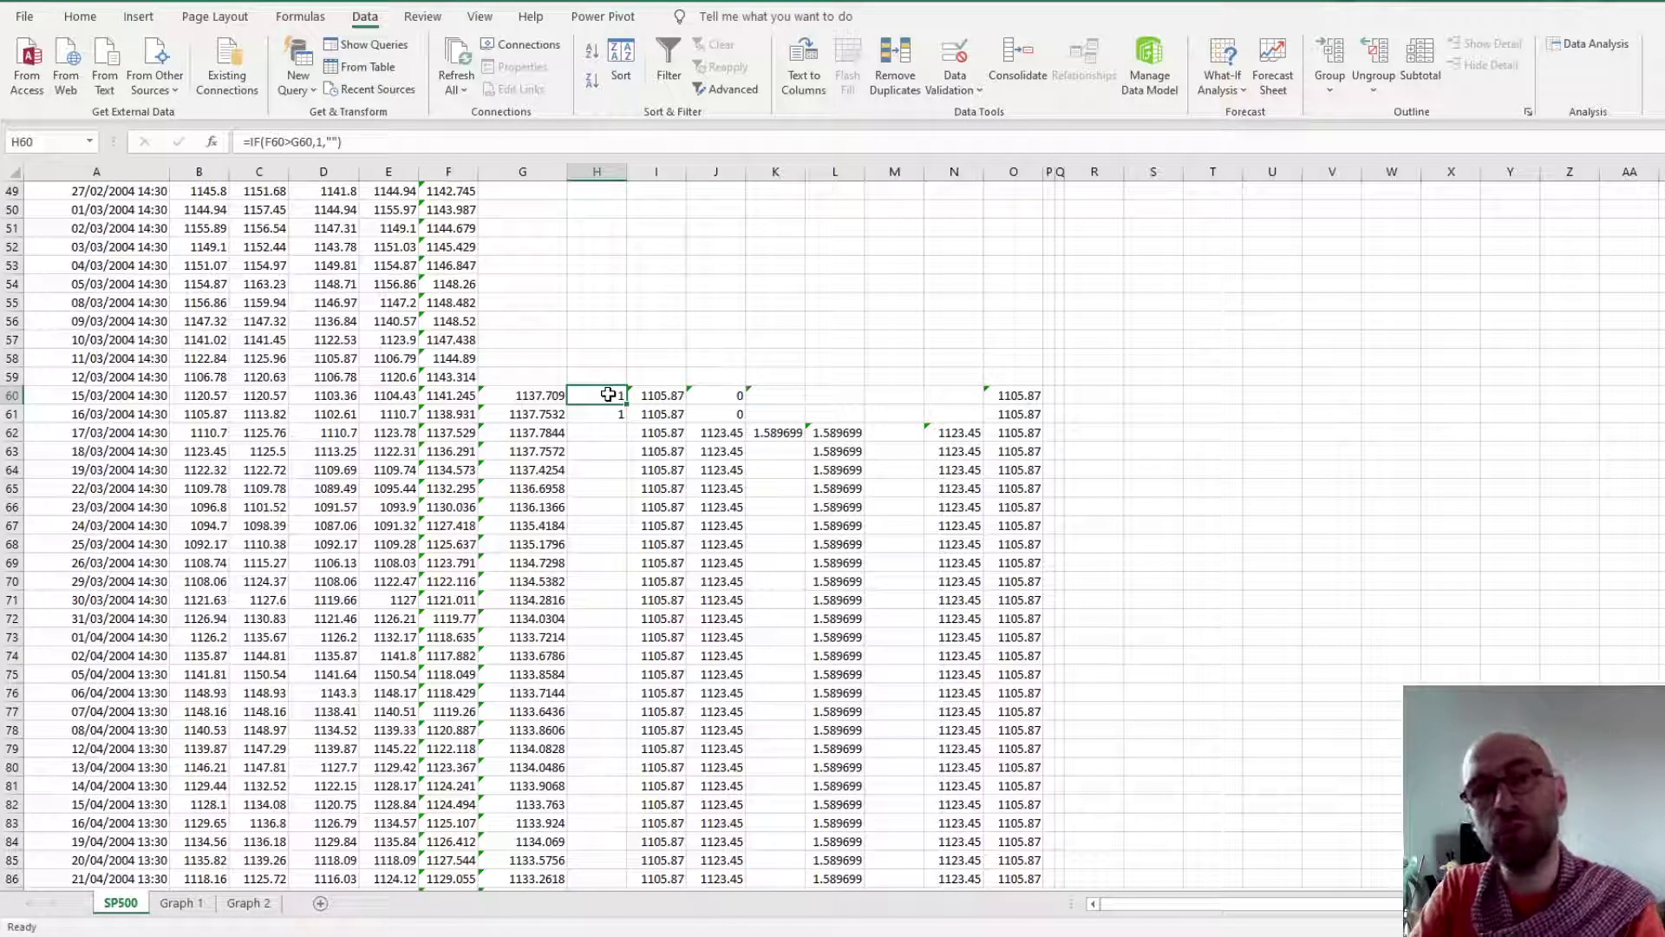
click(440, 397)
click(525, 395)
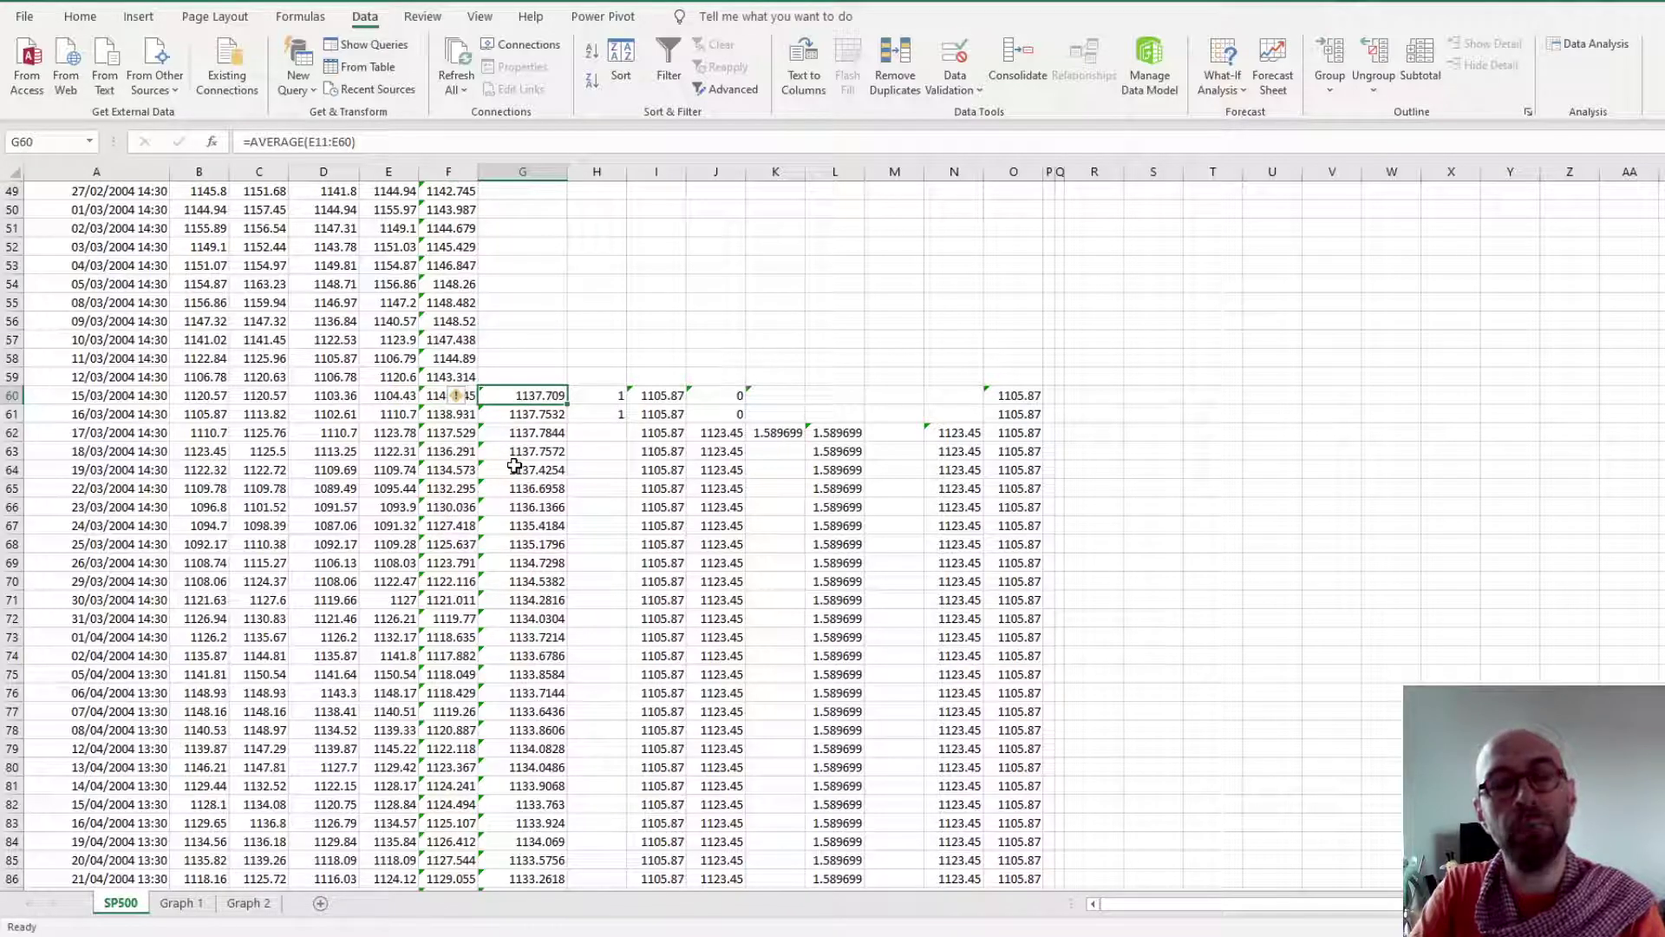
click(611, 394)
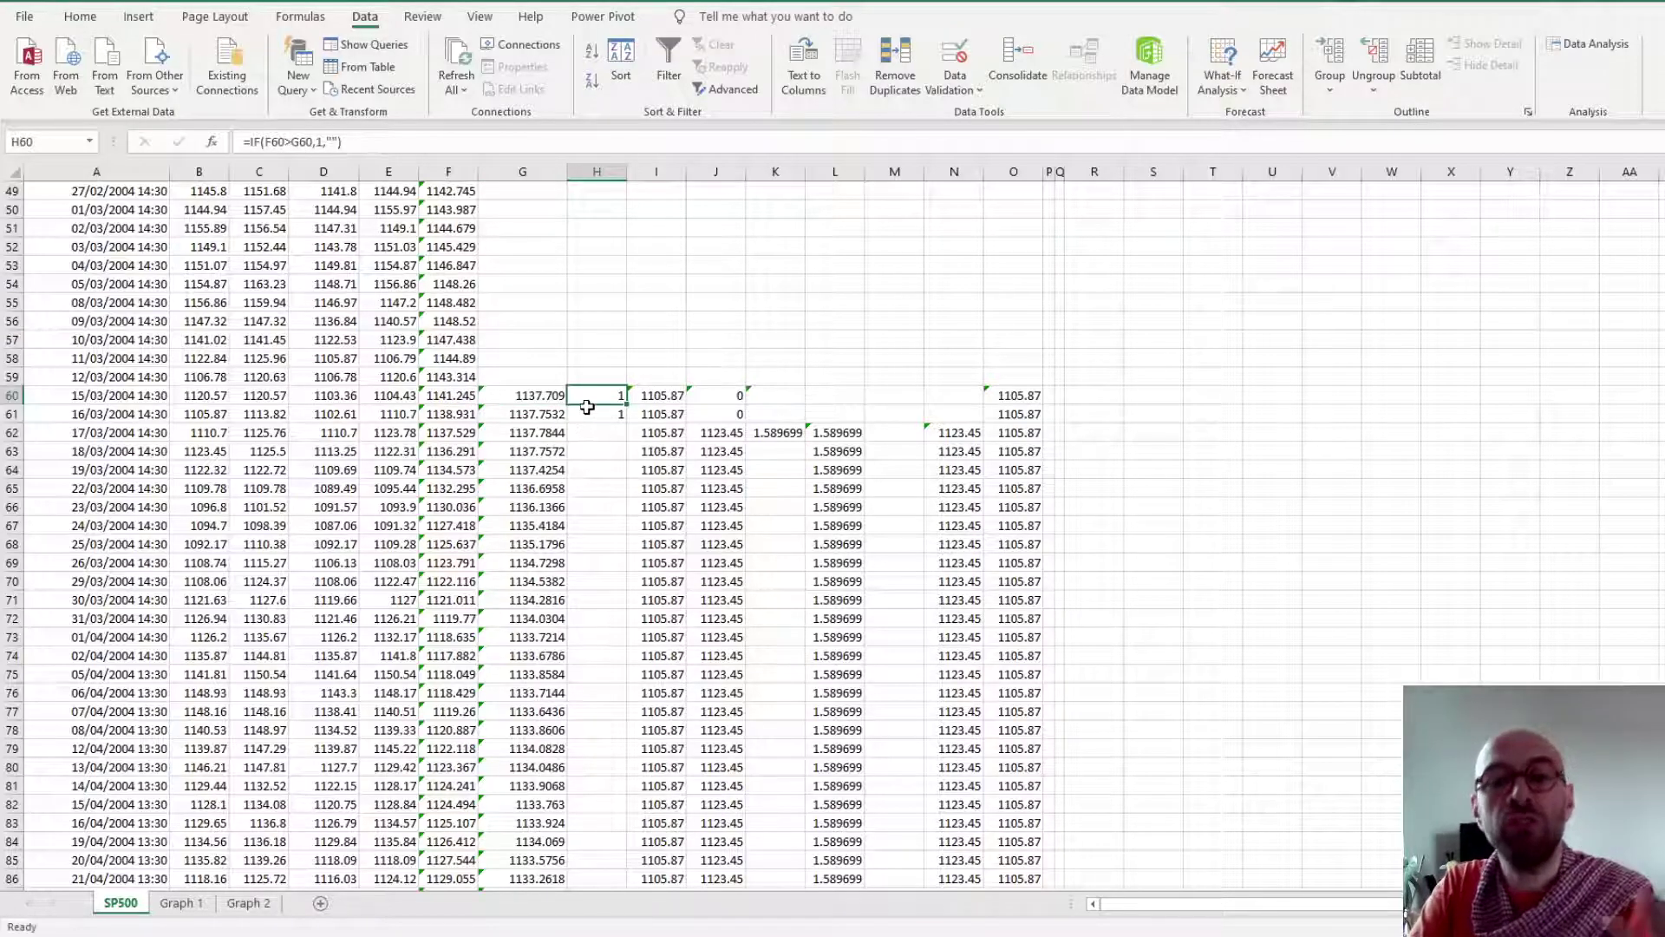
click(584, 414)
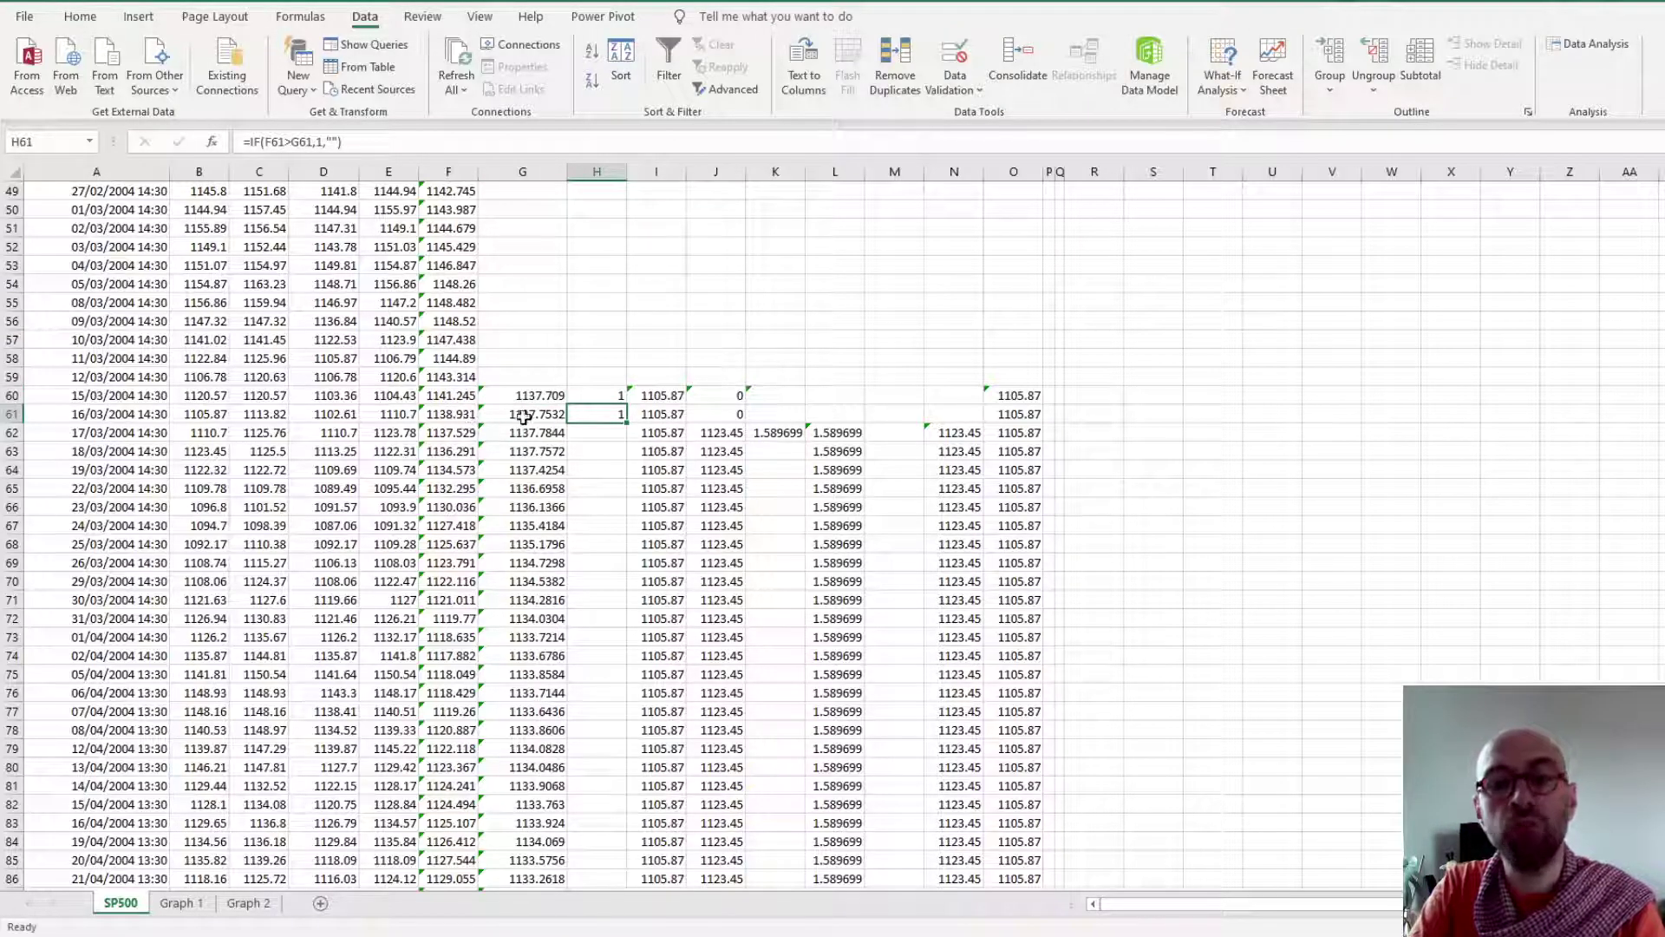
Step: Compare the SMA 20 and SMA 50 cells F62 and G62 with the signal formula in H62, and recheck the averages in row 60
click(450, 433)
click(522, 433)
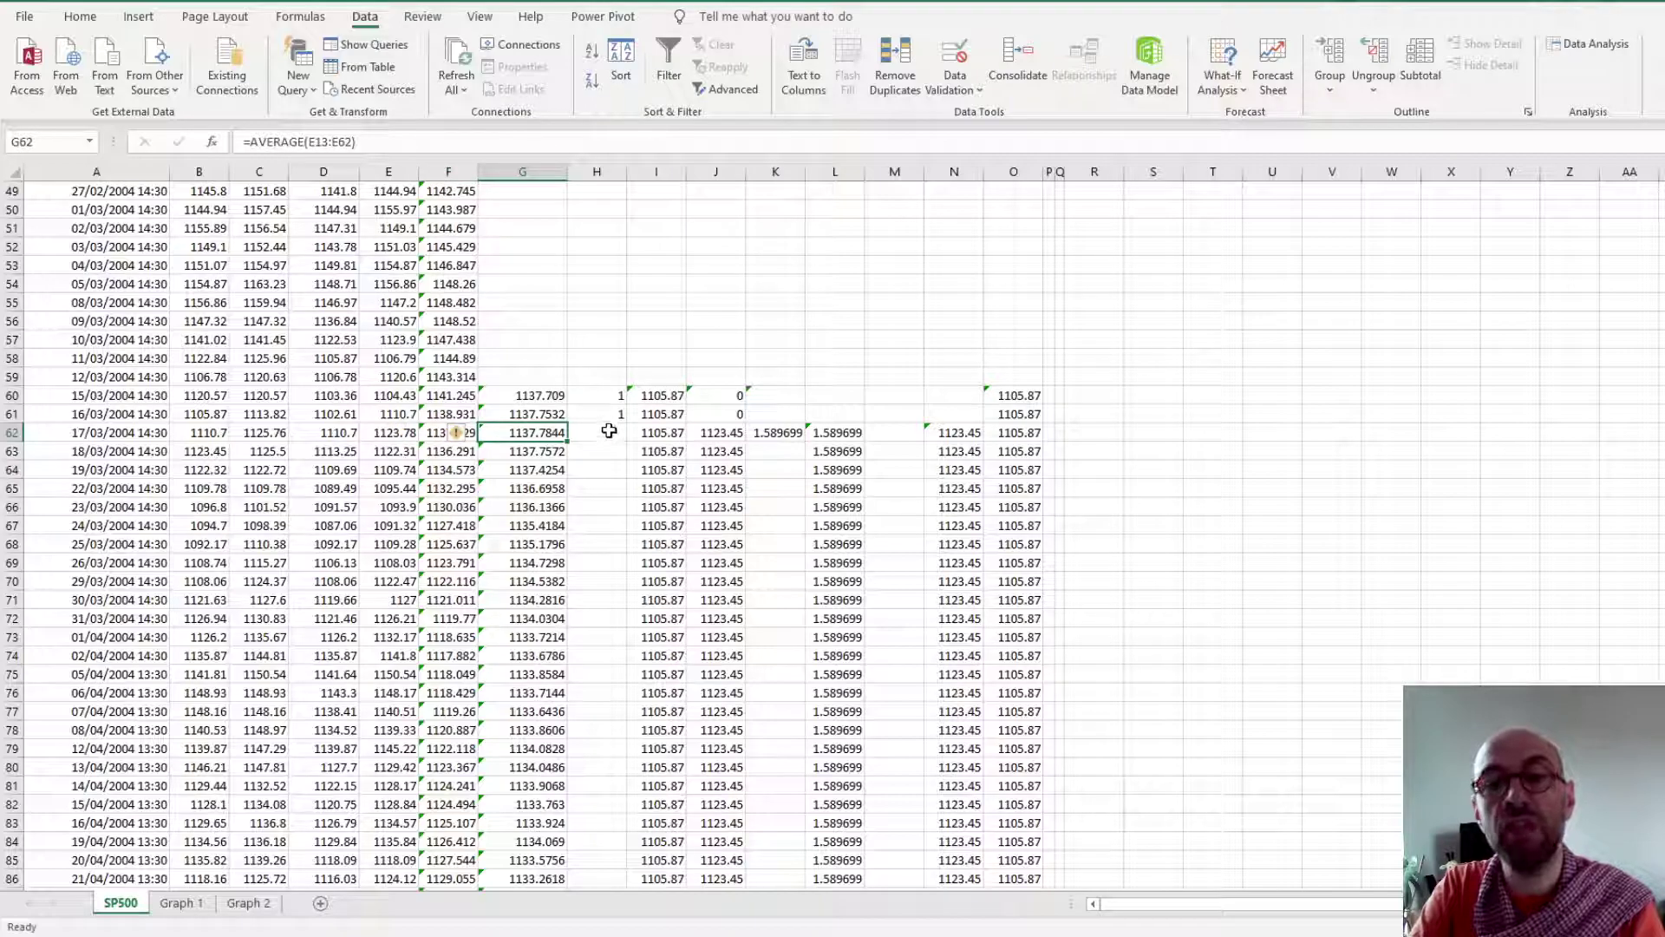
click(609, 429)
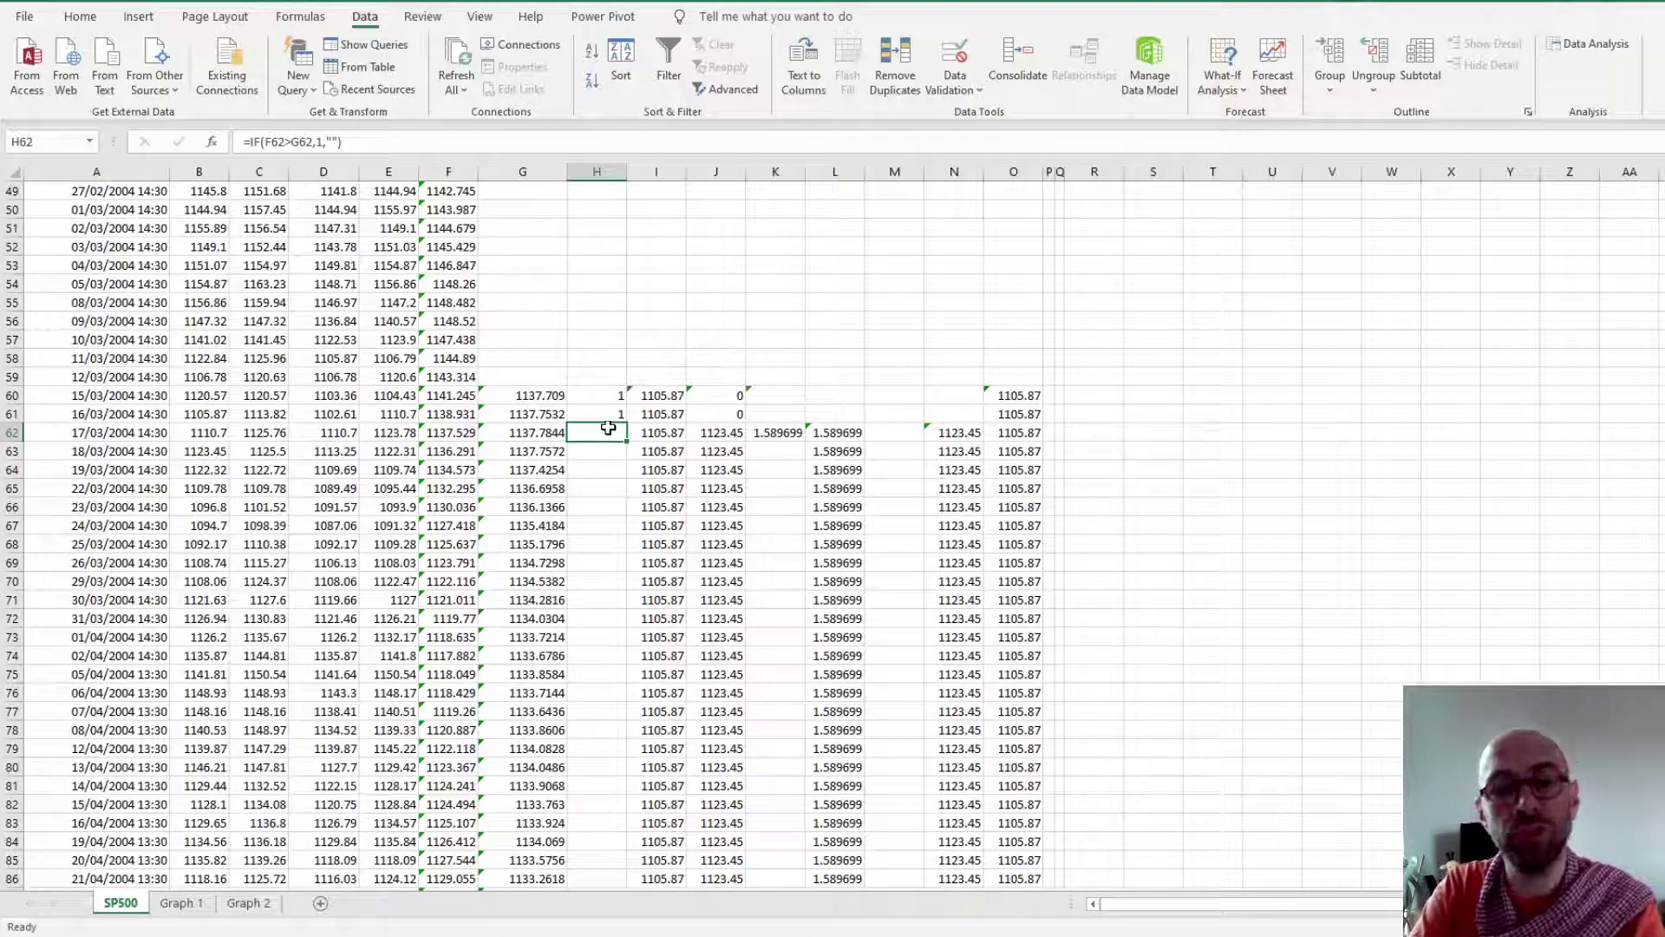
click(536, 394)
click(468, 396)
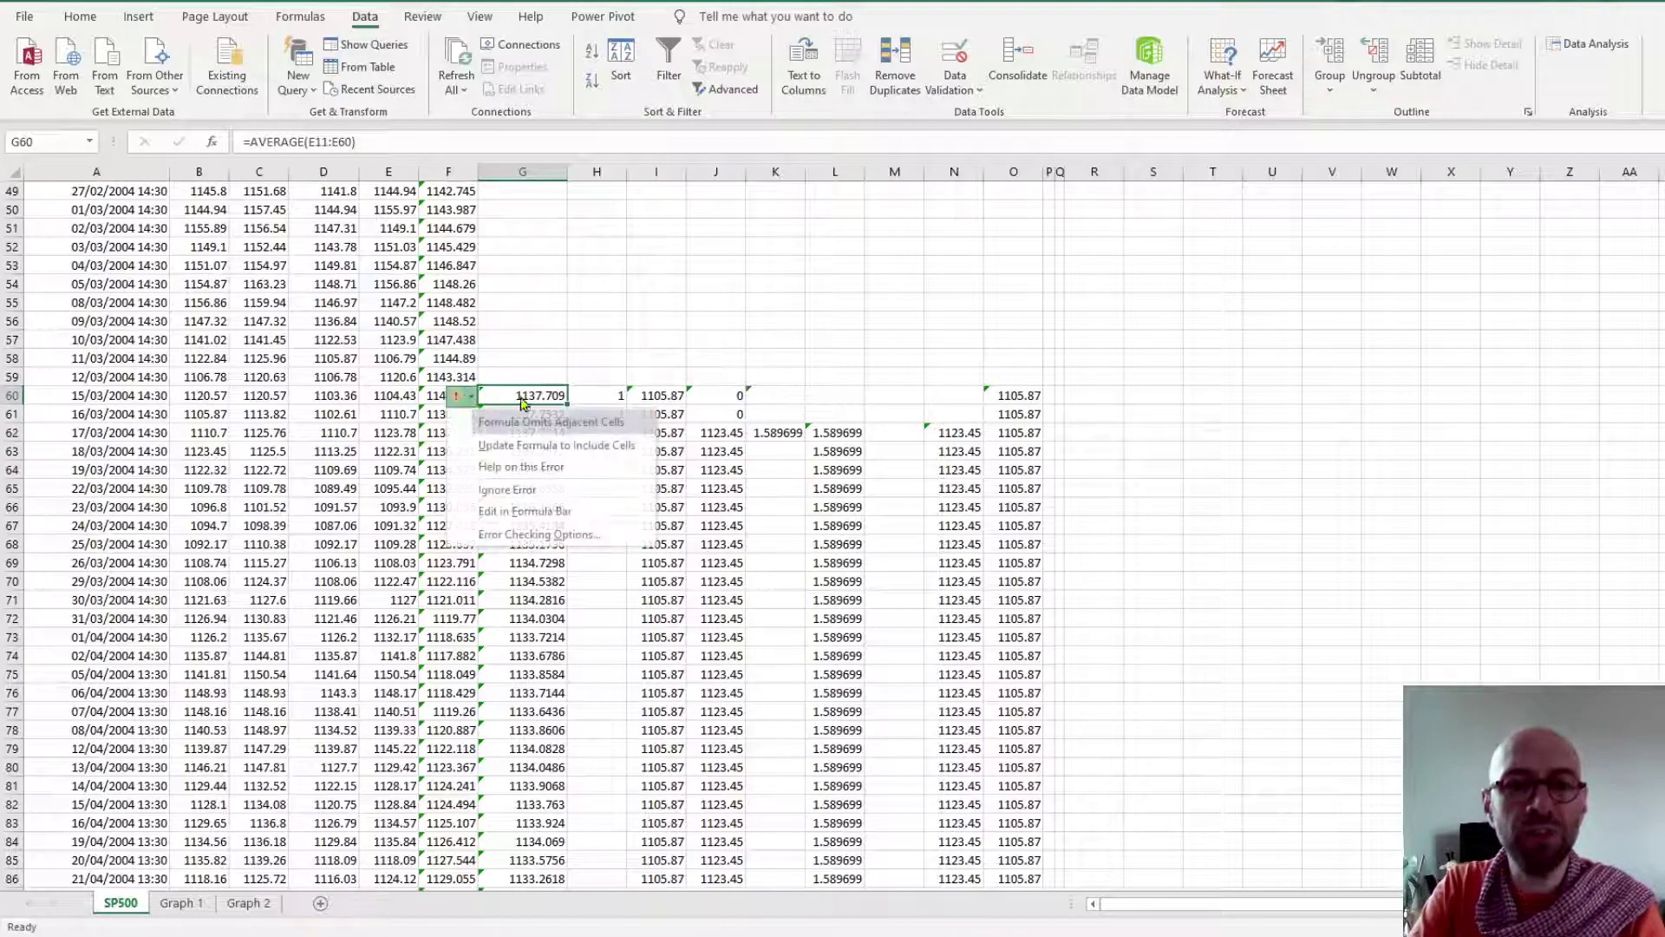
Step: Compare the Signal formulas in H60, H61 and H62, and scan the Signal column further down the sheet
click(611, 395)
click(606, 414)
click(597, 437)
click(597, 413)
click(597, 397)
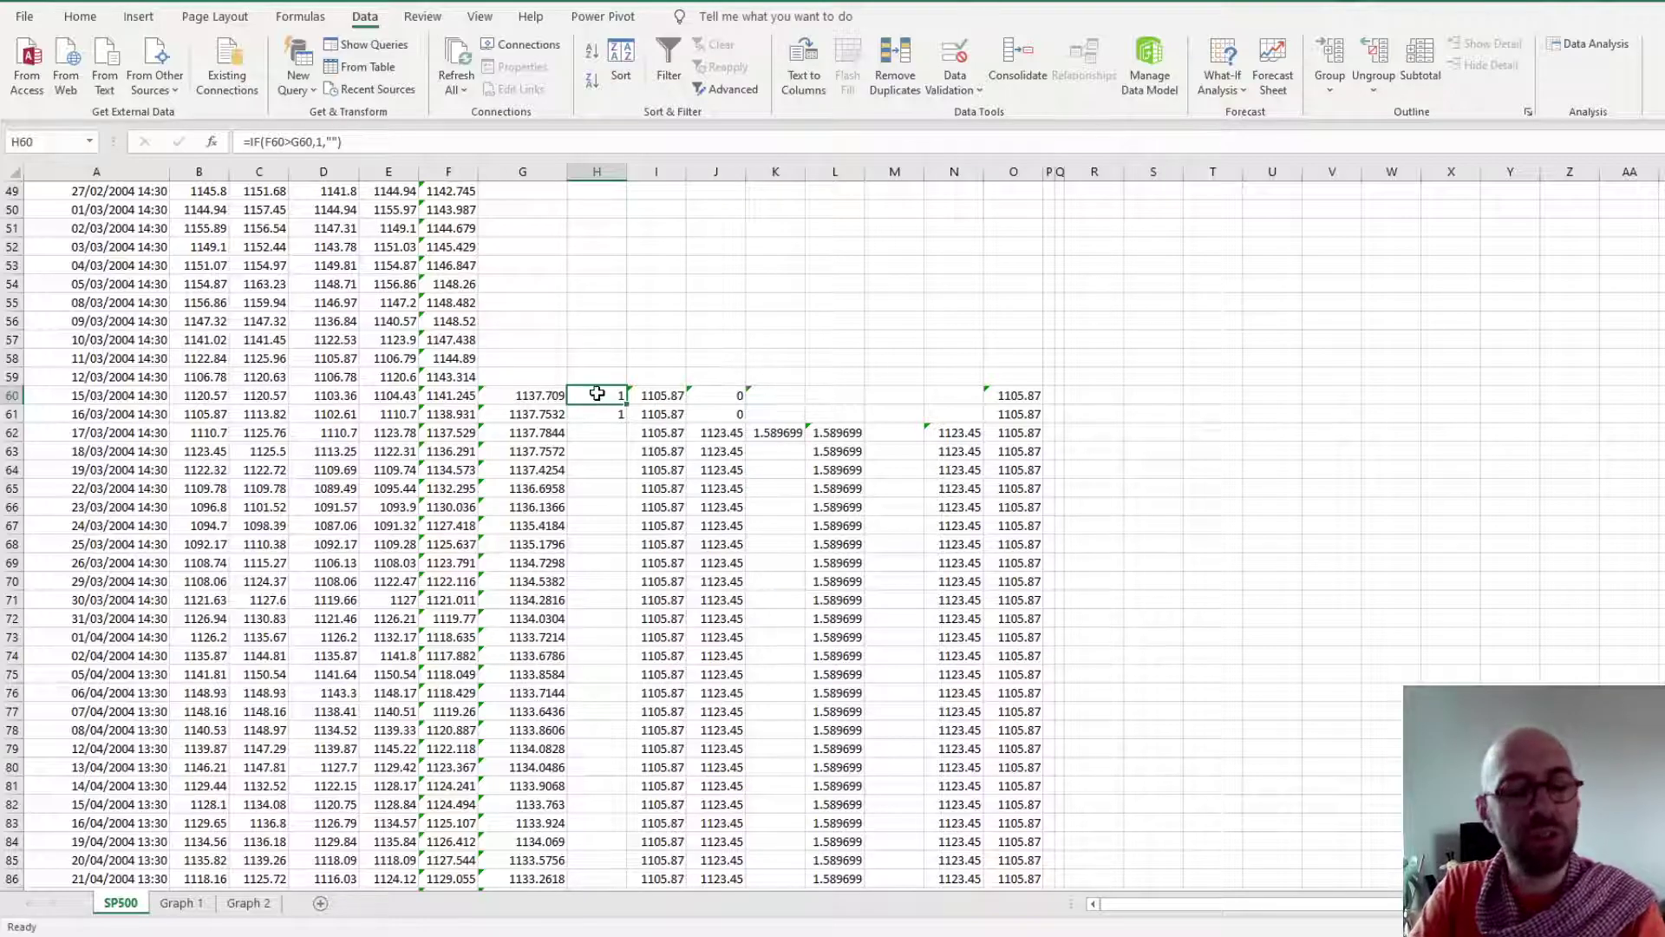
click(596, 420)
click(597, 432)
scroll(596, 442, down, 17)
scroll(597, 450, up, 20)
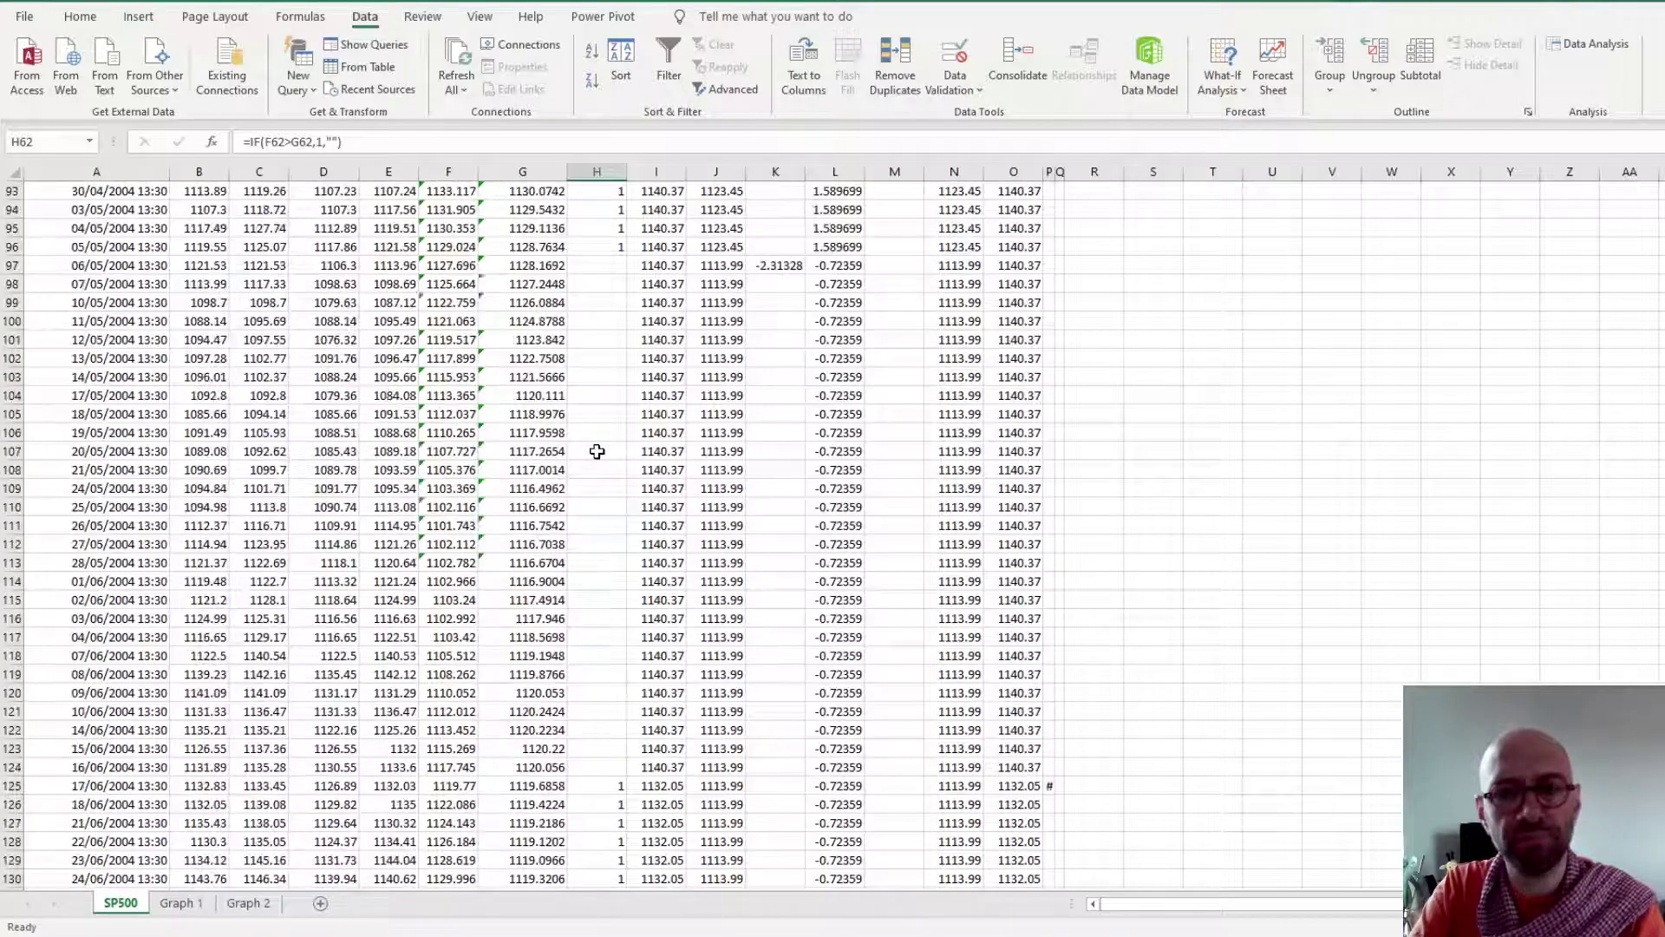
scroll(607, 277, up, 13)
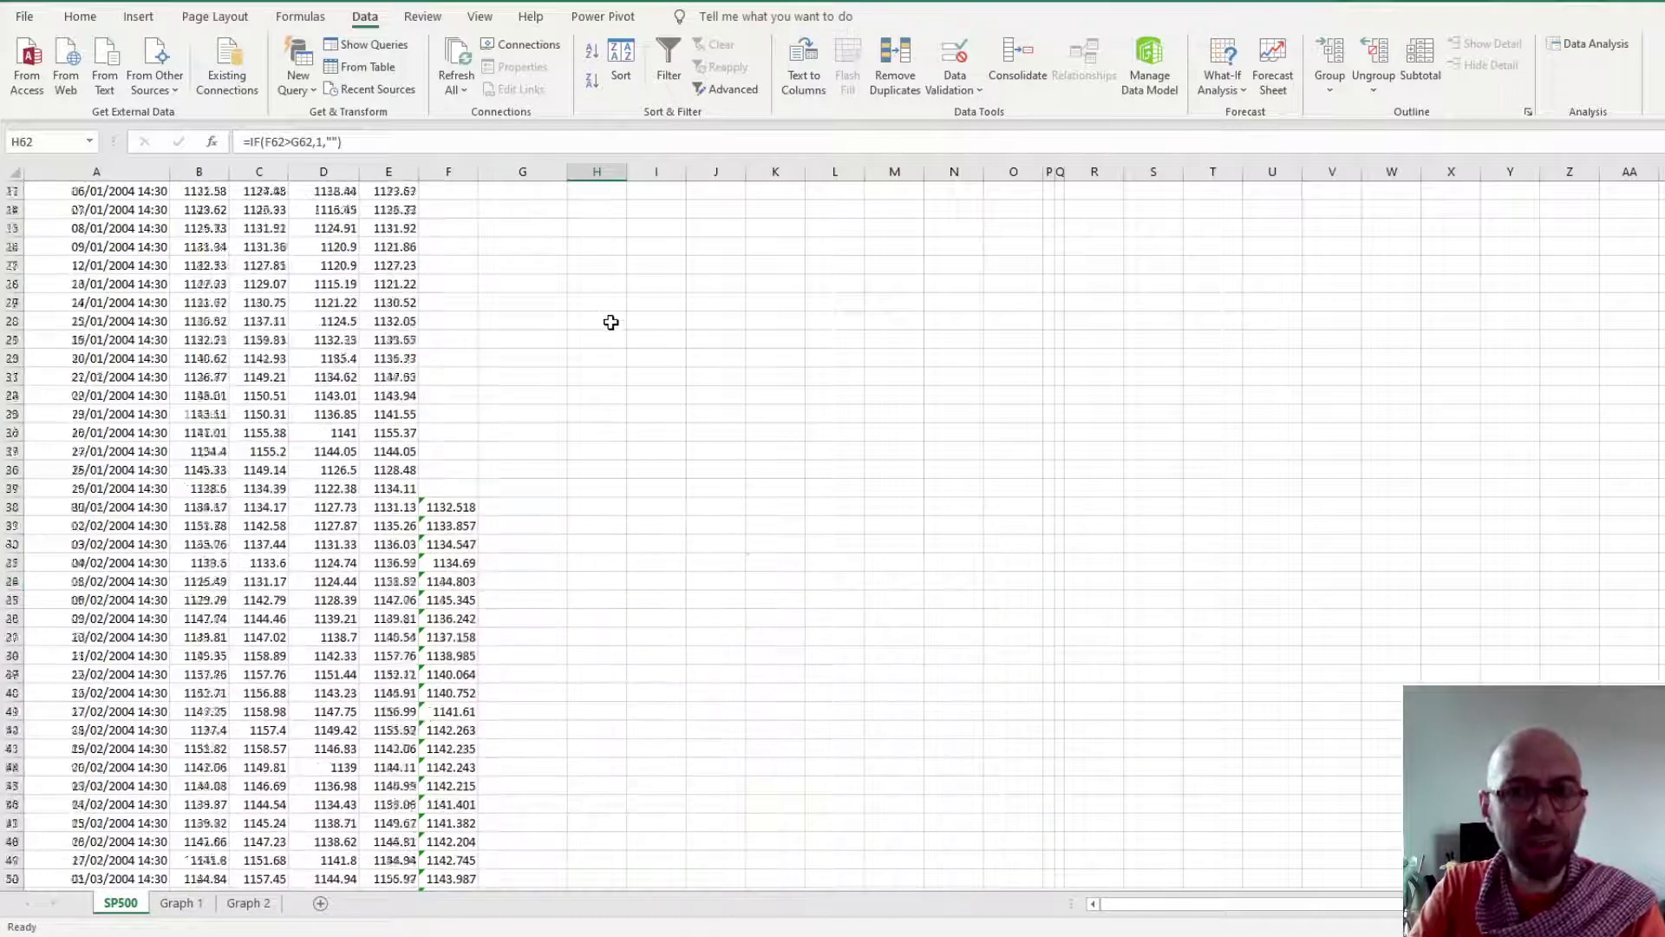
Step: Inspect the Open Price heading in I10 and the formula in I60 against its signal cells H60 and H59
click(650, 358)
scroll(630, 490, down, 16)
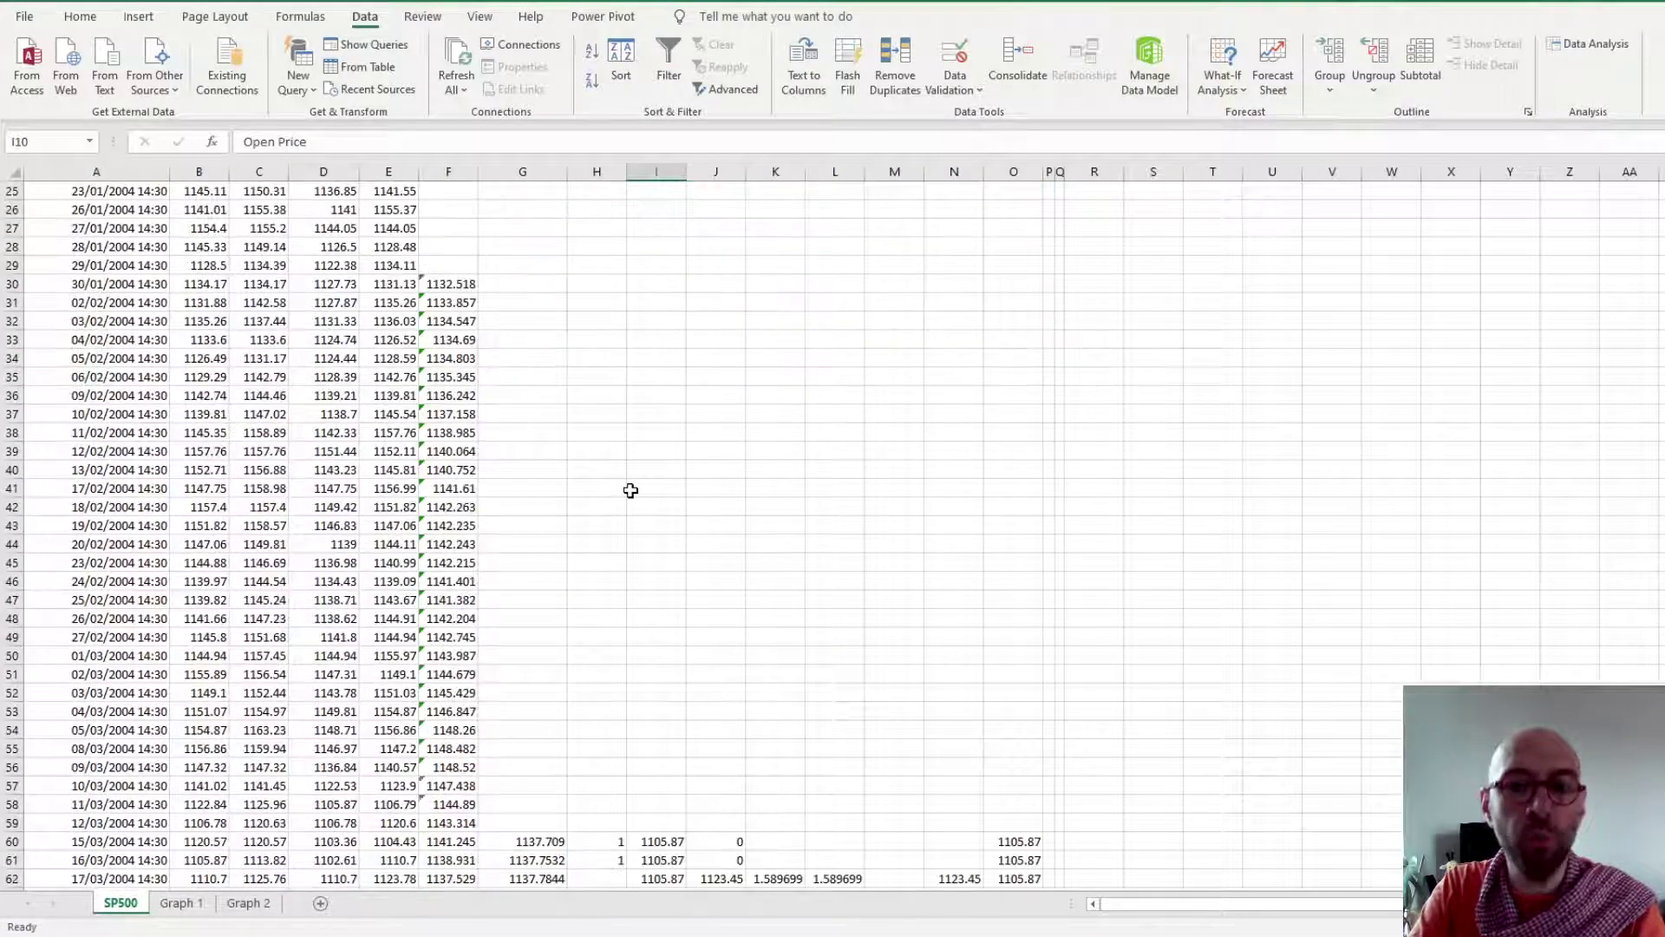
click(650, 395)
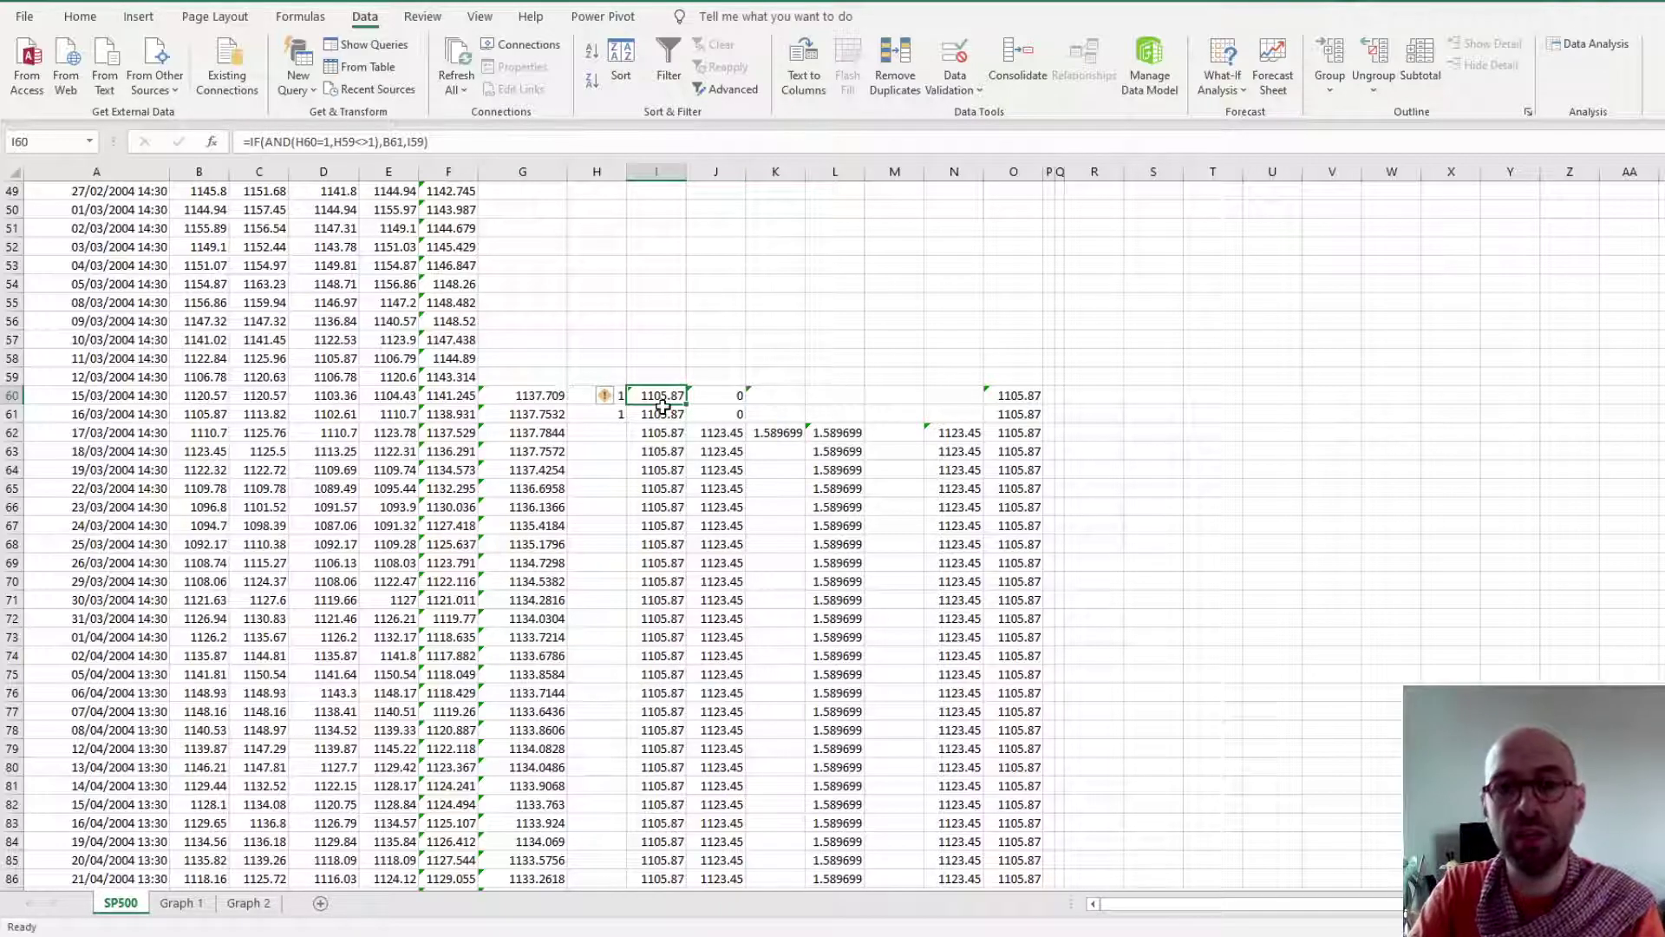
click(581, 395)
click(595, 376)
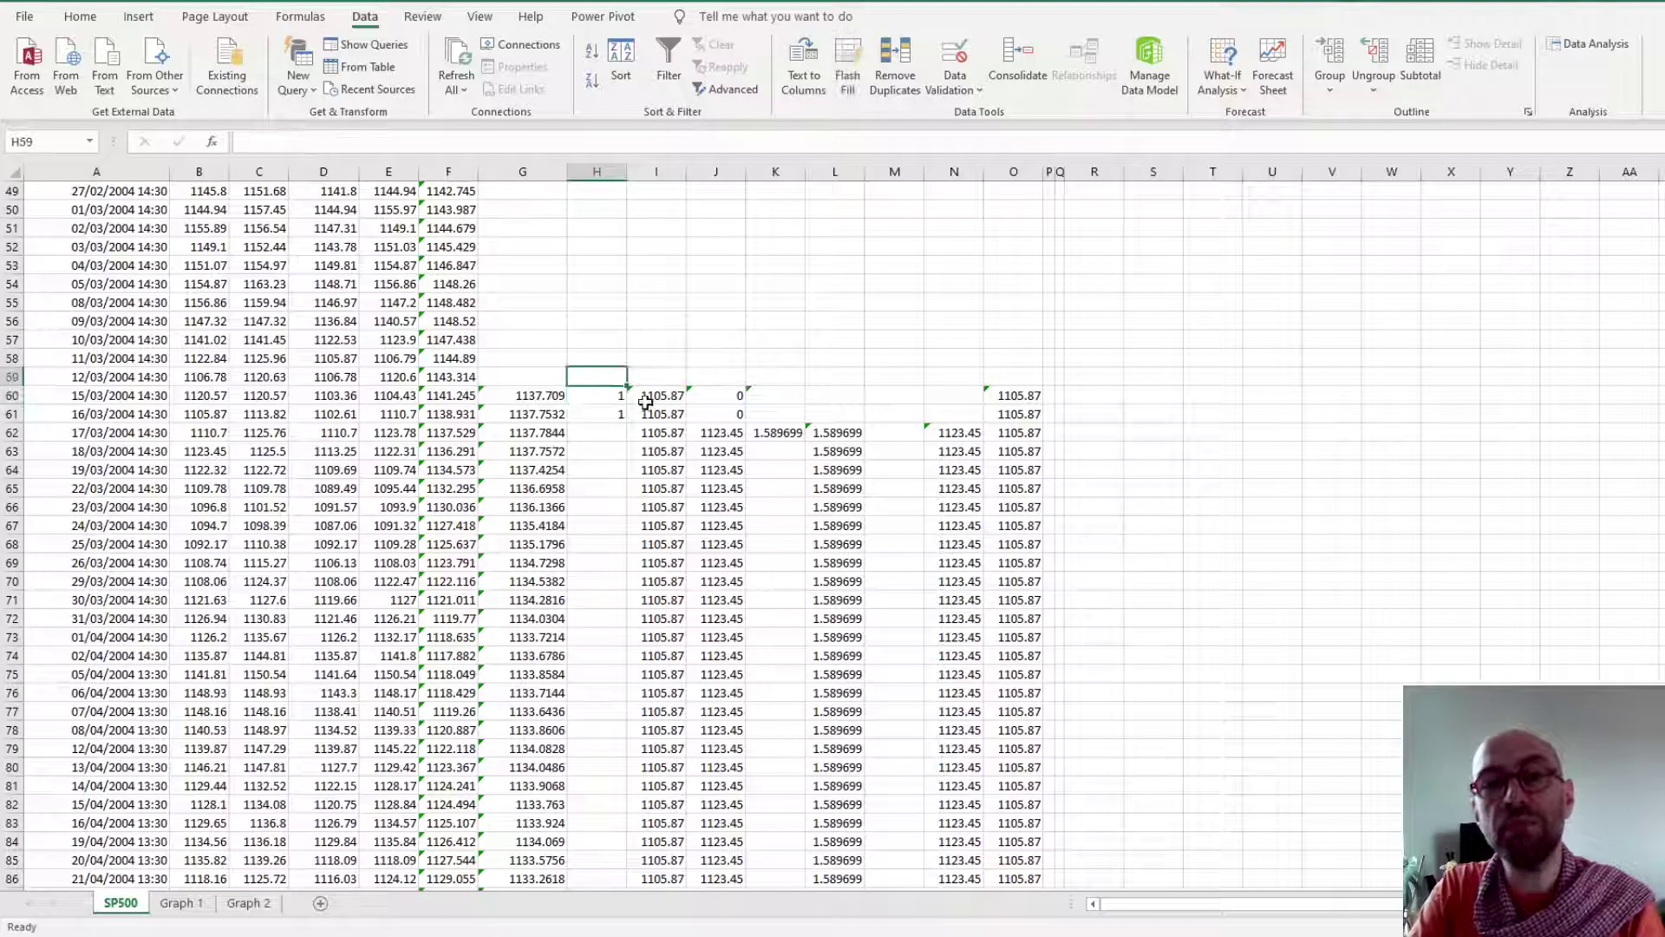
click(653, 393)
click(585, 375)
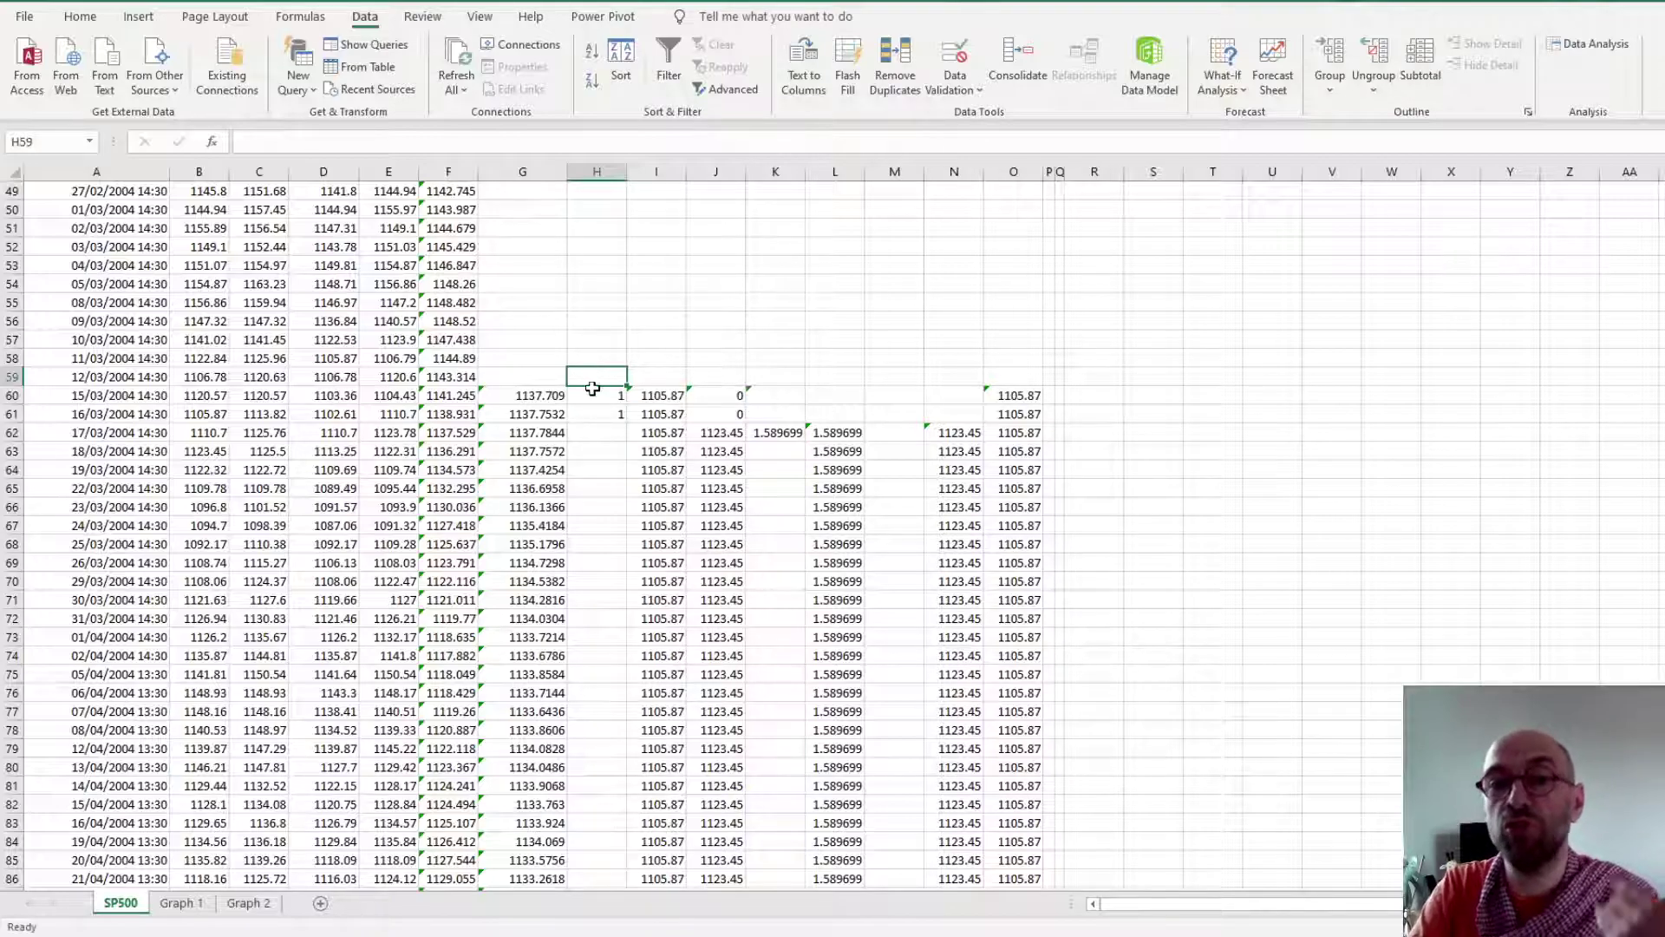
click(650, 395)
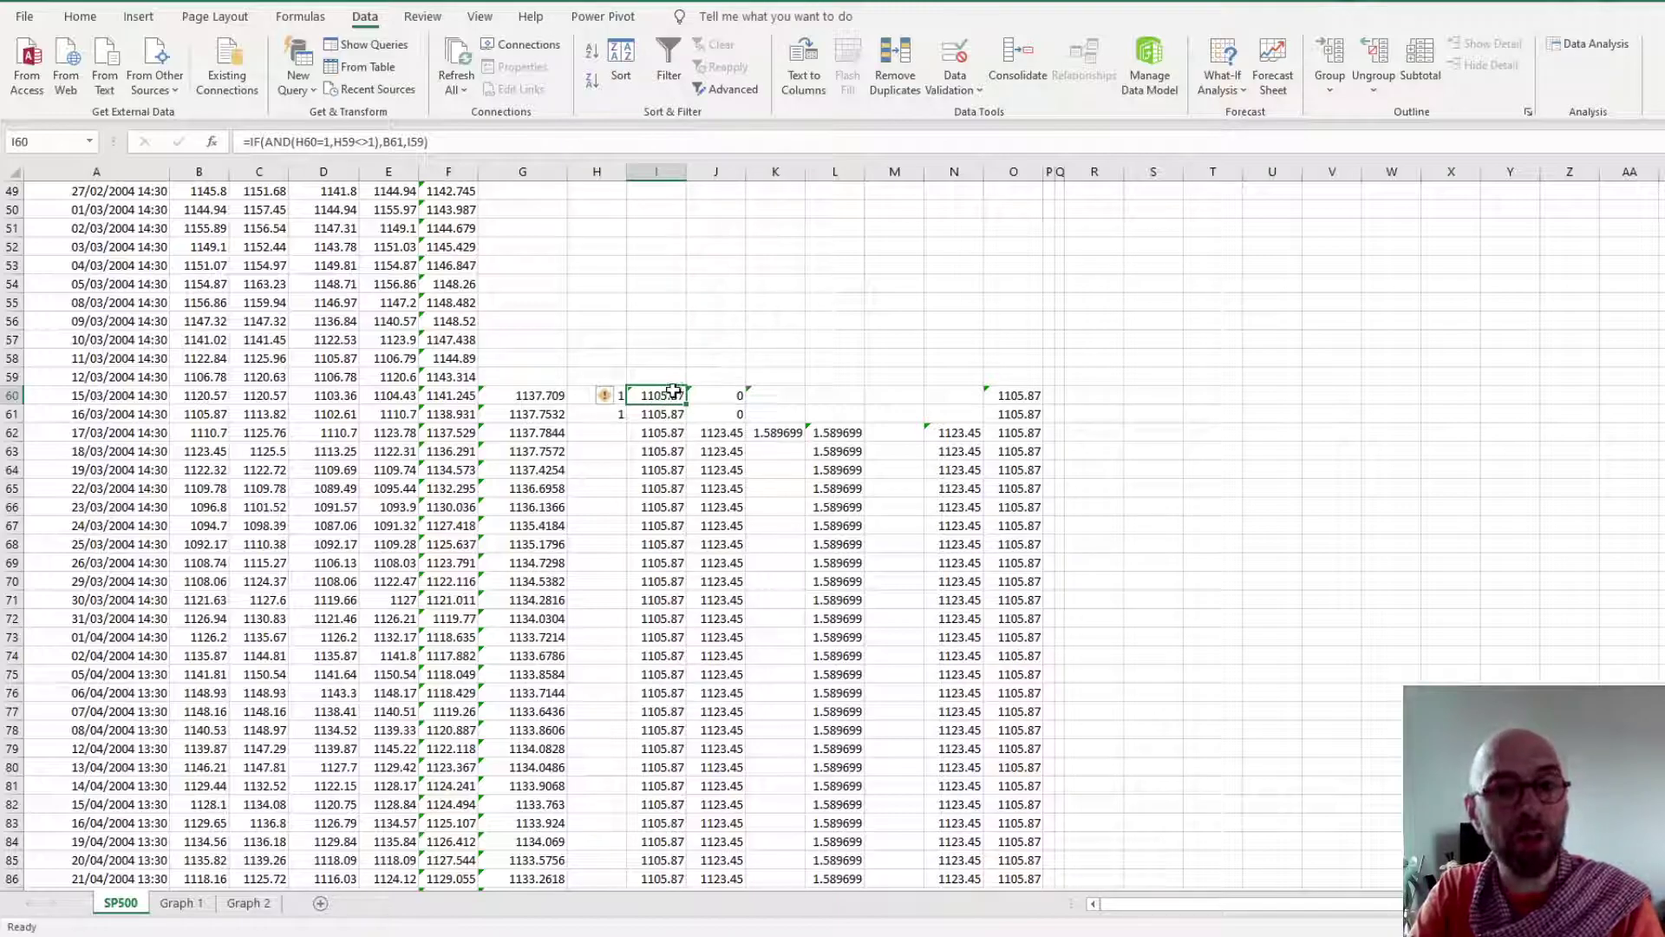
Step: Compare the row 60 prices in B60 and E60 with the next day's open in B61, and recheck the Open Price formula in I60
click(202, 418)
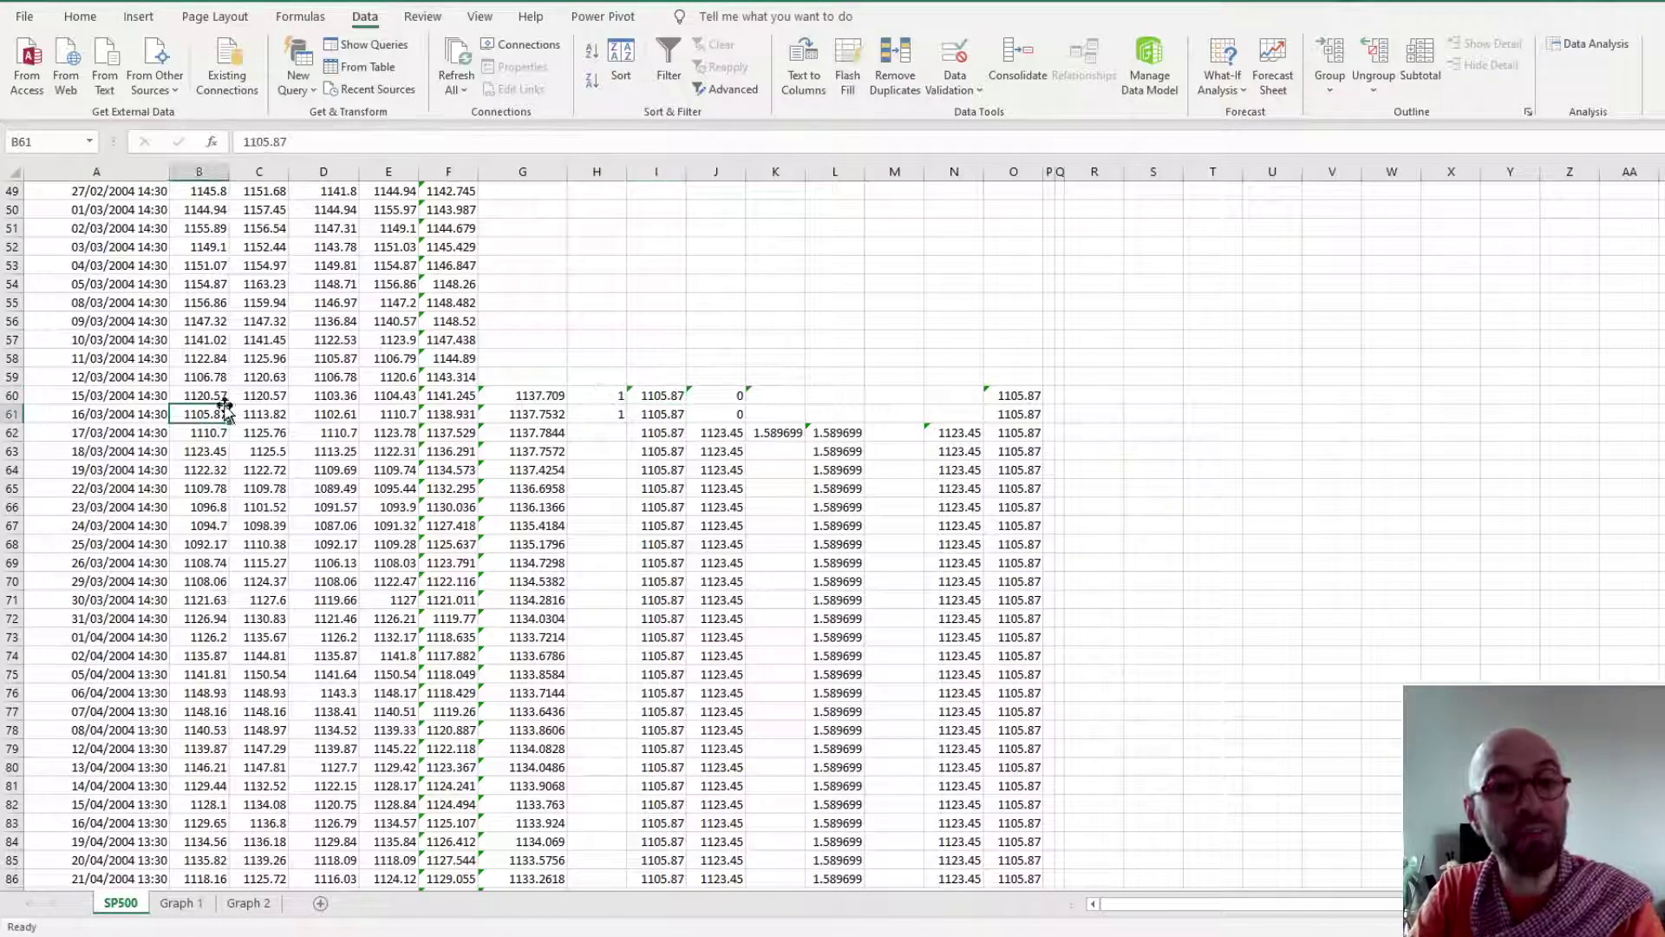
click(392, 396)
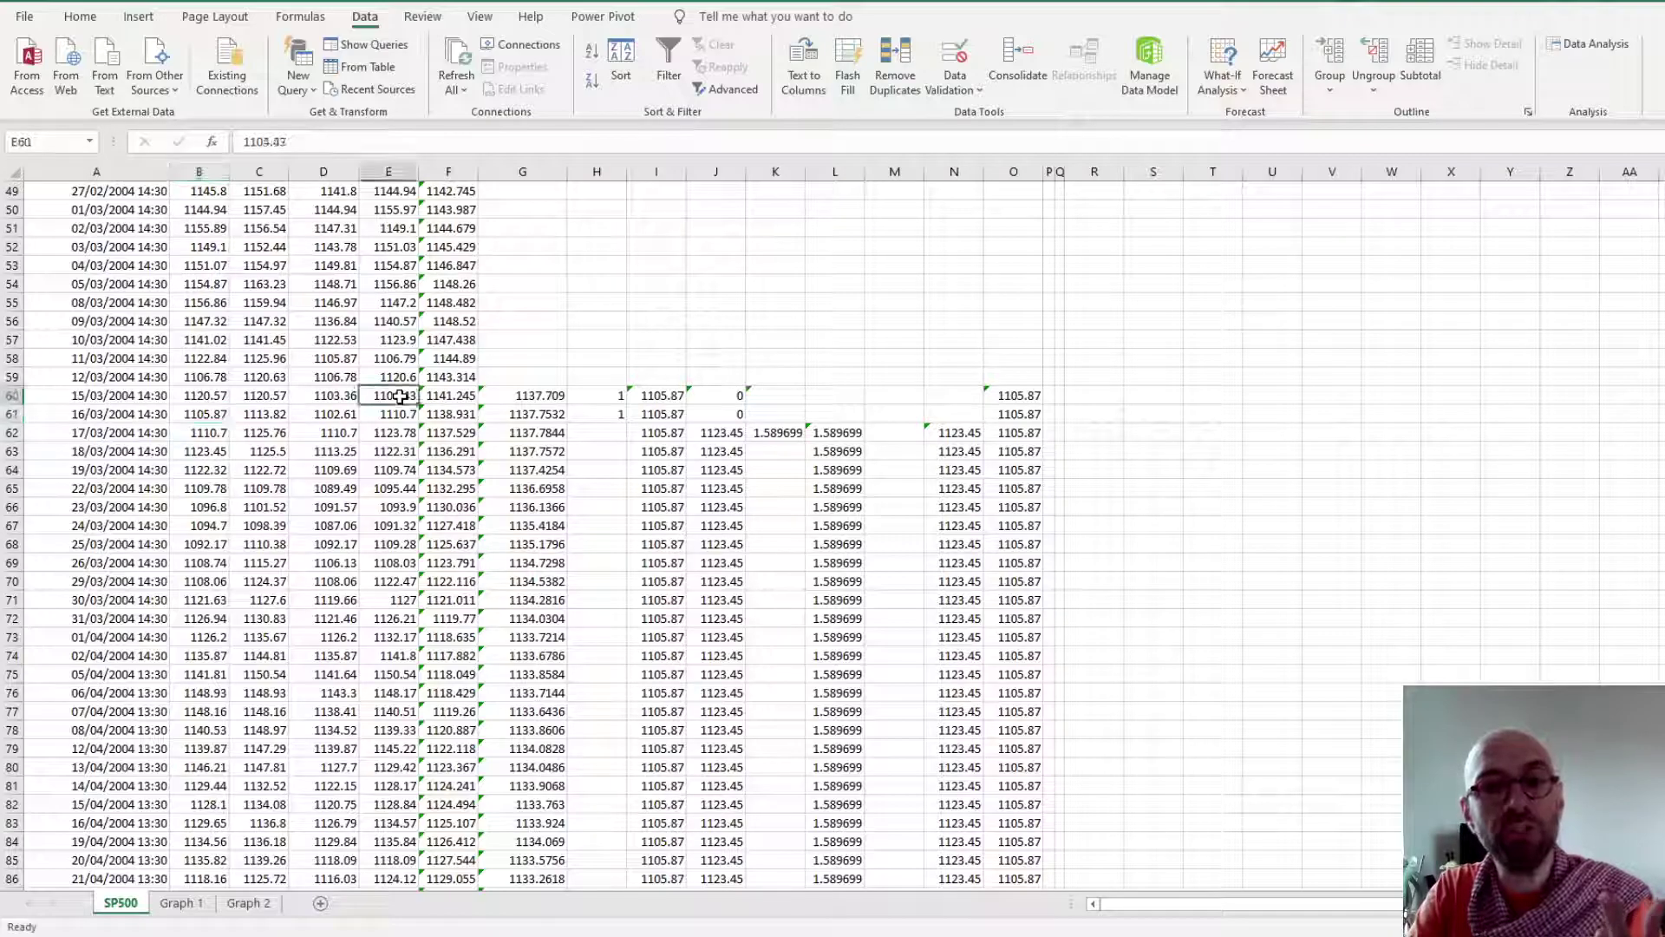
drag(202, 430, 204, 450)
click(186, 420)
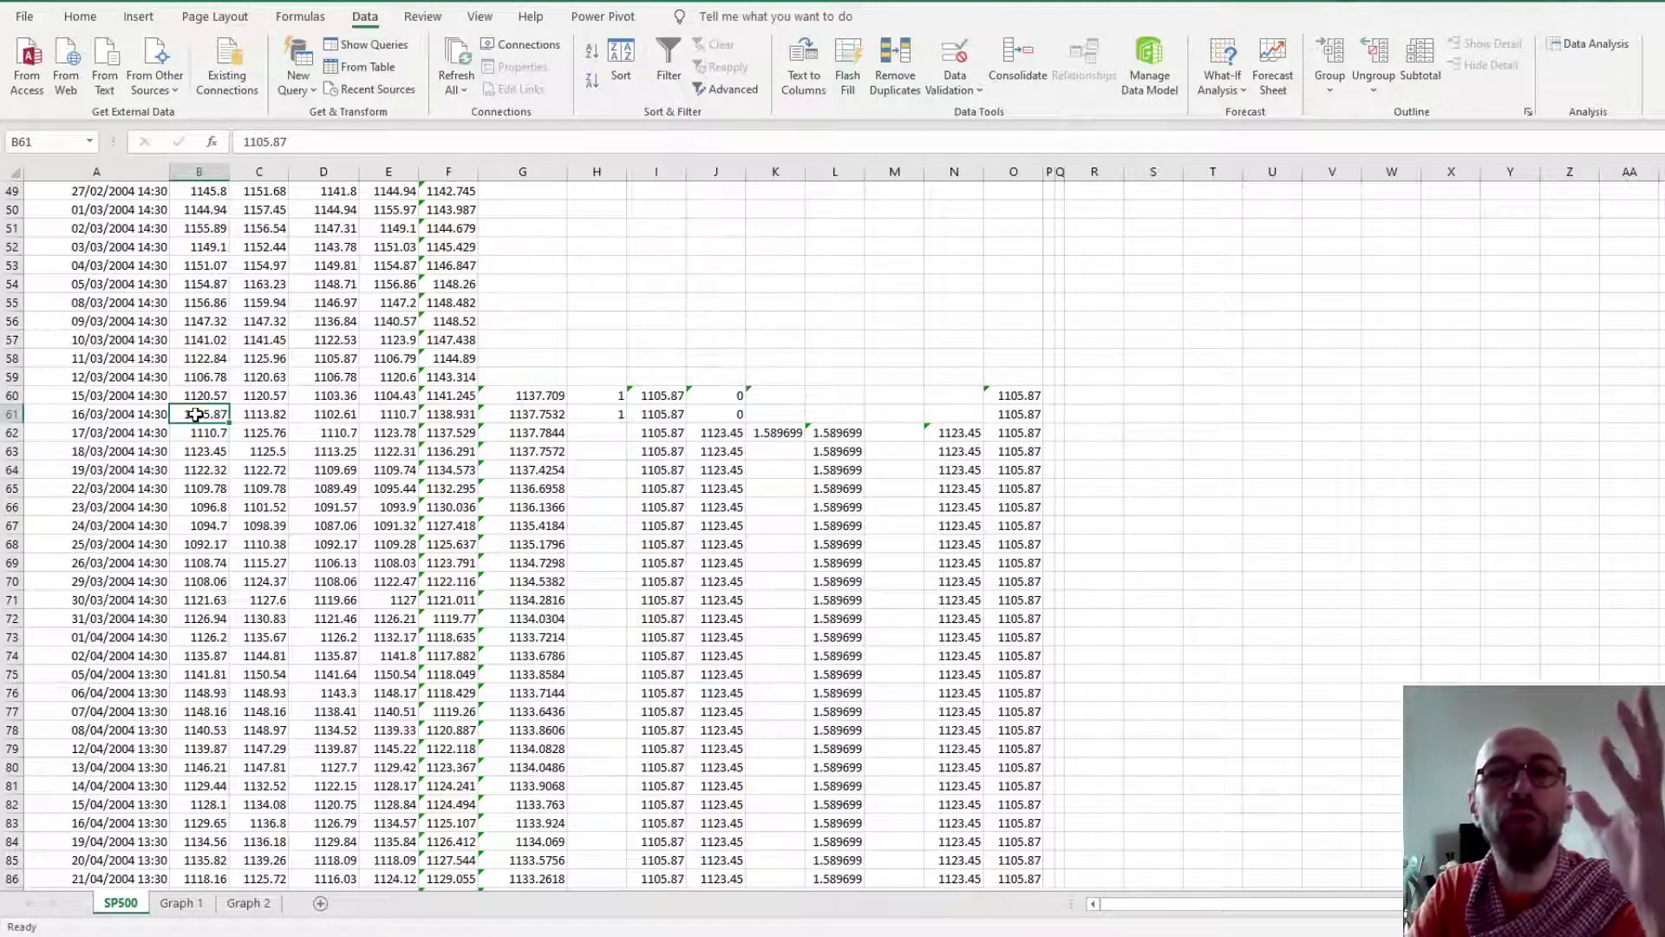
click(375, 394)
click(205, 413)
click(217, 397)
click(339, 396)
click(393, 395)
click(196, 410)
click(205, 394)
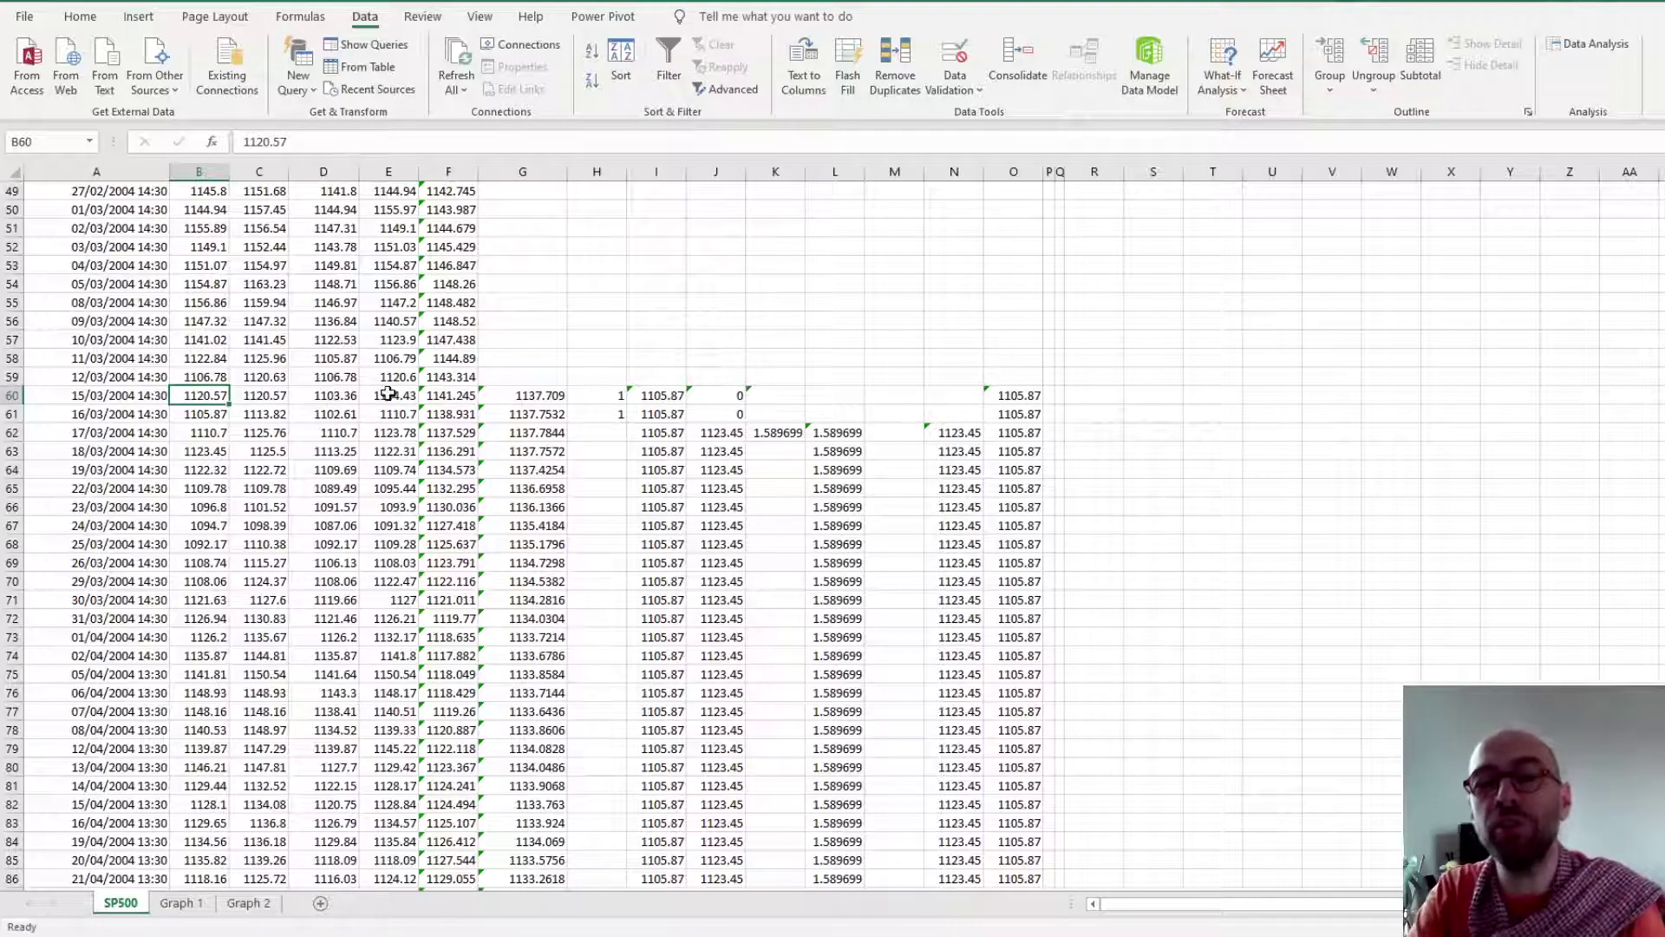
click(206, 414)
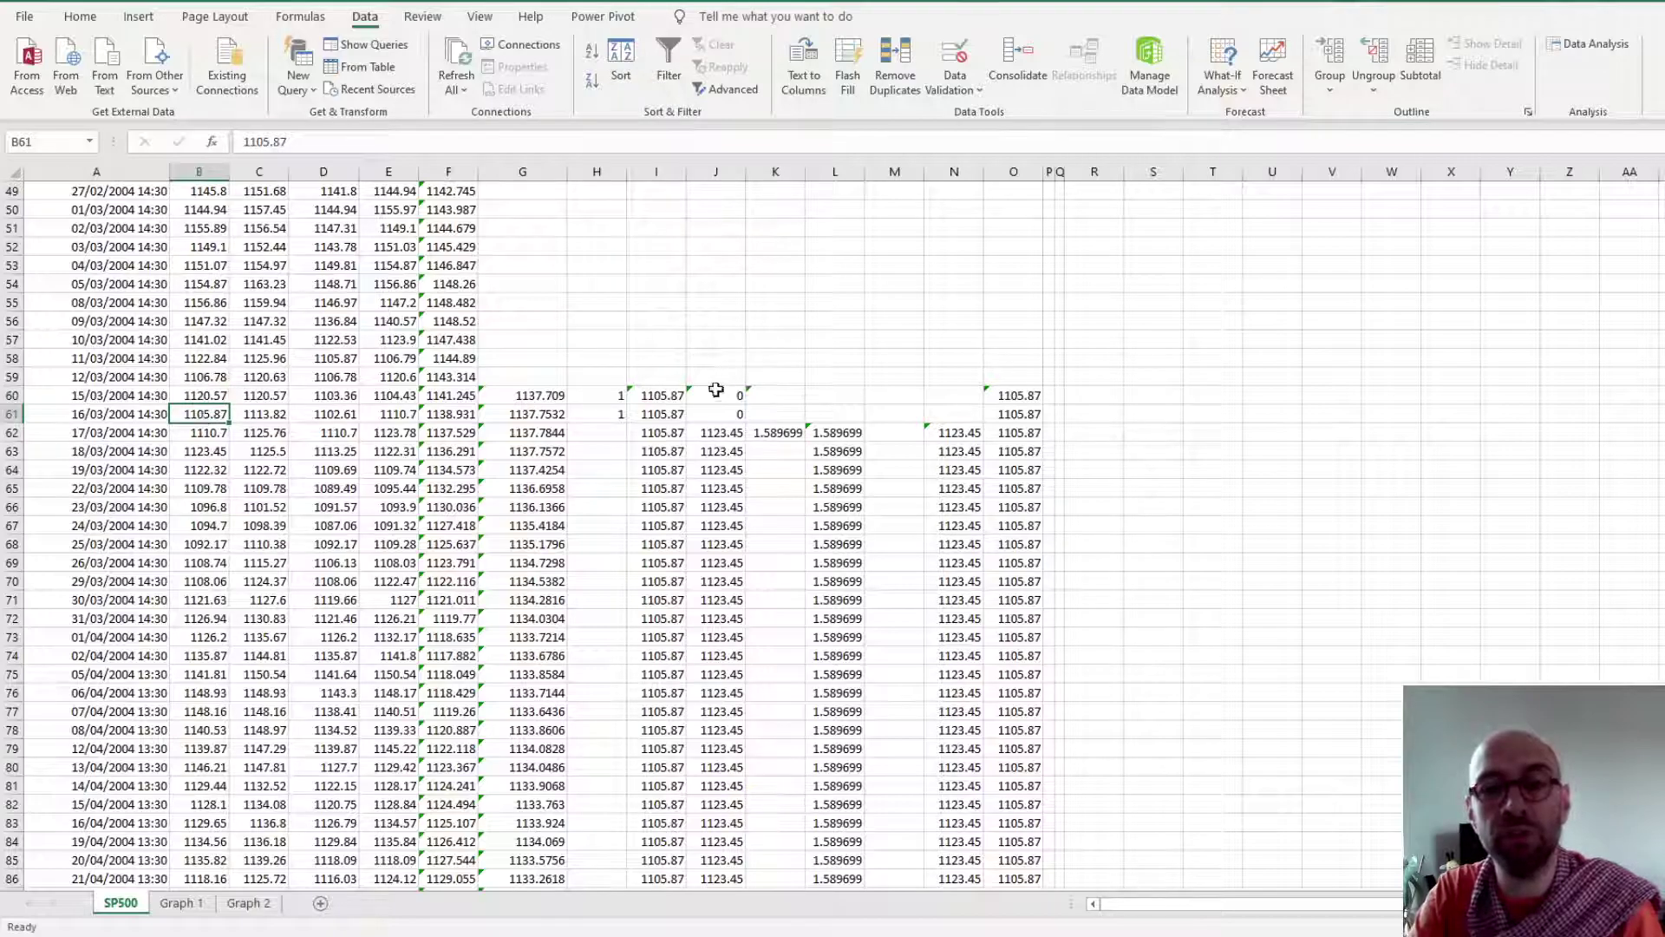
click(675, 395)
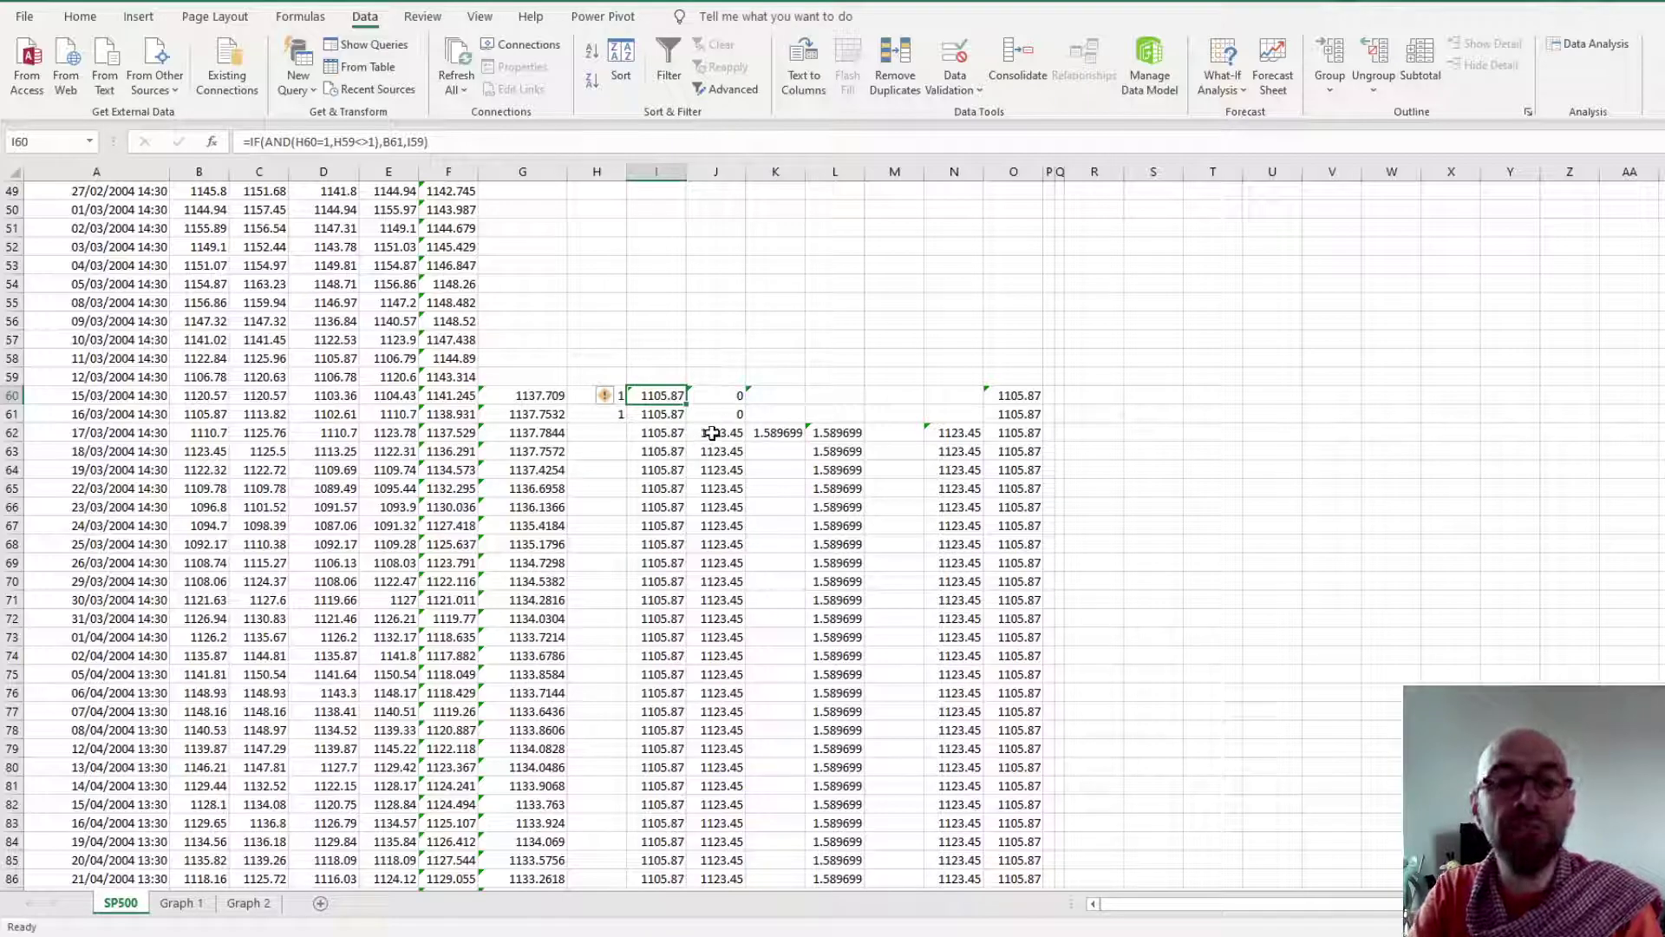
Step: Examine the AND condition of the formula in J62 against the signals in H61 and H62, discarding any edit
click(711, 432)
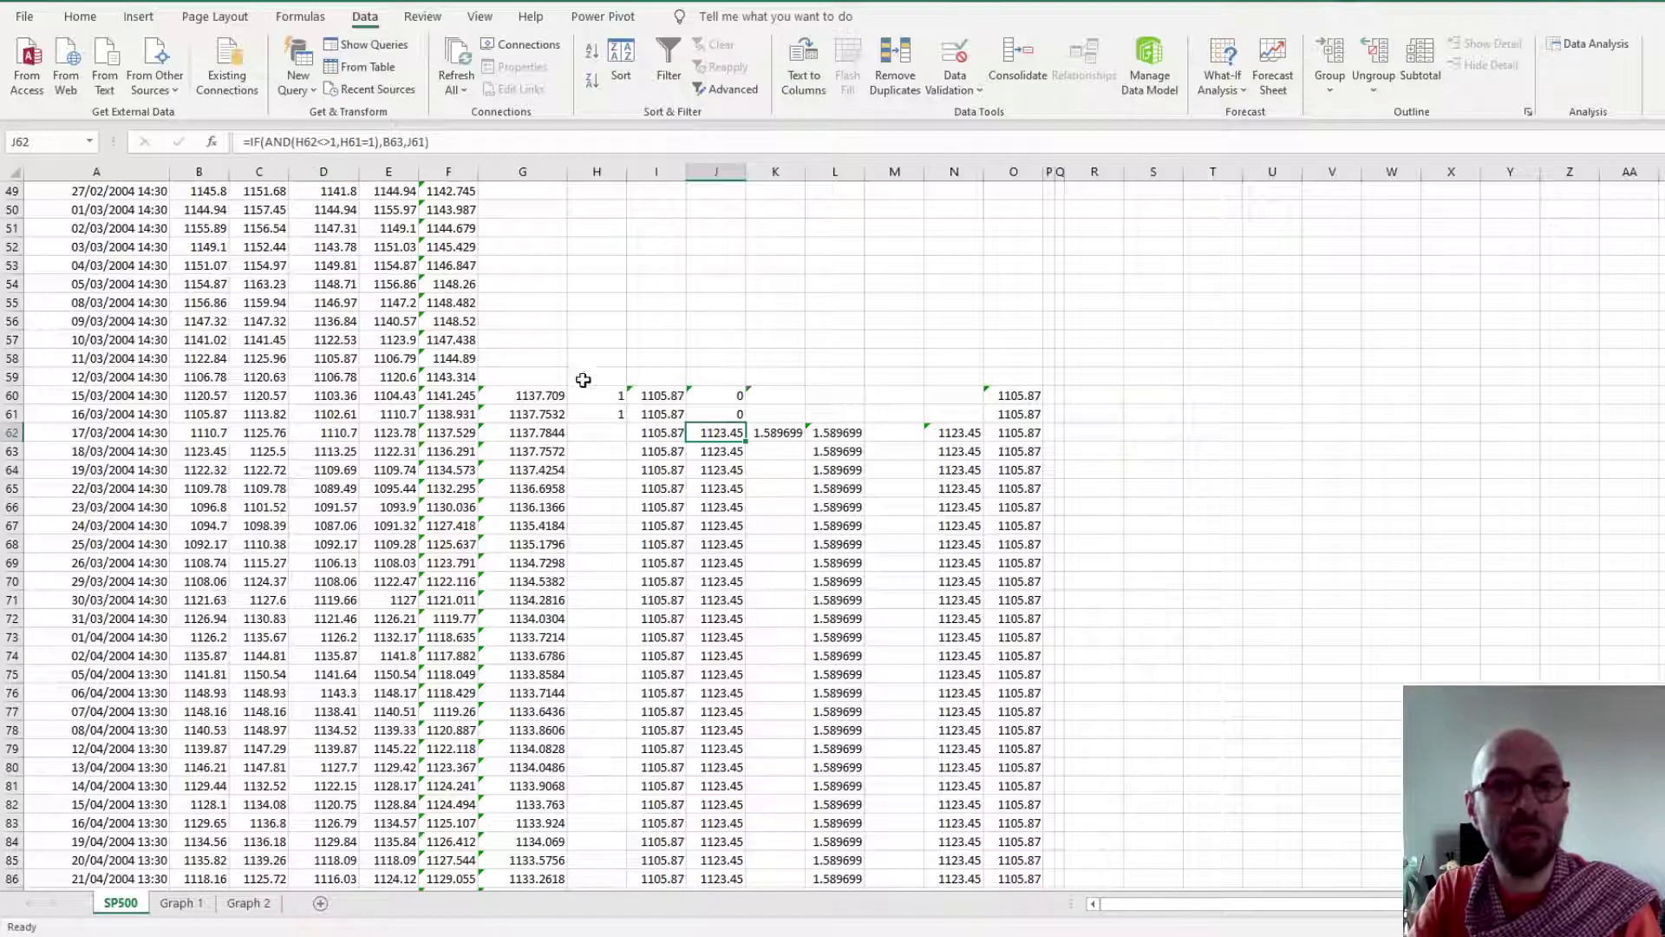
click(592, 430)
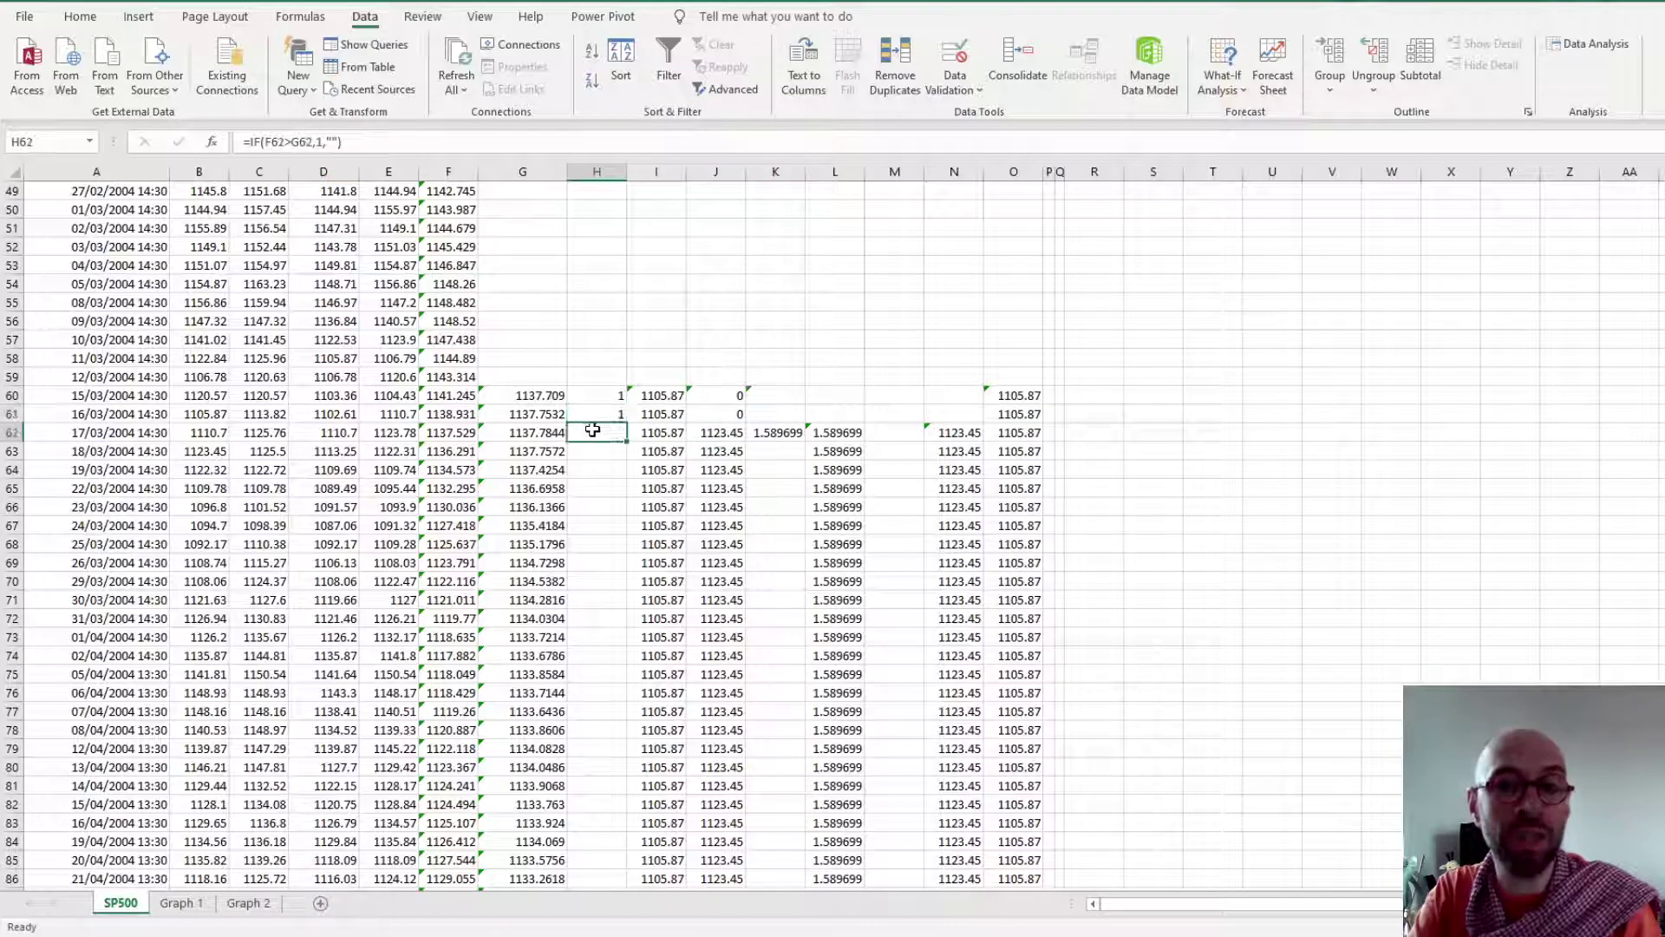
click(719, 432)
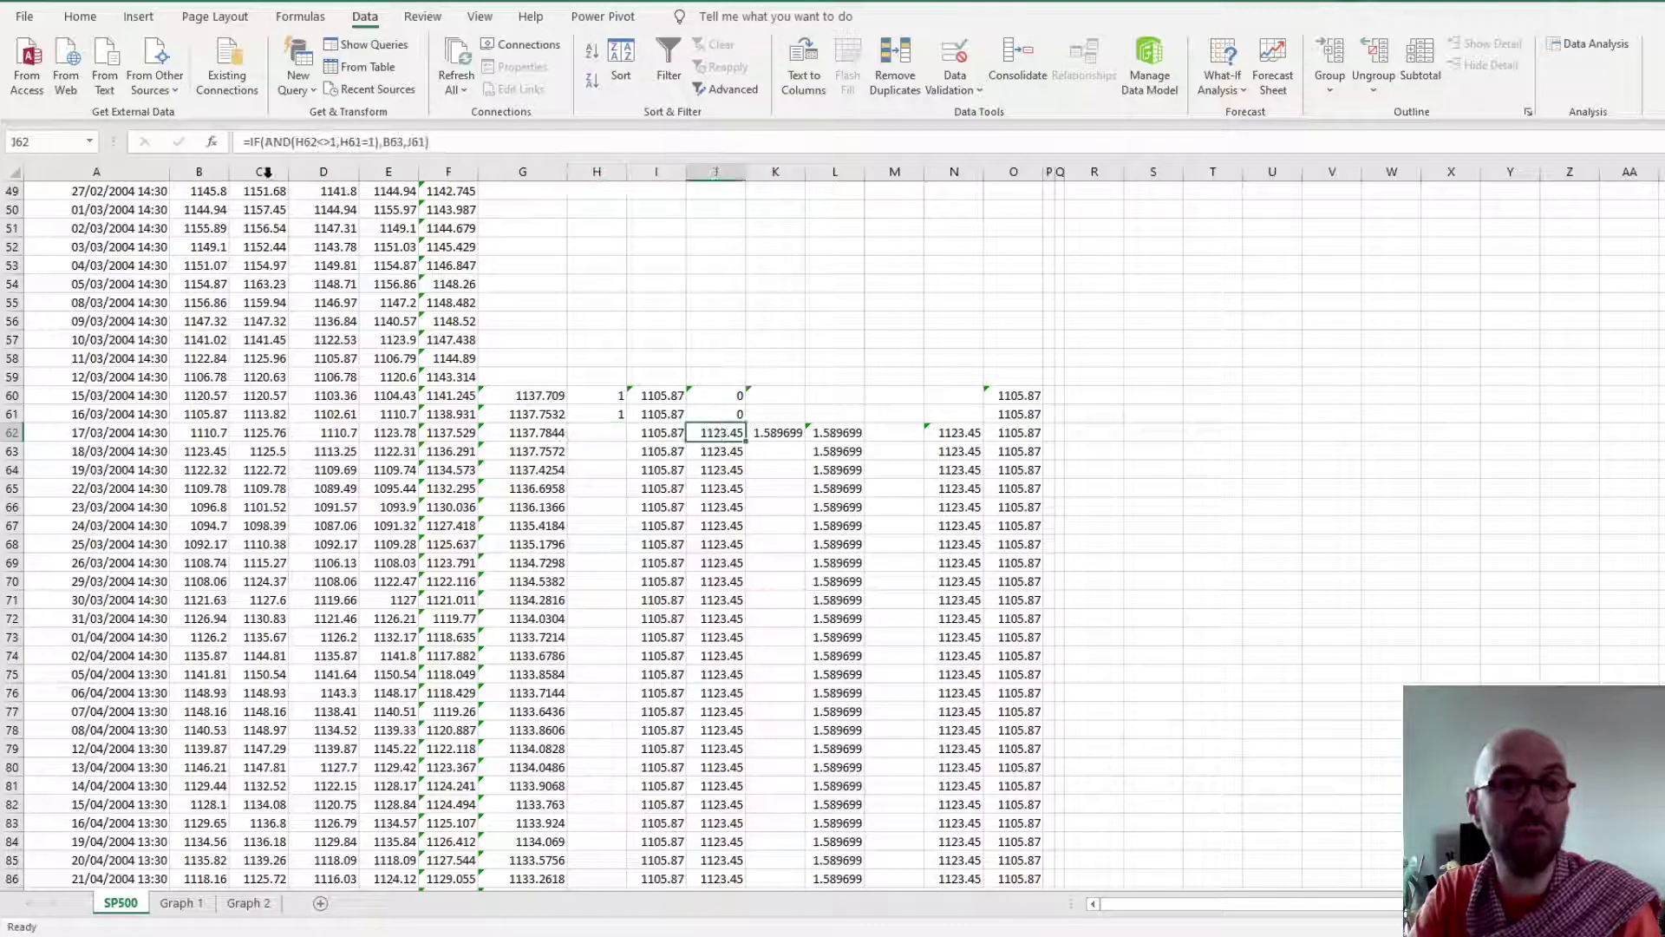
drag(265, 141, 293, 142)
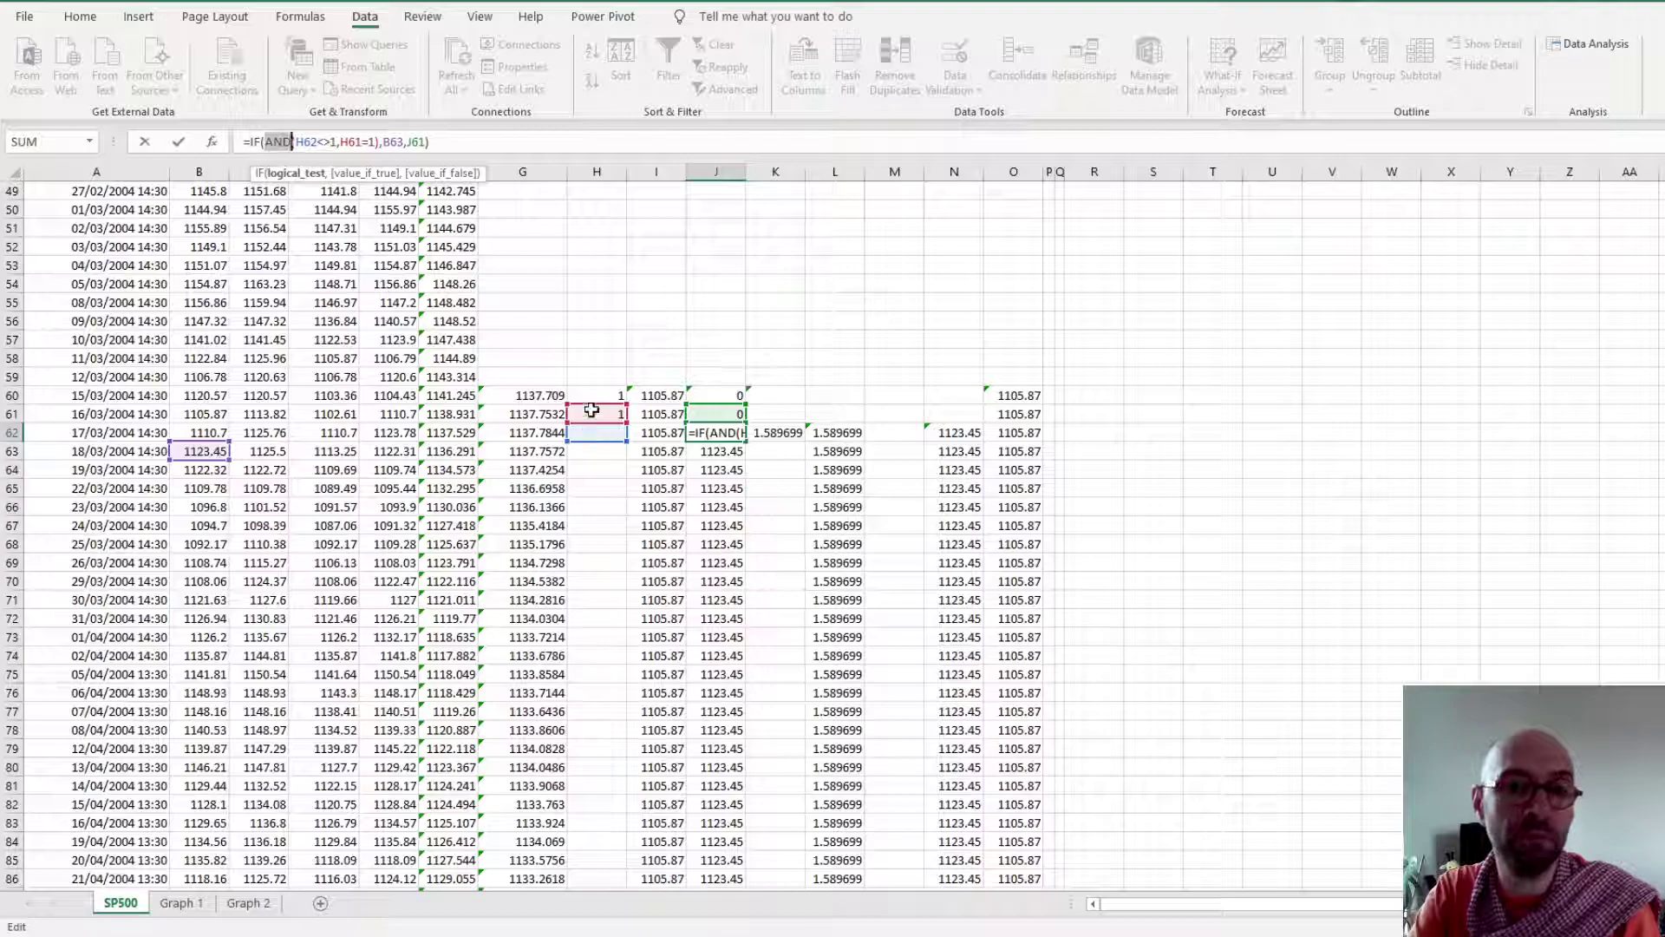
click(596, 413)
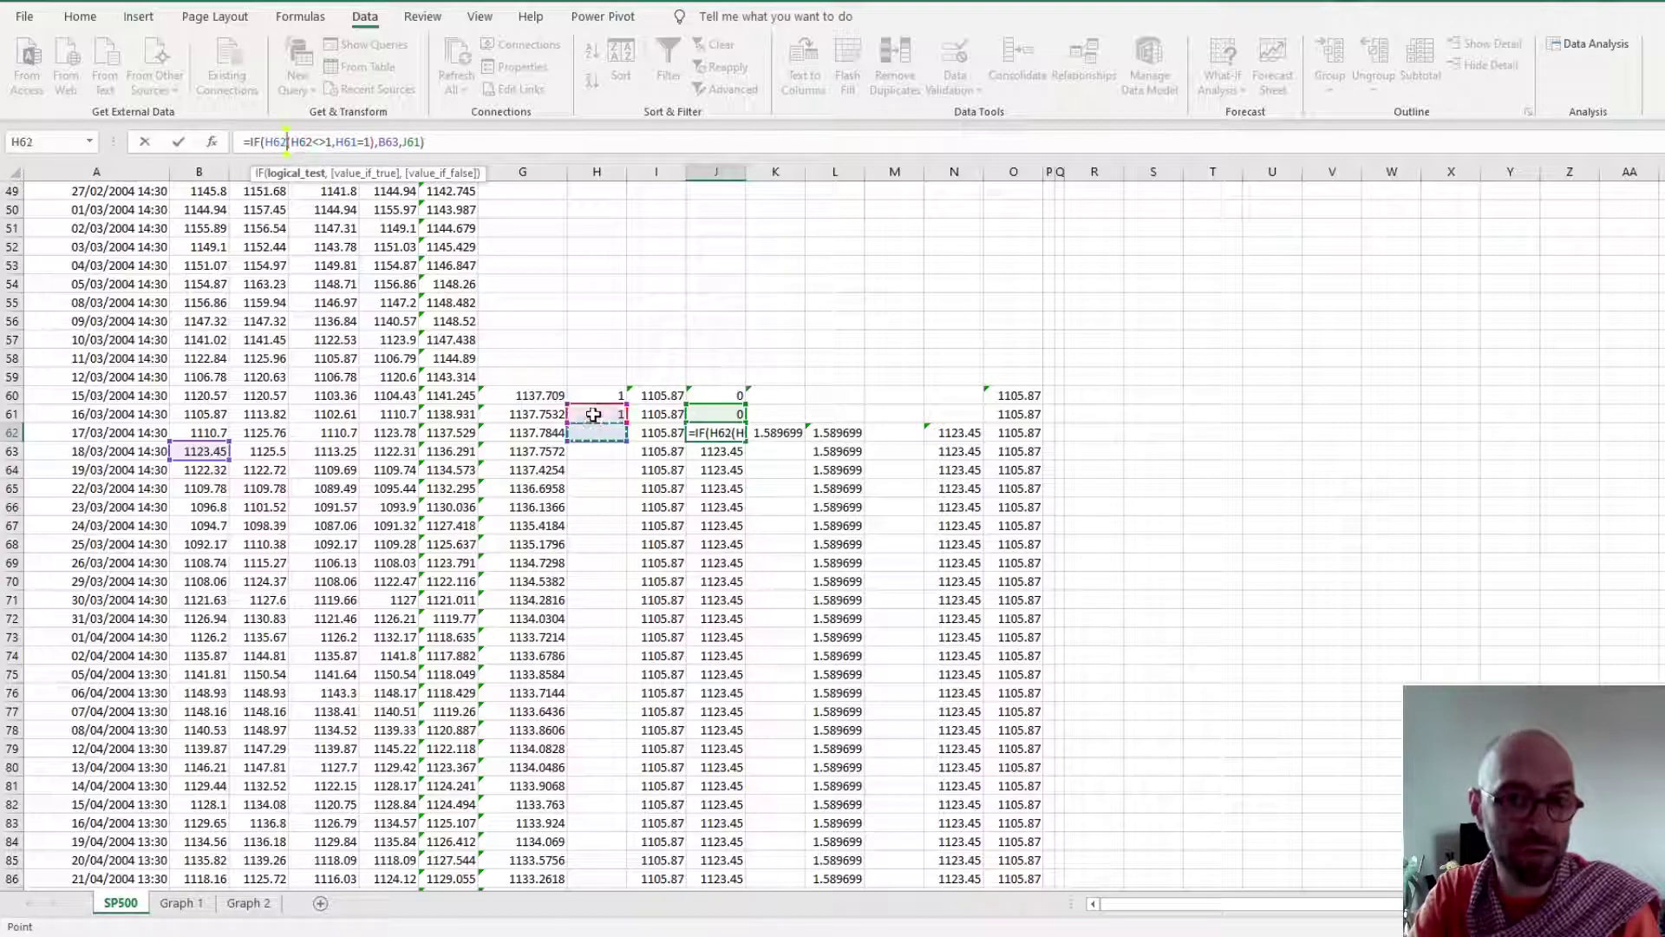
key(Escape)
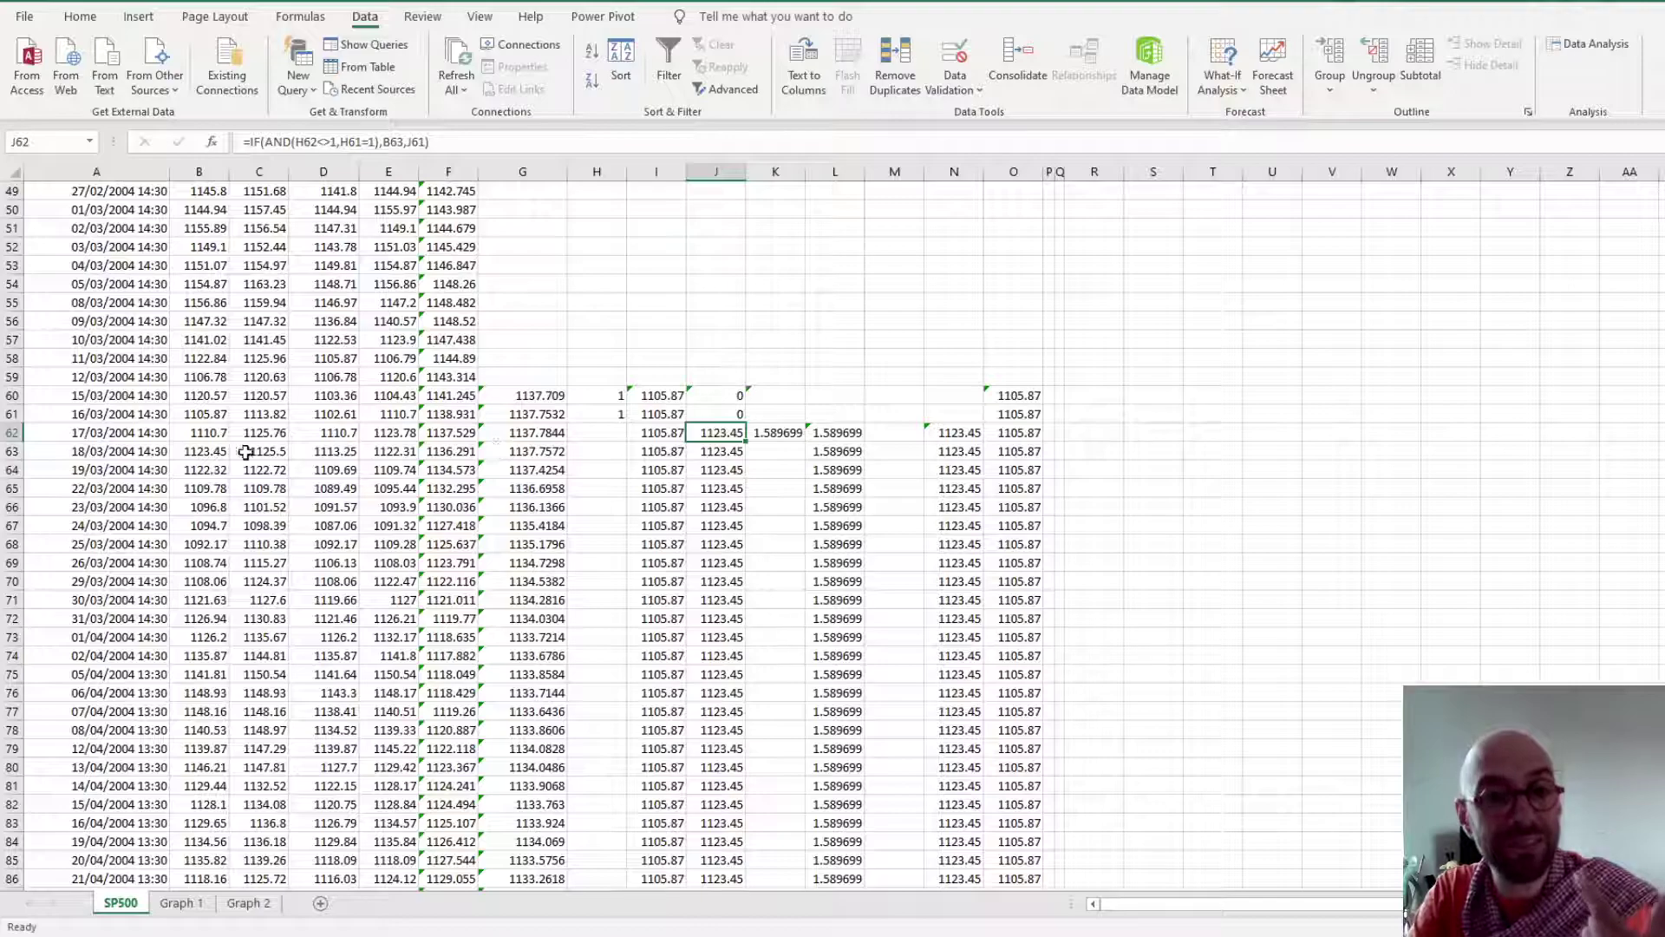
Step: Compare the closes in E61 and E62 with the following days' opens in B62 and B63
click(217, 451)
click(408, 432)
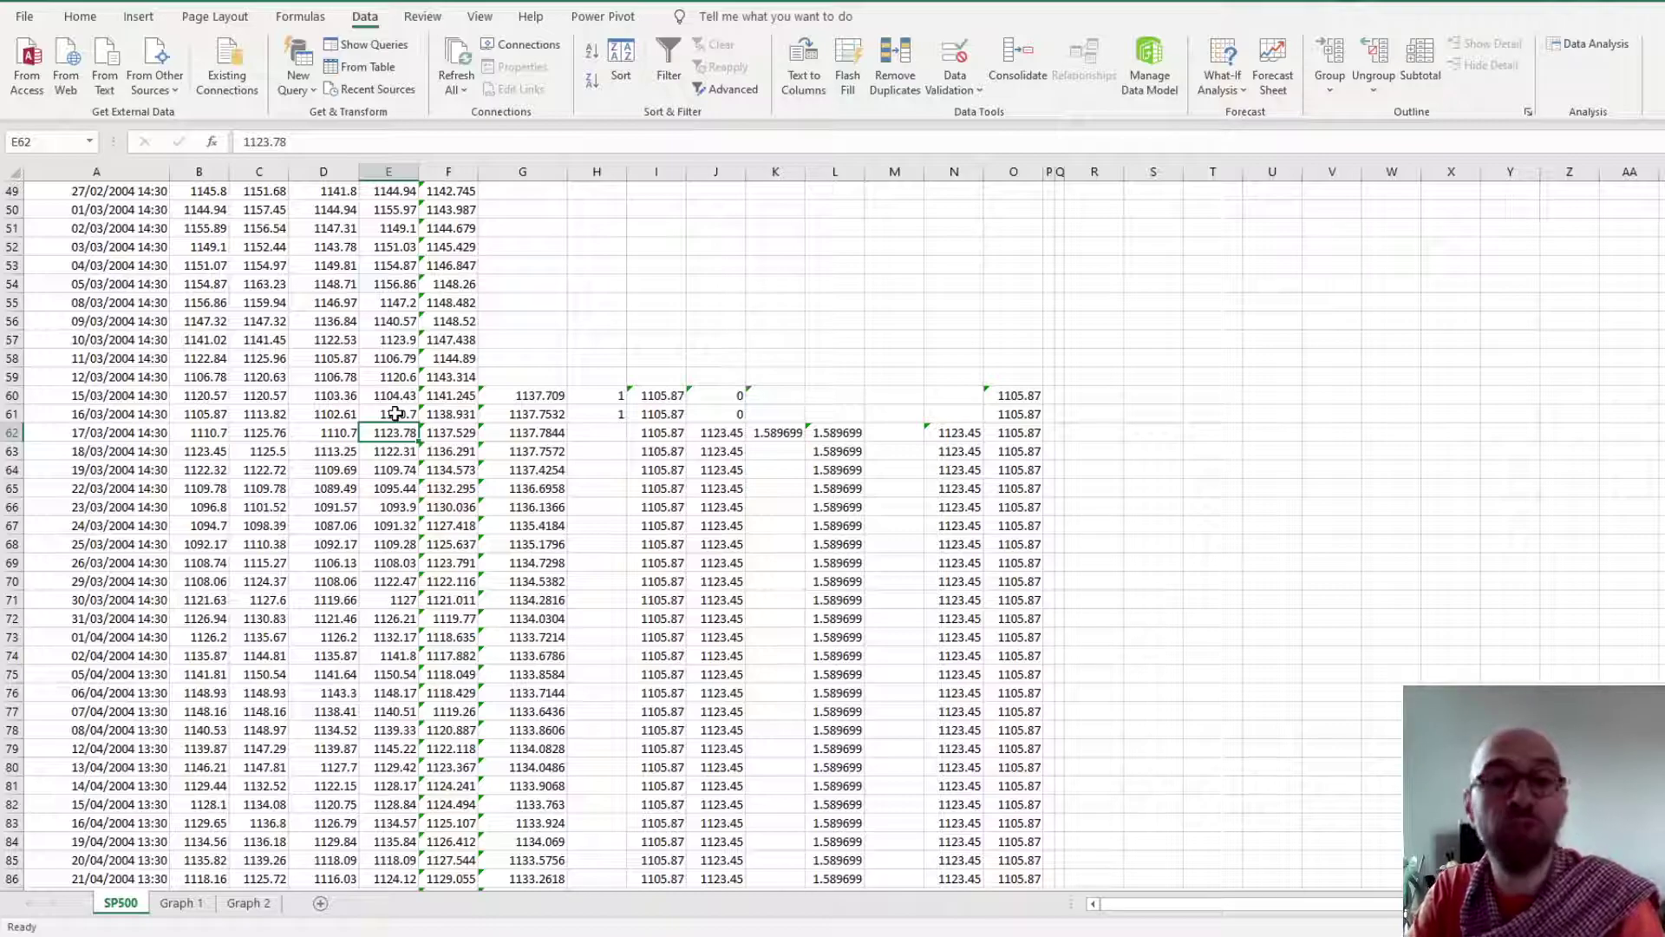
click(396, 414)
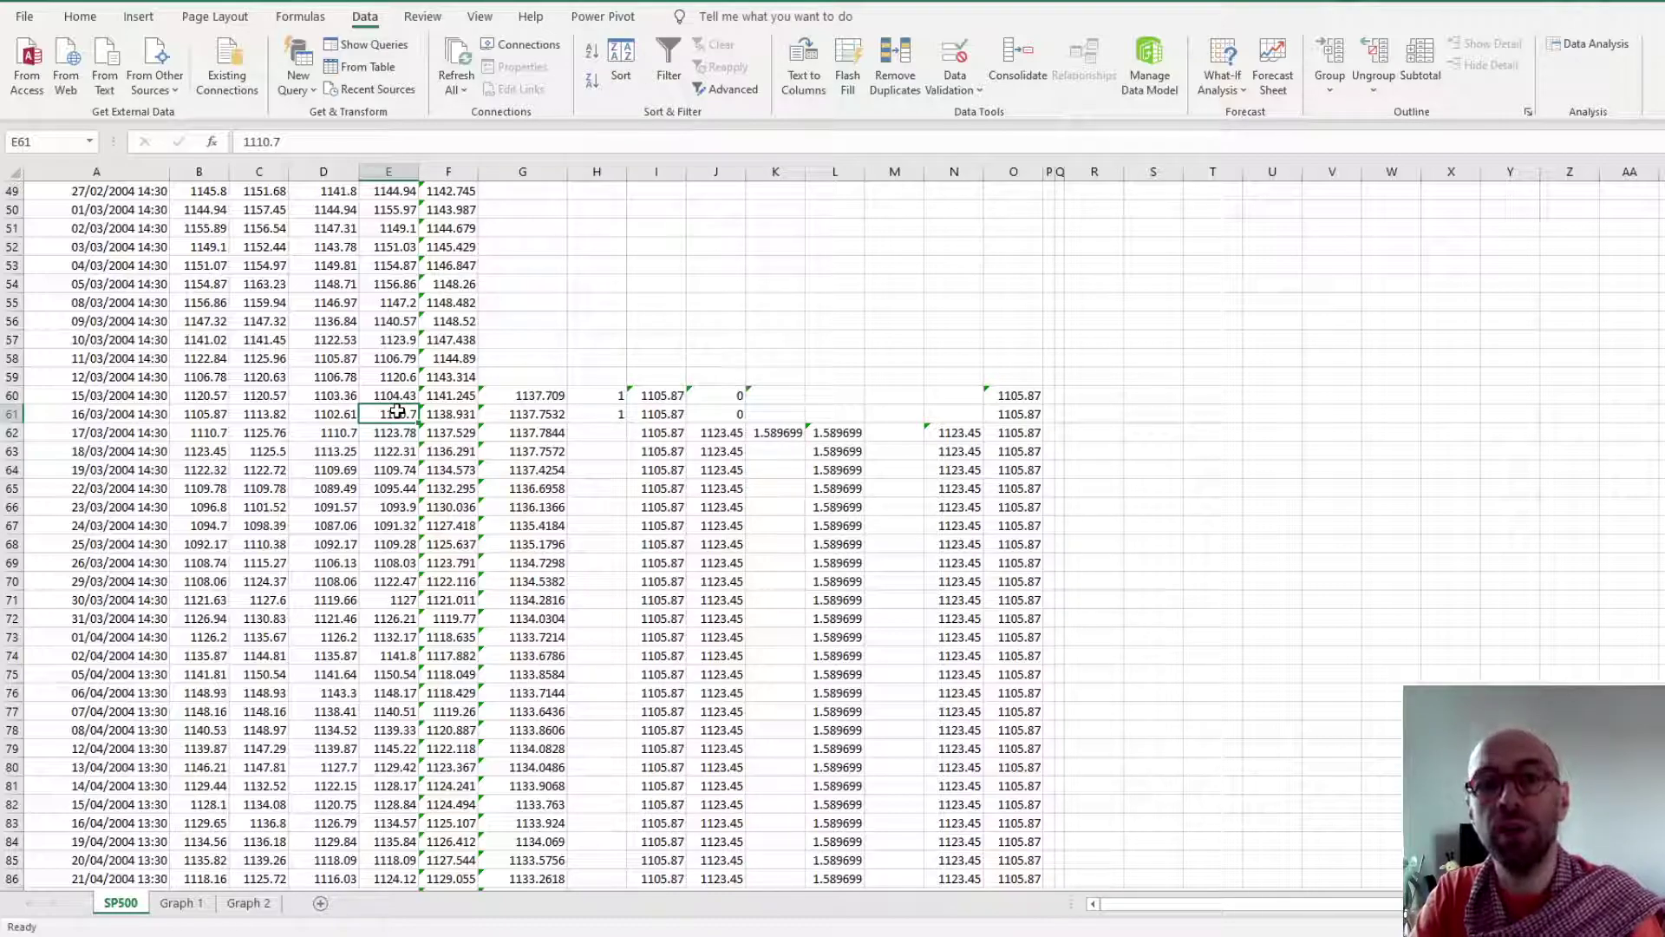
click(217, 431)
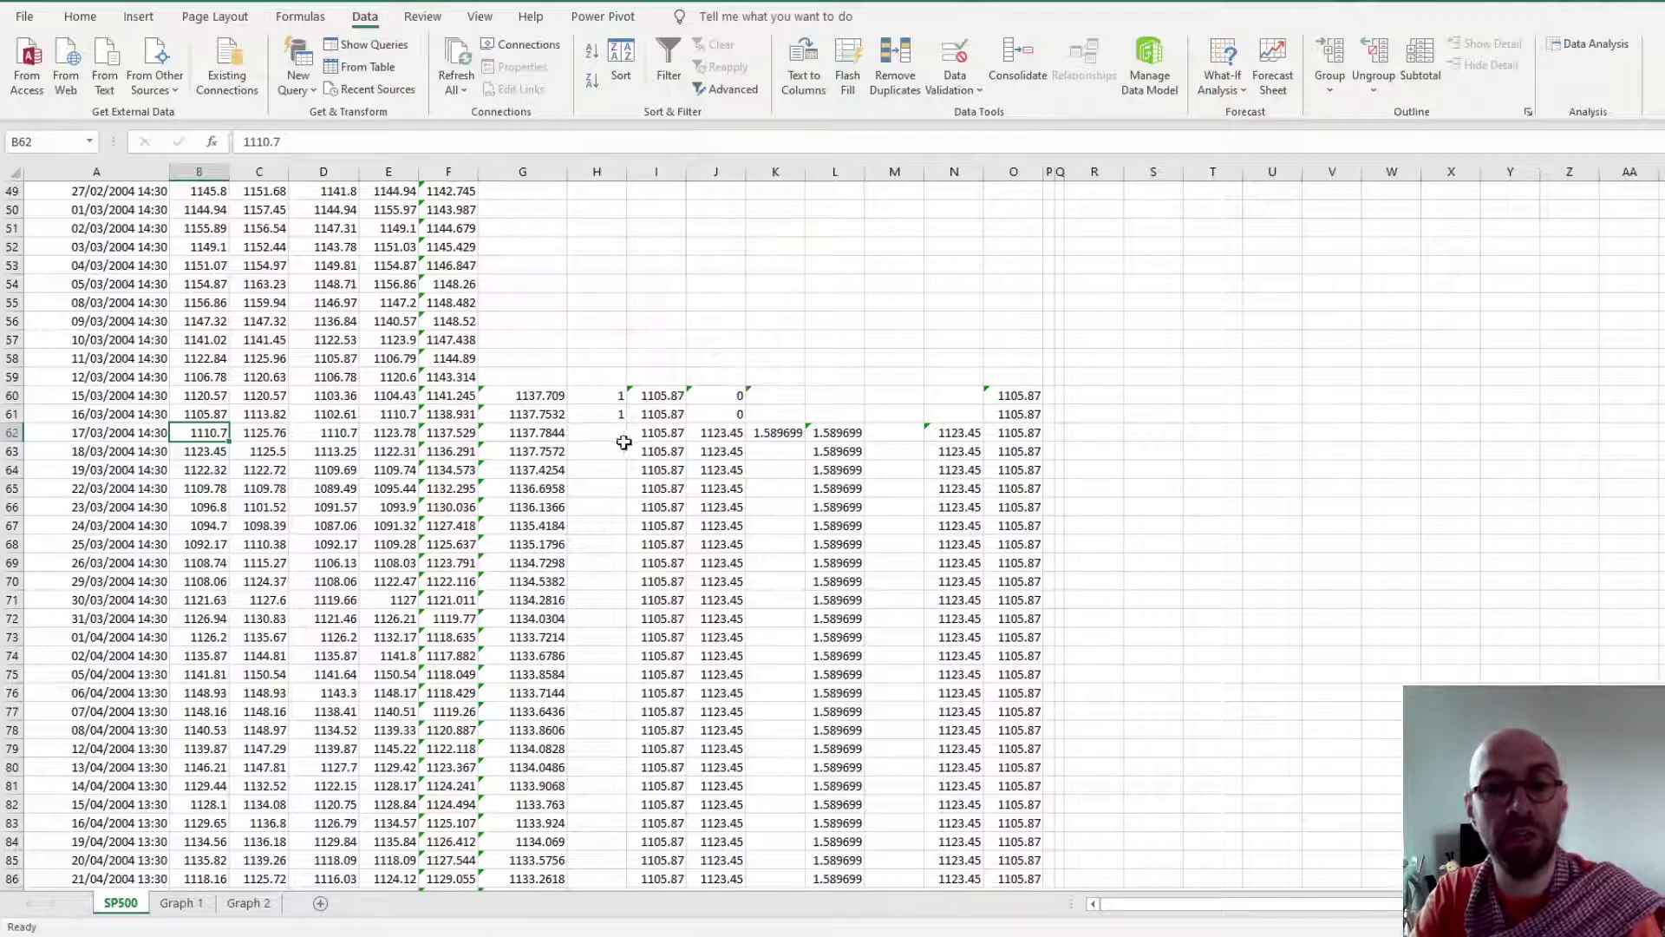
Step: Trace the price formulas in I62 and J62 back to the signal in H62 and the next day's open in B63
click(652, 434)
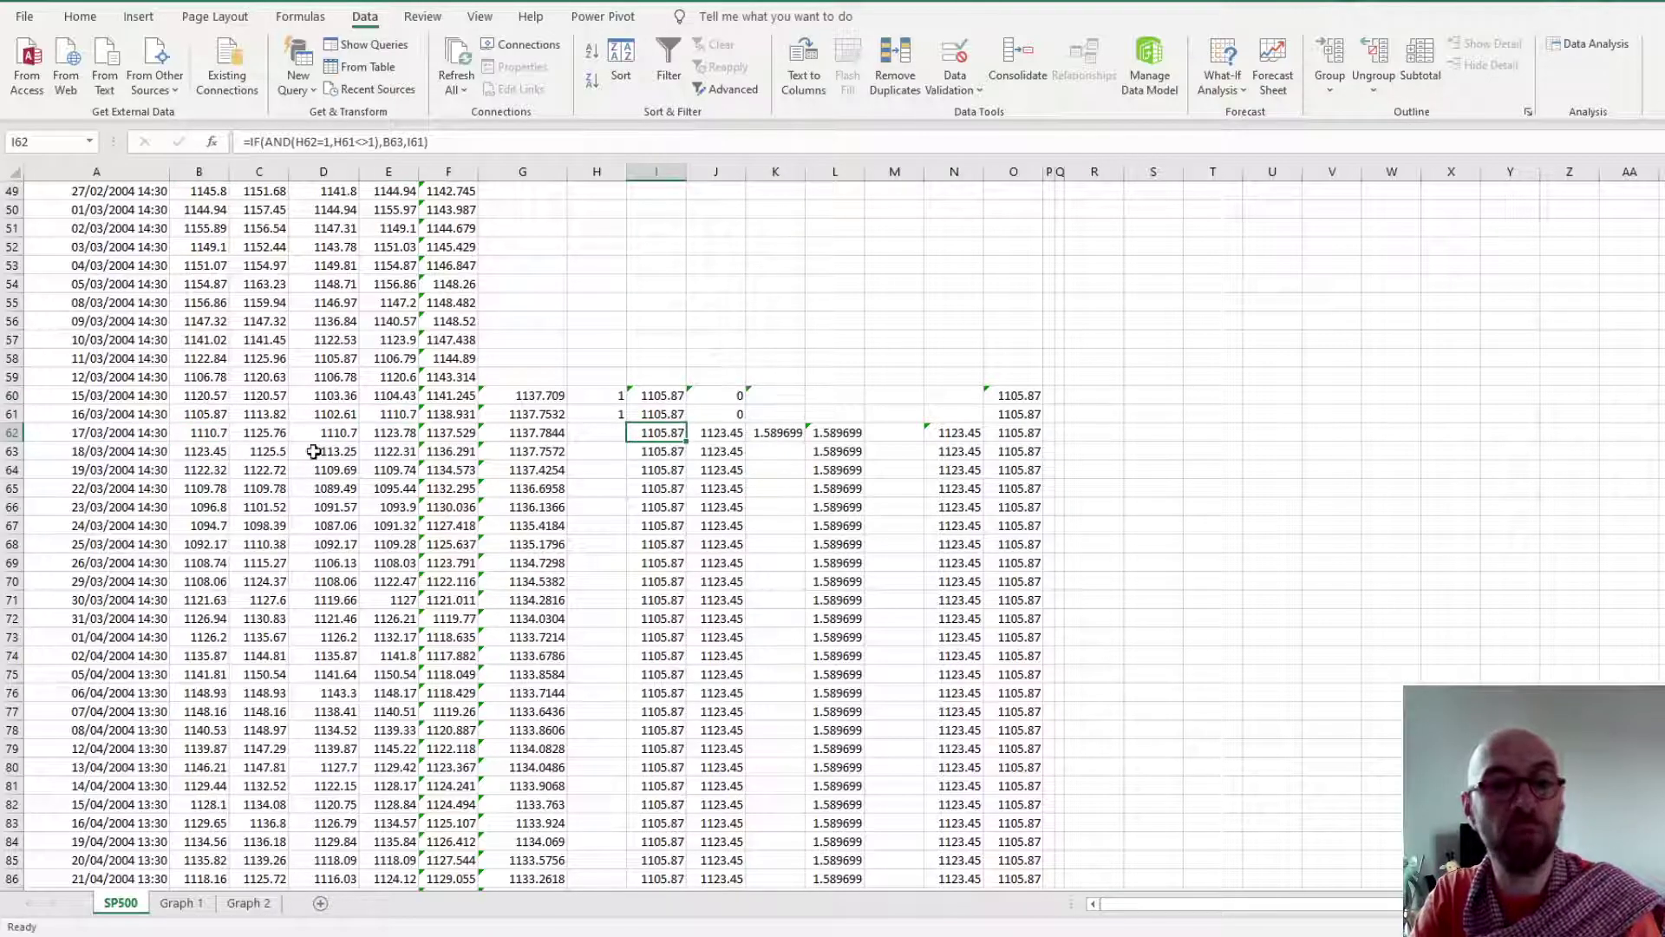
click(196, 452)
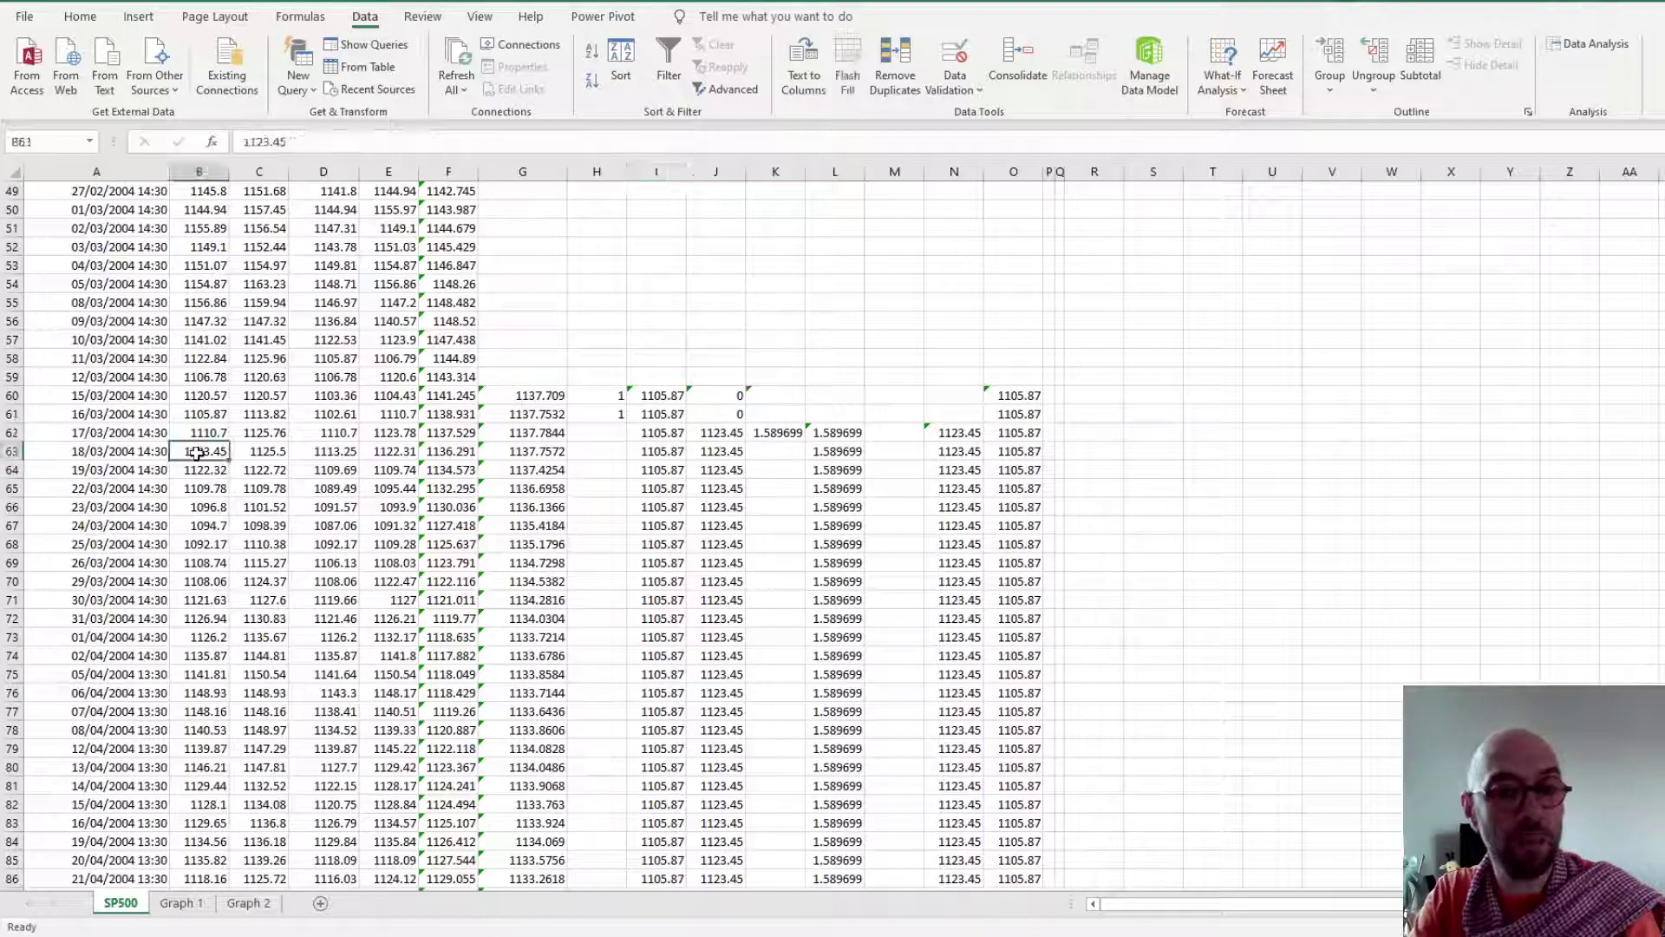
click(608, 431)
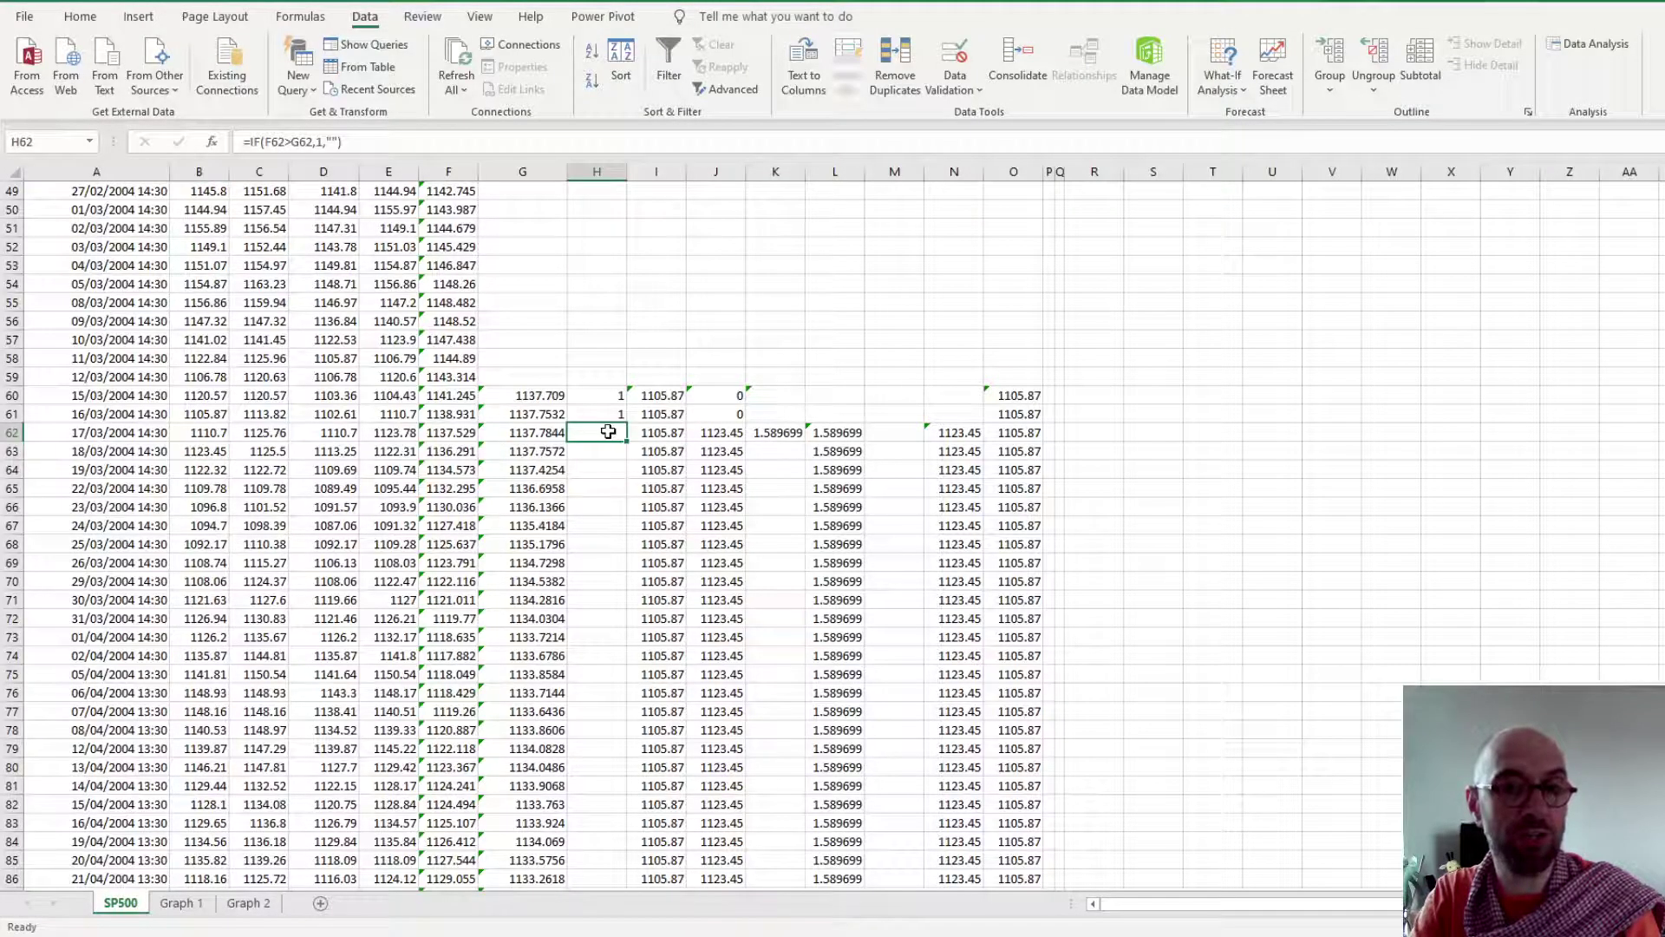
click(201, 451)
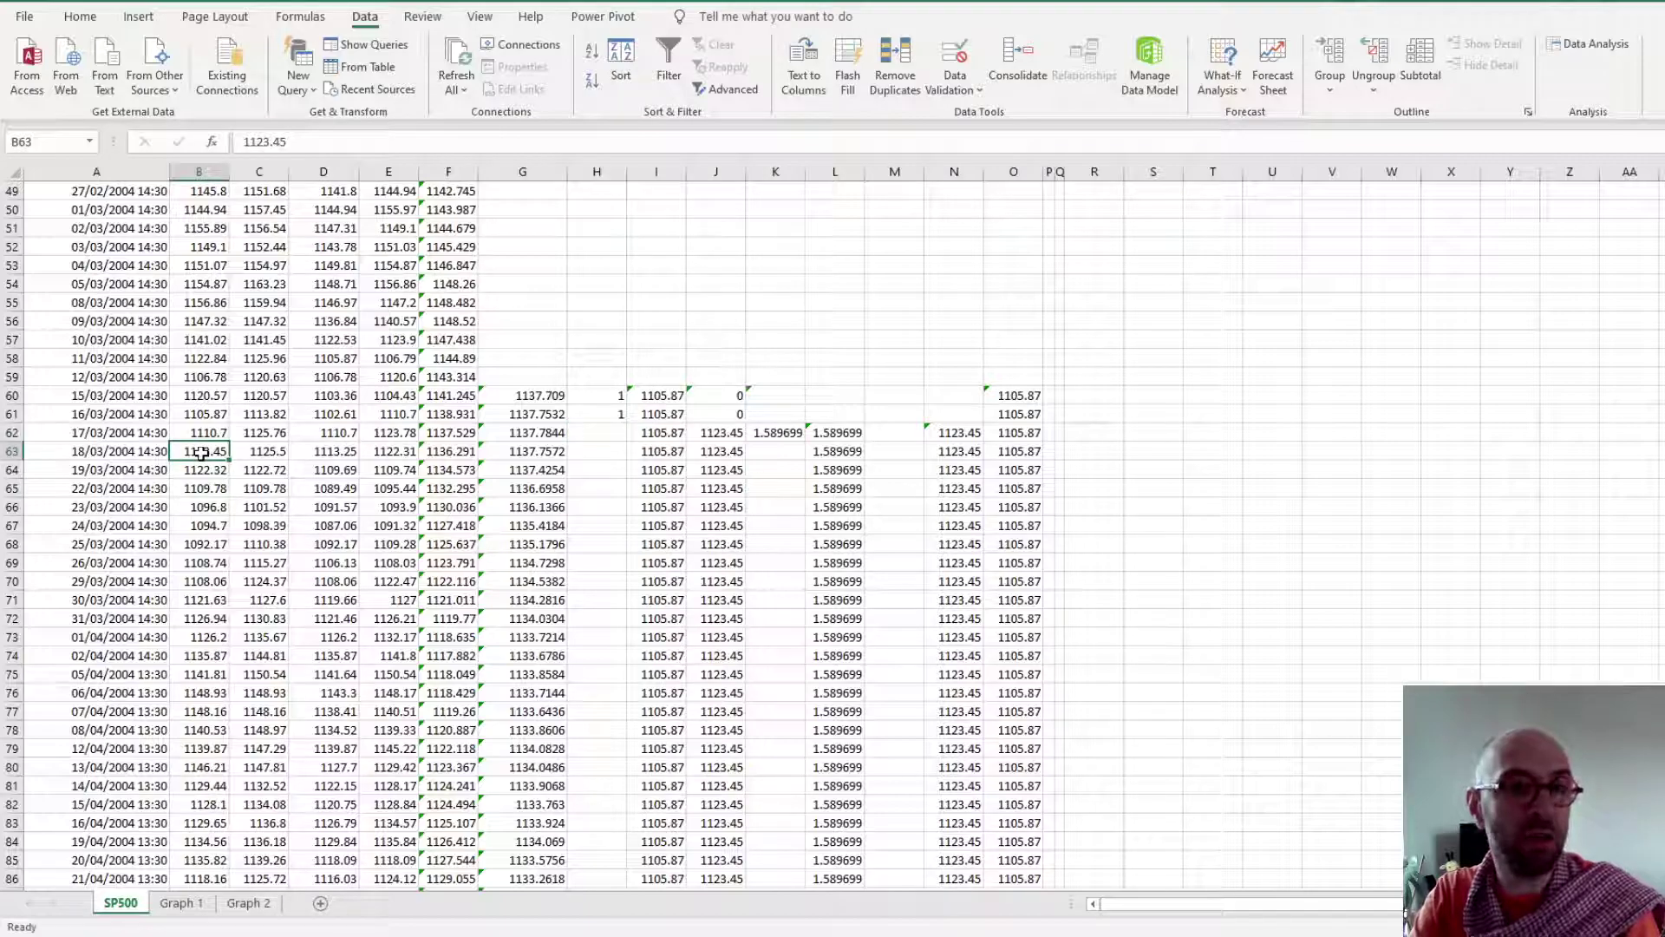
click(722, 431)
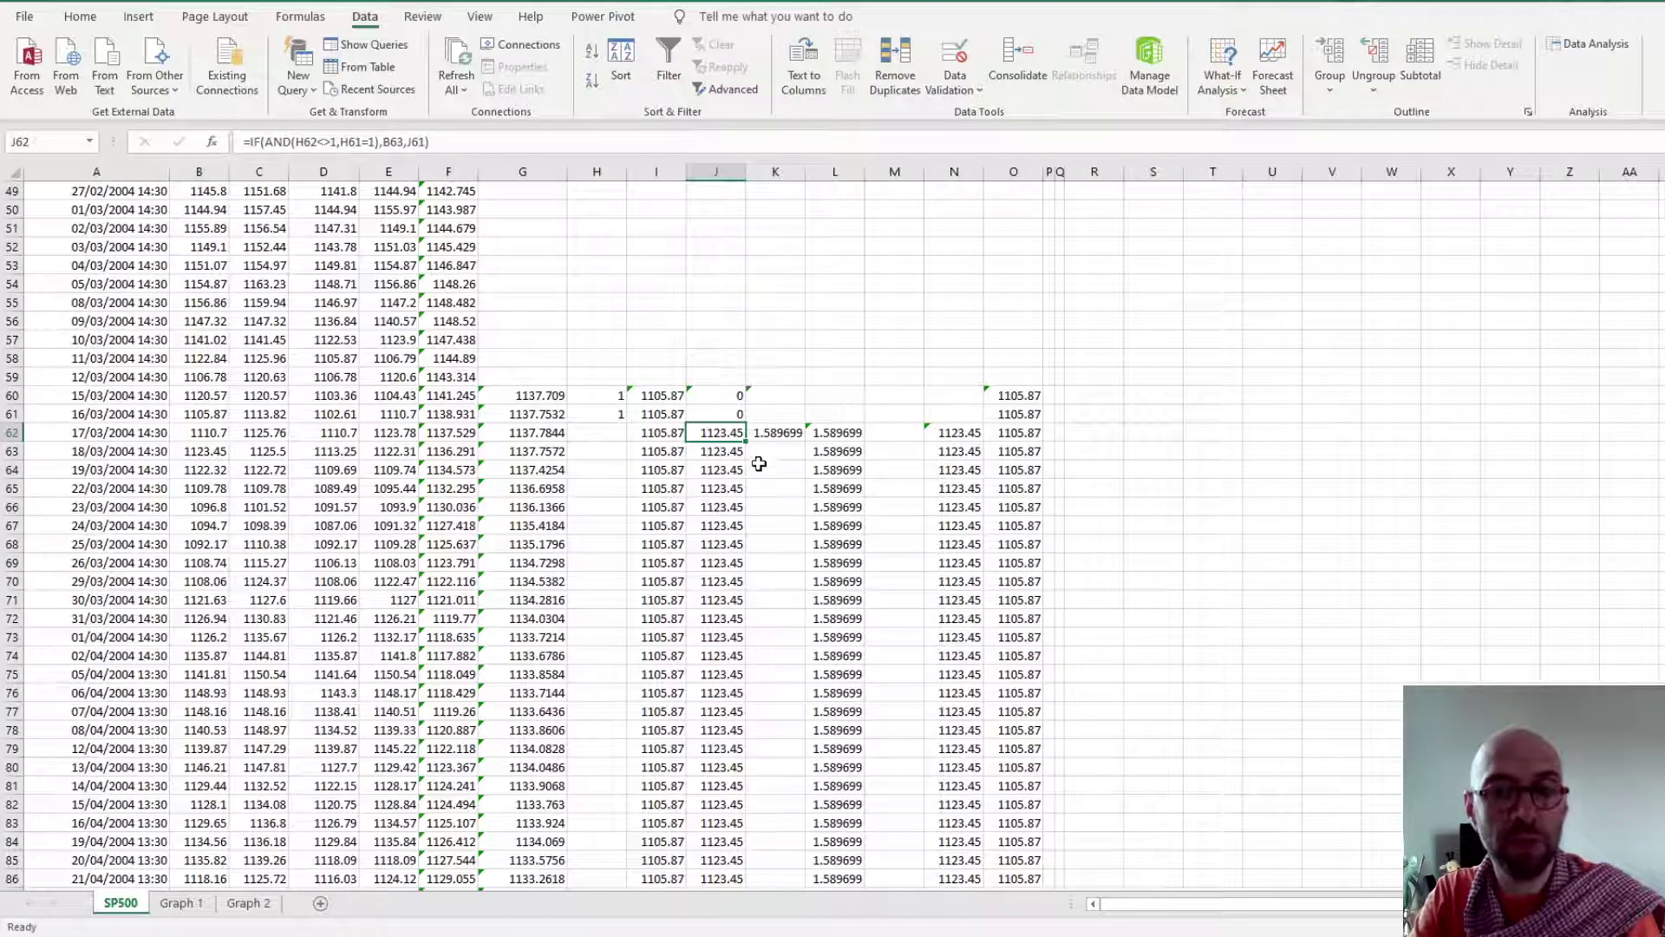
Step: Examine the percentage return formula in K62, focusing on its AND condition, and leave the cell's edit mode
click(778, 431)
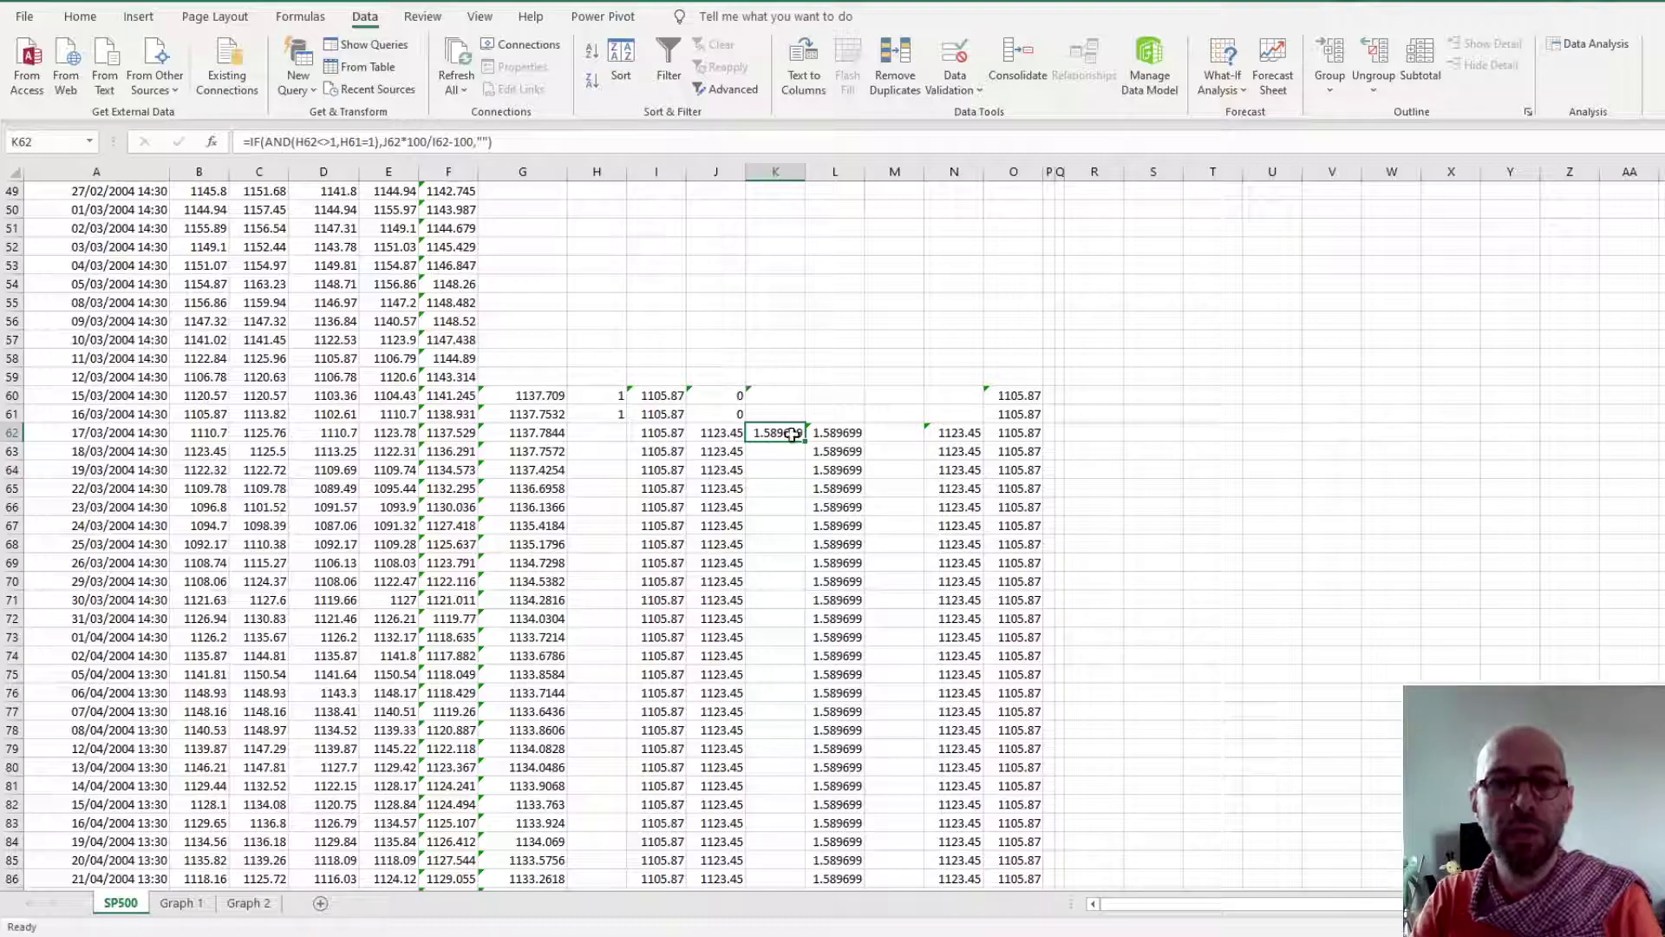
click(265, 141)
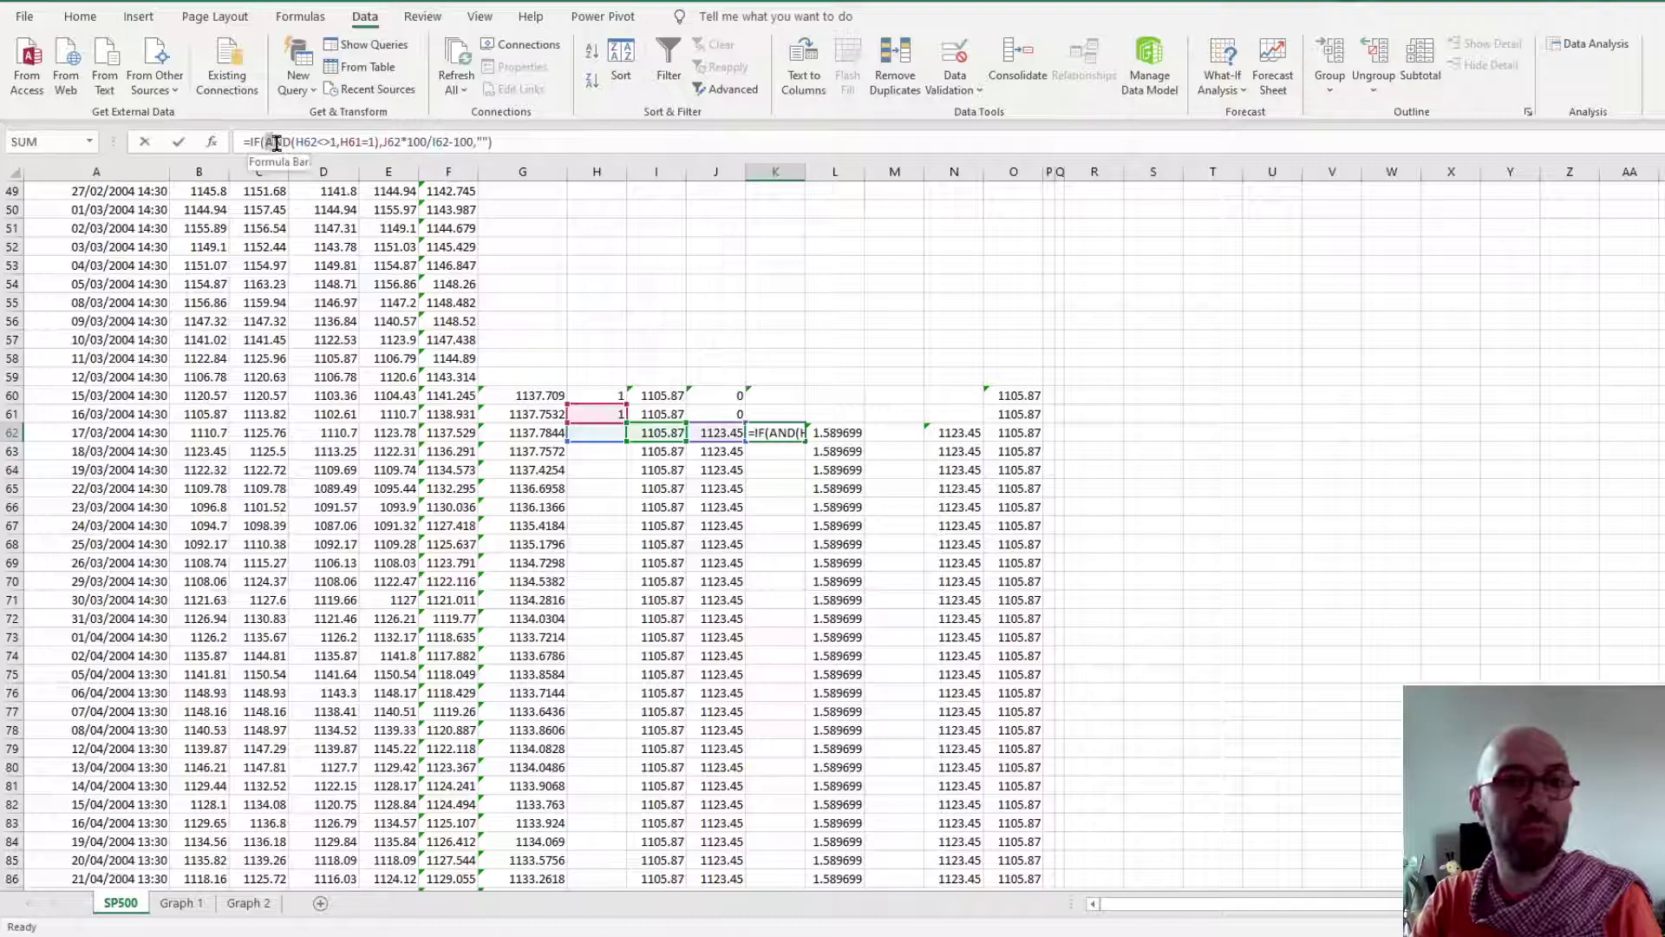
double_click(274, 142)
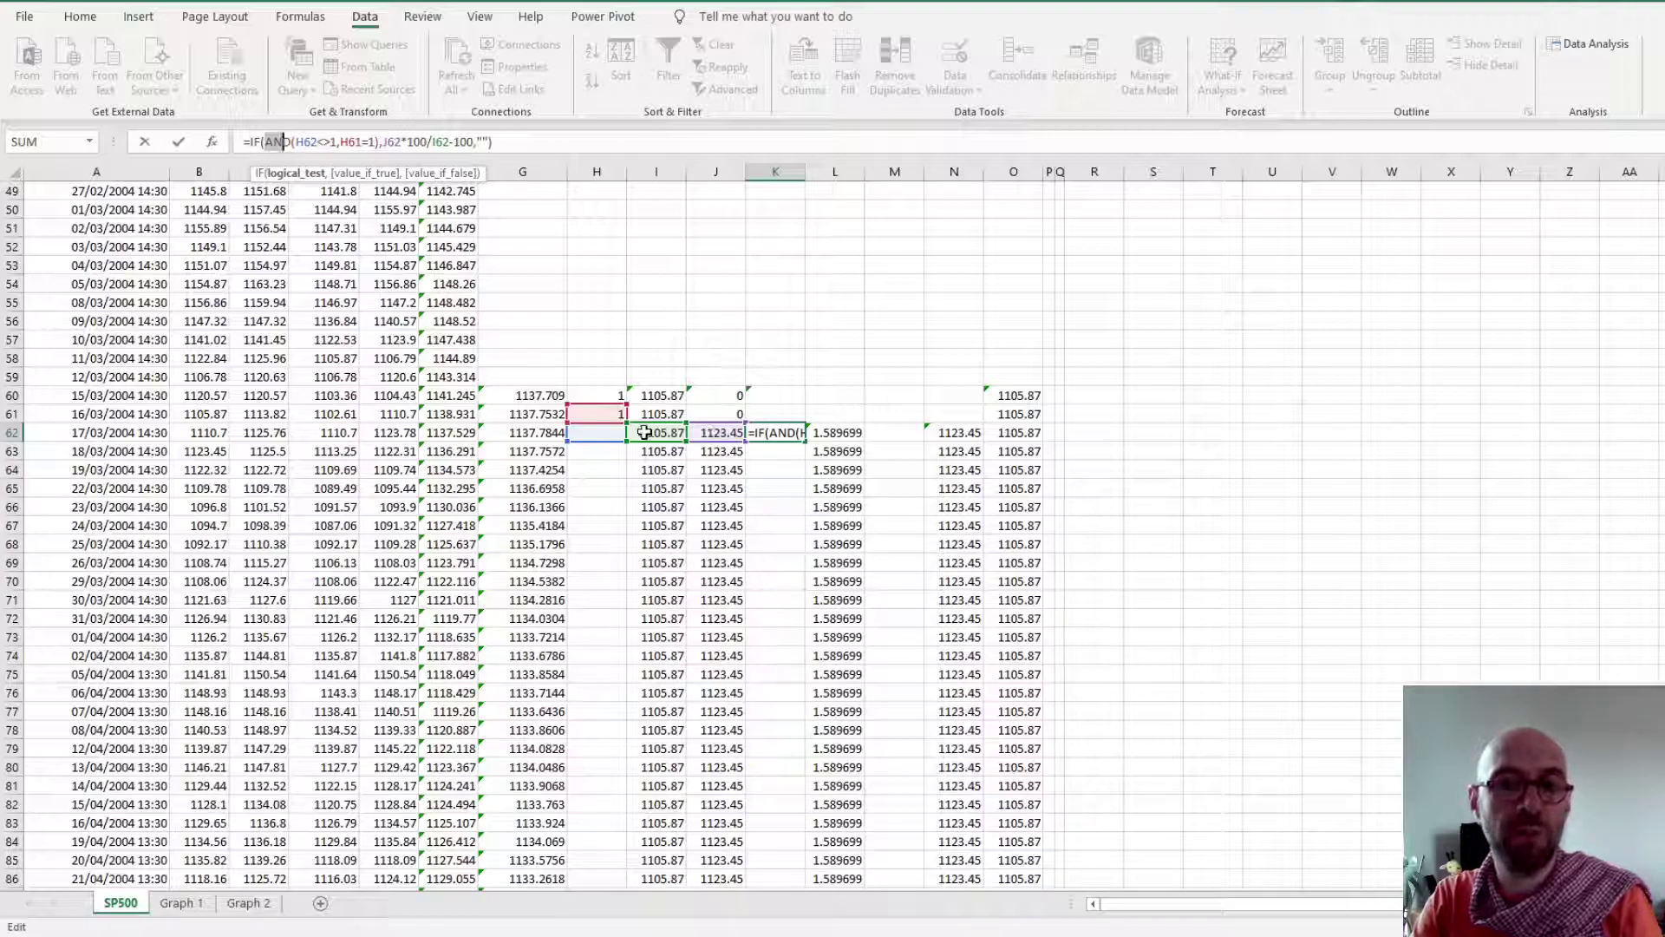
key(ctrl+Return)
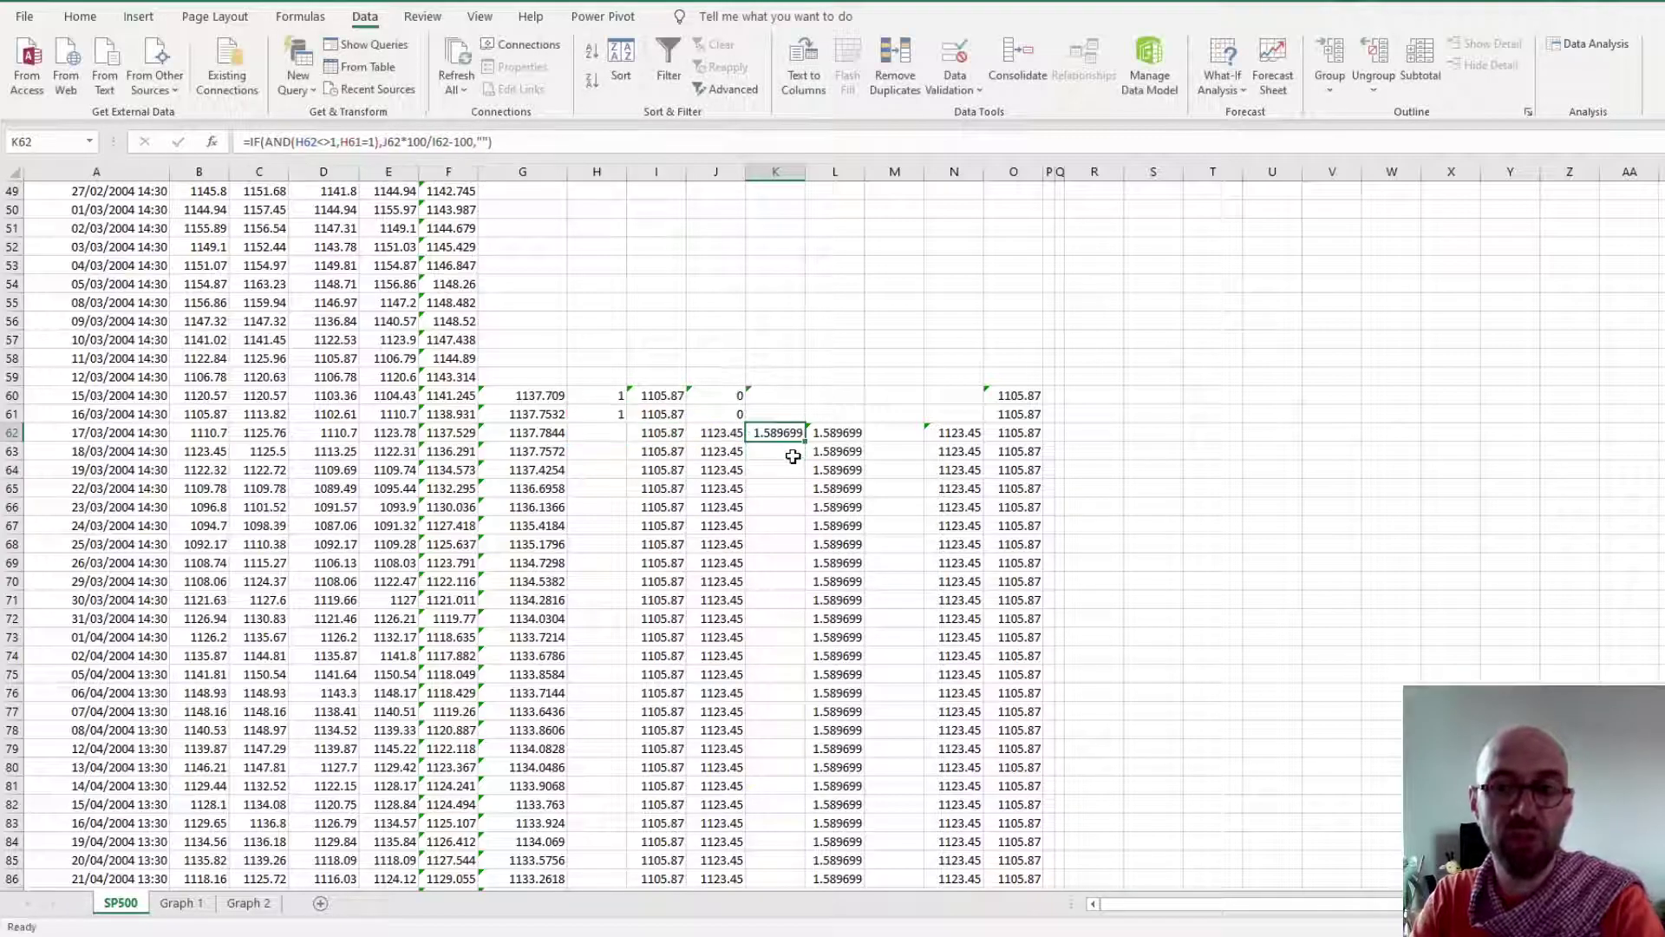
Step: Look through the returns in column K for another long trade and locate its entry signal dated 10/09/2004 in row 184
scroll(777, 465, down, 20)
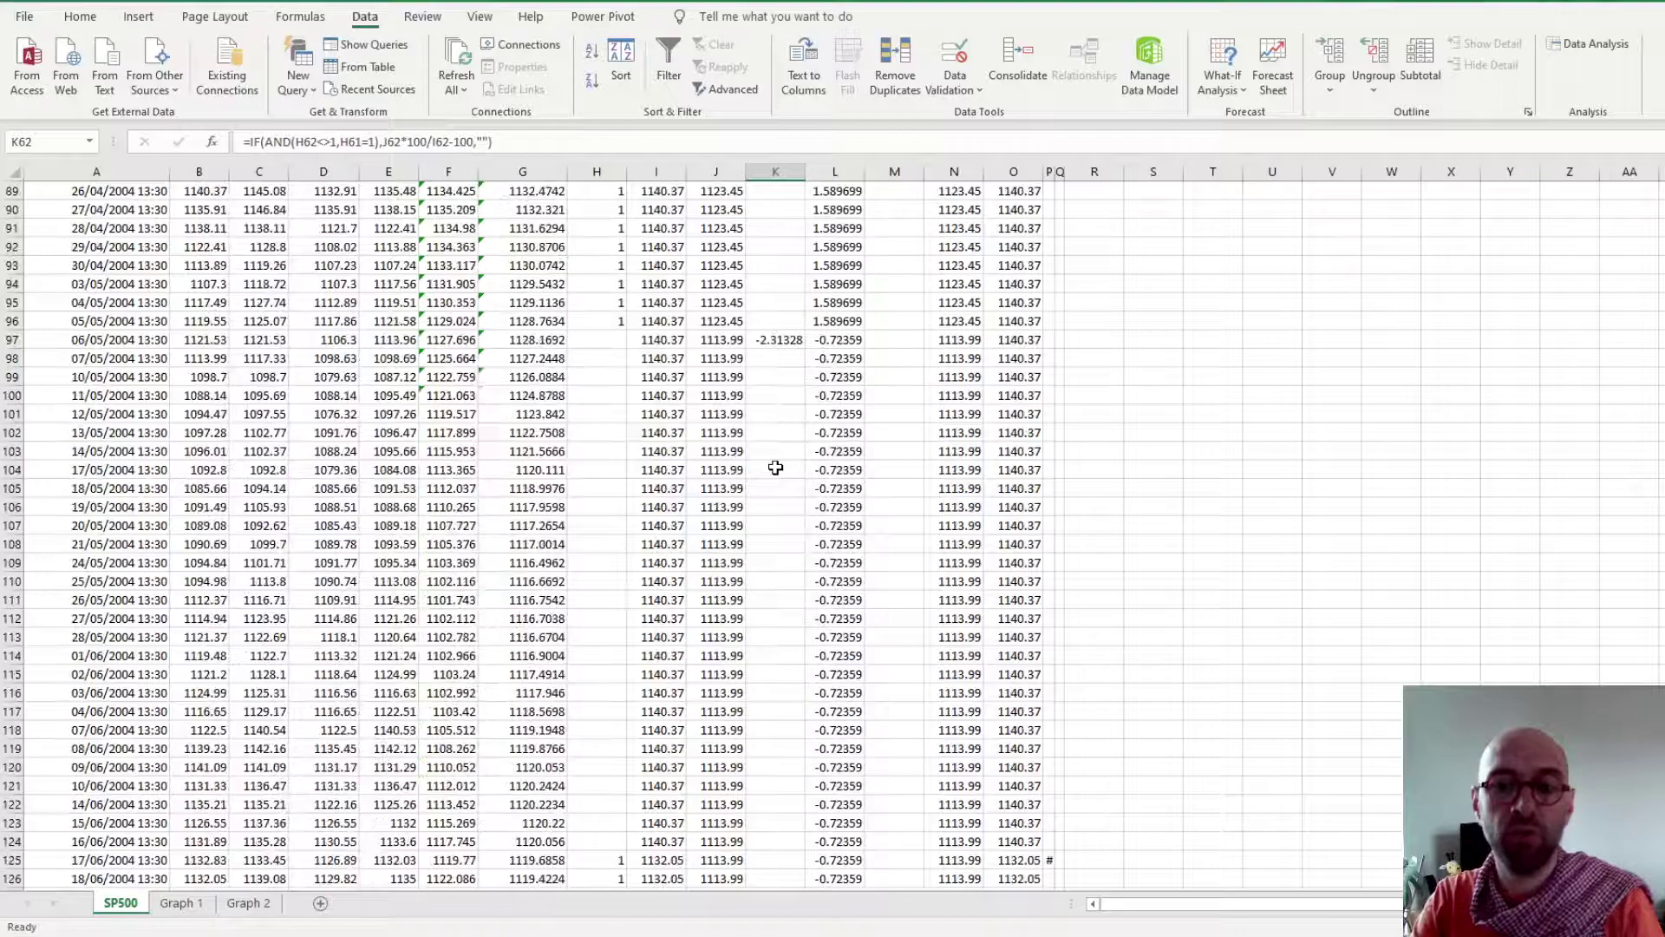
scroll(775, 470, down, 20)
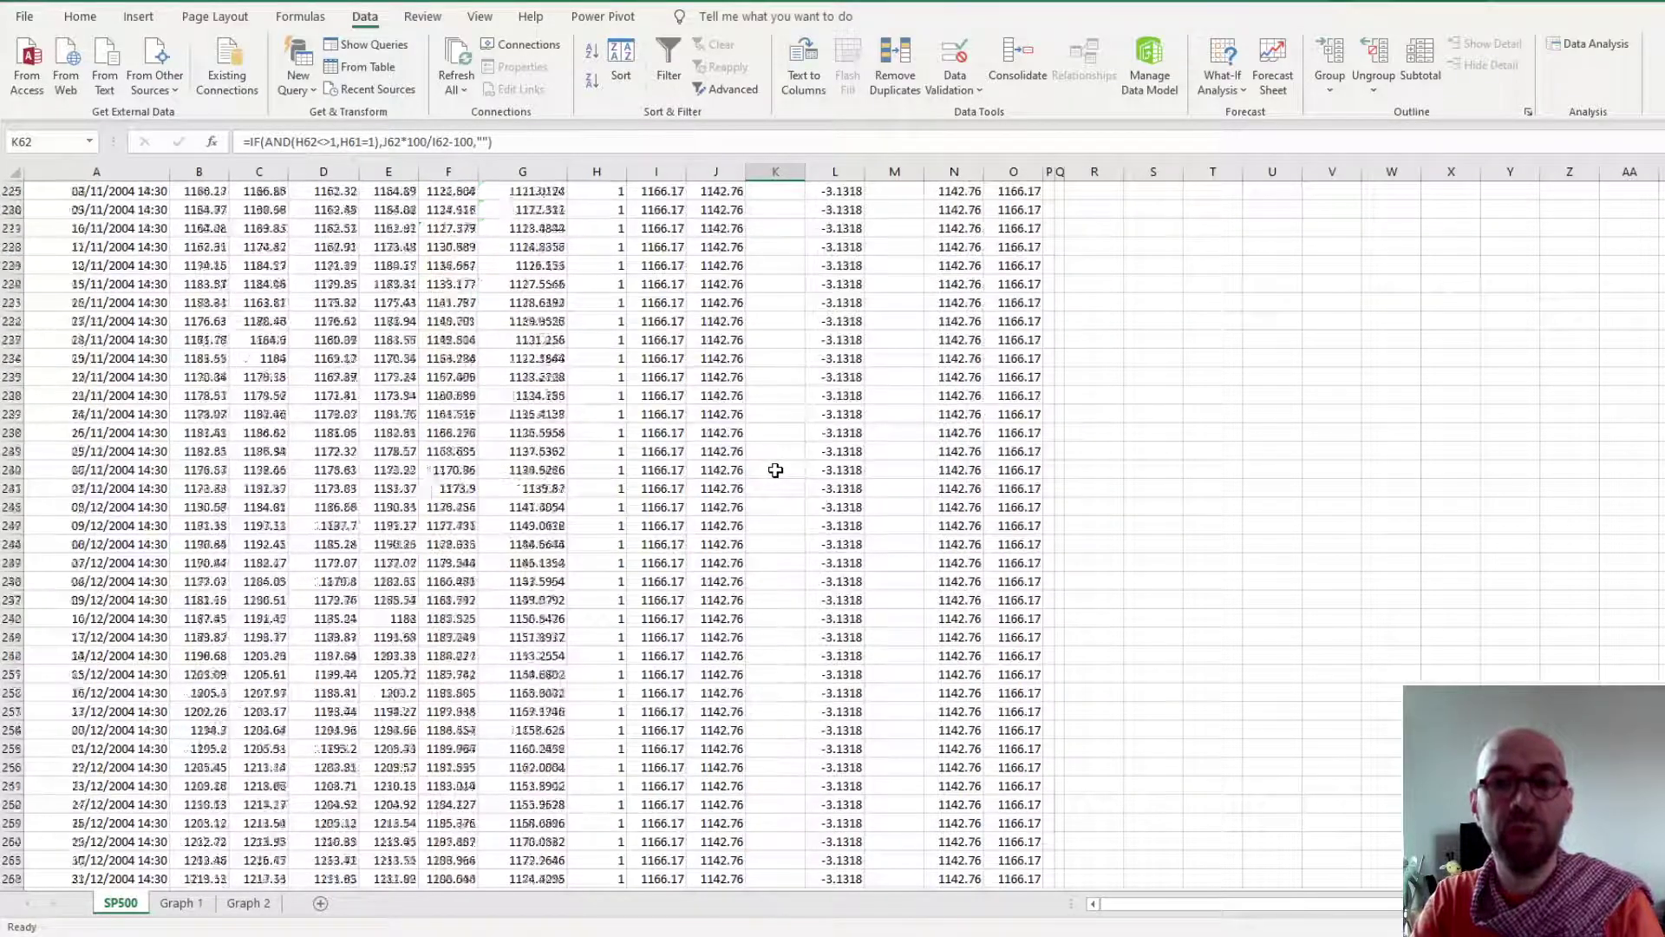
scroll(776, 470, down, 7)
scroll(775, 470, up, 20)
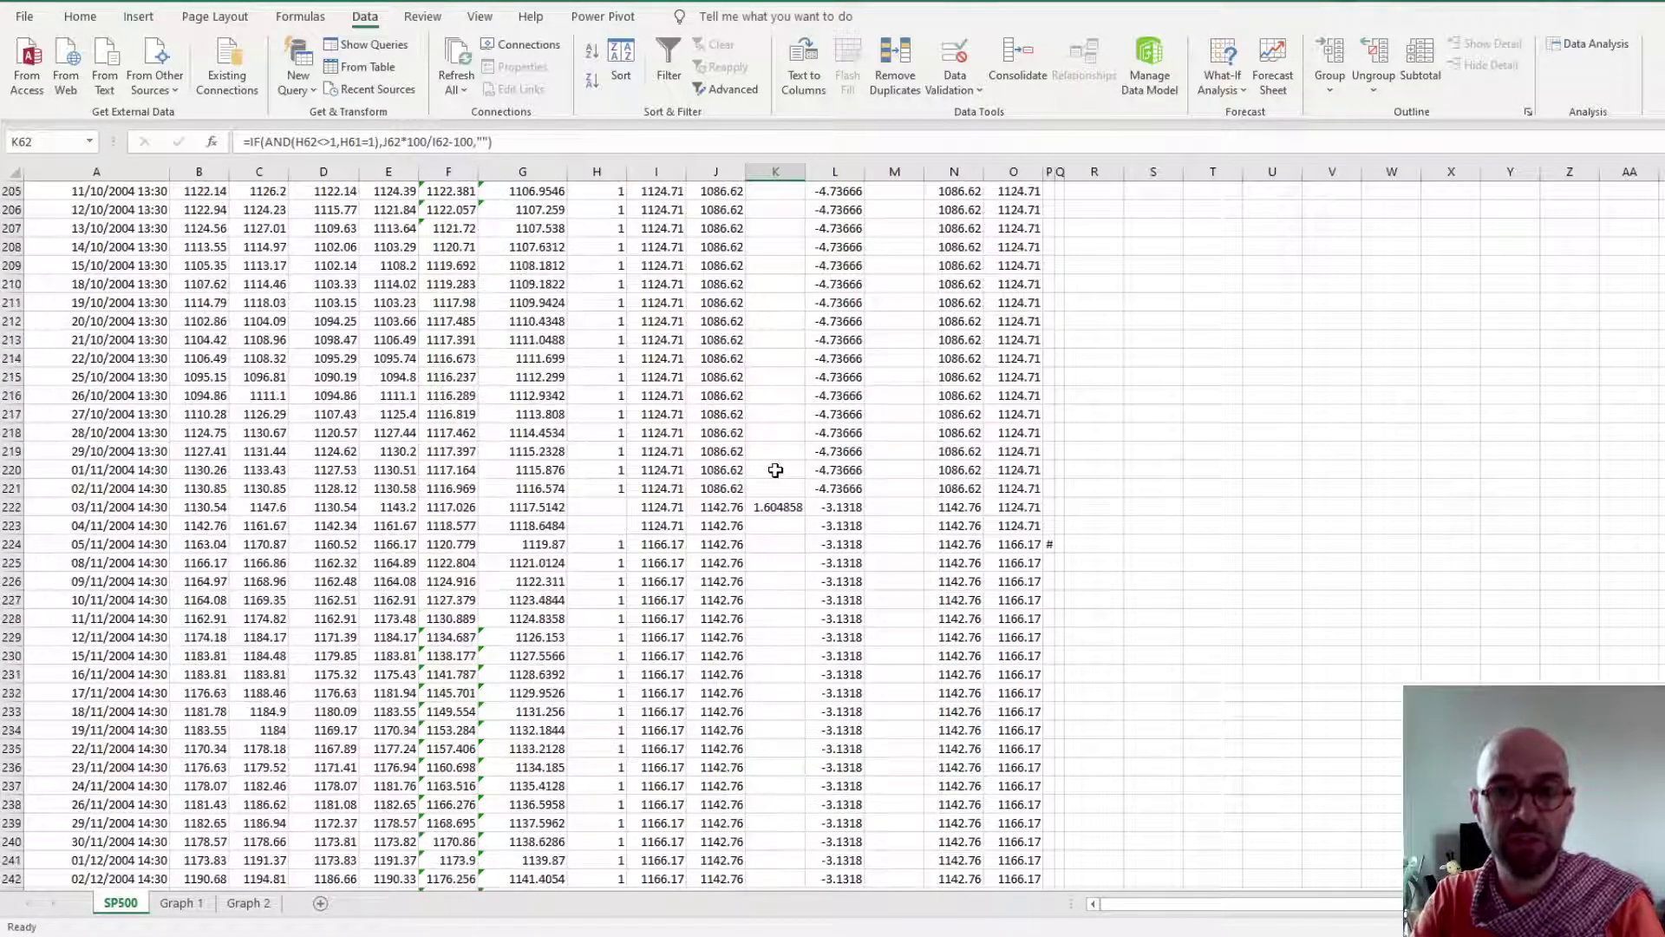
scroll(775, 470, up, 6)
scroll(607, 469, down, 6)
scroll(610, 458, up, 5)
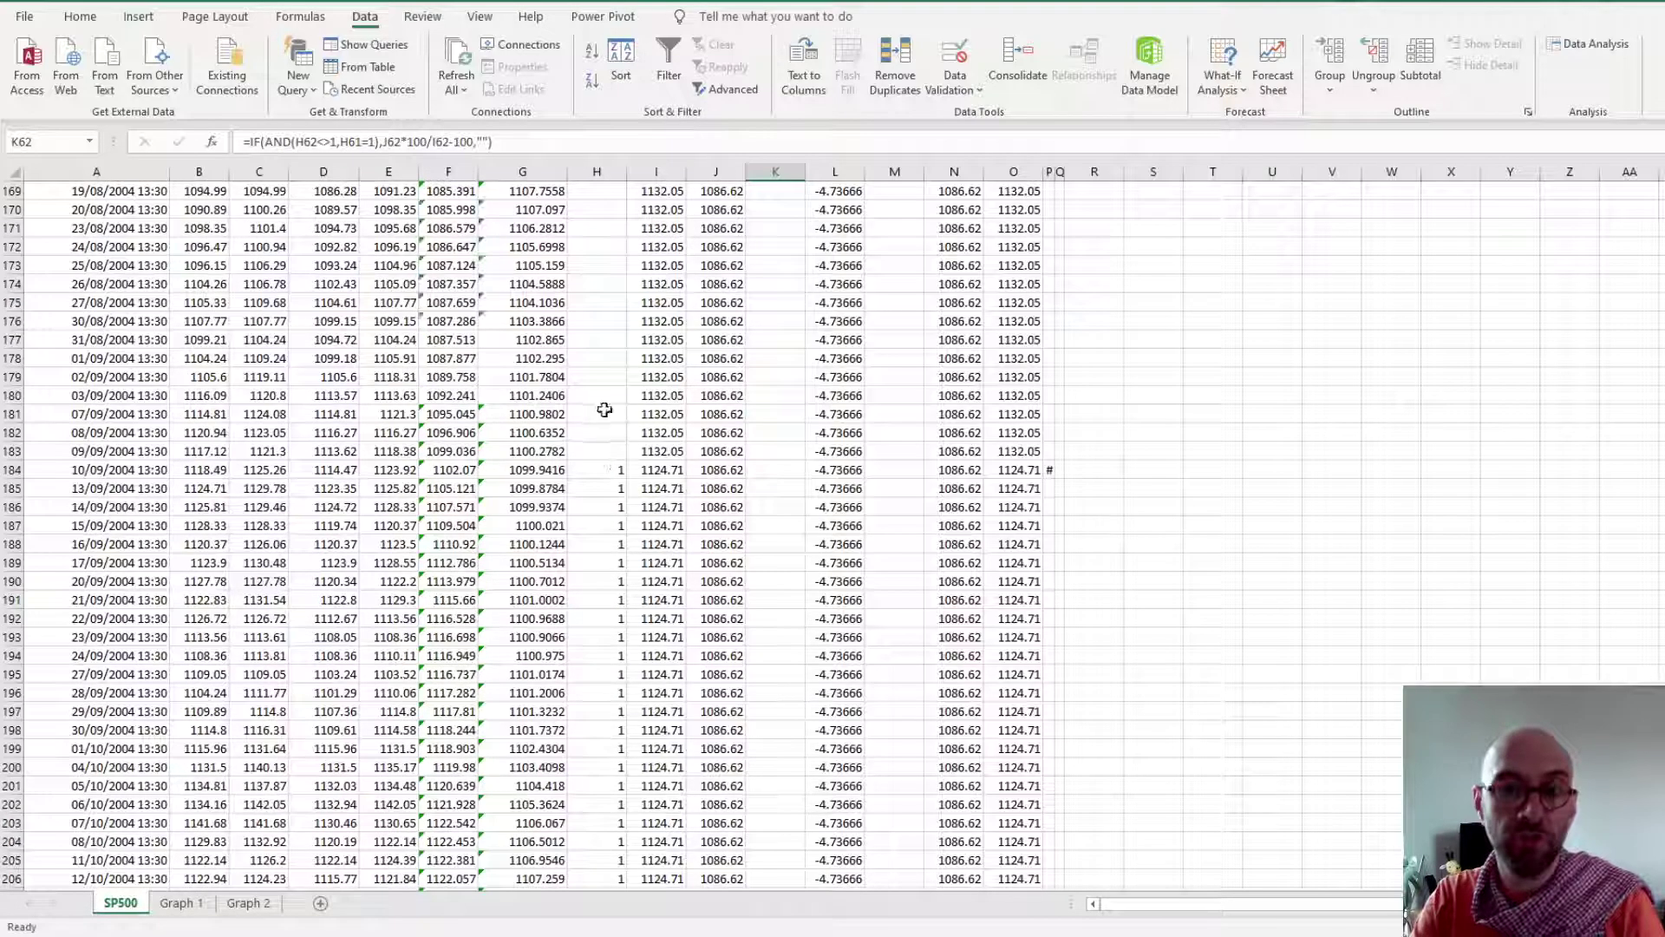
click(99, 468)
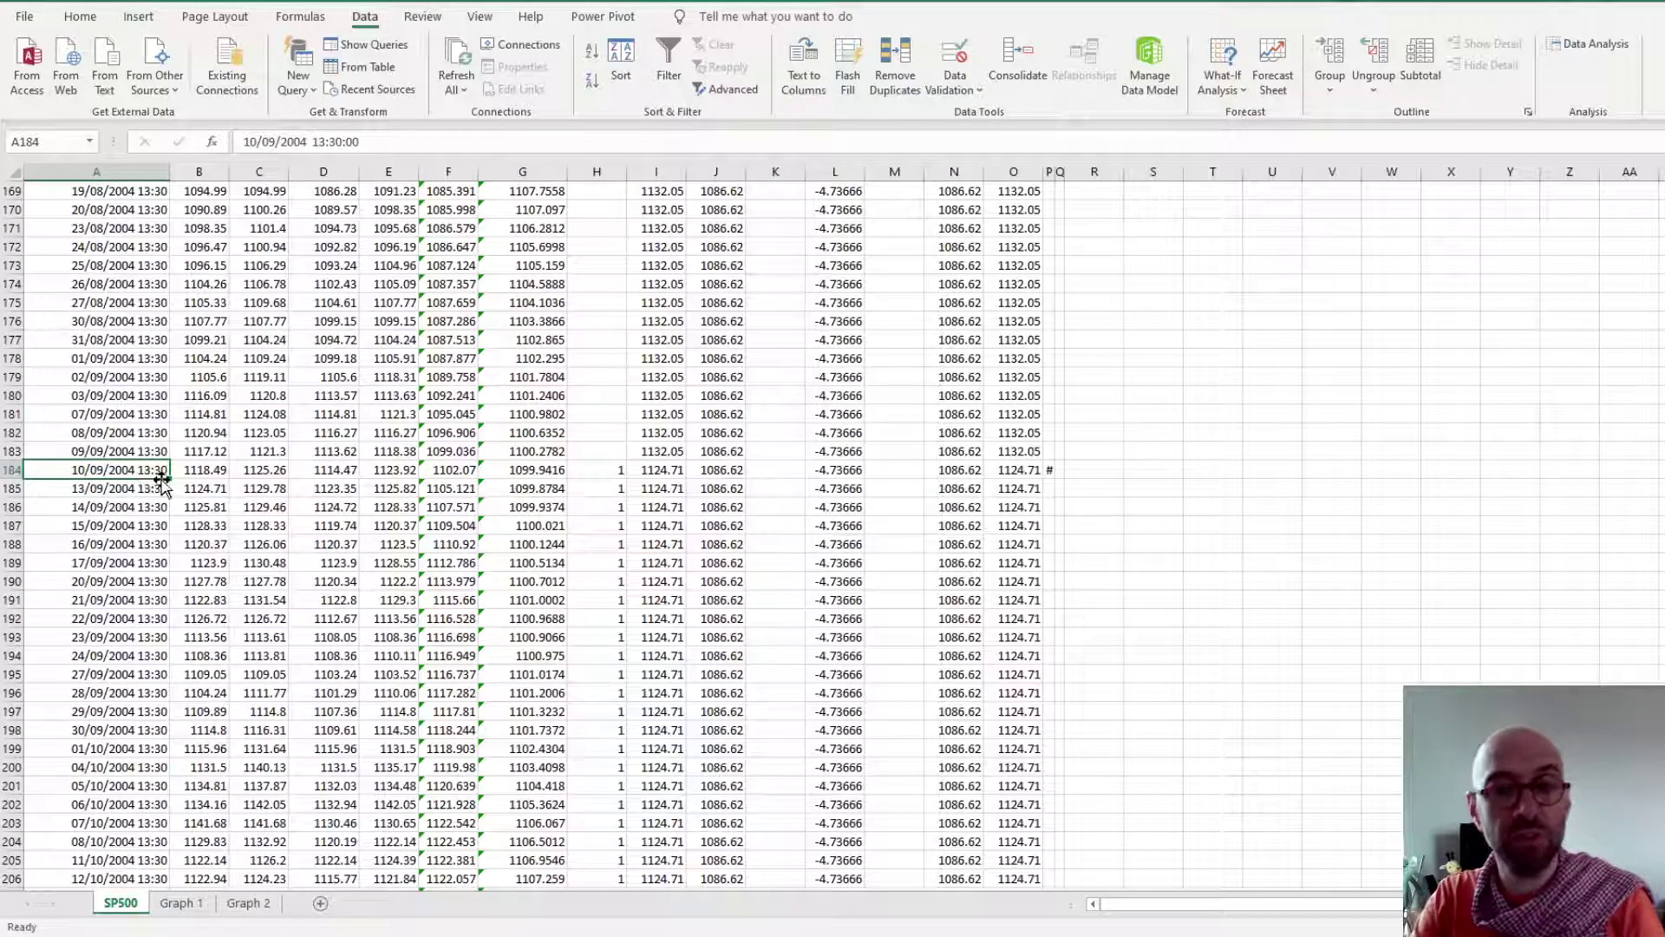
Step: Trace the same trade's exit on 03/11/2004 in row 222 to the open in B223, the close price in J222 and the return in K222
scroll(612, 472, down, 9)
scroll(612, 472, down, 5)
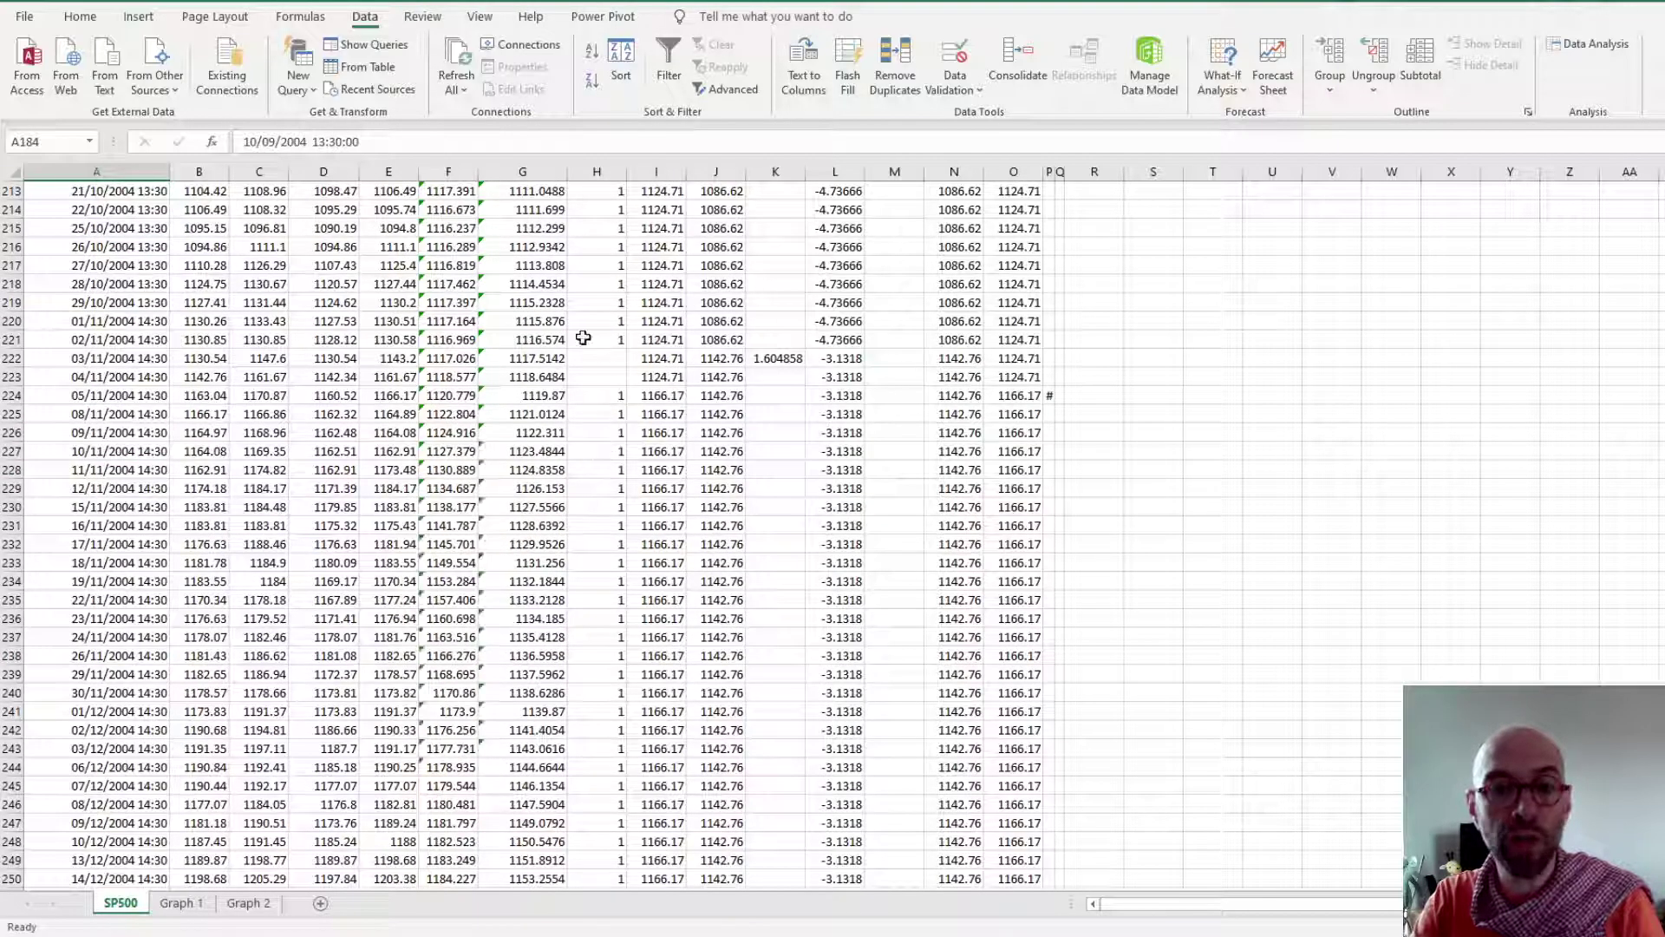
click(59, 360)
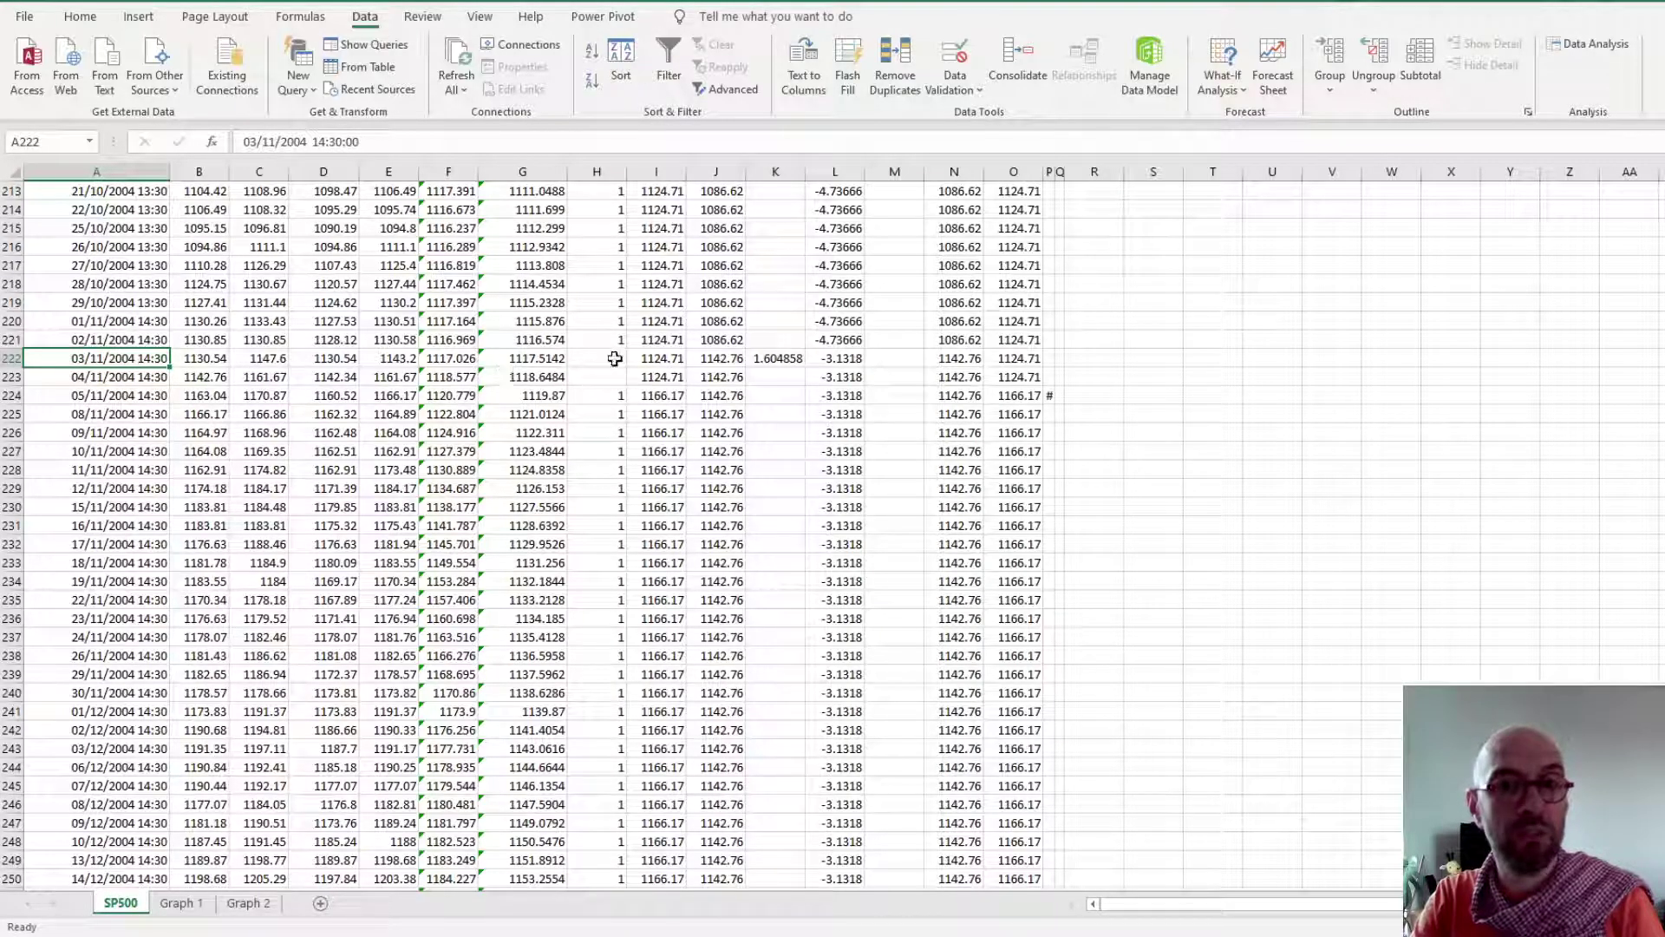
click(208, 376)
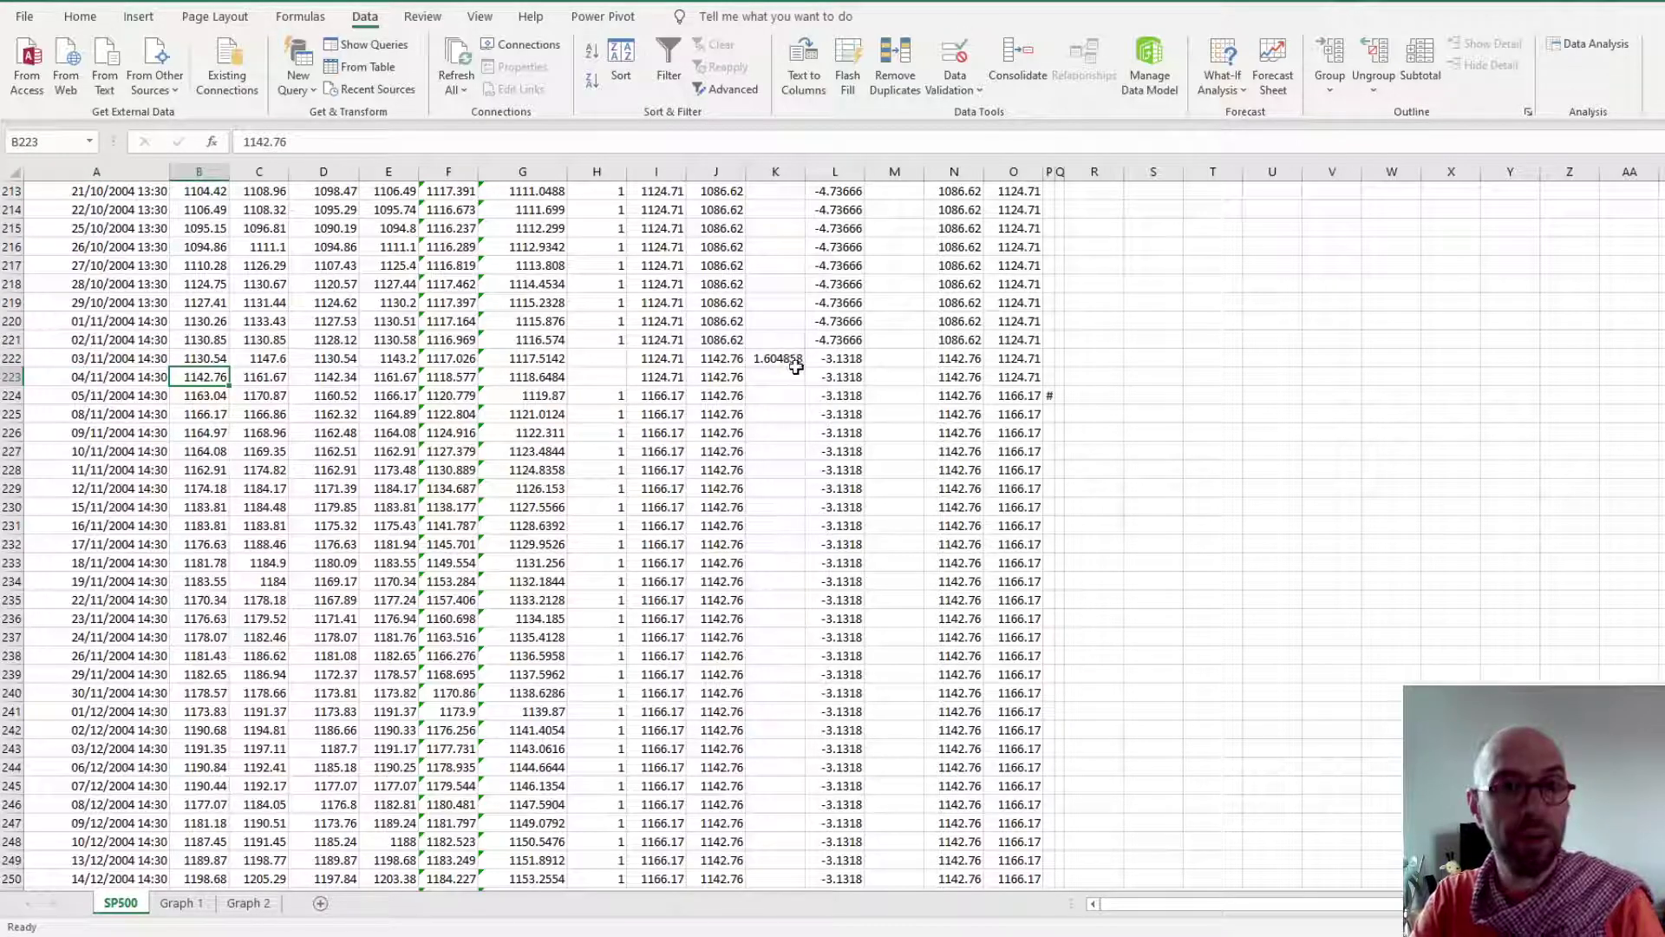
click(706, 361)
click(771, 358)
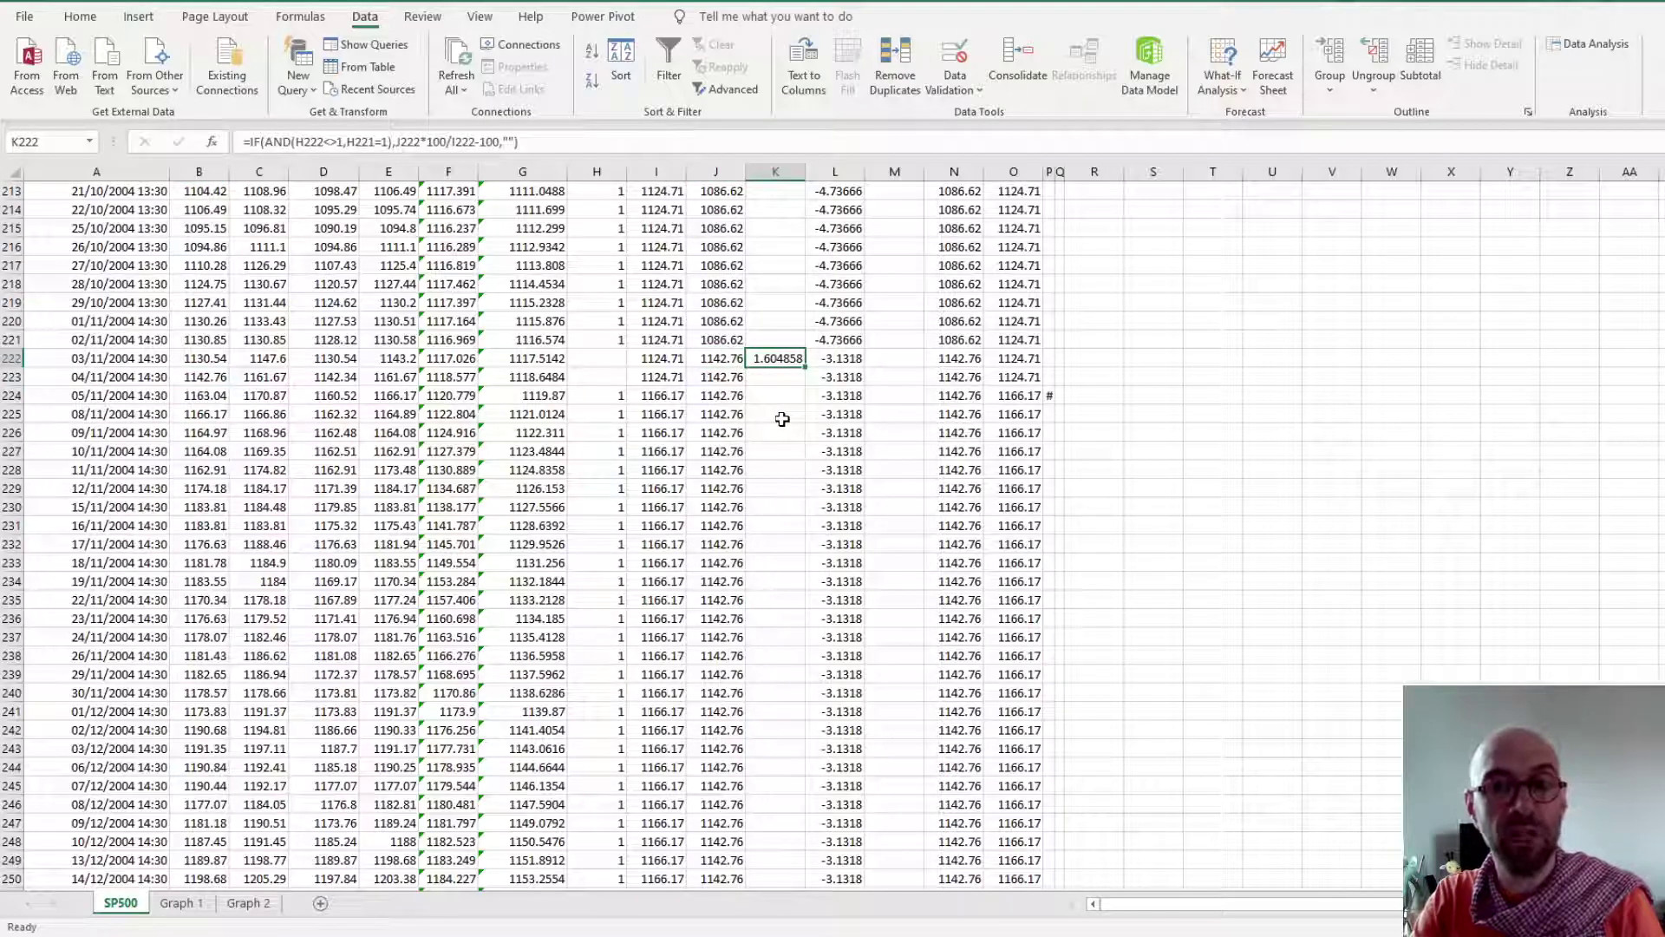
Step: Examine the running-total formula in L62 and compare column L with the individual trade returns in column K down the sheet
scroll(782, 422, up, 4)
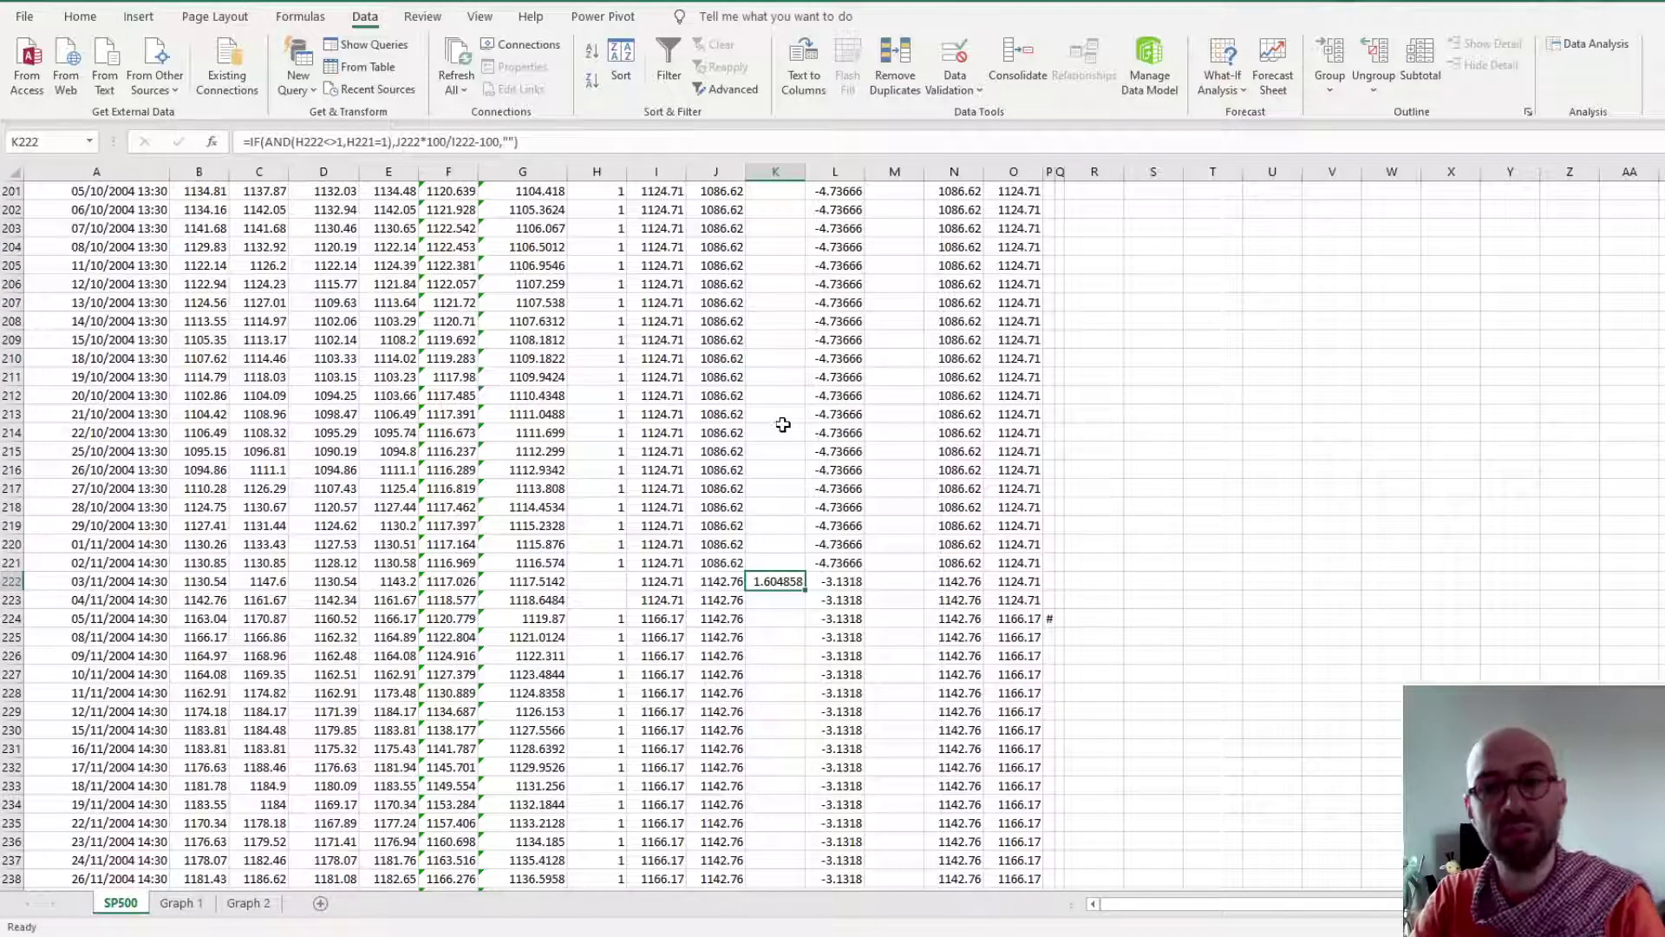
scroll(796, 532, up, 20)
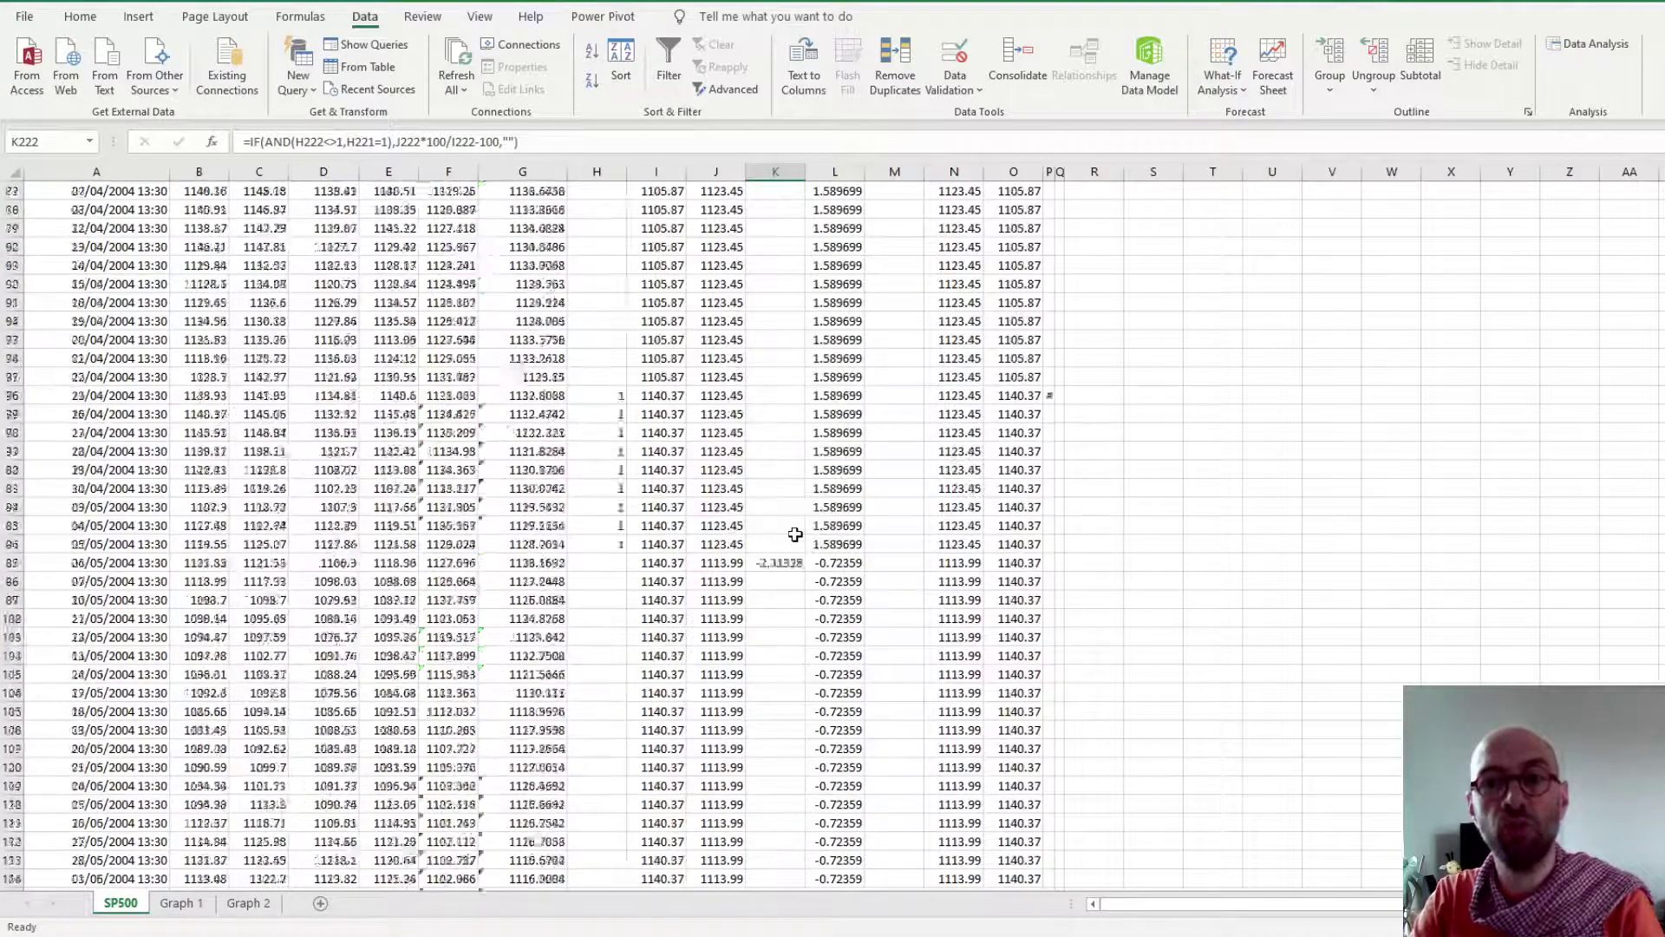
scroll(795, 534, up, 16)
scroll(795, 533, down, 8)
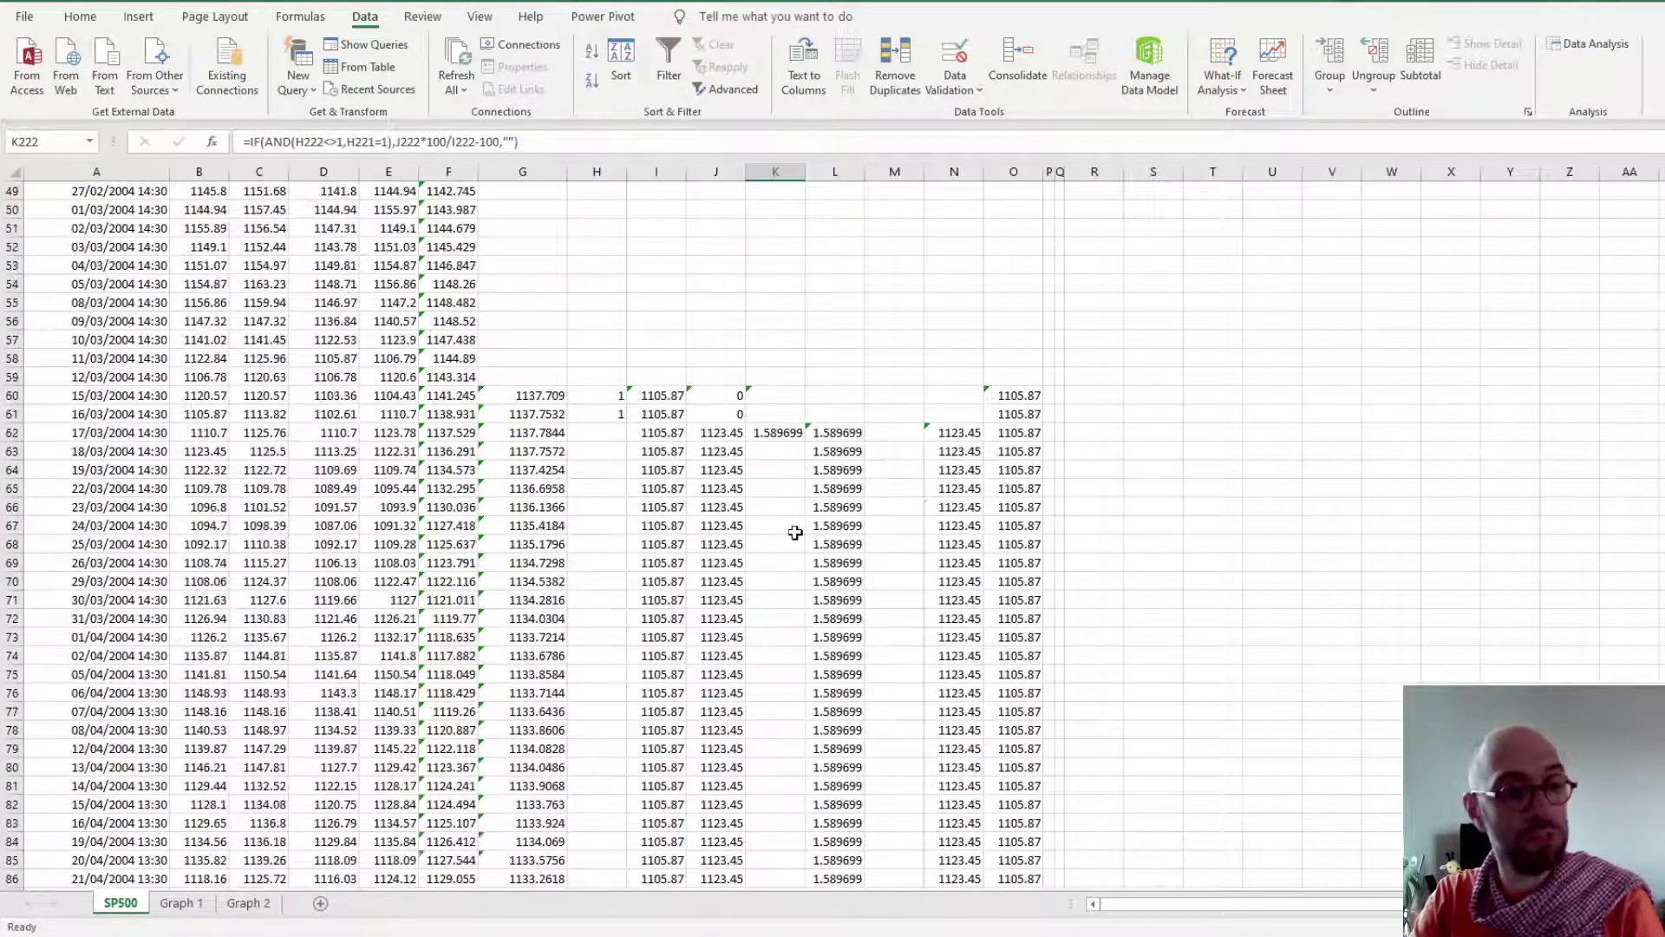
click(841, 431)
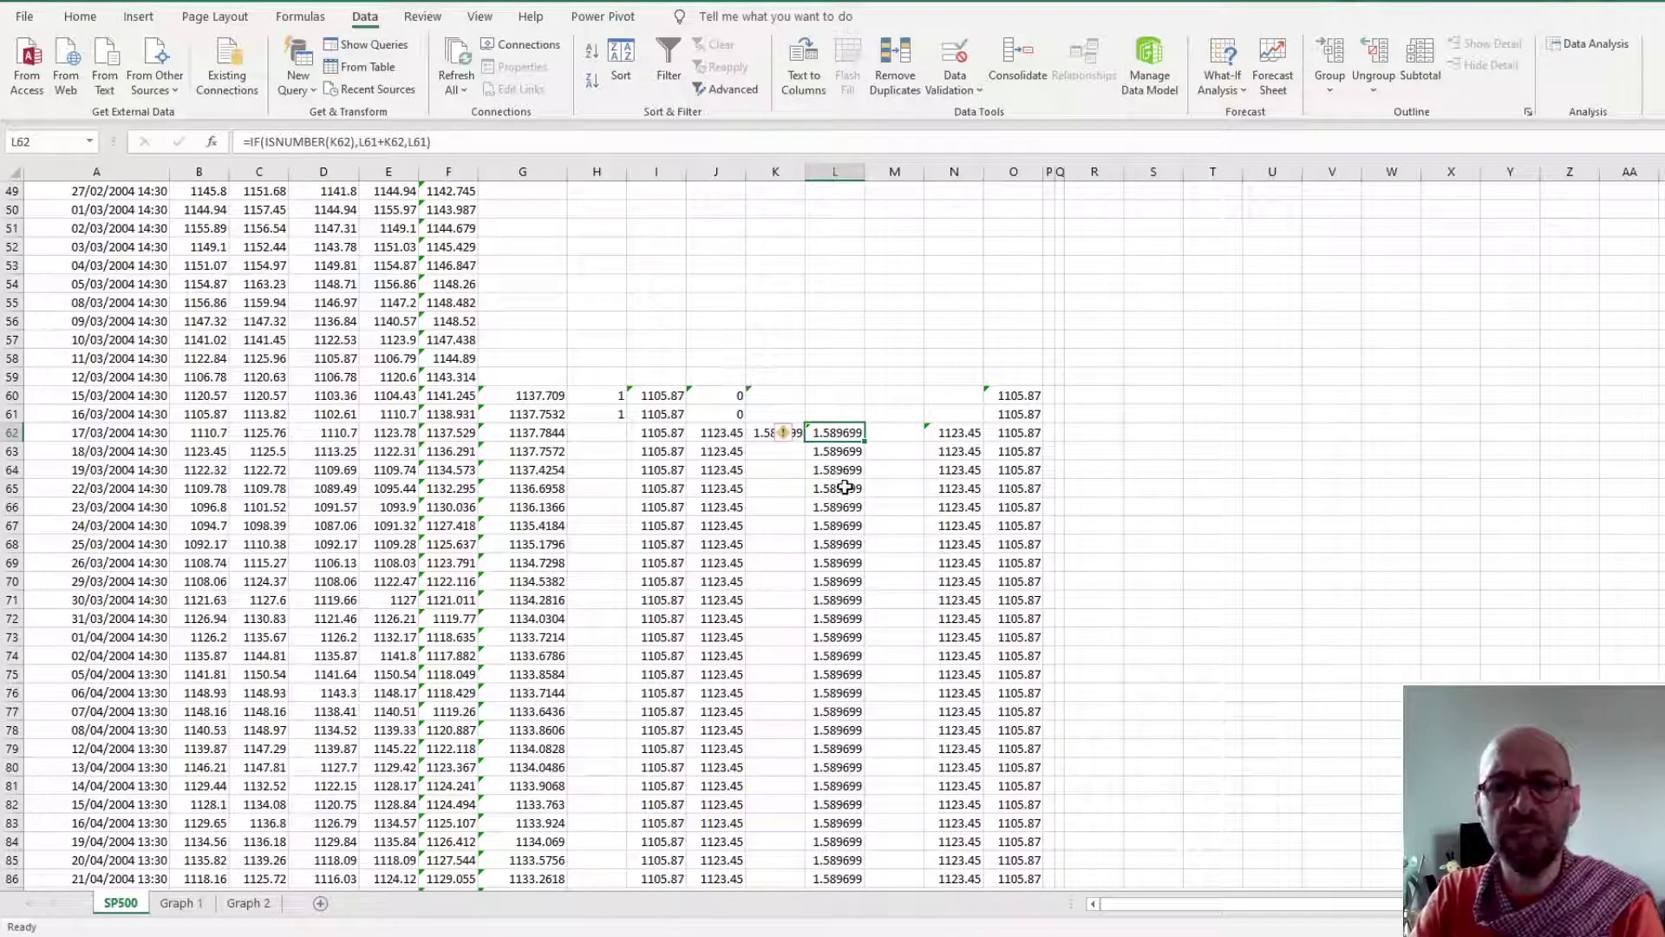
scroll(845, 487, down, 3)
scroll(845, 488, up, 2)
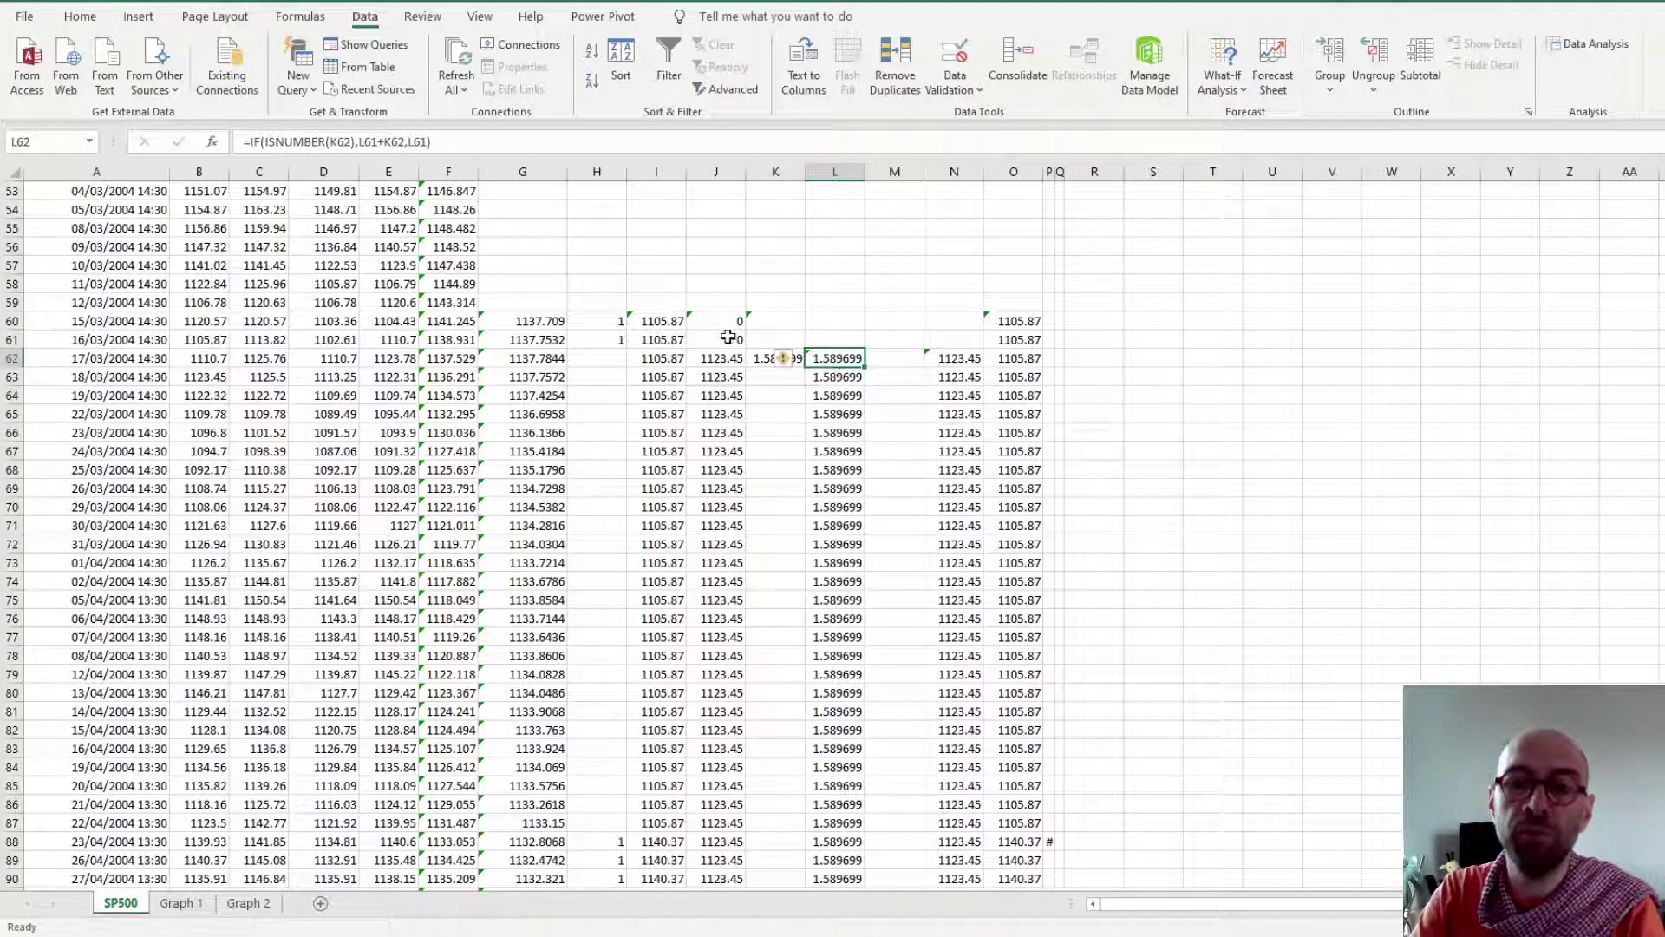
scroll(842, 392, down, 13)
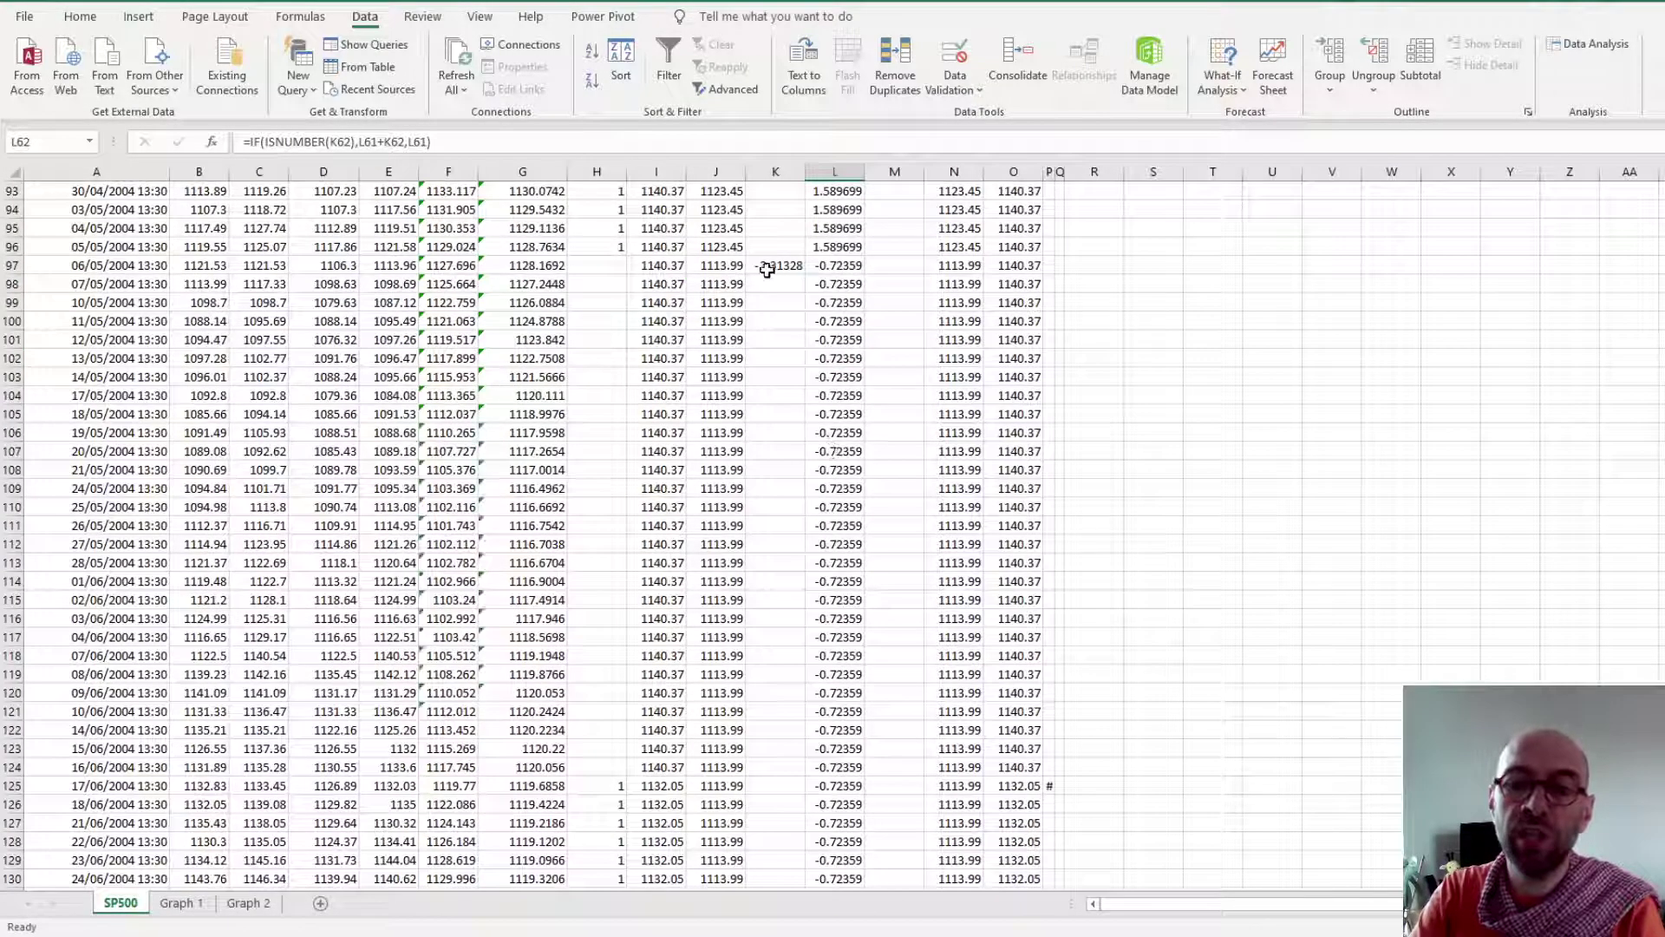
scroll(834, 517, down, 20)
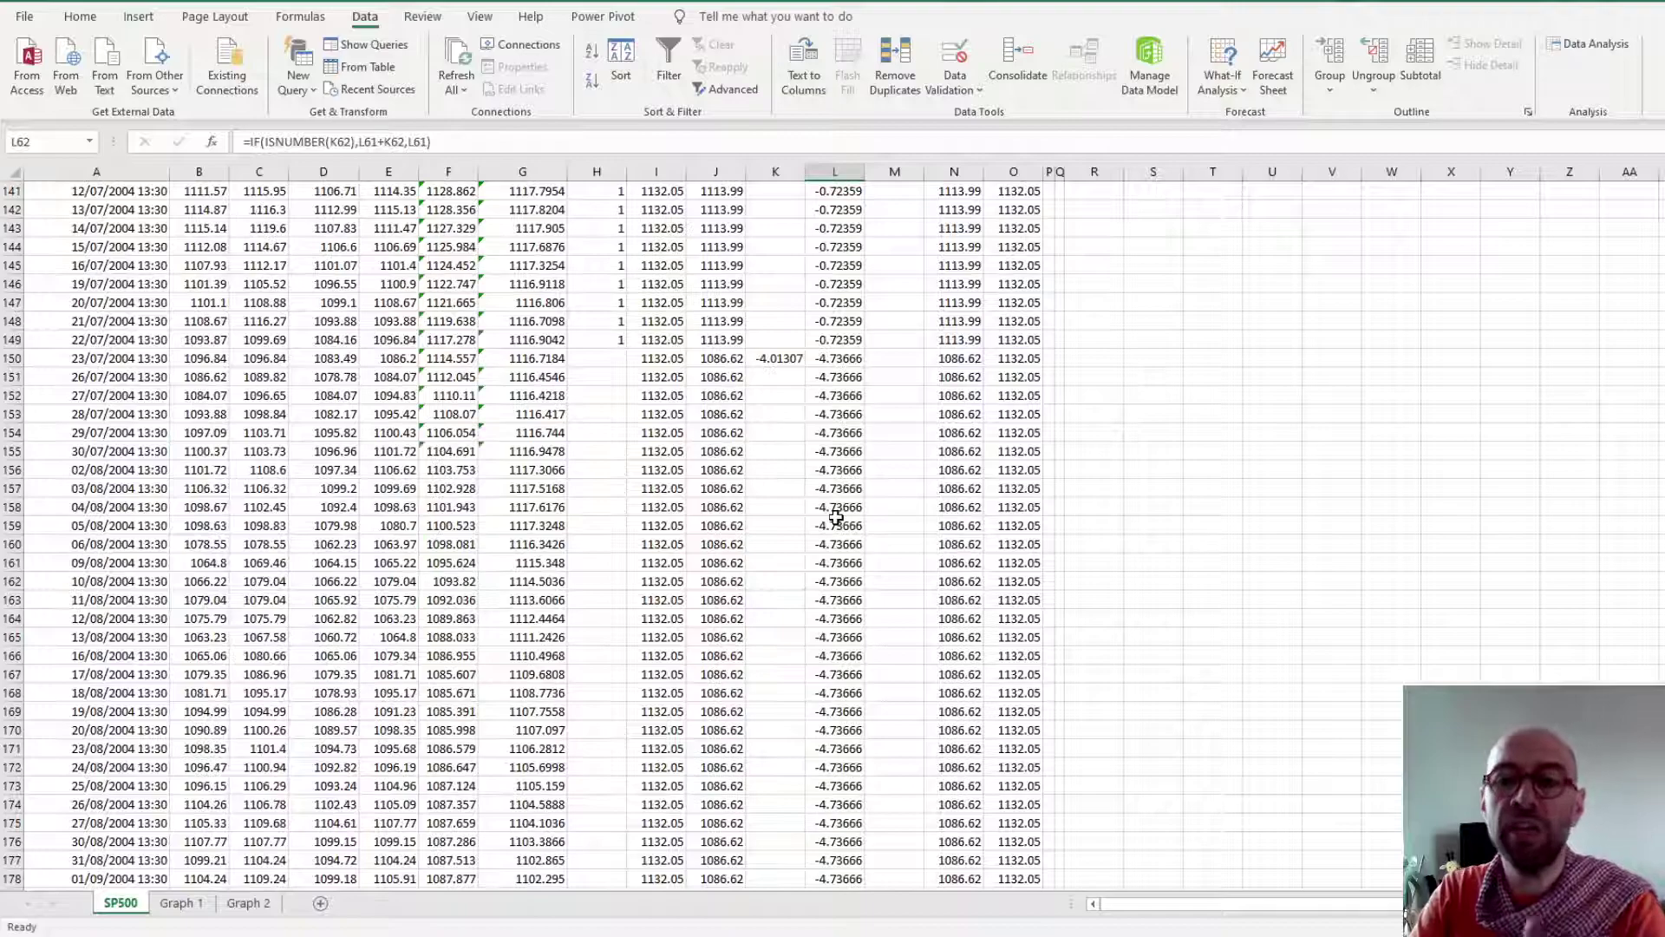
scroll(835, 517, up, 20)
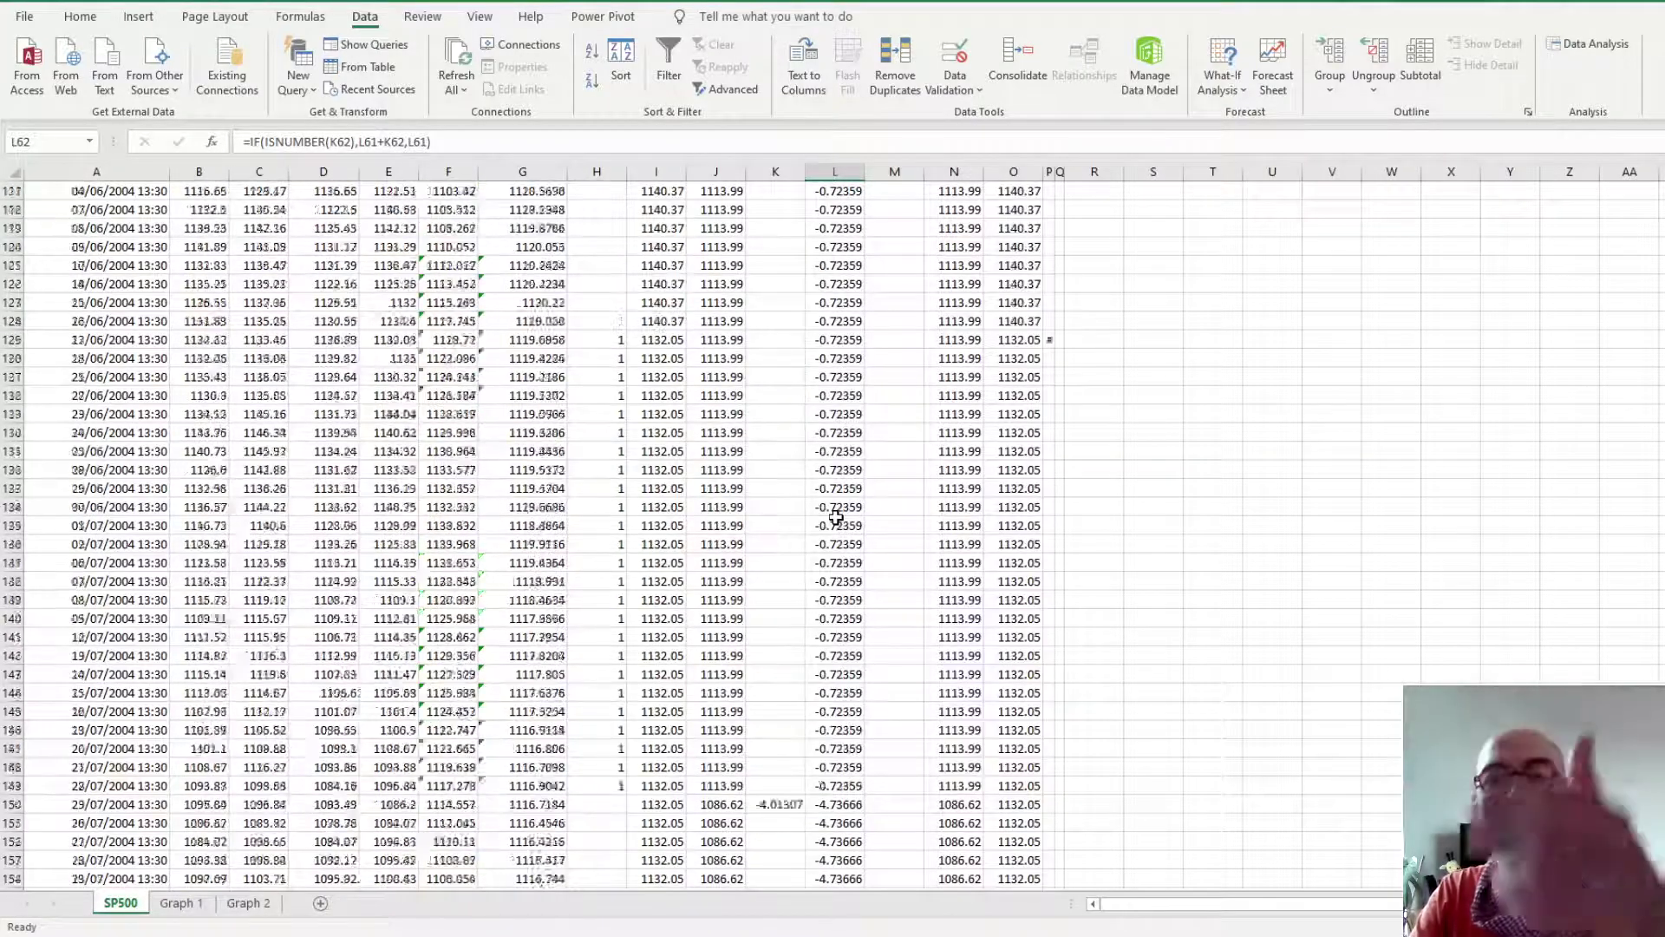
scroll(835, 516, up, 9)
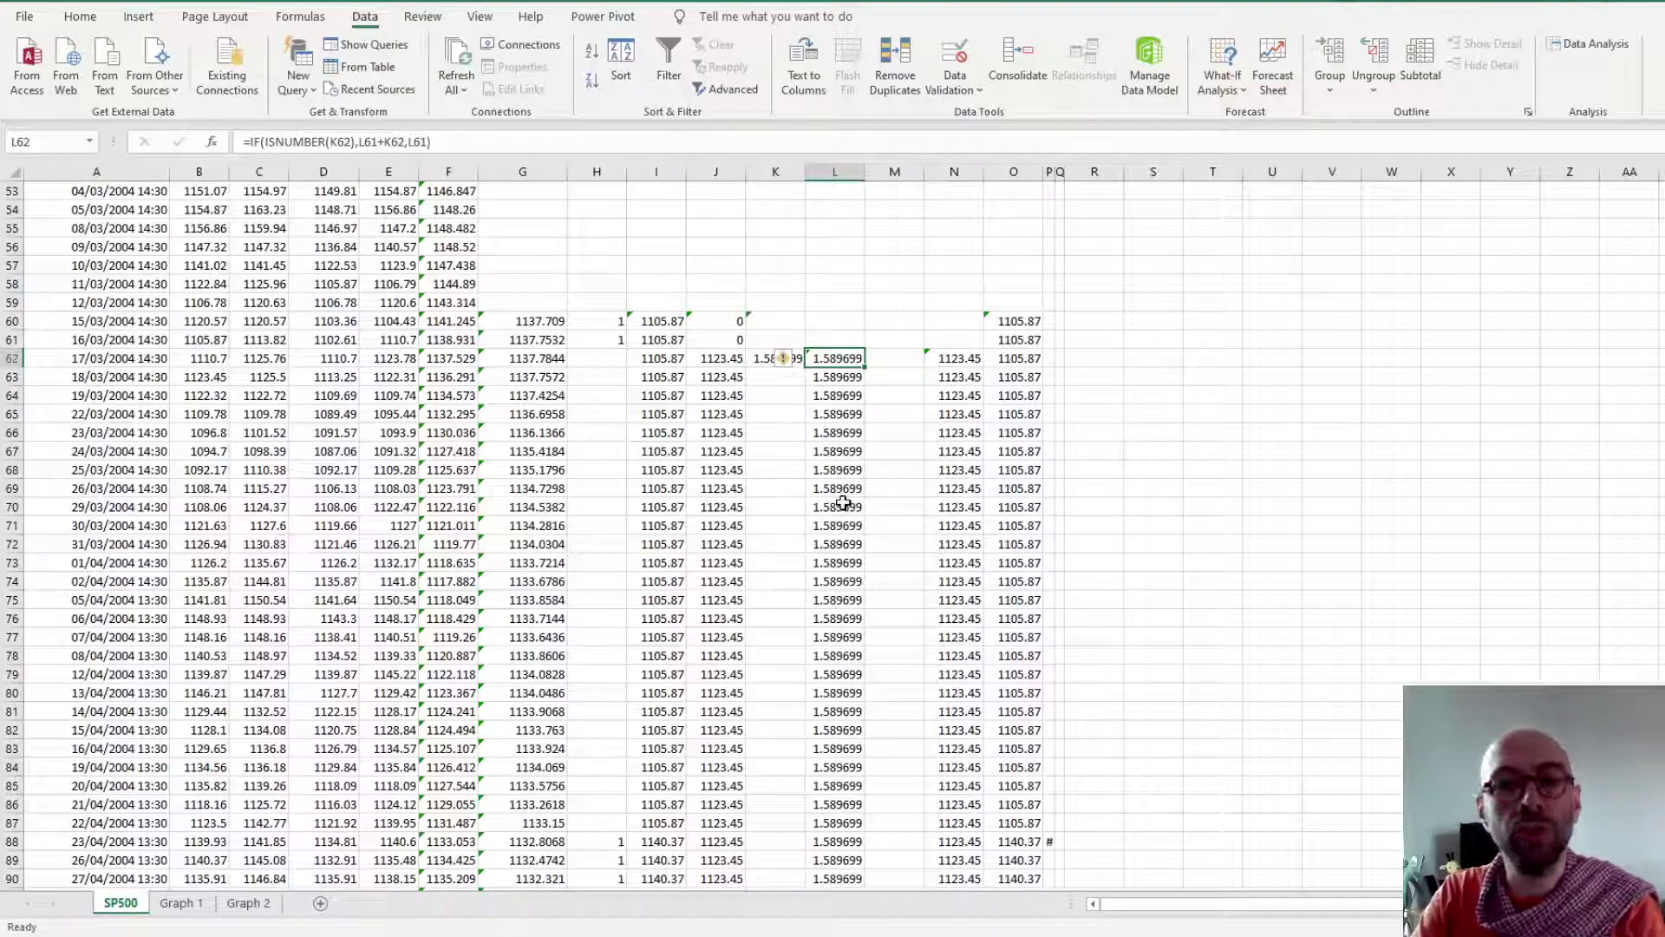
Step: Review the long-trade count, the number of winning trades and the winning percentage in K1 to K3
scroll(850, 501, up, 17)
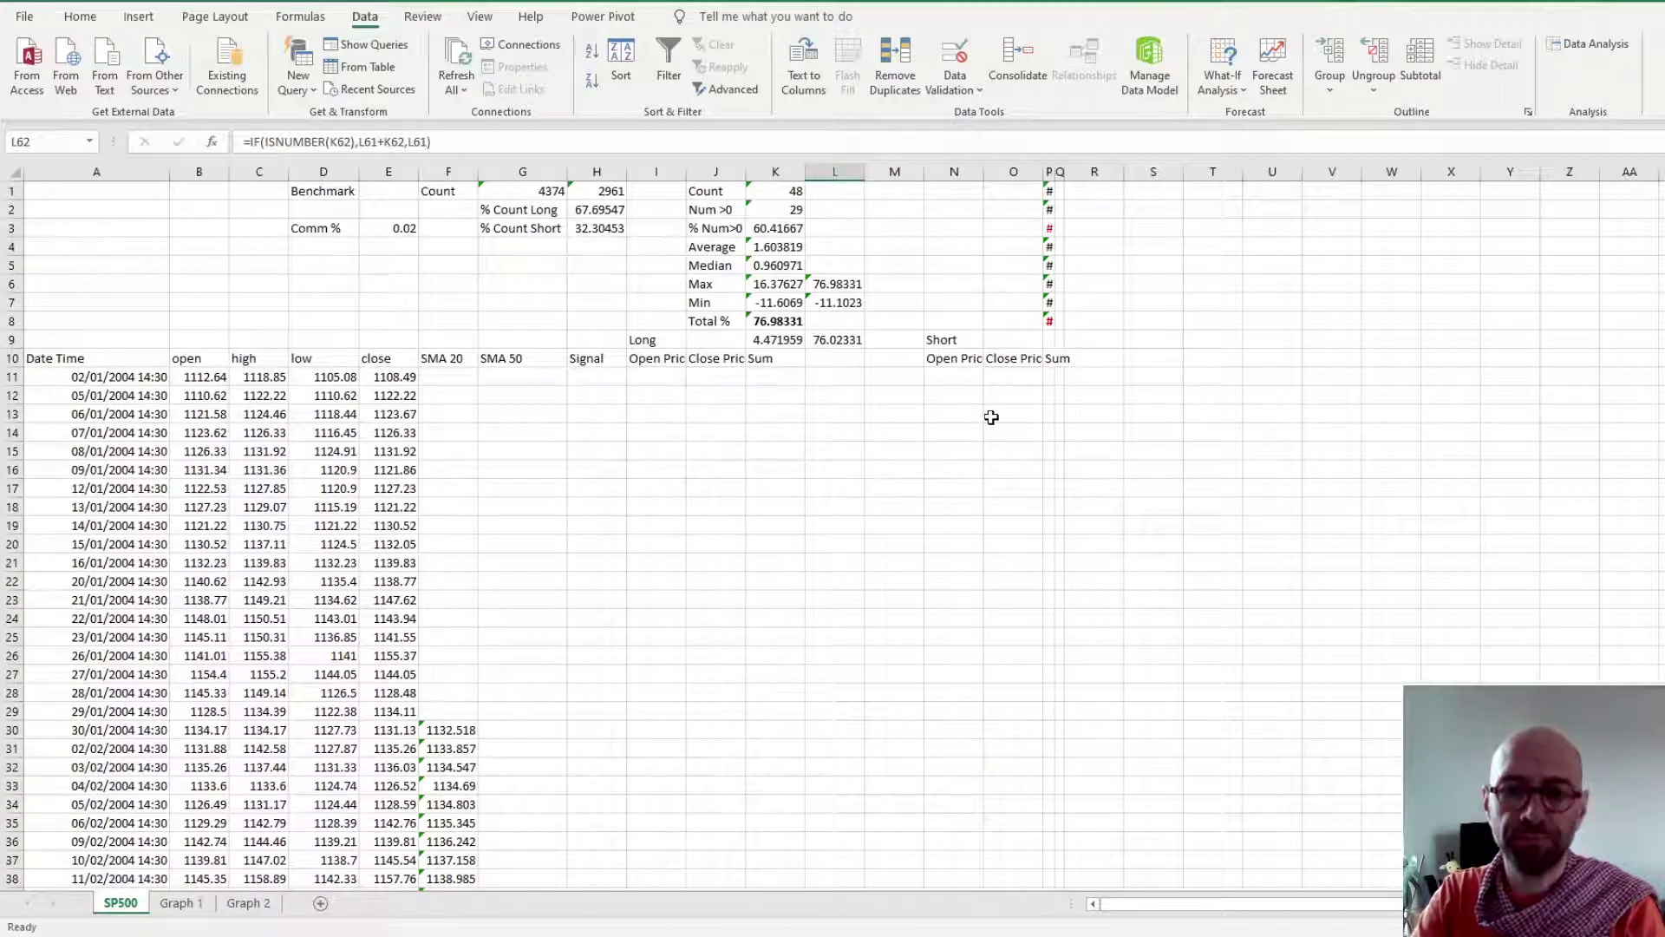
click(773, 451)
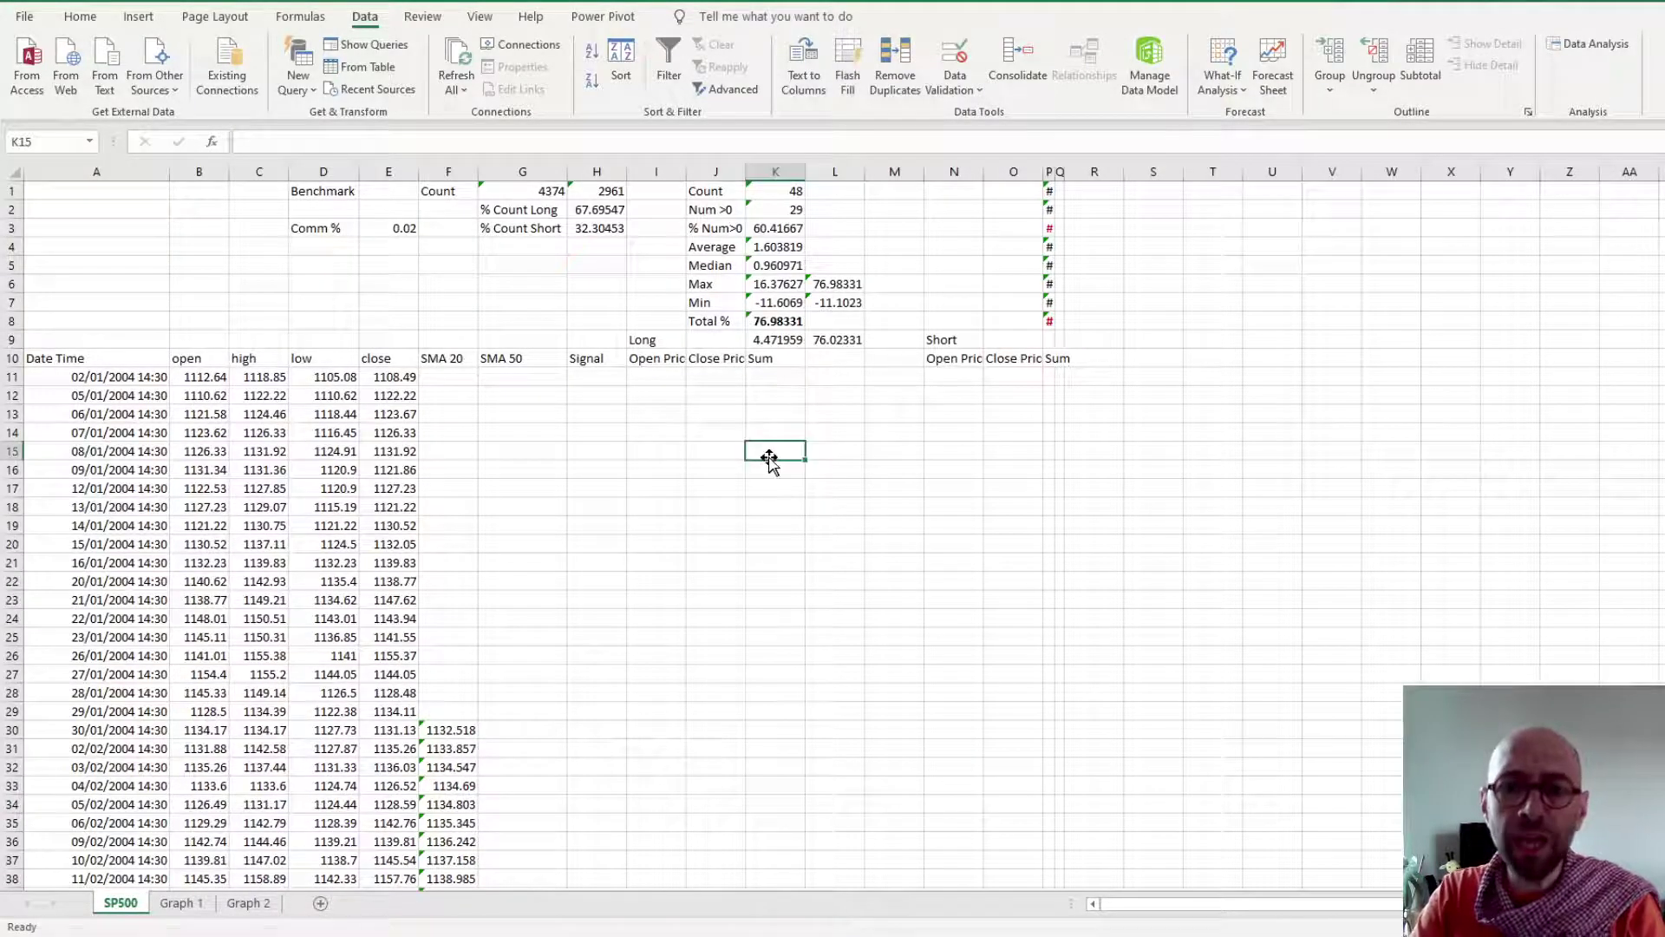
click(775, 189)
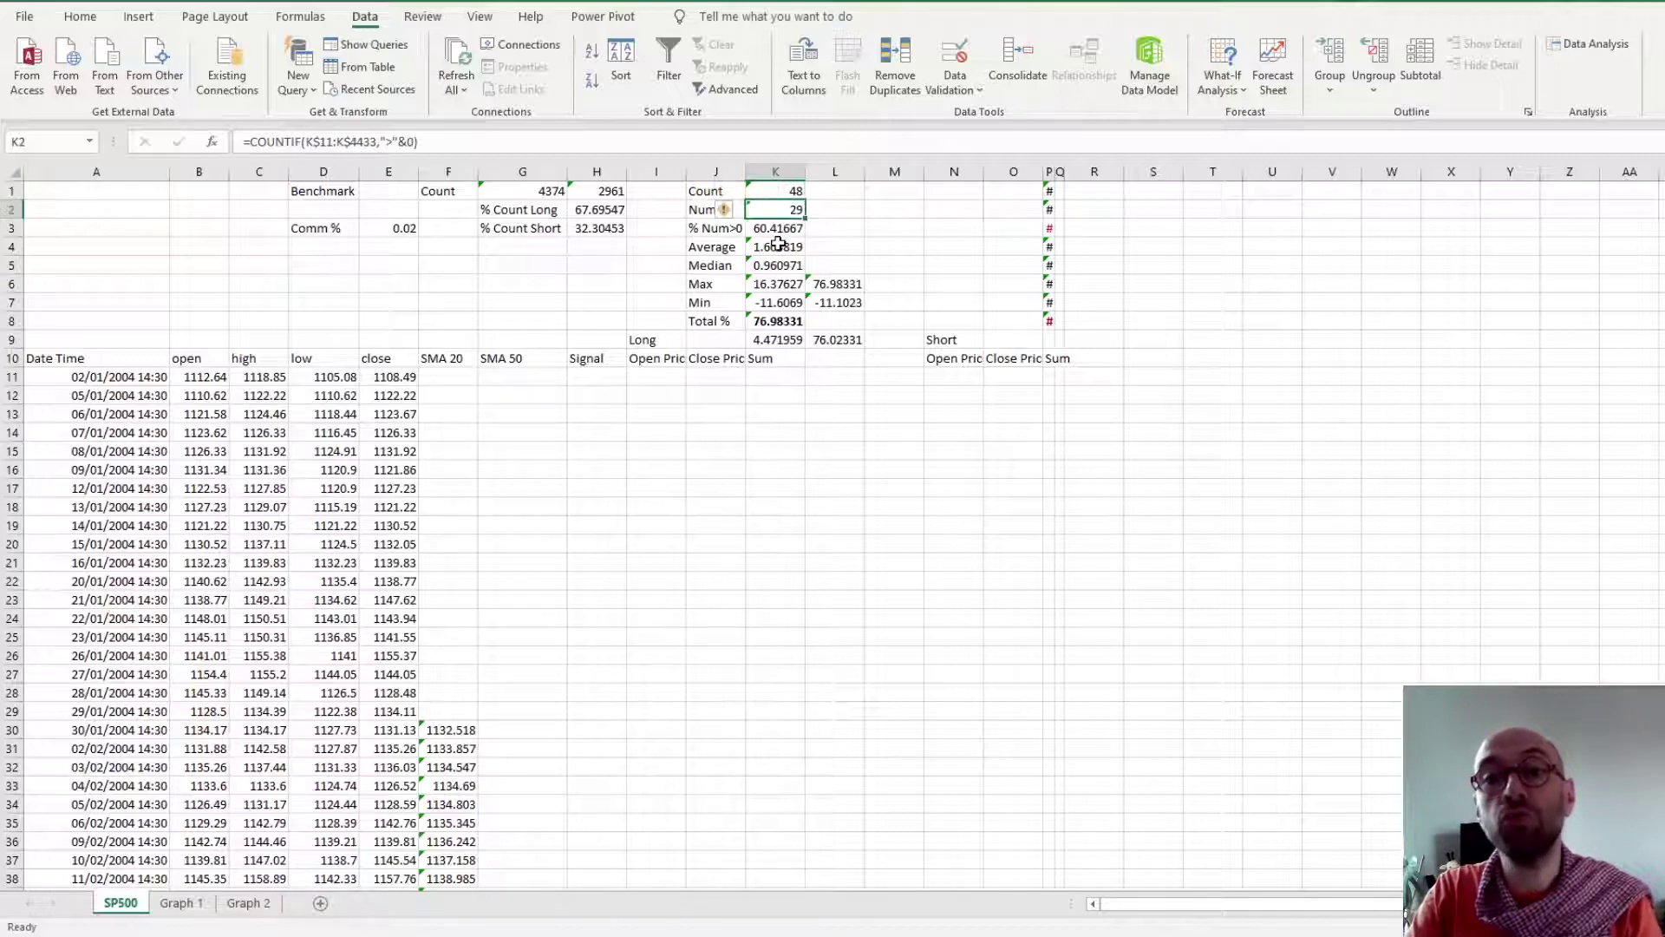
click(828, 227)
click(788, 226)
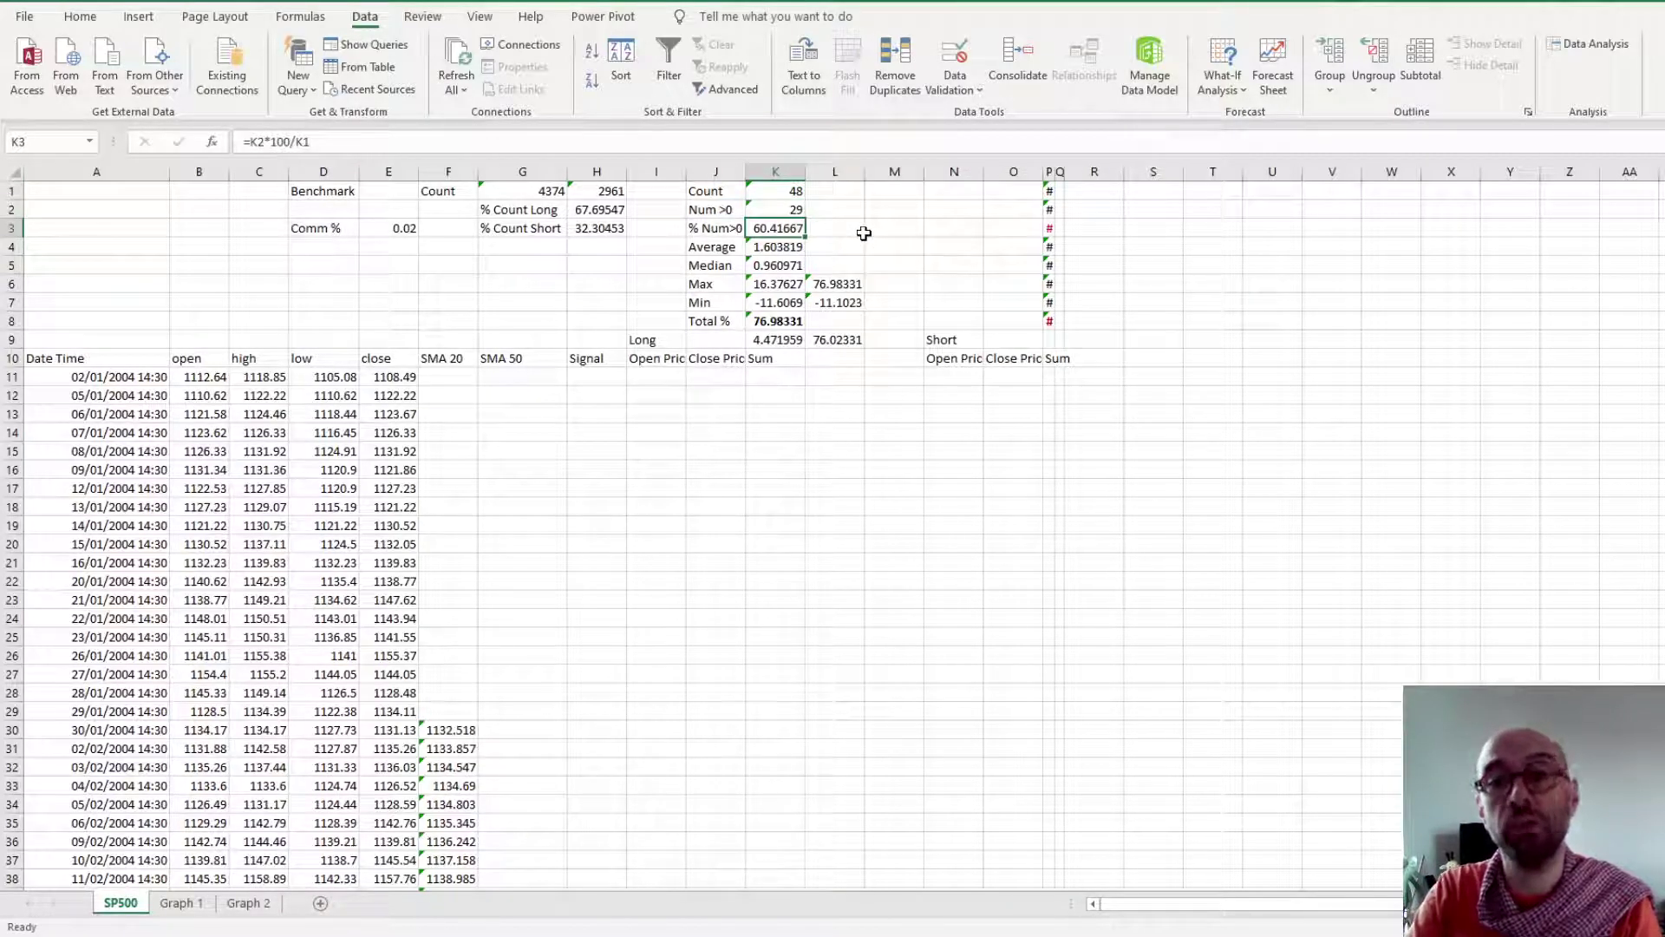
Step: Compare the average and median trade returns in K4 and K5, and check the maximum and minimum in K6 and K7
click(785, 248)
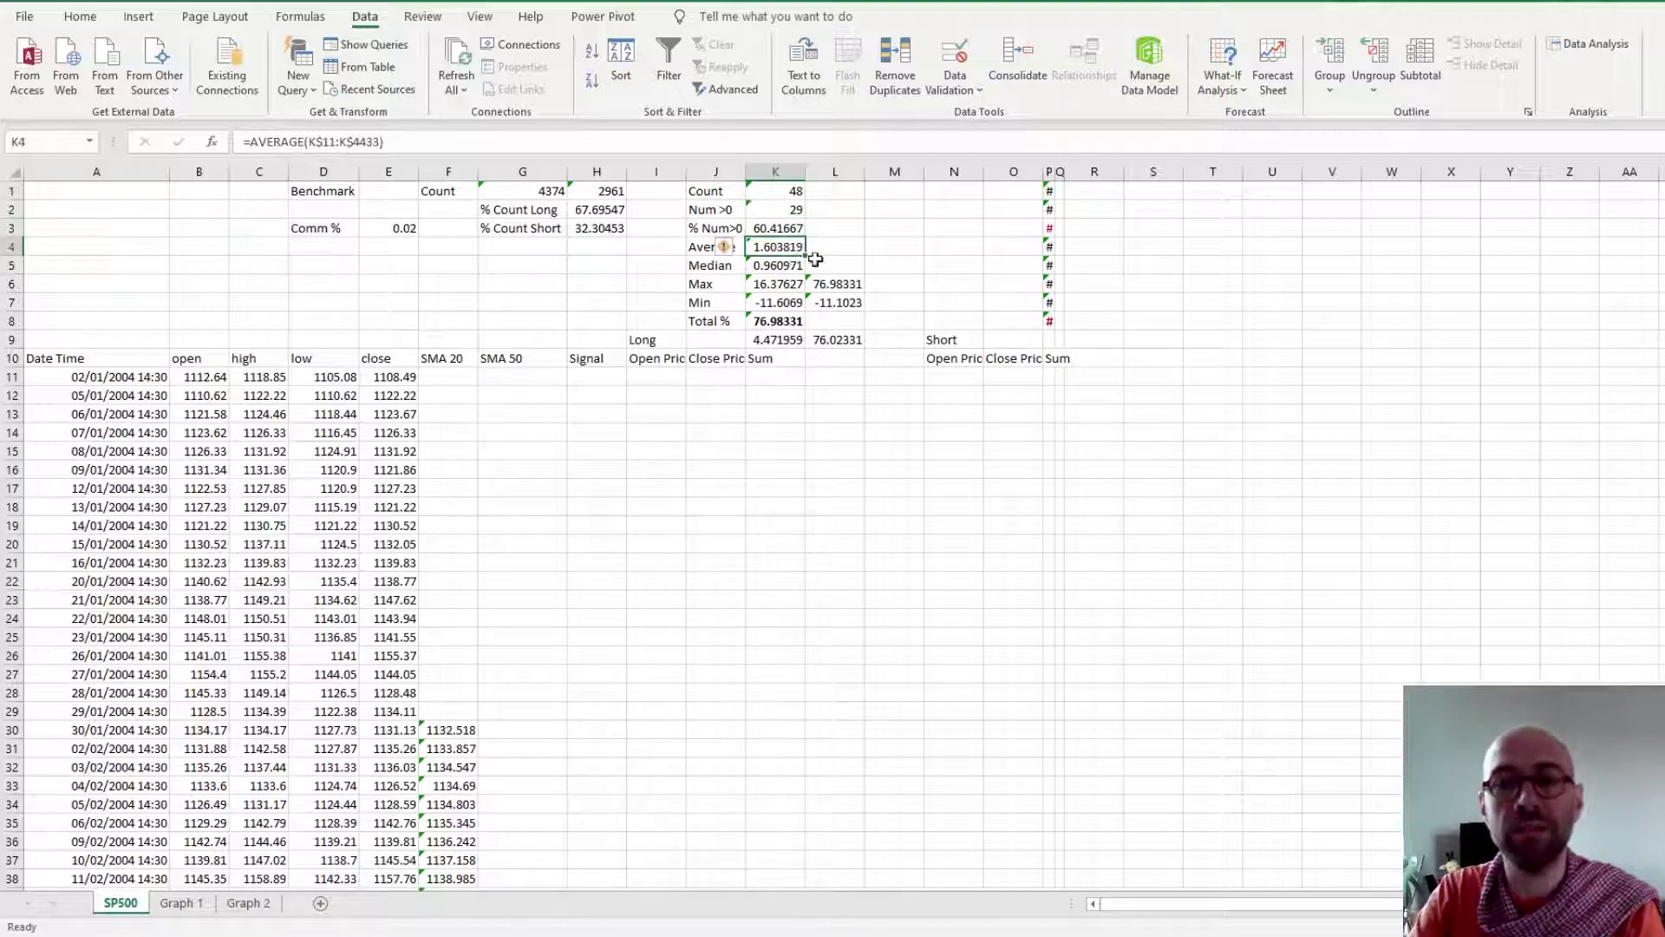
click(803, 264)
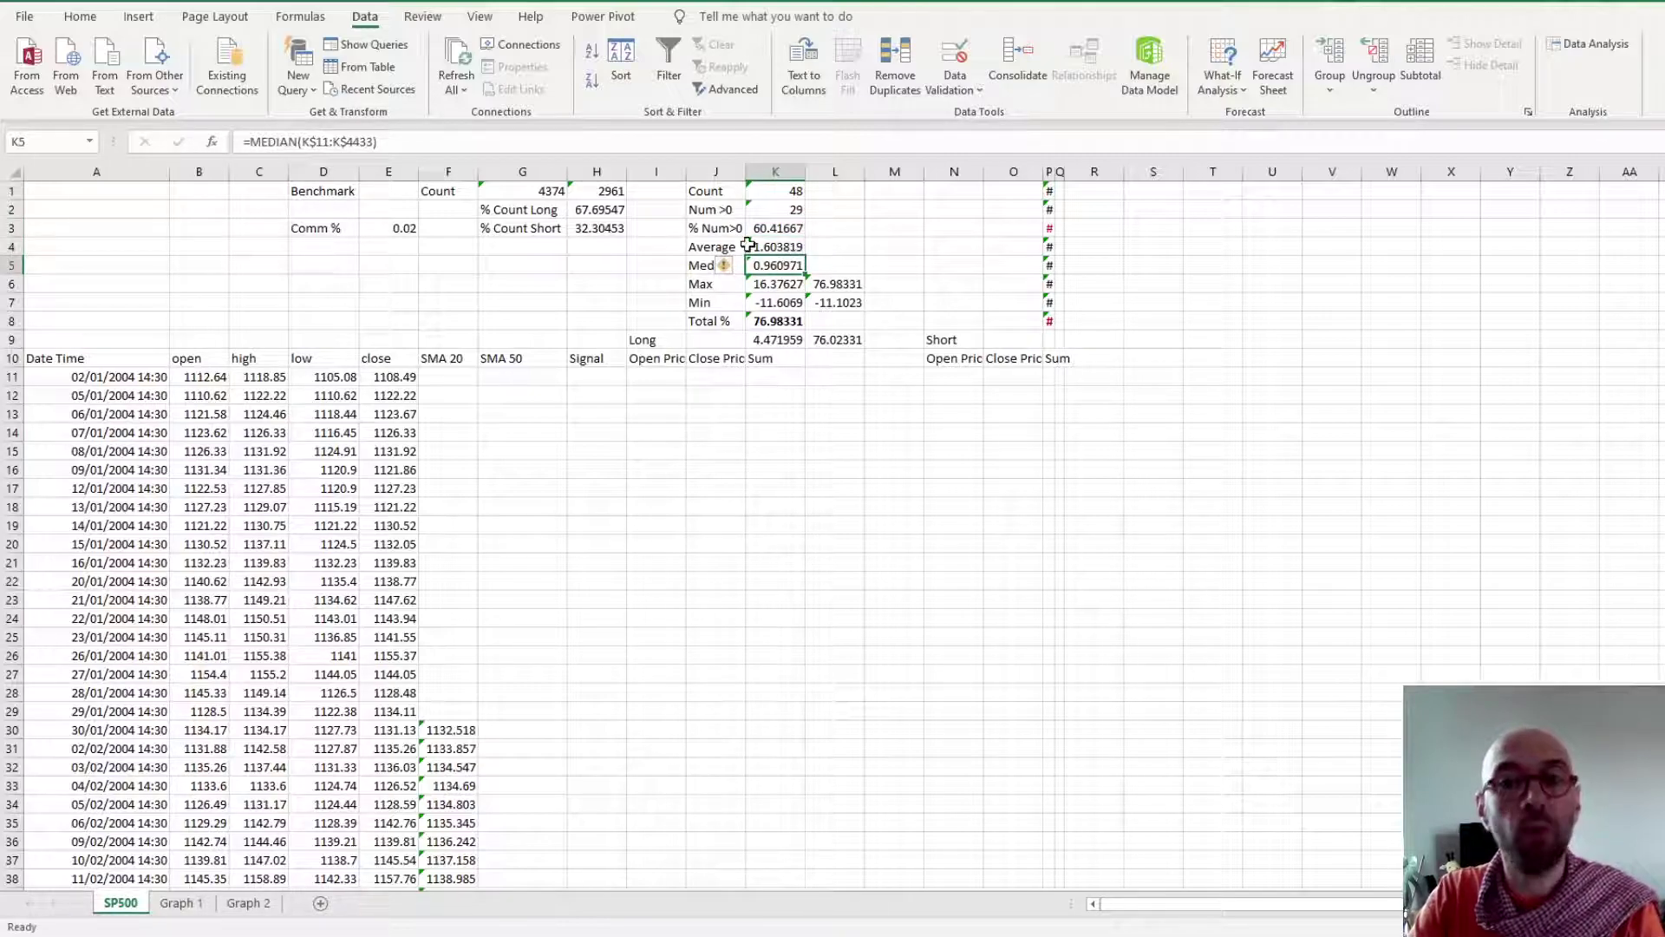
click(779, 250)
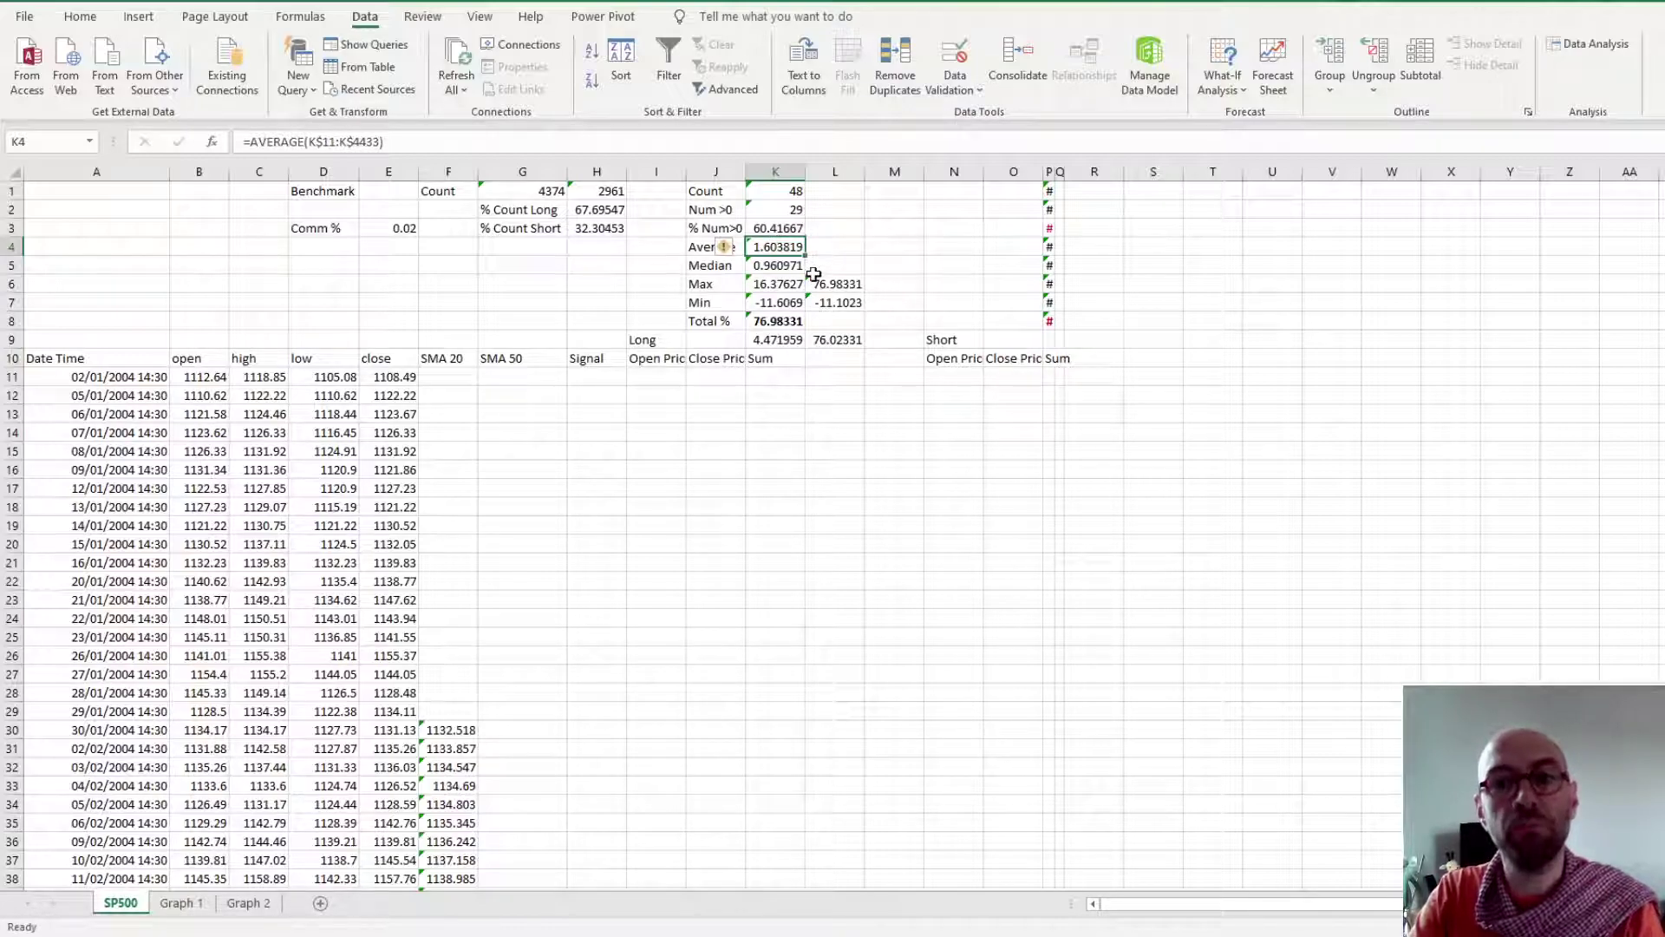
click(785, 269)
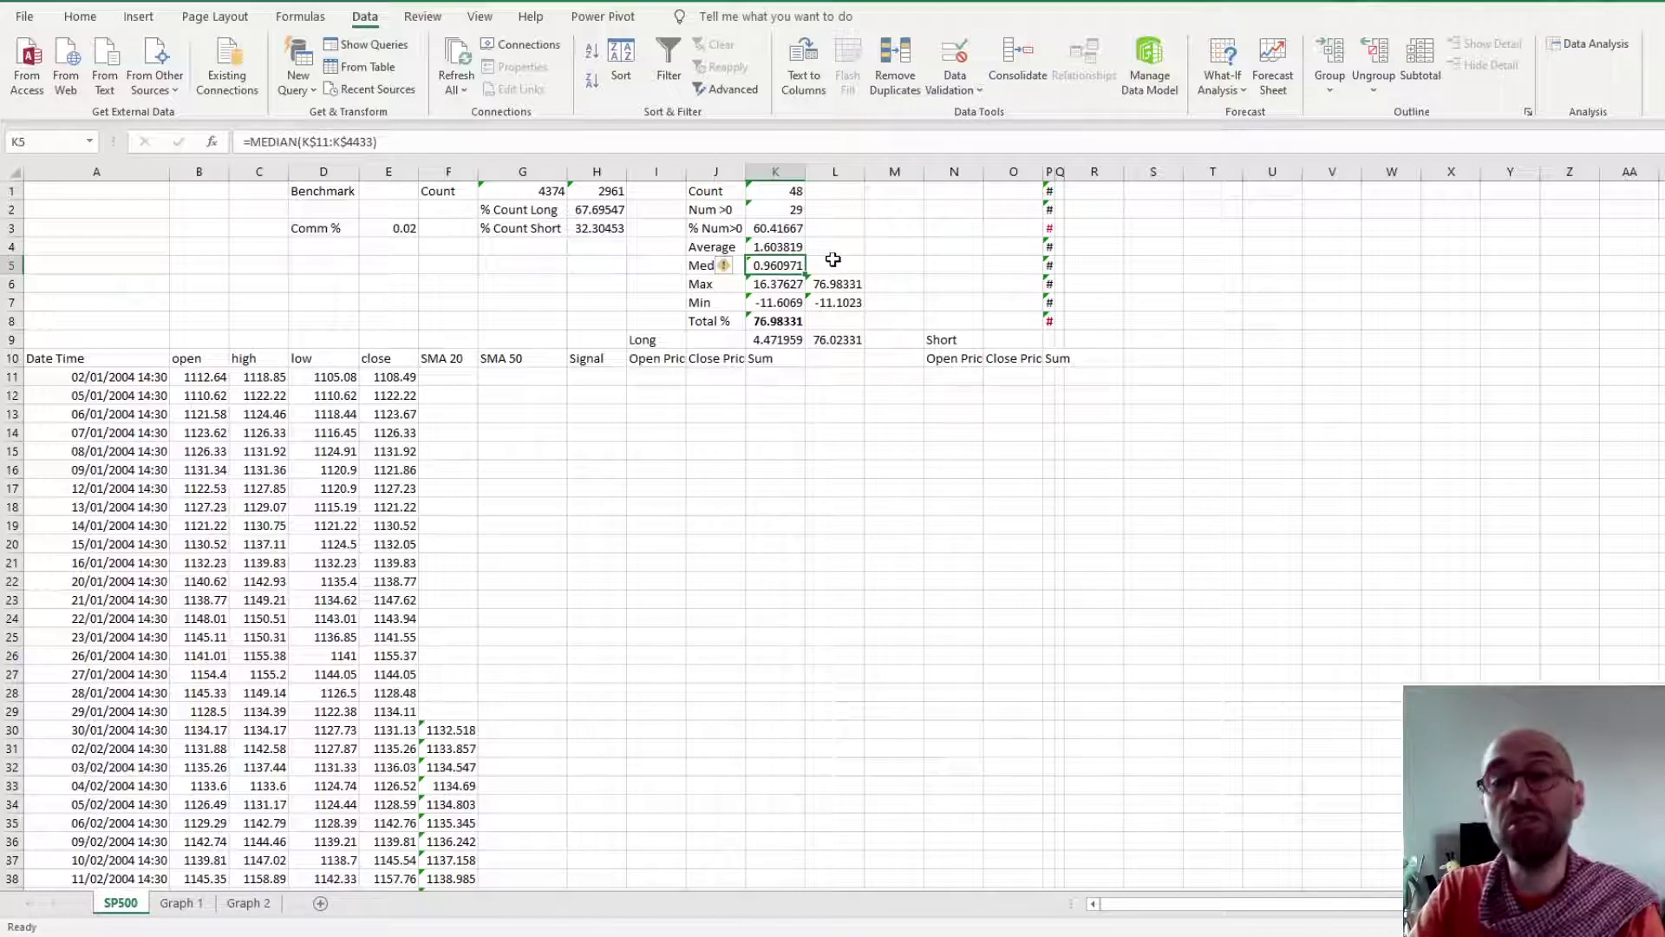
click(780, 285)
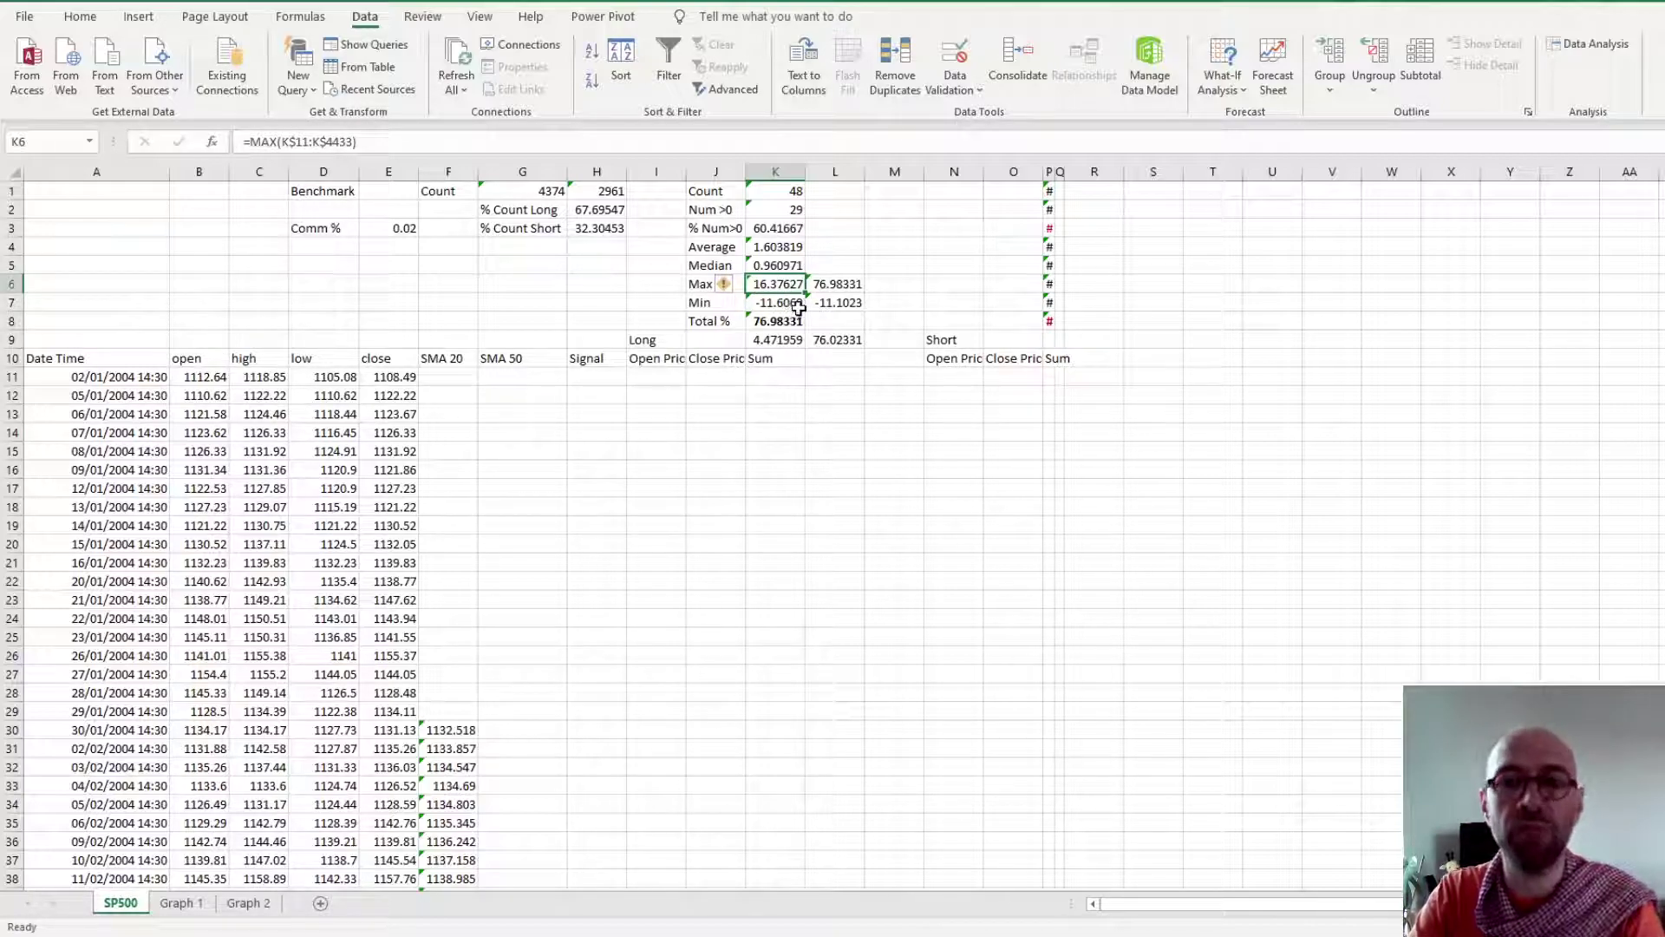
click(803, 308)
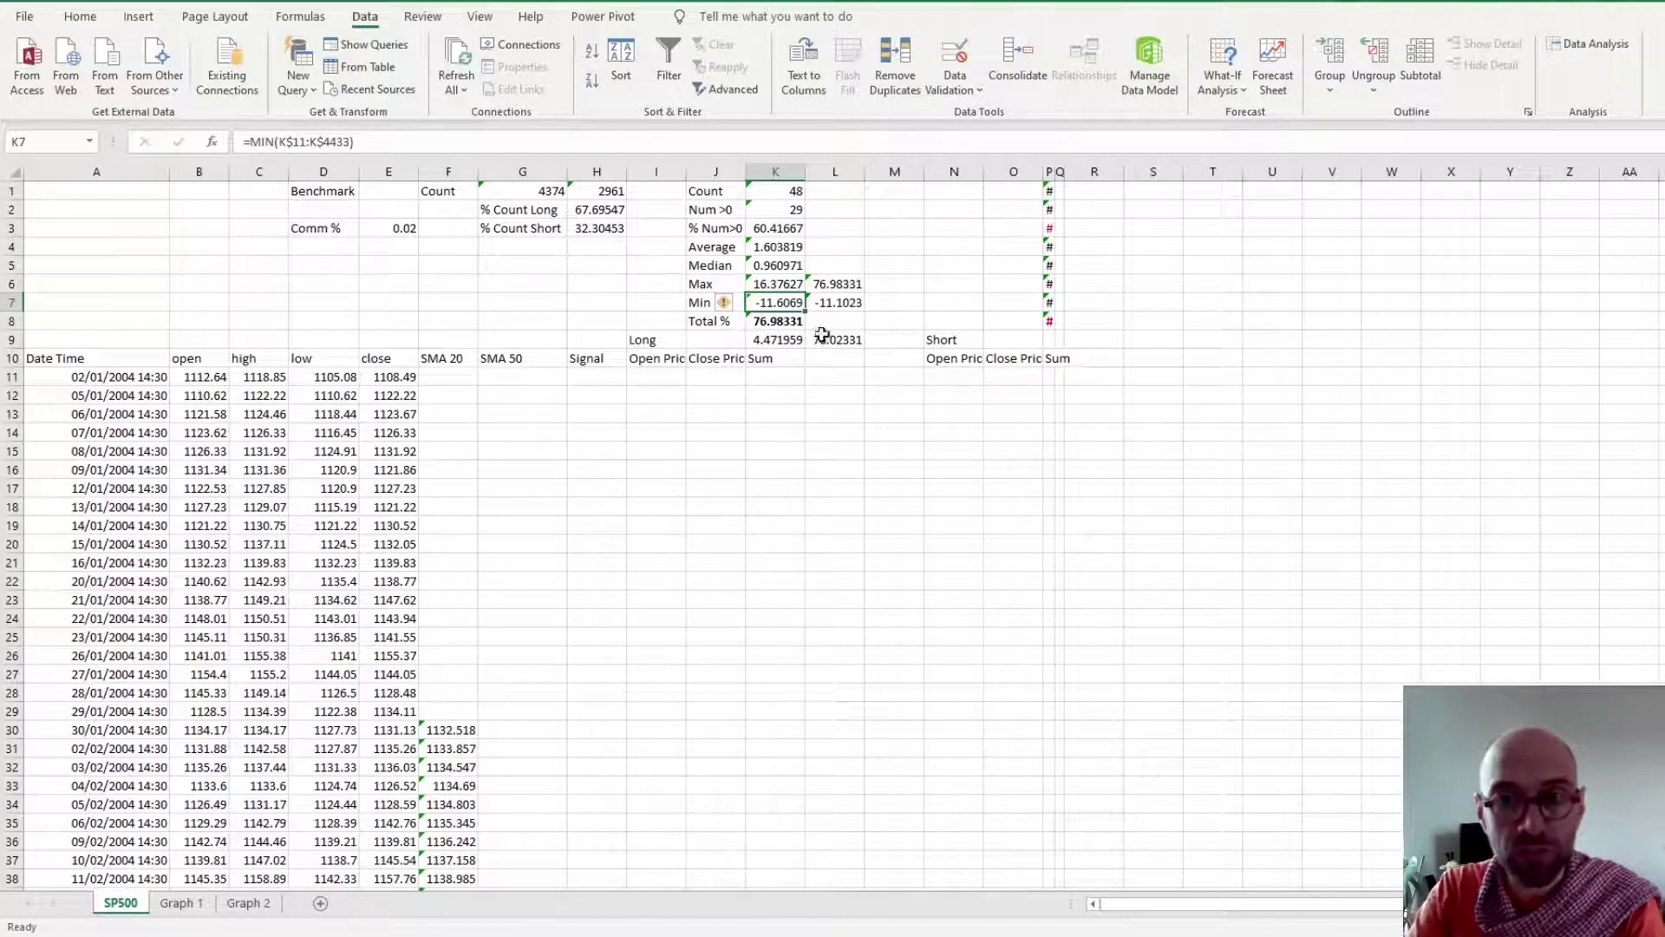
Step: Examine the total return in K8, the commission-adjusted total in L9 and the yearly return formula in K9
click(781, 320)
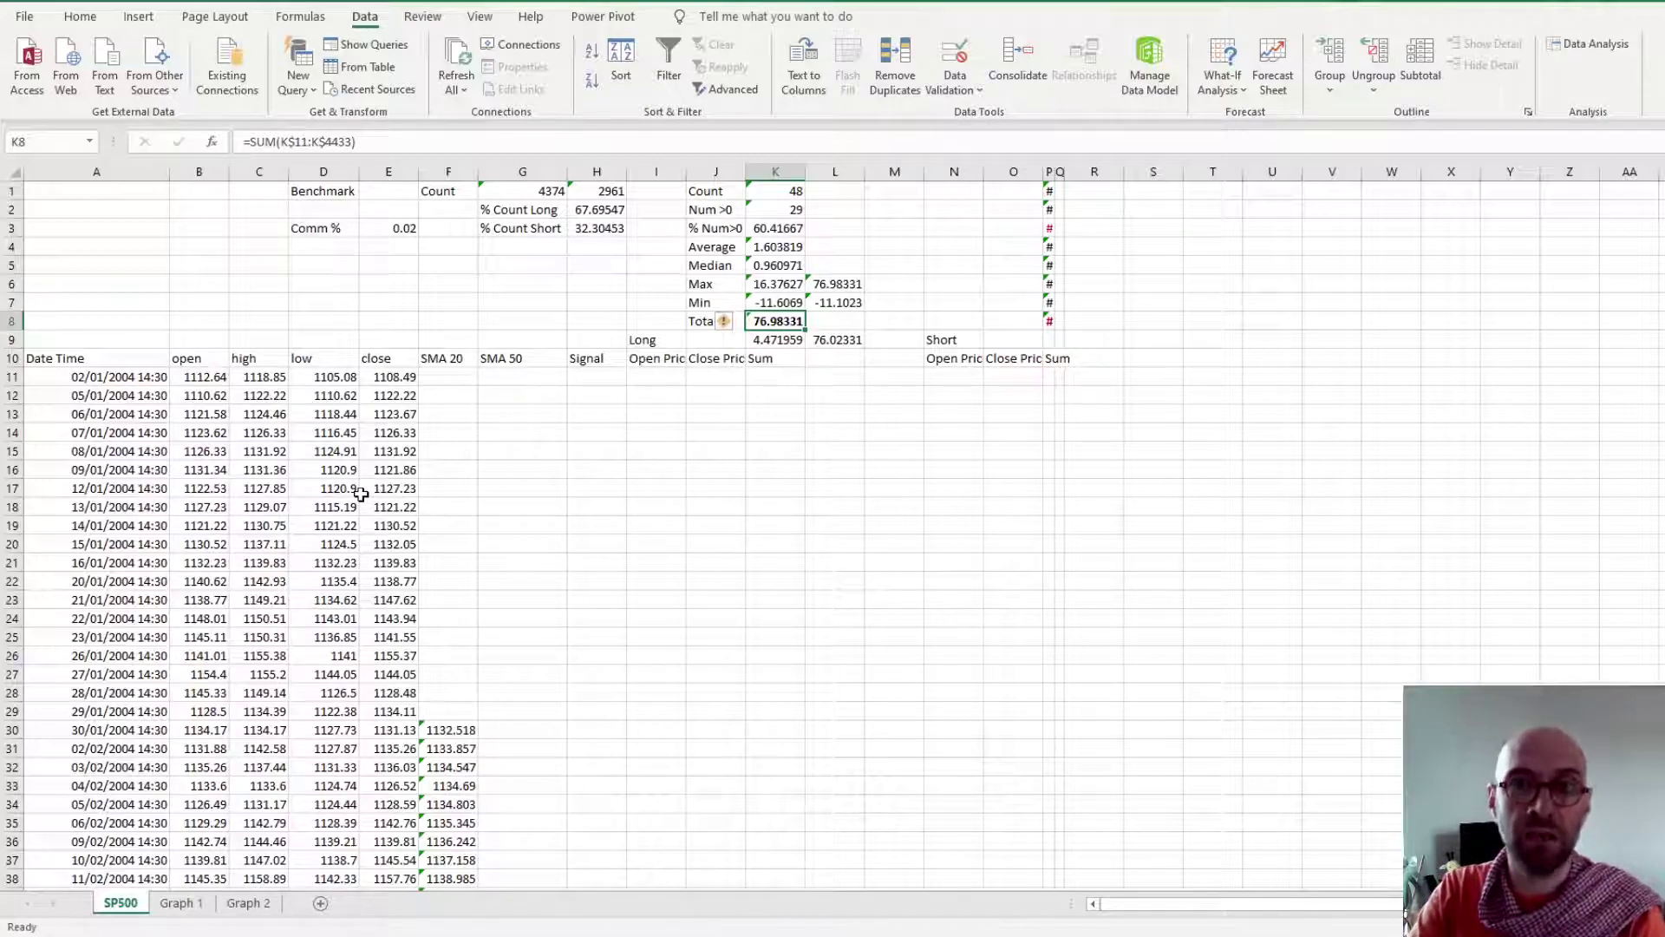
click(207, 523)
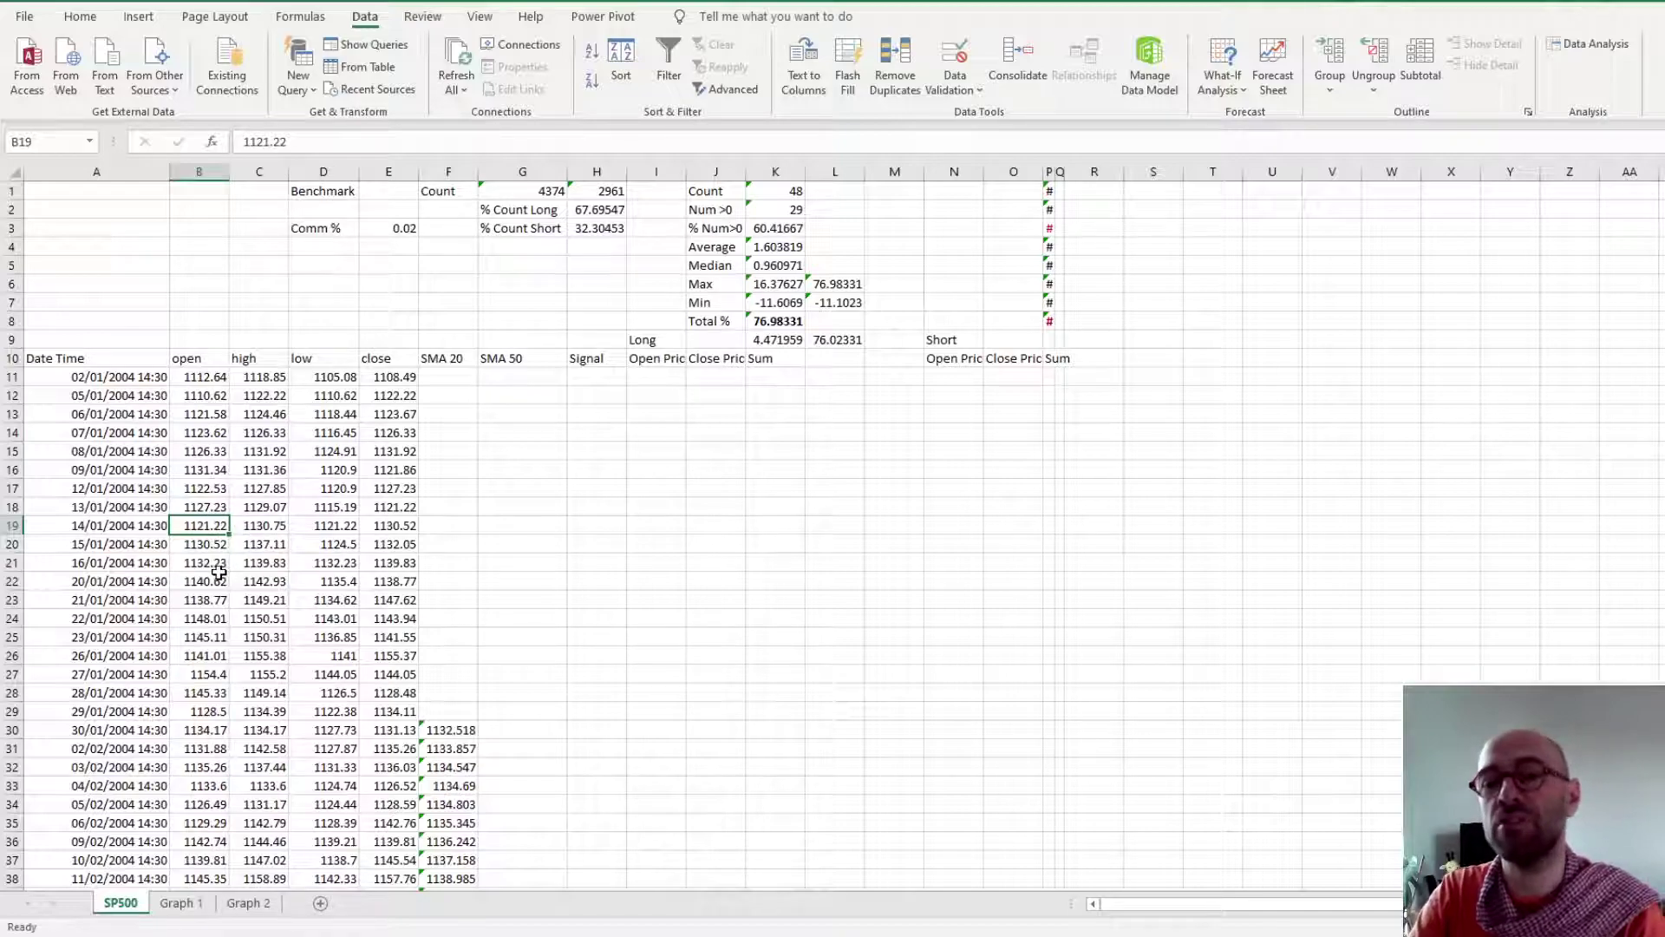
click(843, 339)
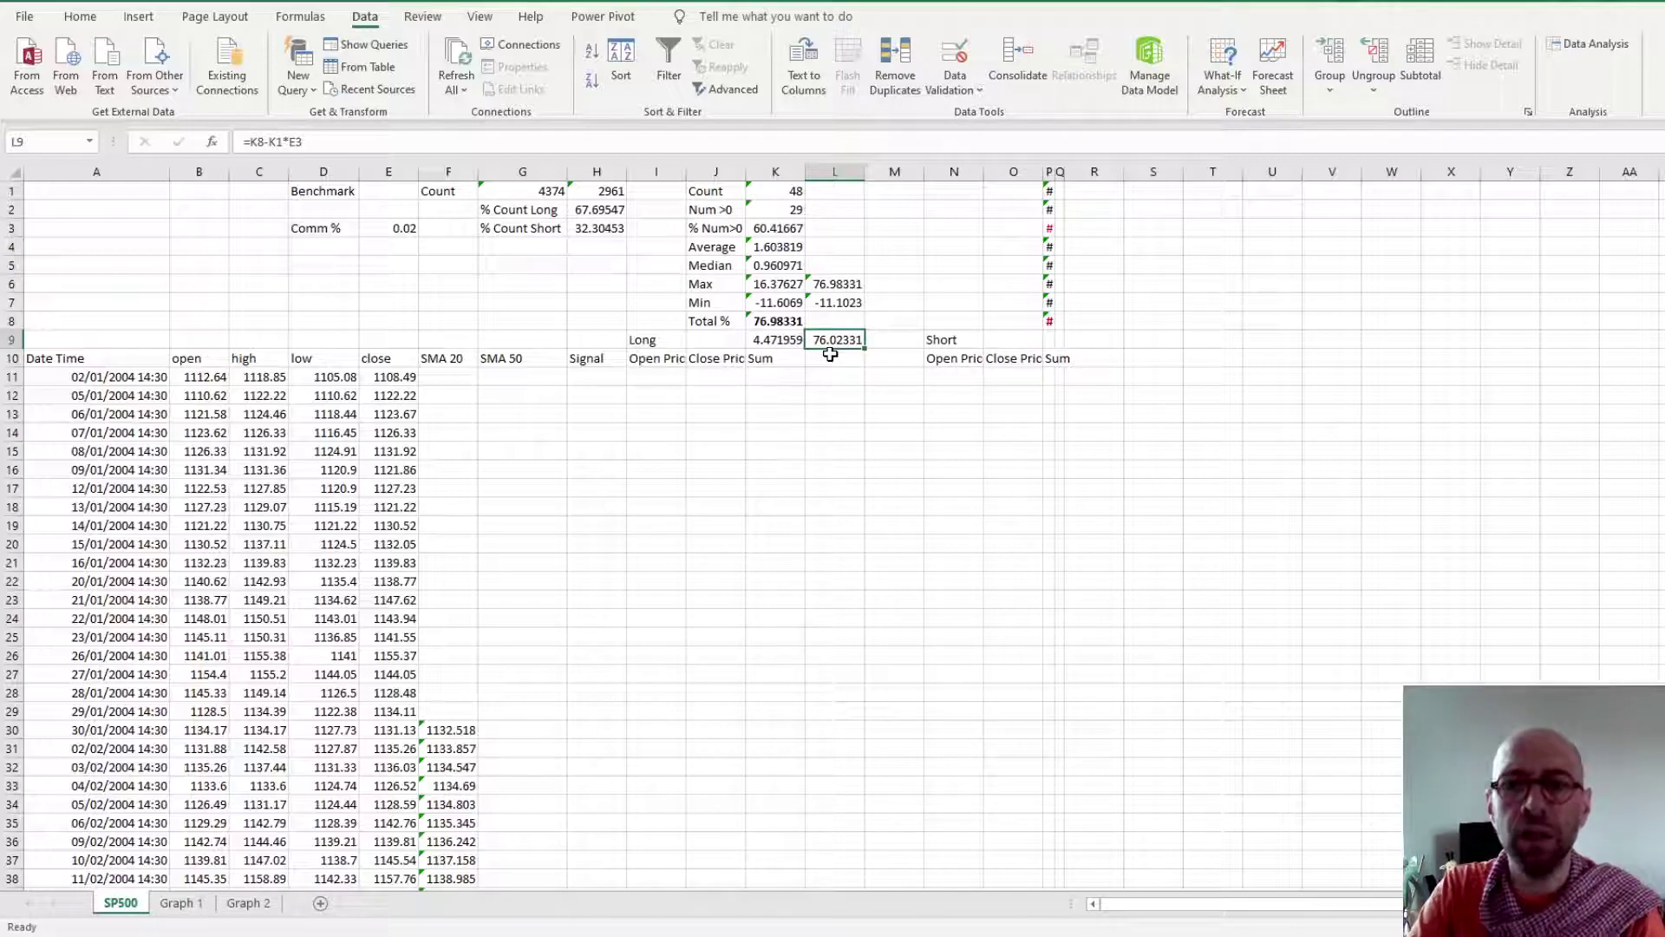
click(770, 320)
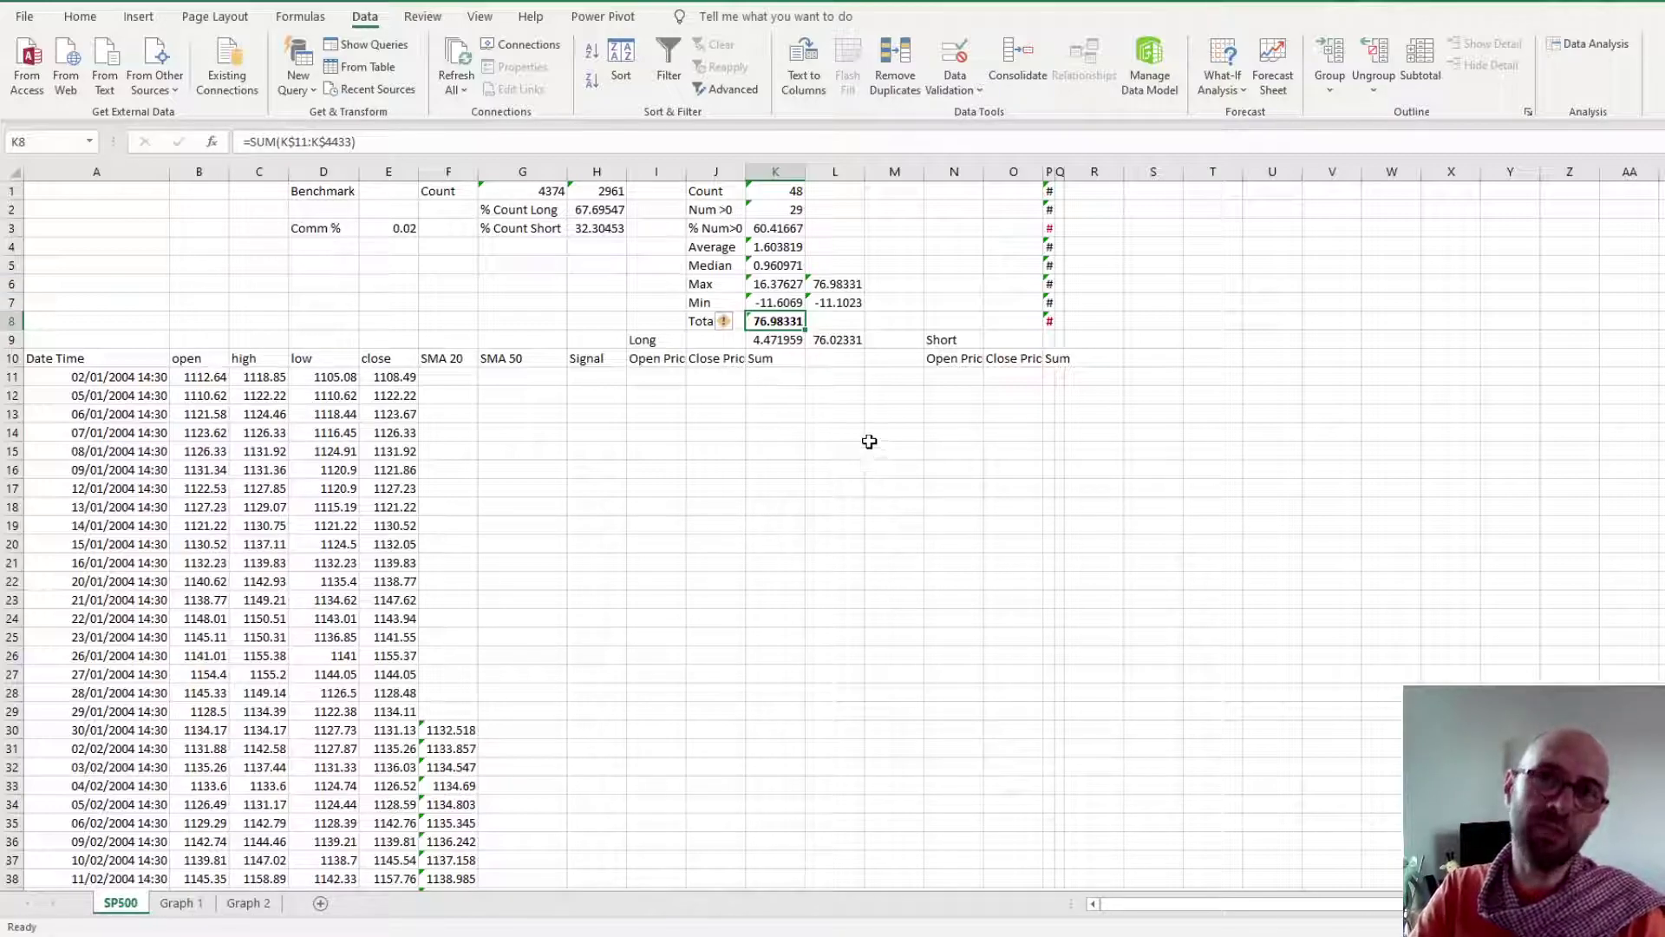
click(779, 339)
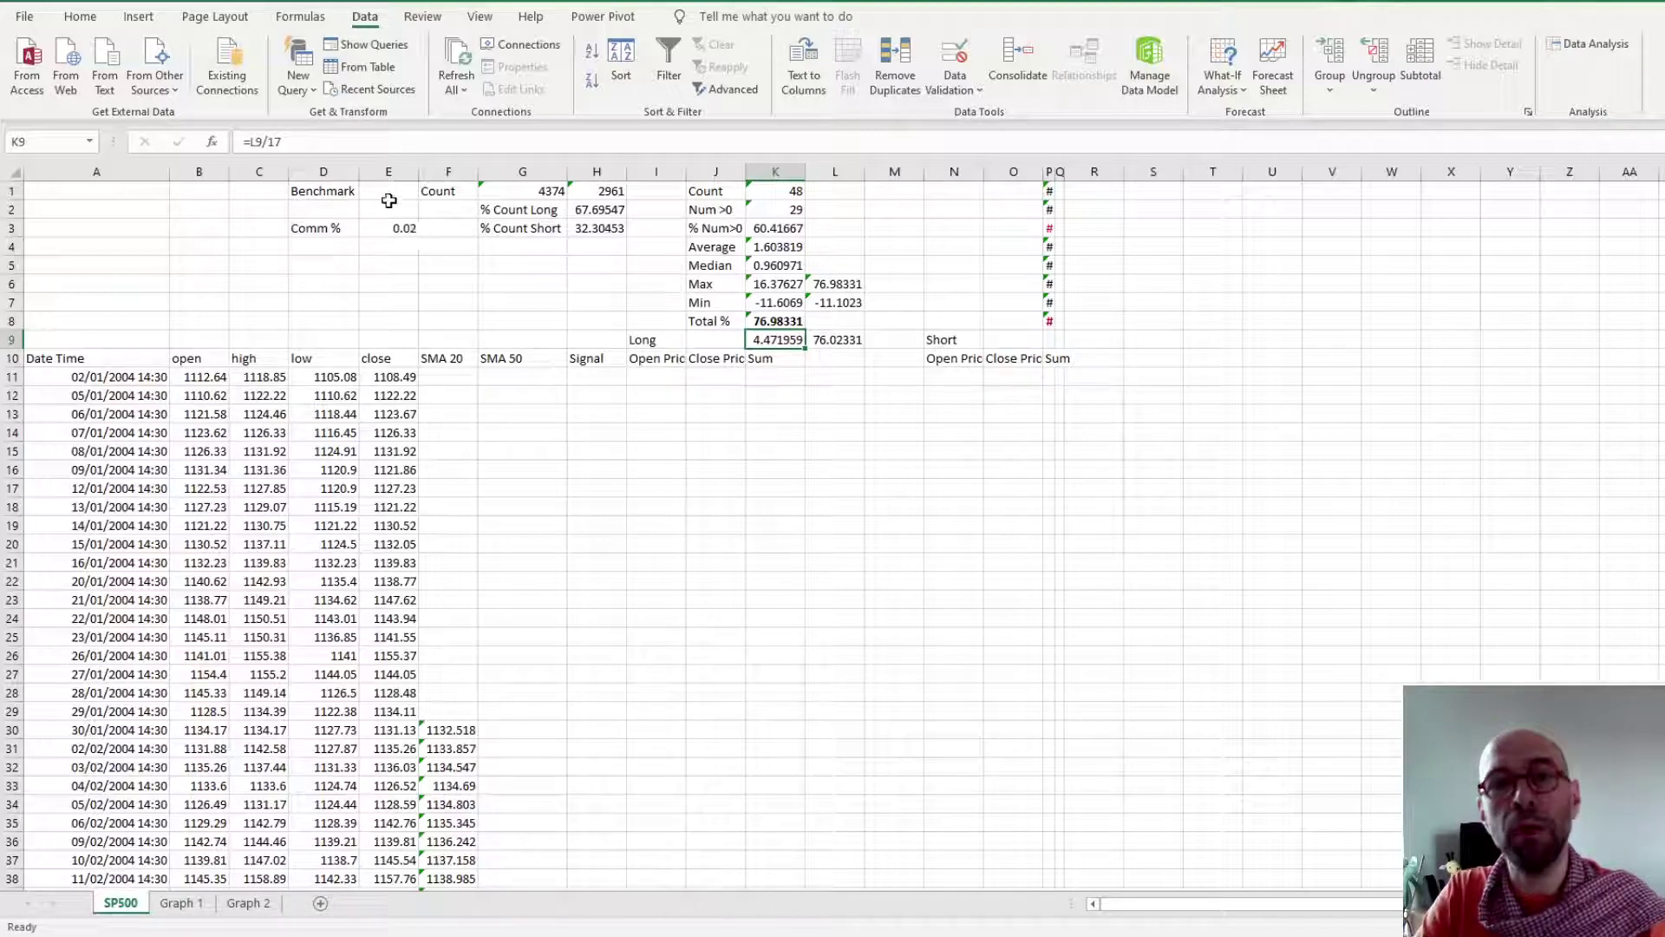
Step: Change the font colour of the benchmark value in E1 to black
click(389, 189)
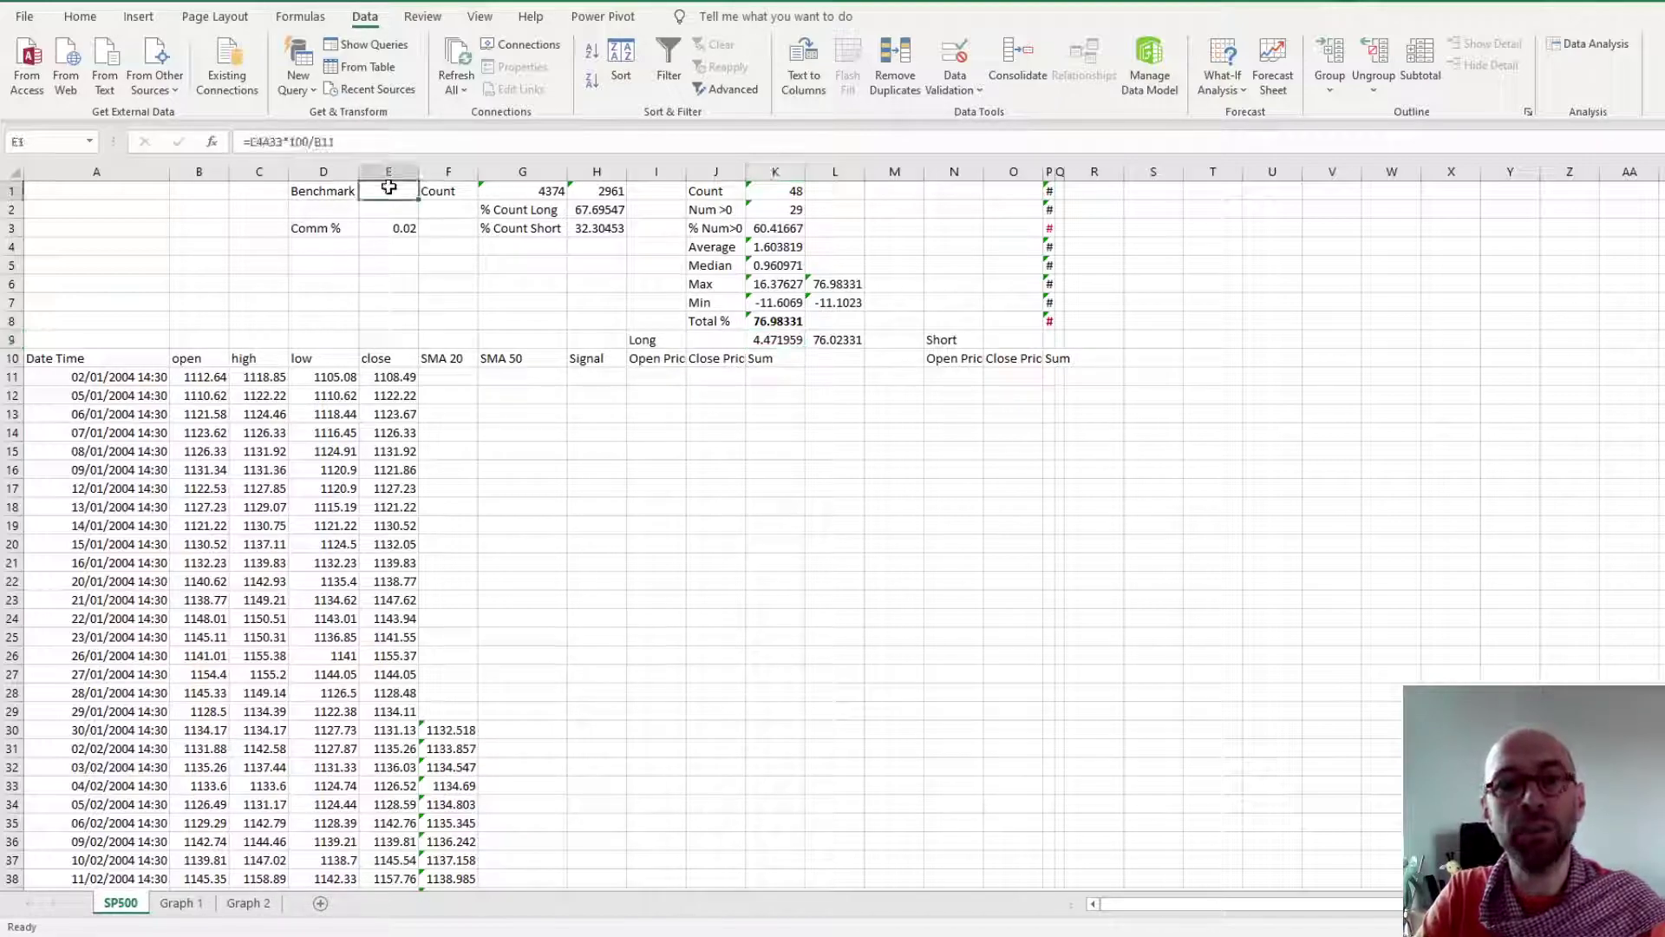
click(81, 16)
click(353, 83)
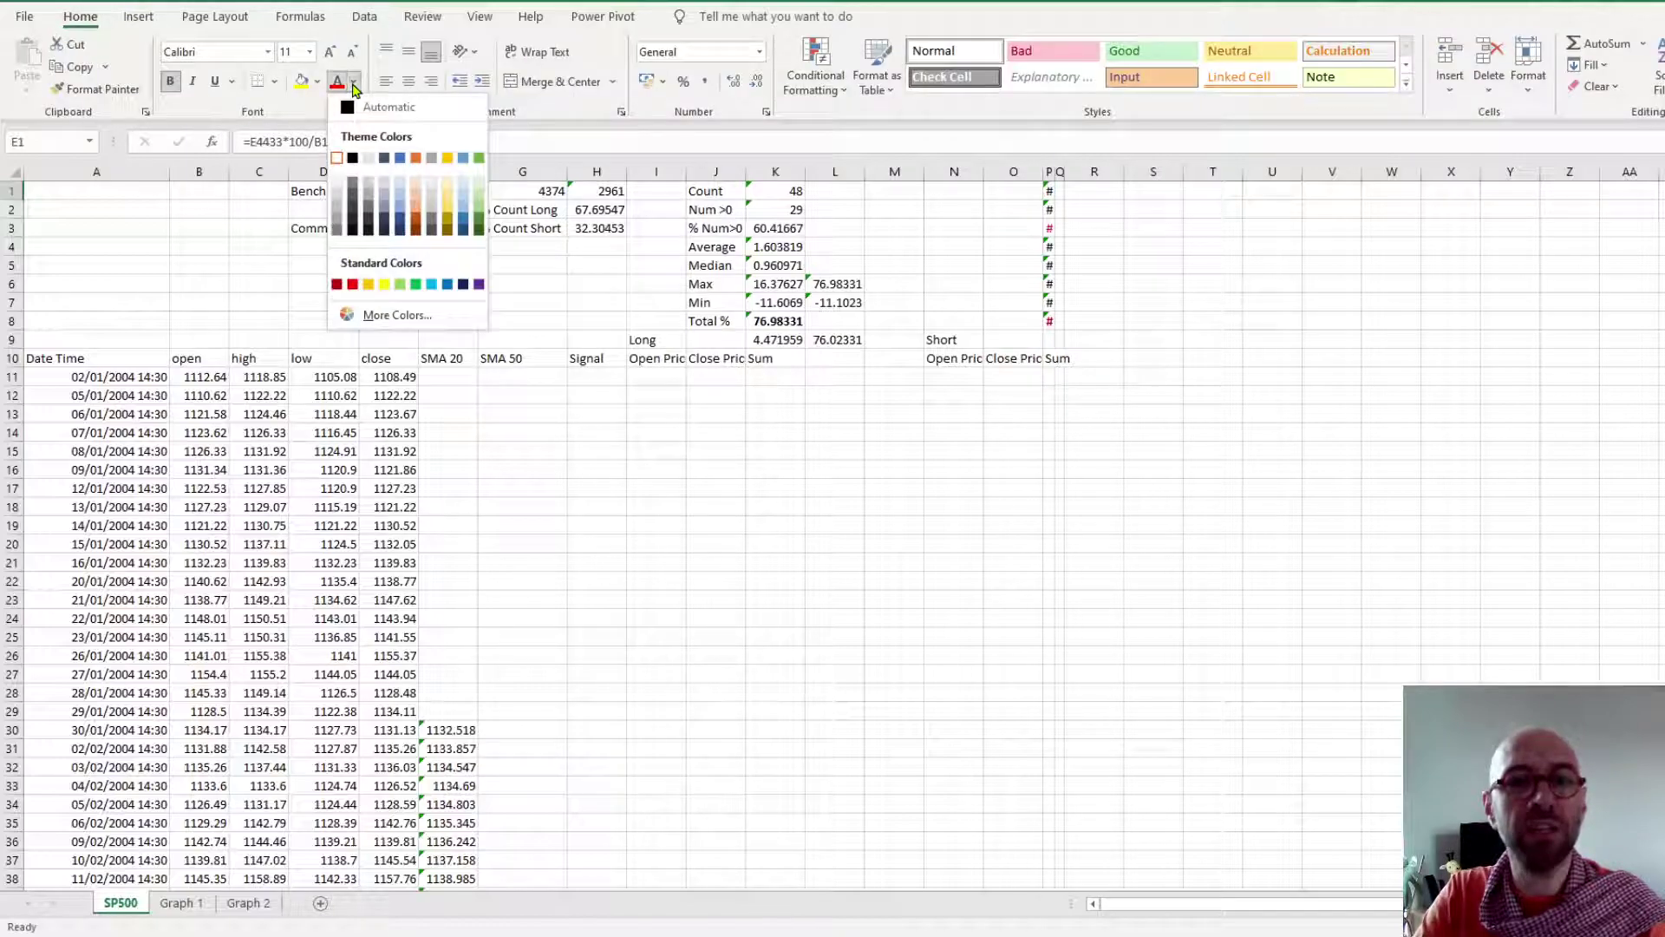
click(351, 161)
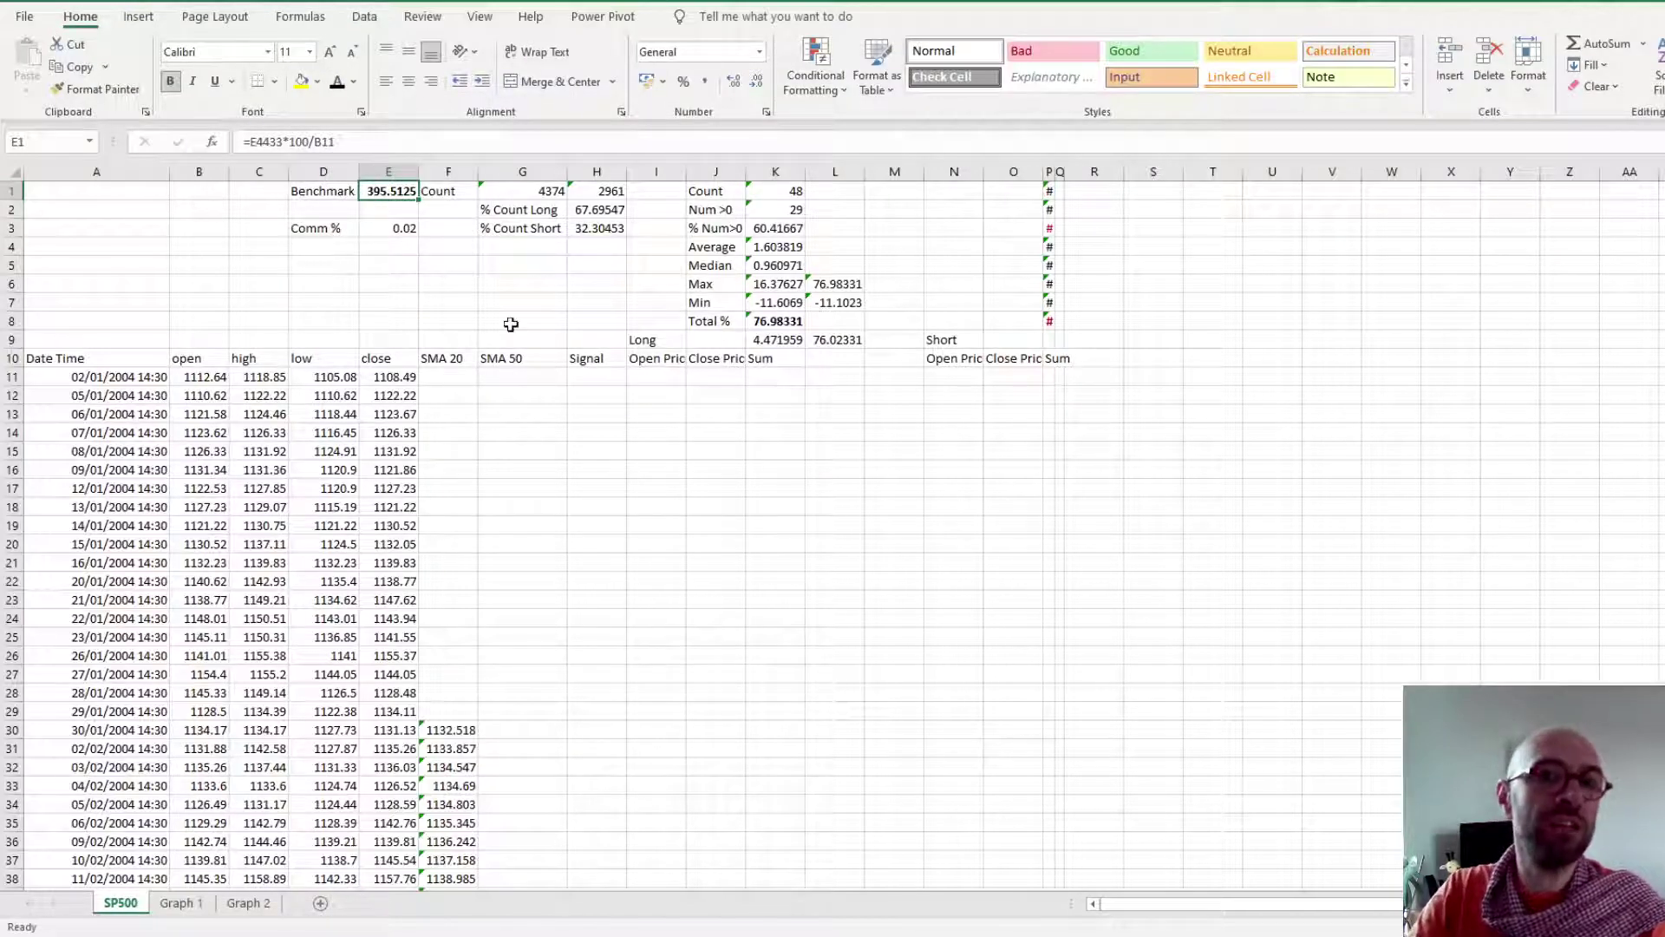
click(394, 208)
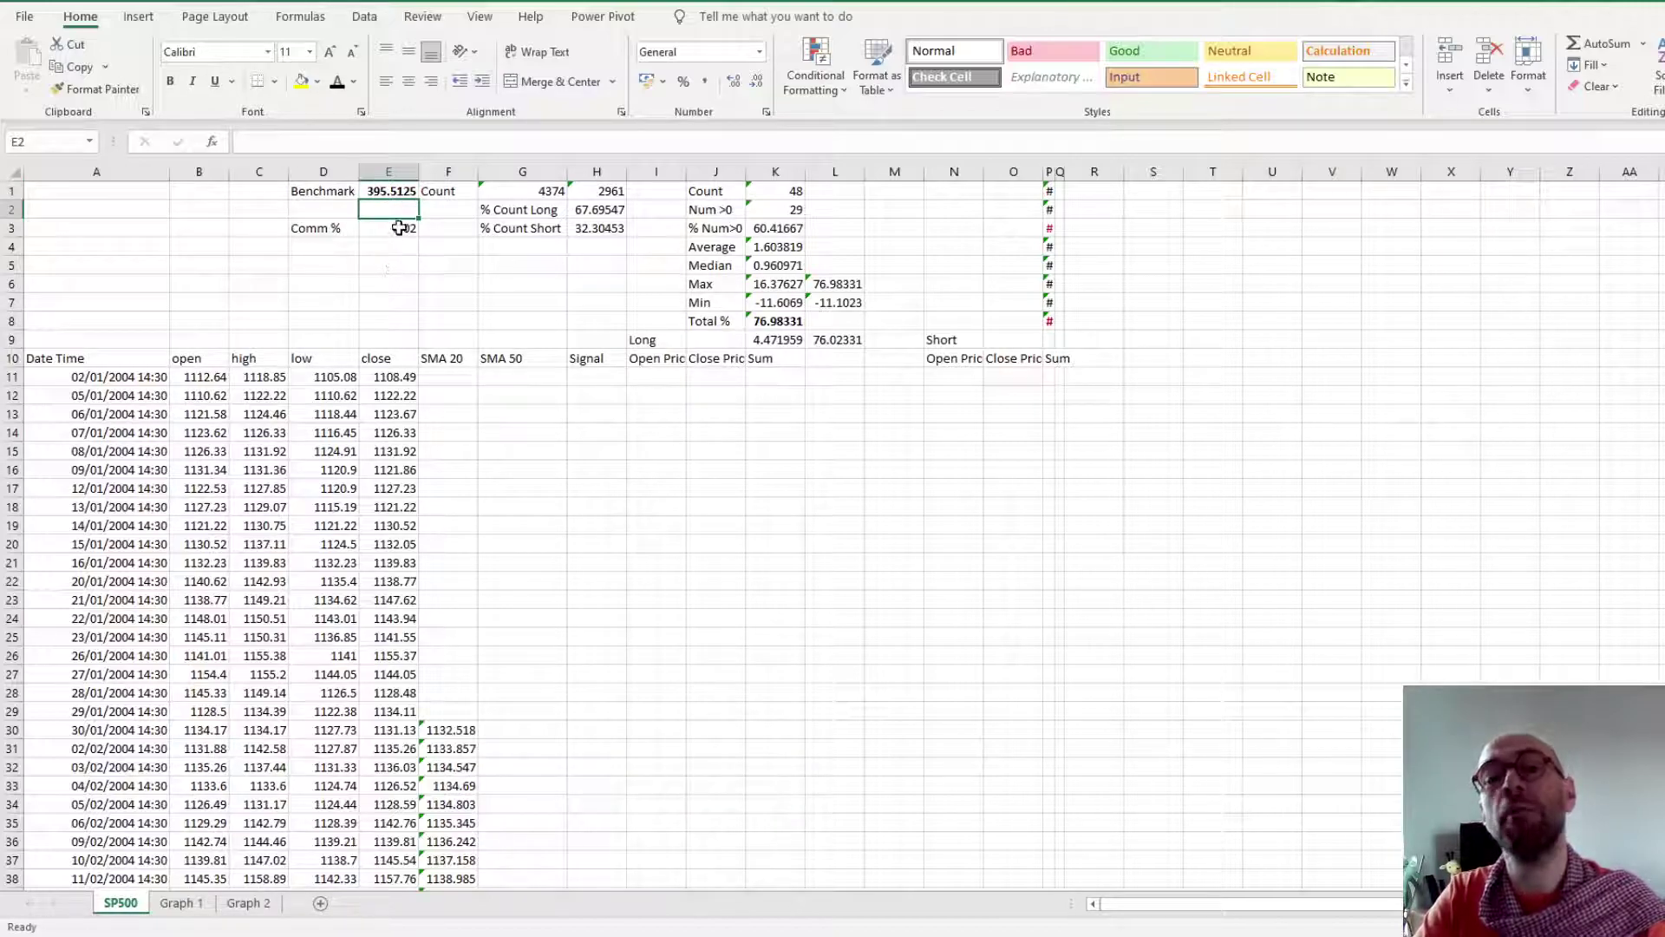
click(395, 193)
key(ctrl+b)
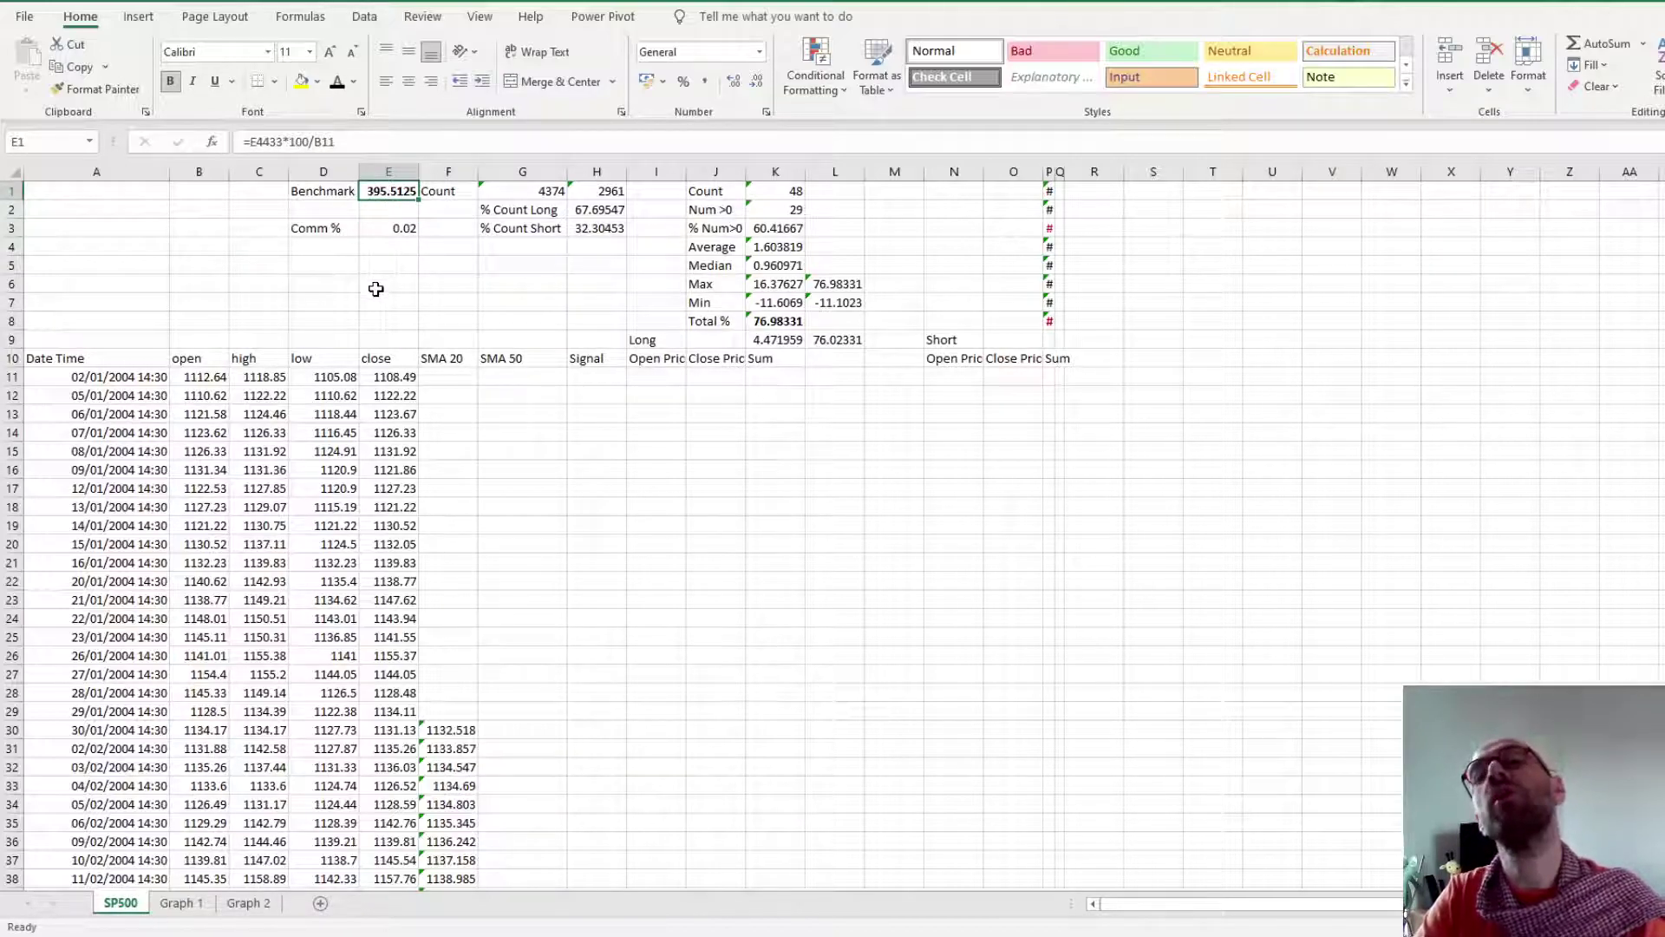
Step: Compare the benchmark in E1 with the long strategy's total return in K8, minimum in K7 and winning-trade count in K2
click(298, 194)
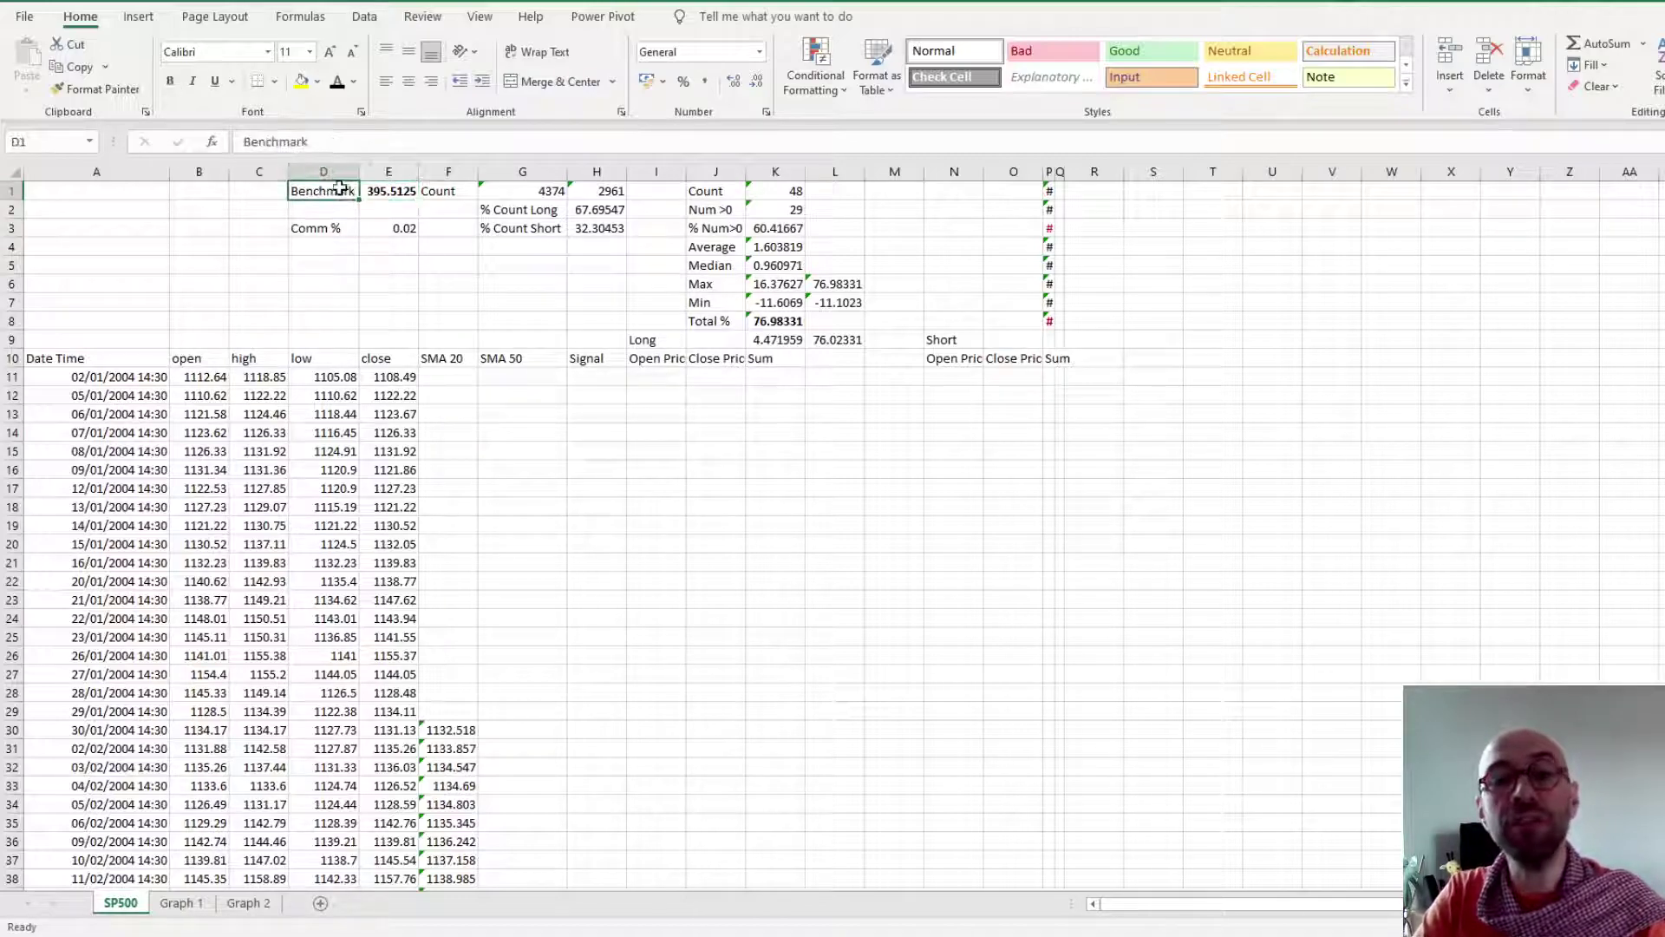
drag(382, 193, 321, 193)
click(328, 203)
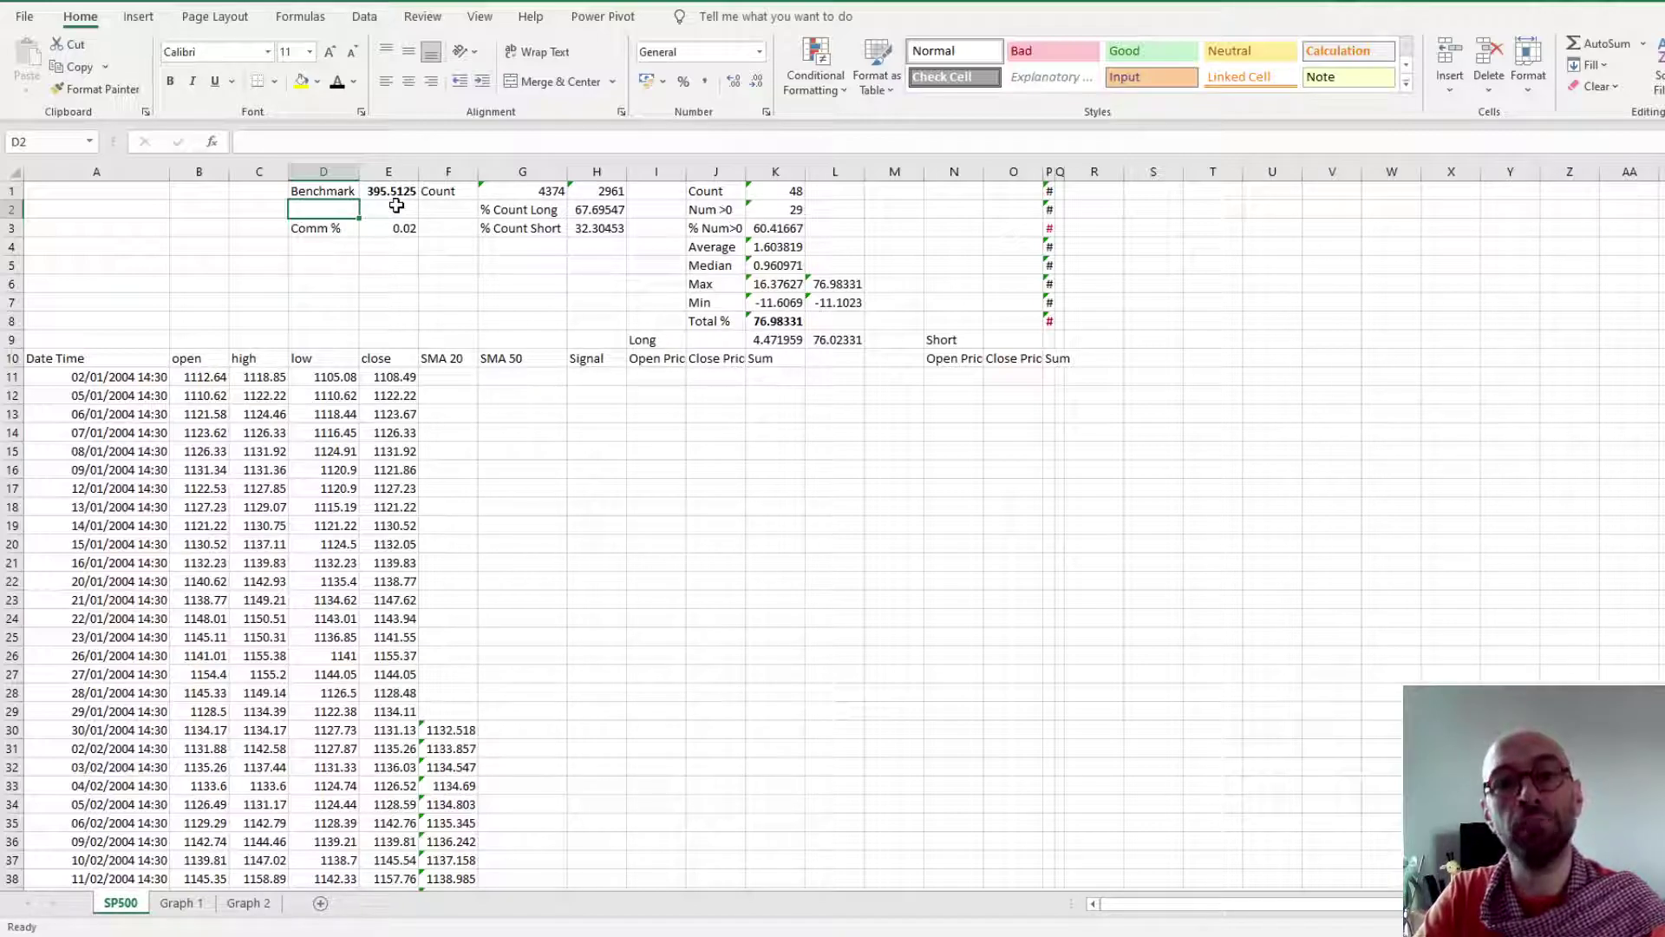
click(767, 304)
click(767, 319)
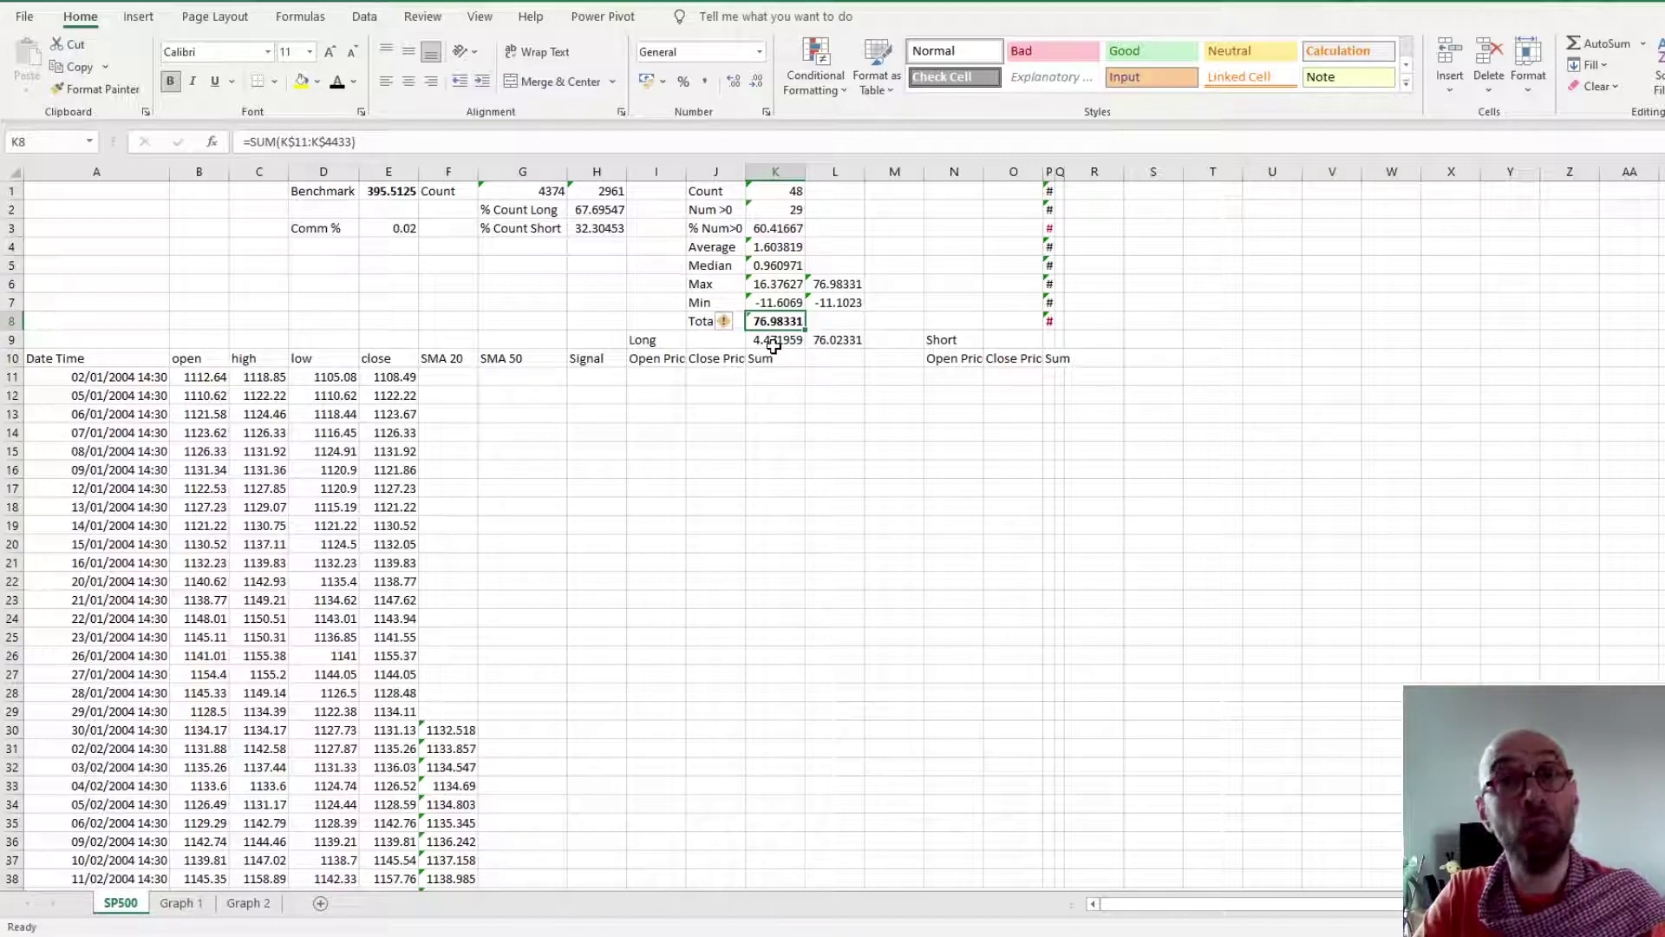
click(778, 304)
click(780, 322)
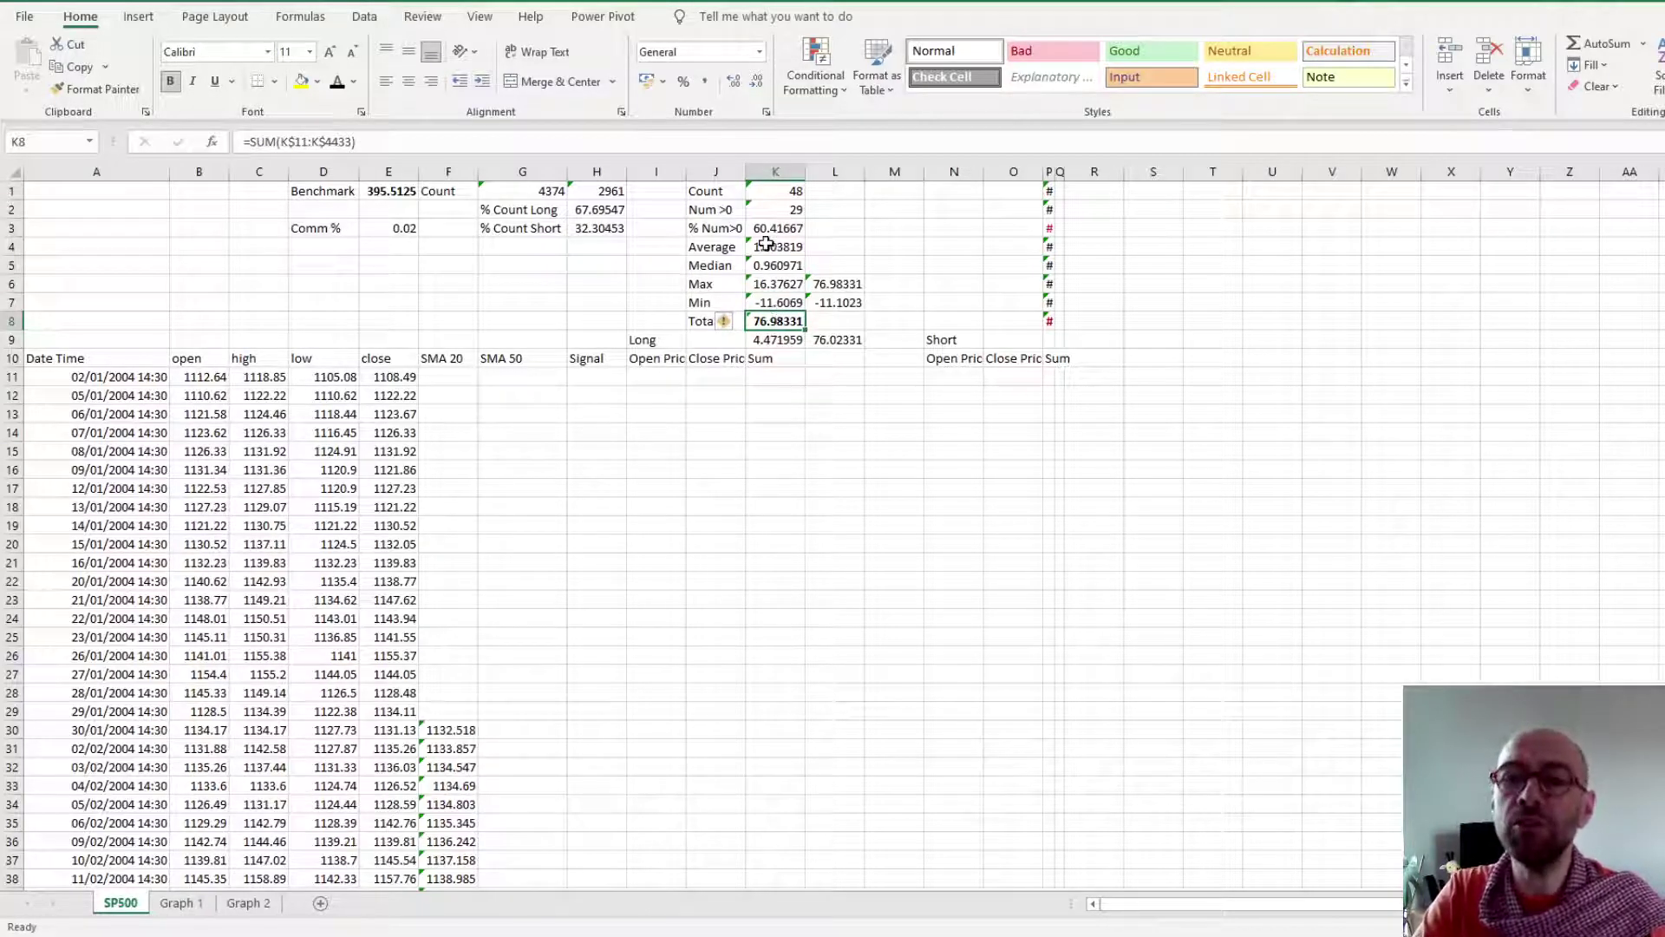
click(772, 206)
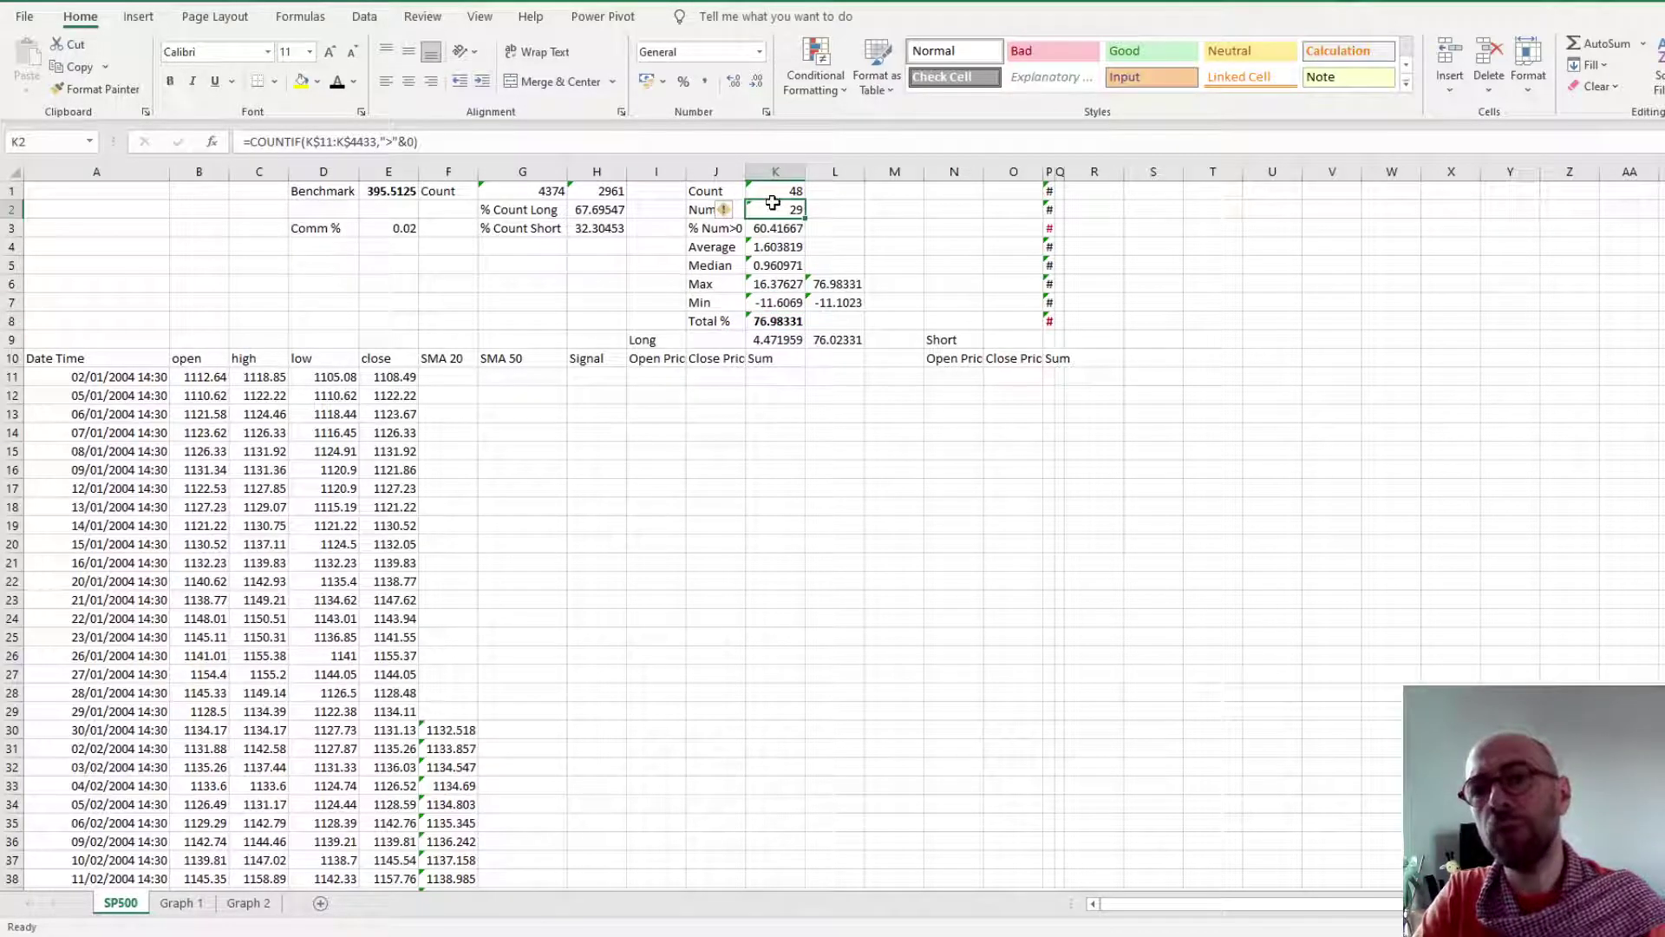
click(651, 292)
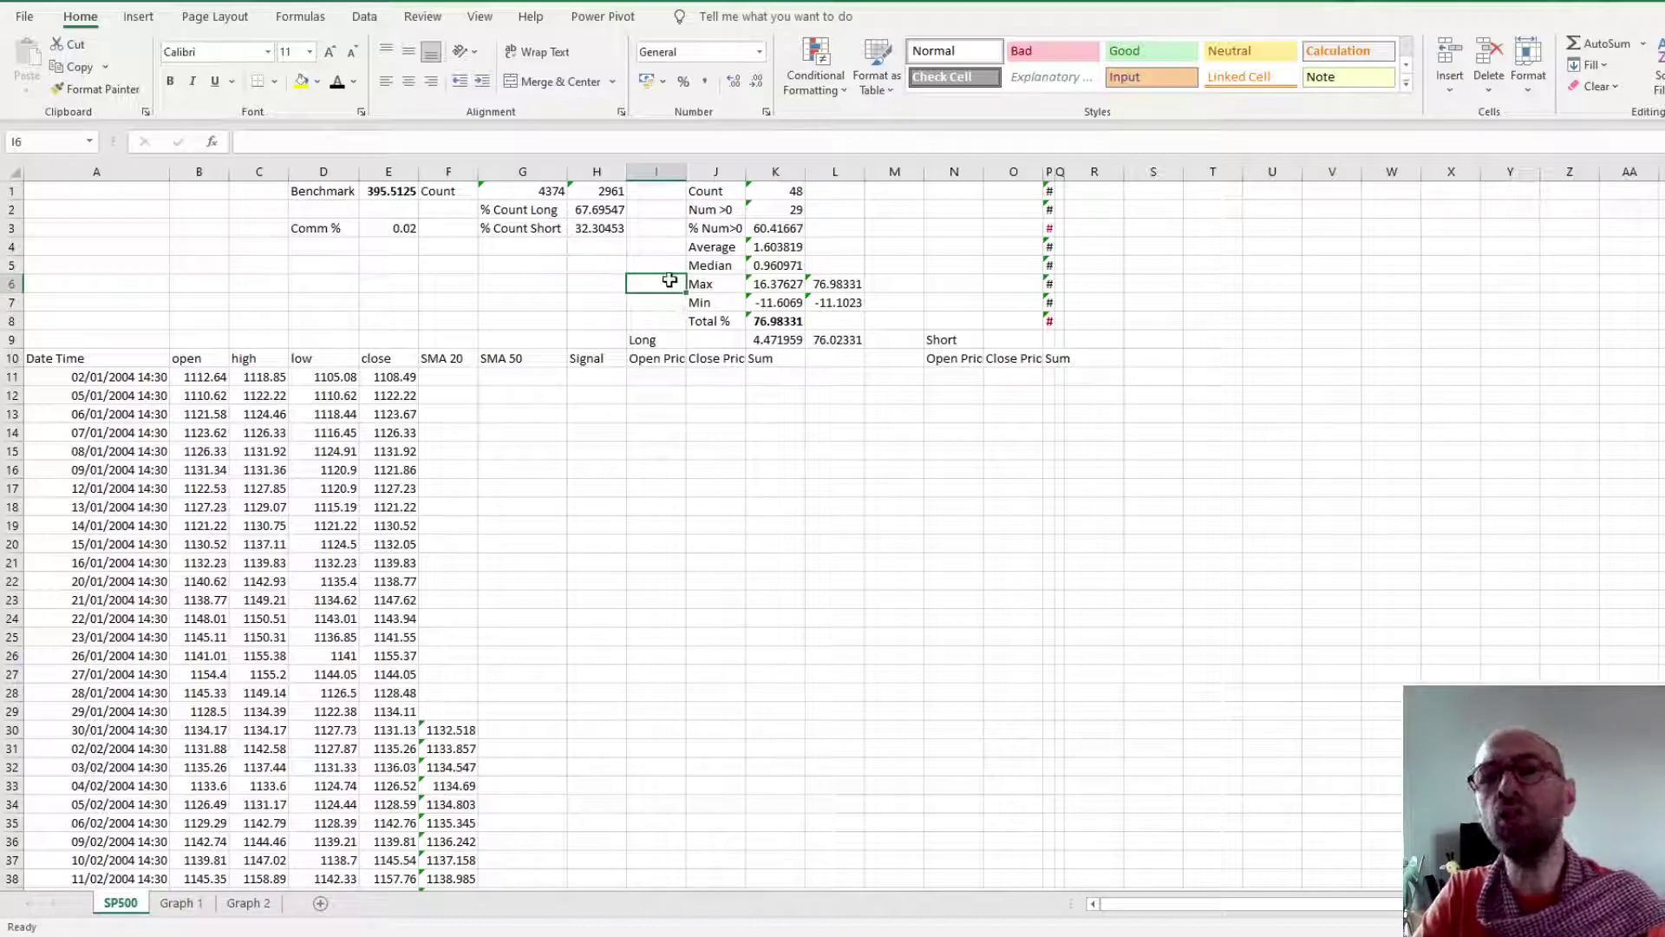
click(377, 189)
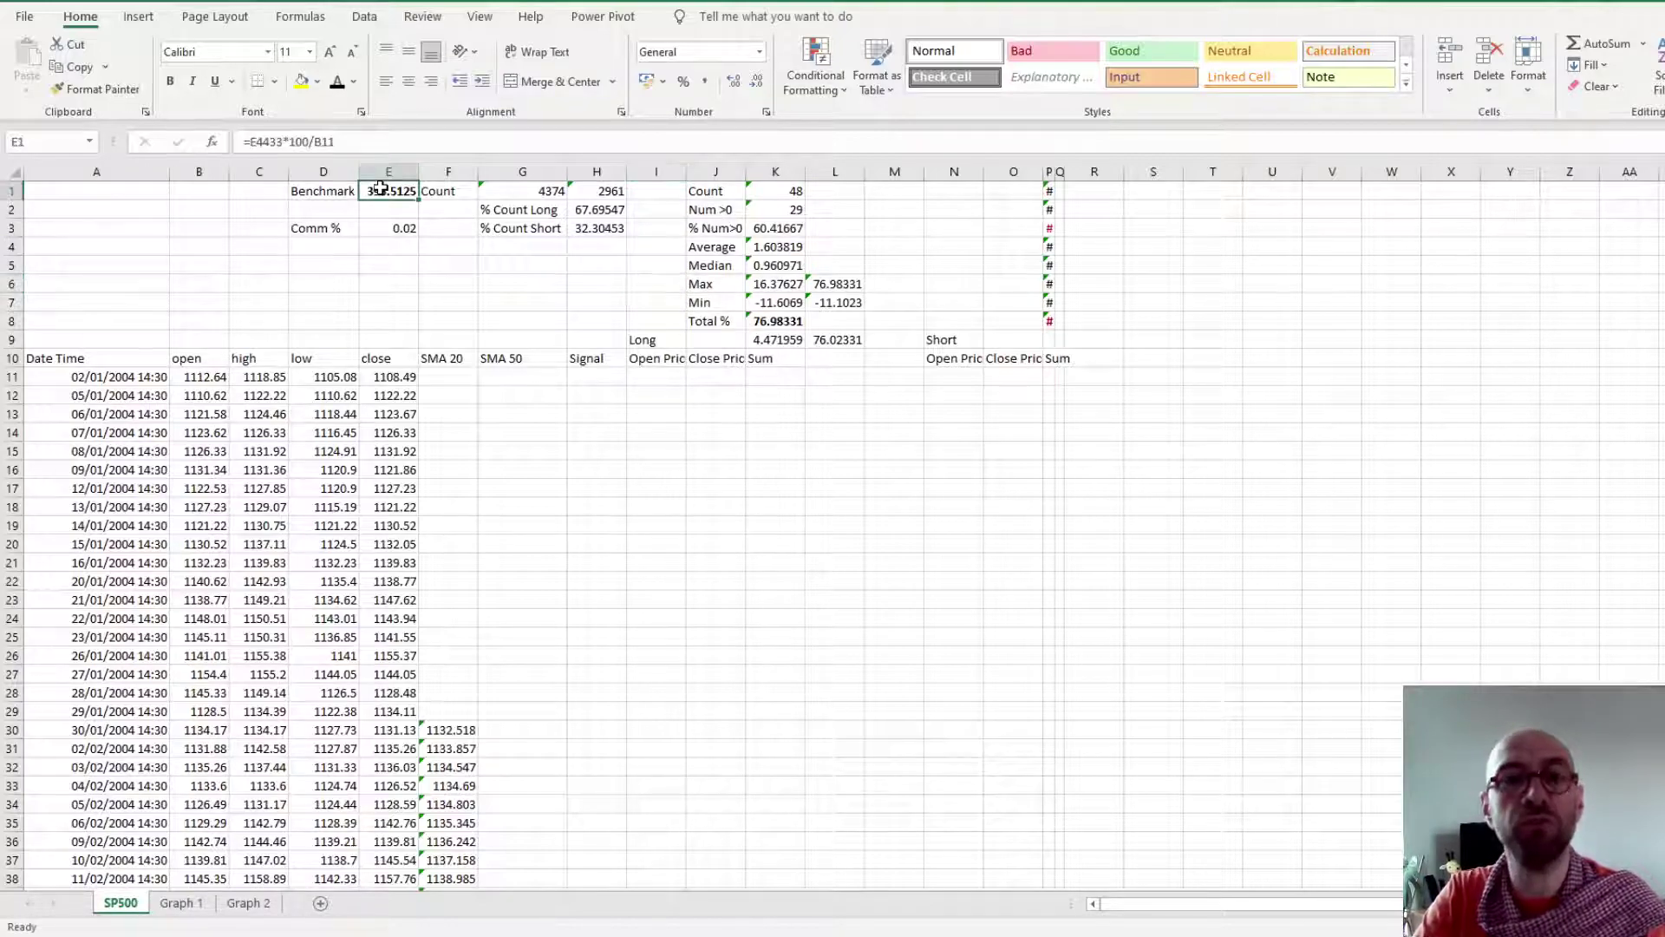
click(318, 192)
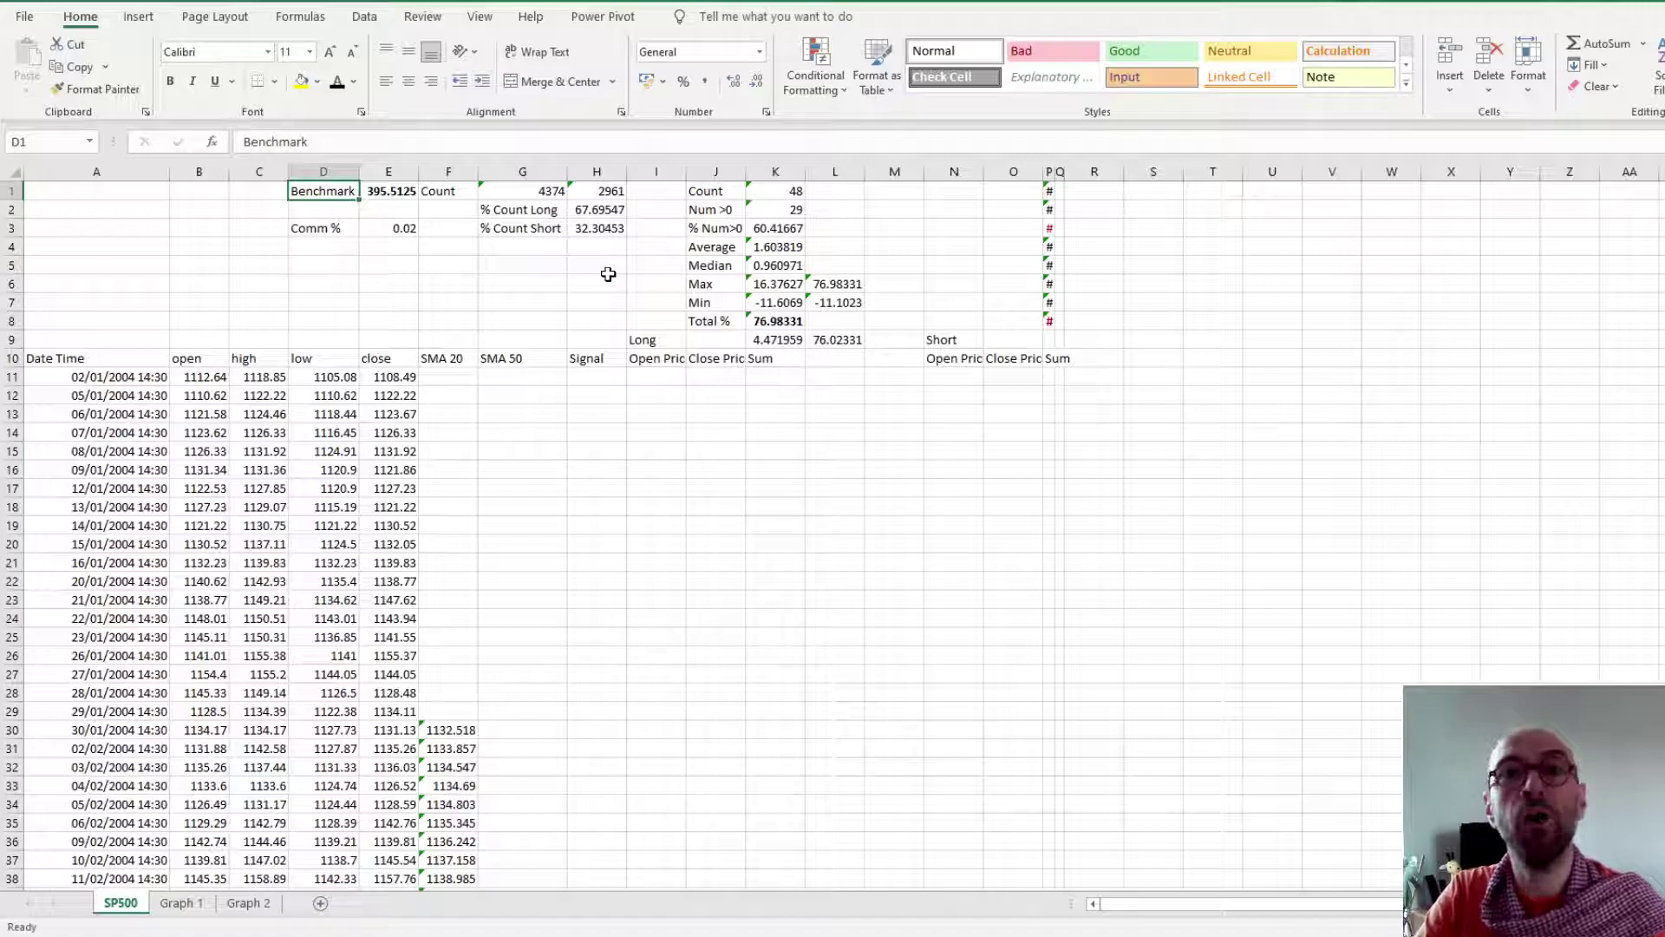
Step: Review the counts in G1 and H1 and the long percentage in H2 alongside the total and yearly returns in K8 and K9
click(531, 192)
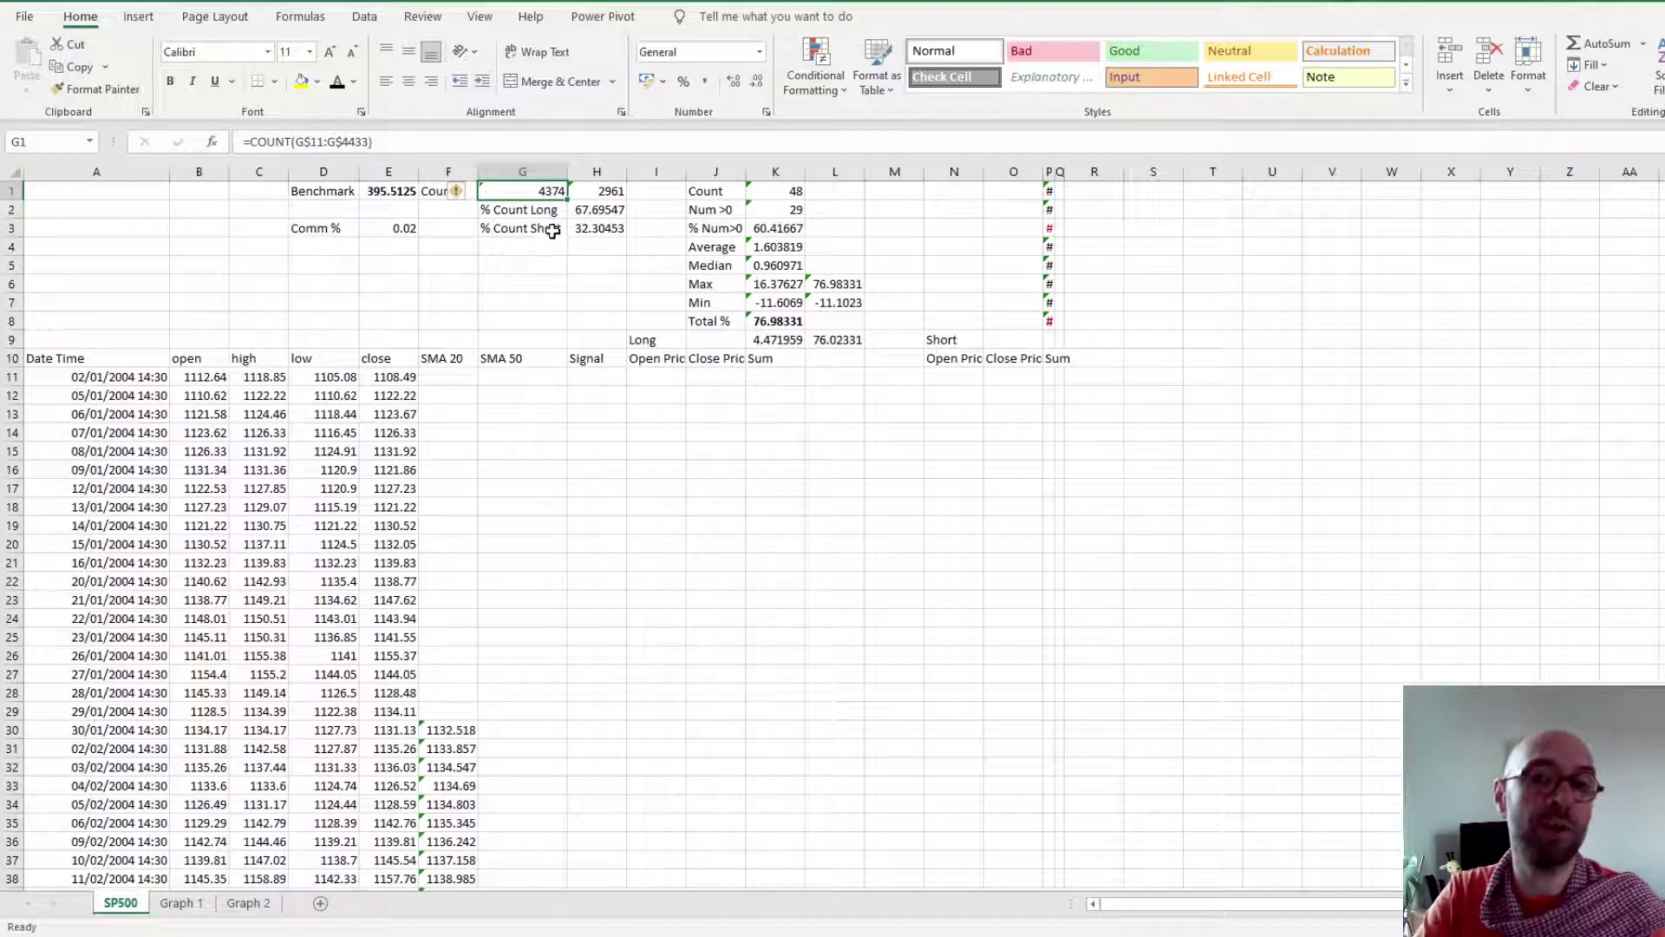
click(596, 191)
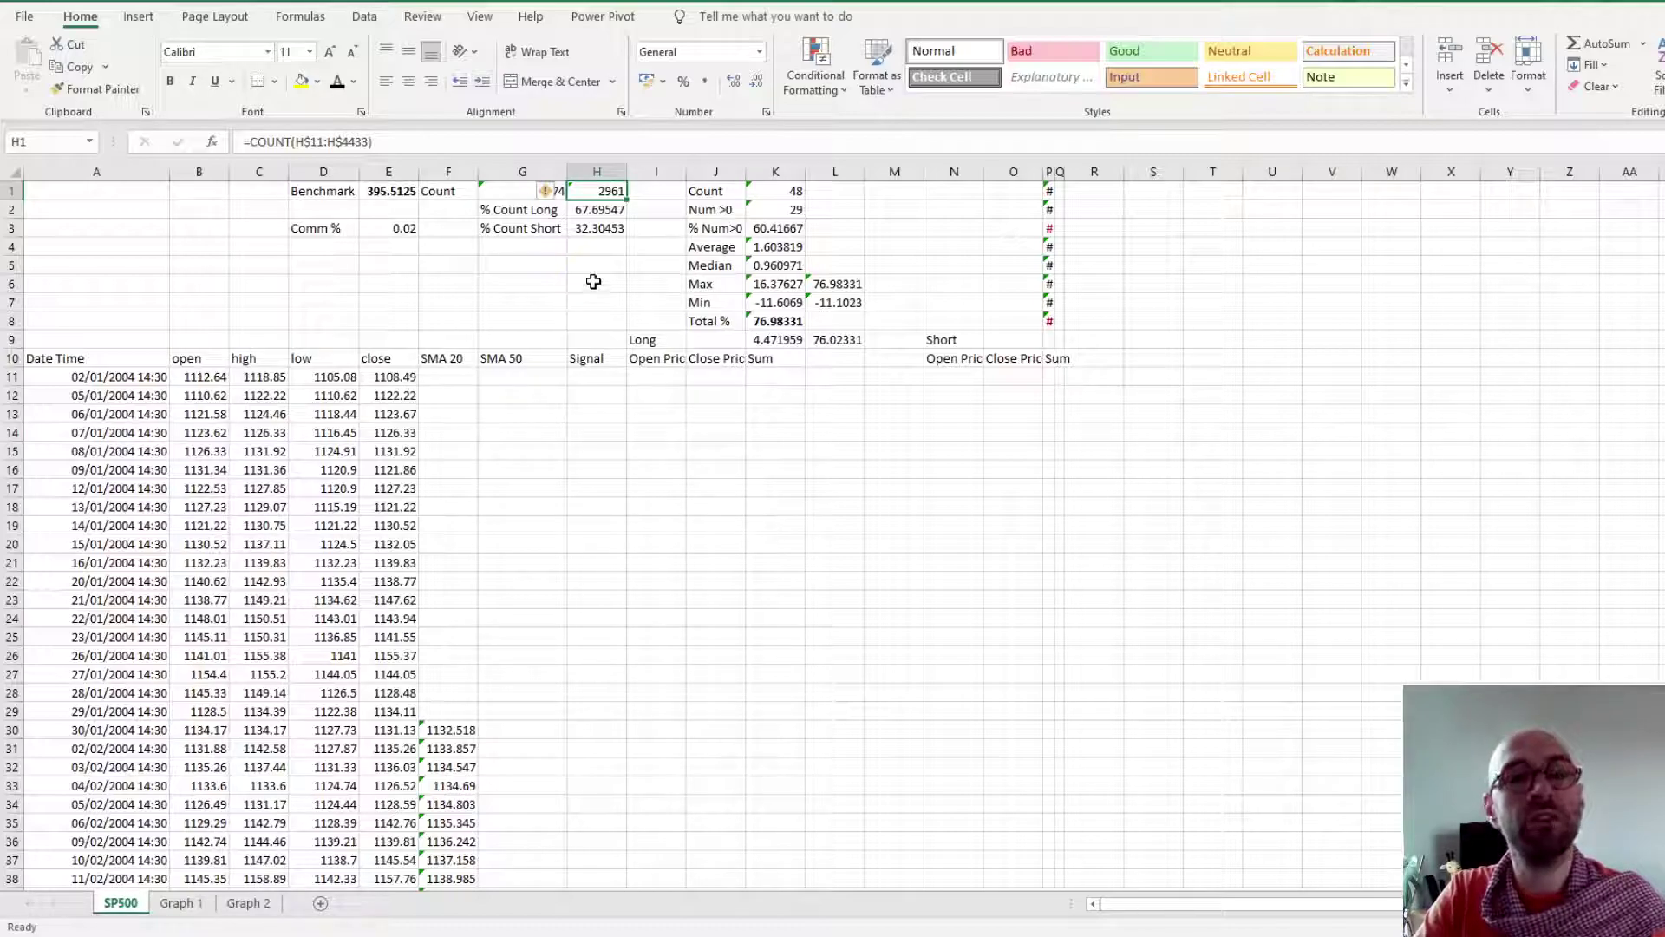
click(596, 214)
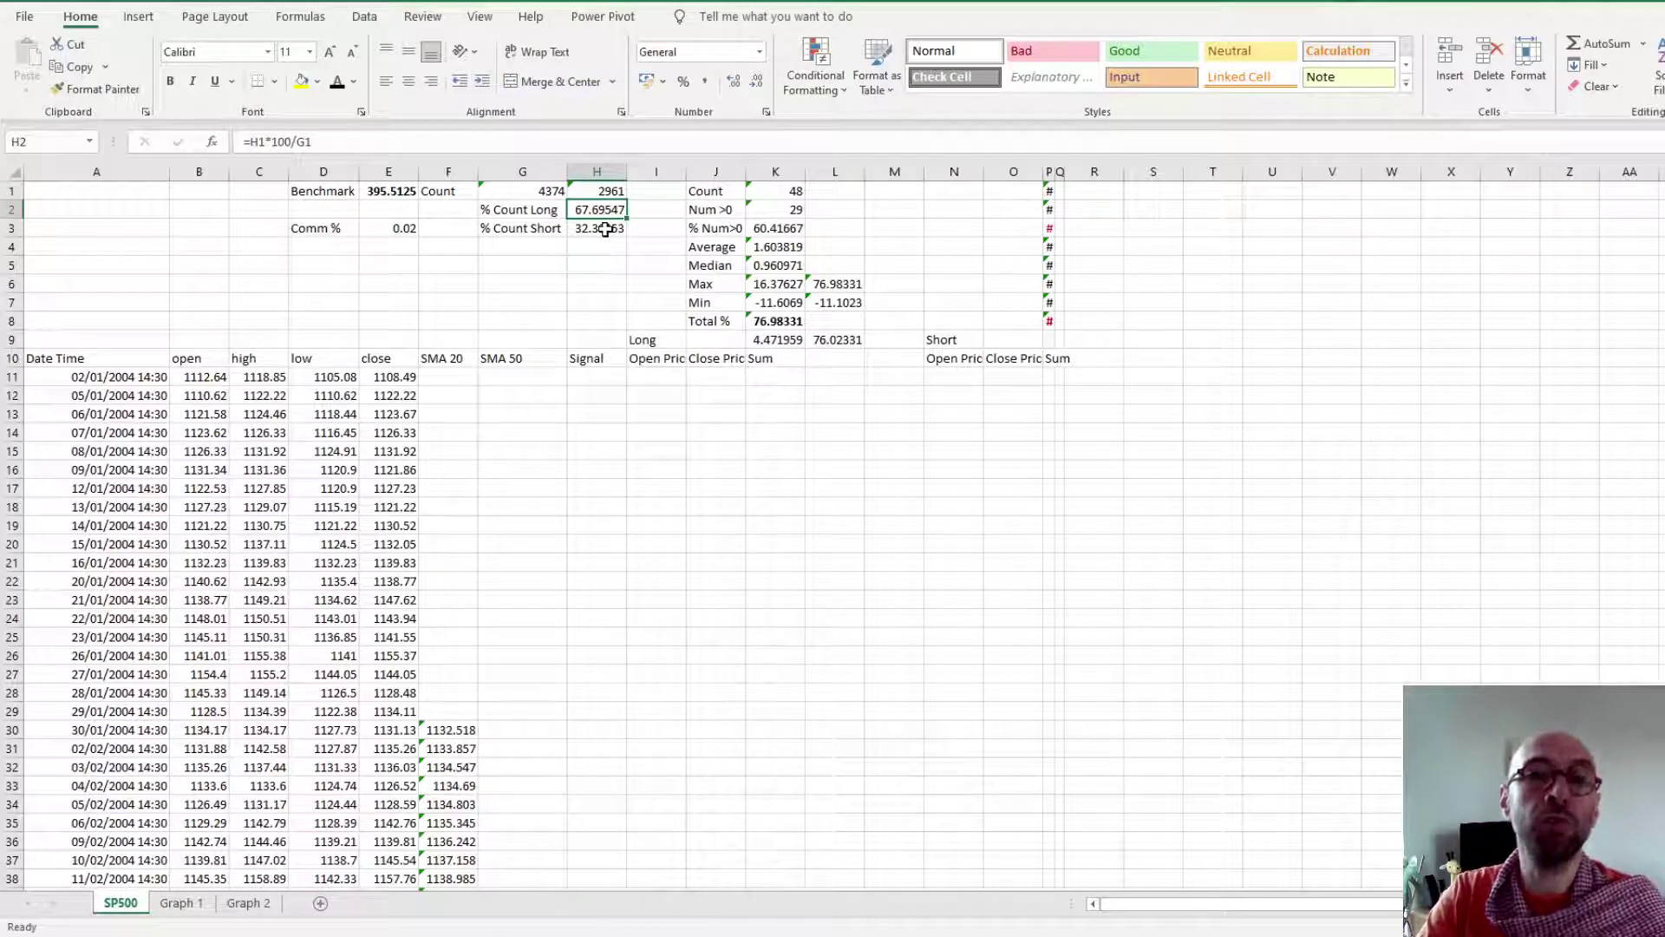
click(787, 321)
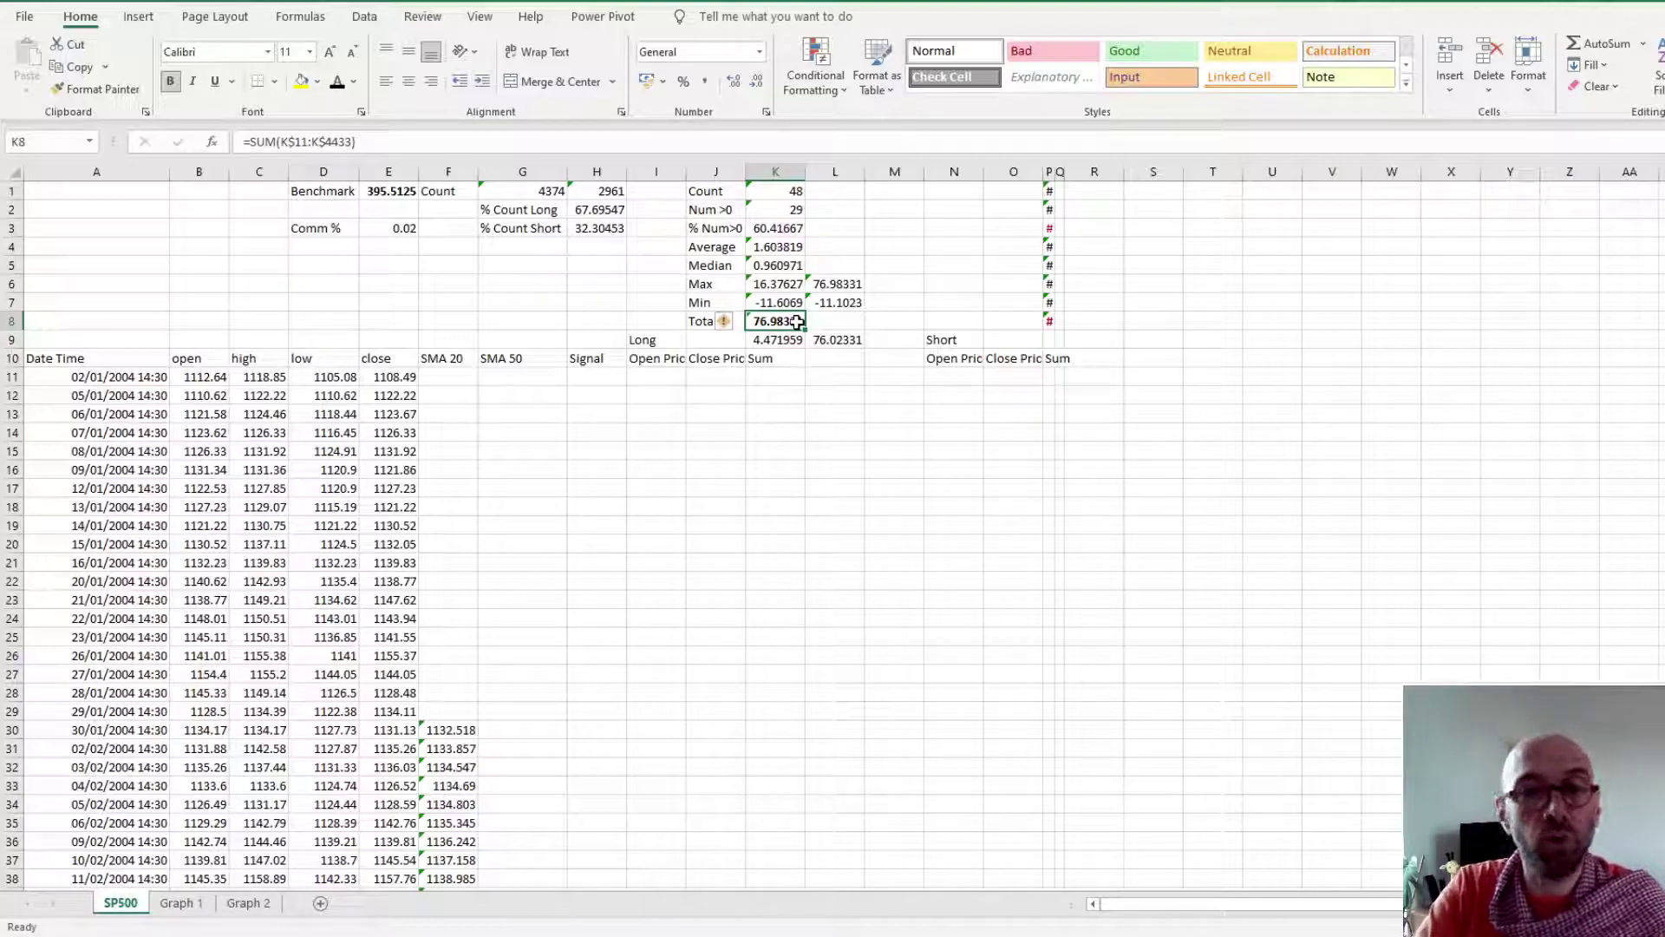
click(775, 343)
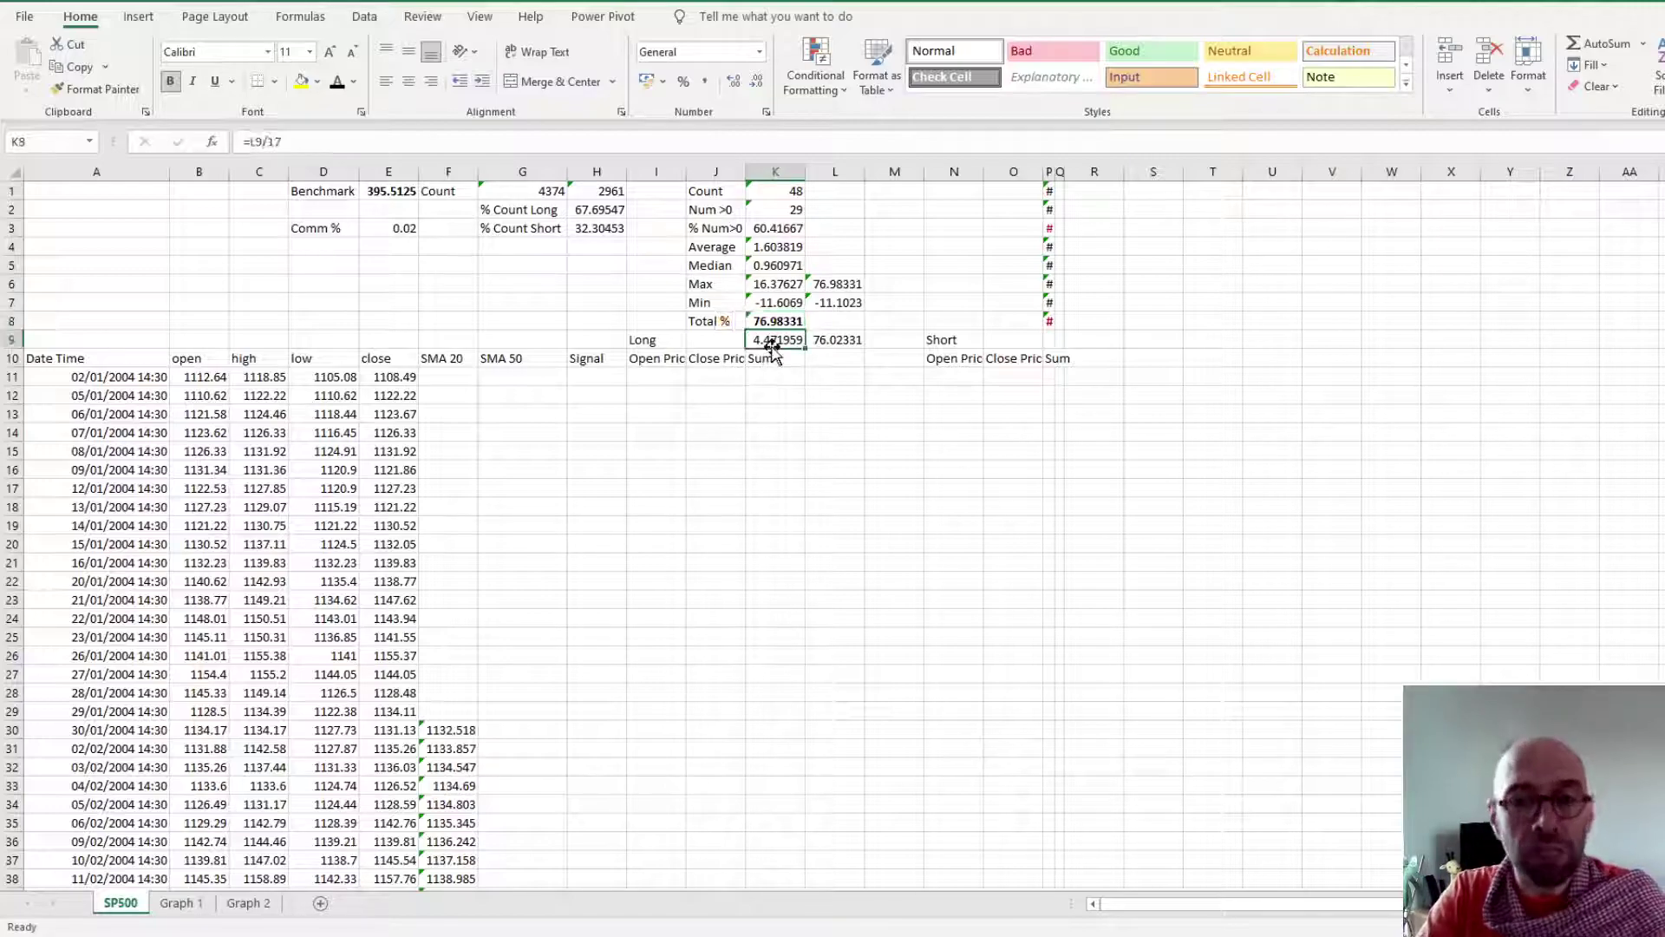
click(780, 323)
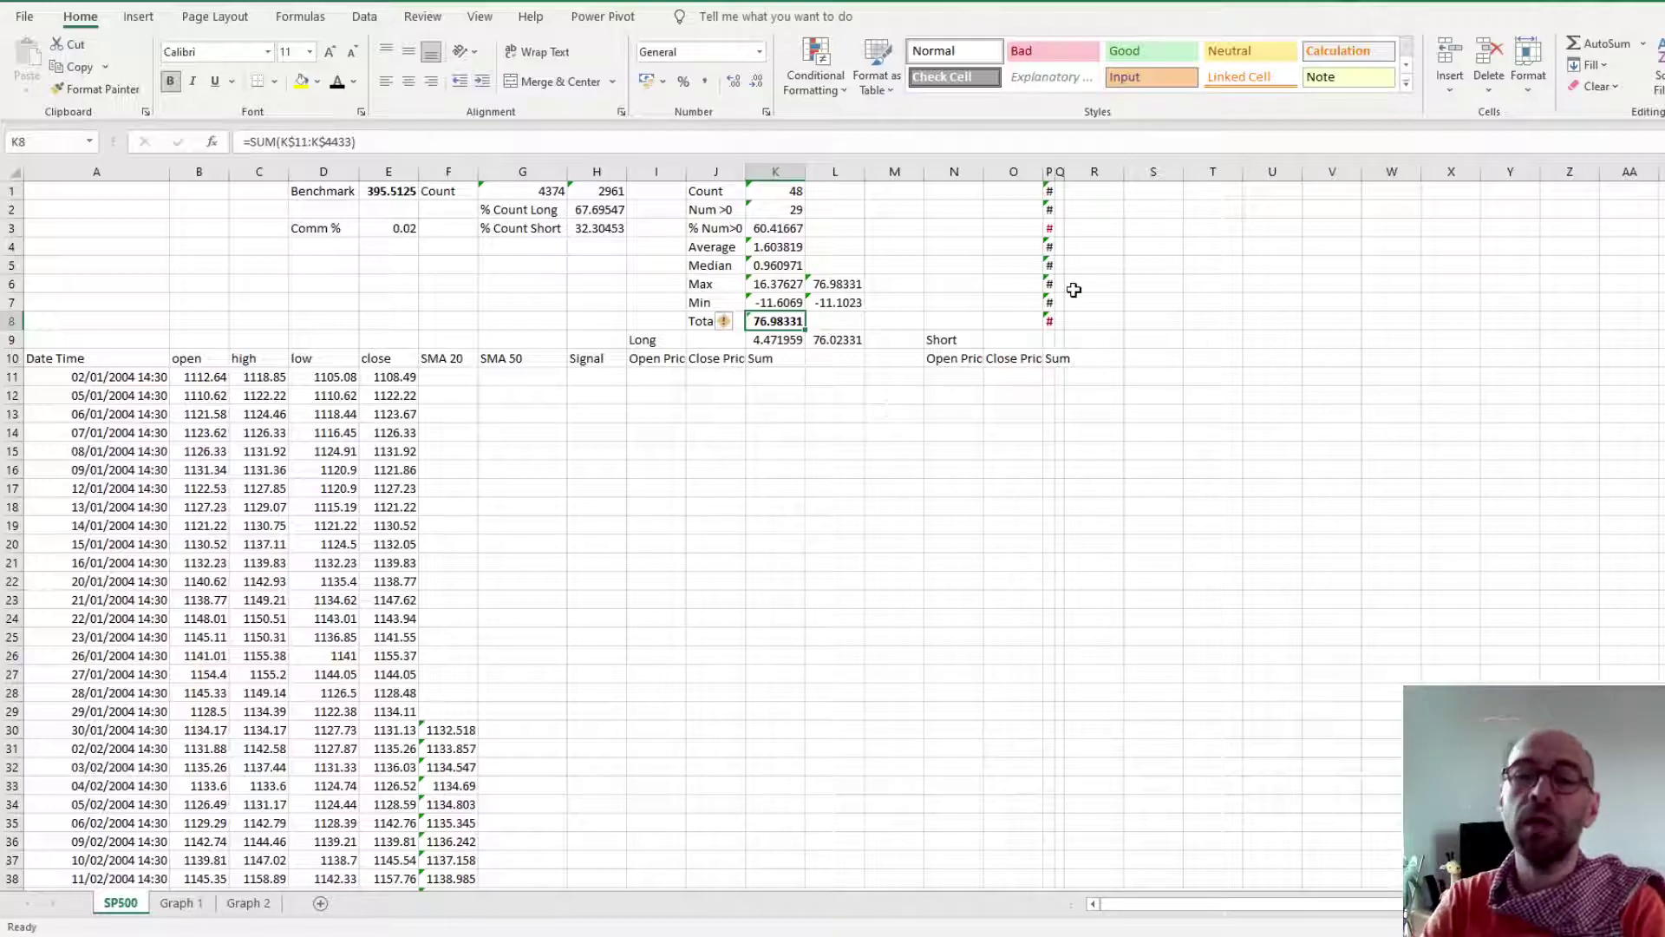
Step: Widen columns P and Q so the short-trade statistics are fully readable
drag(1066, 174, 1123, 173)
drag(1234, 174, 1207, 174)
Step: Examine the short-trade open and close price formulas in N62 and O62 and the trade return formula in P88
scroll(944, 595, down, 17)
scroll(943, 599, up, 4)
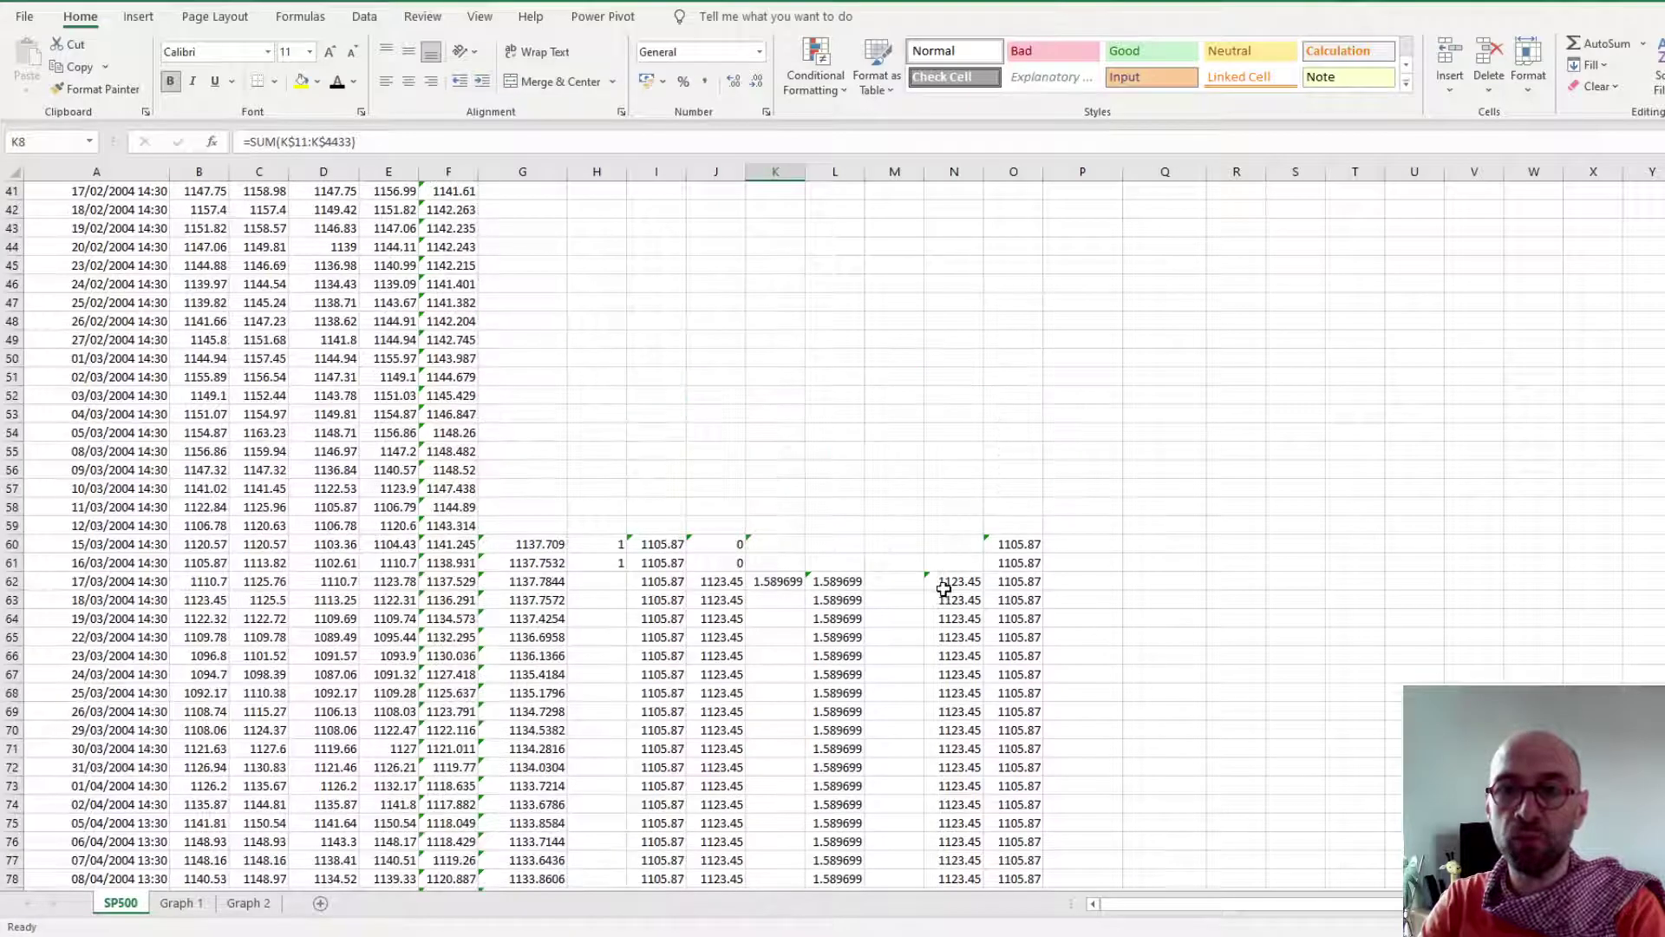
click(883, 581)
click(878, 612)
scroll(878, 610, down, 15)
scroll(878, 610, up, 9)
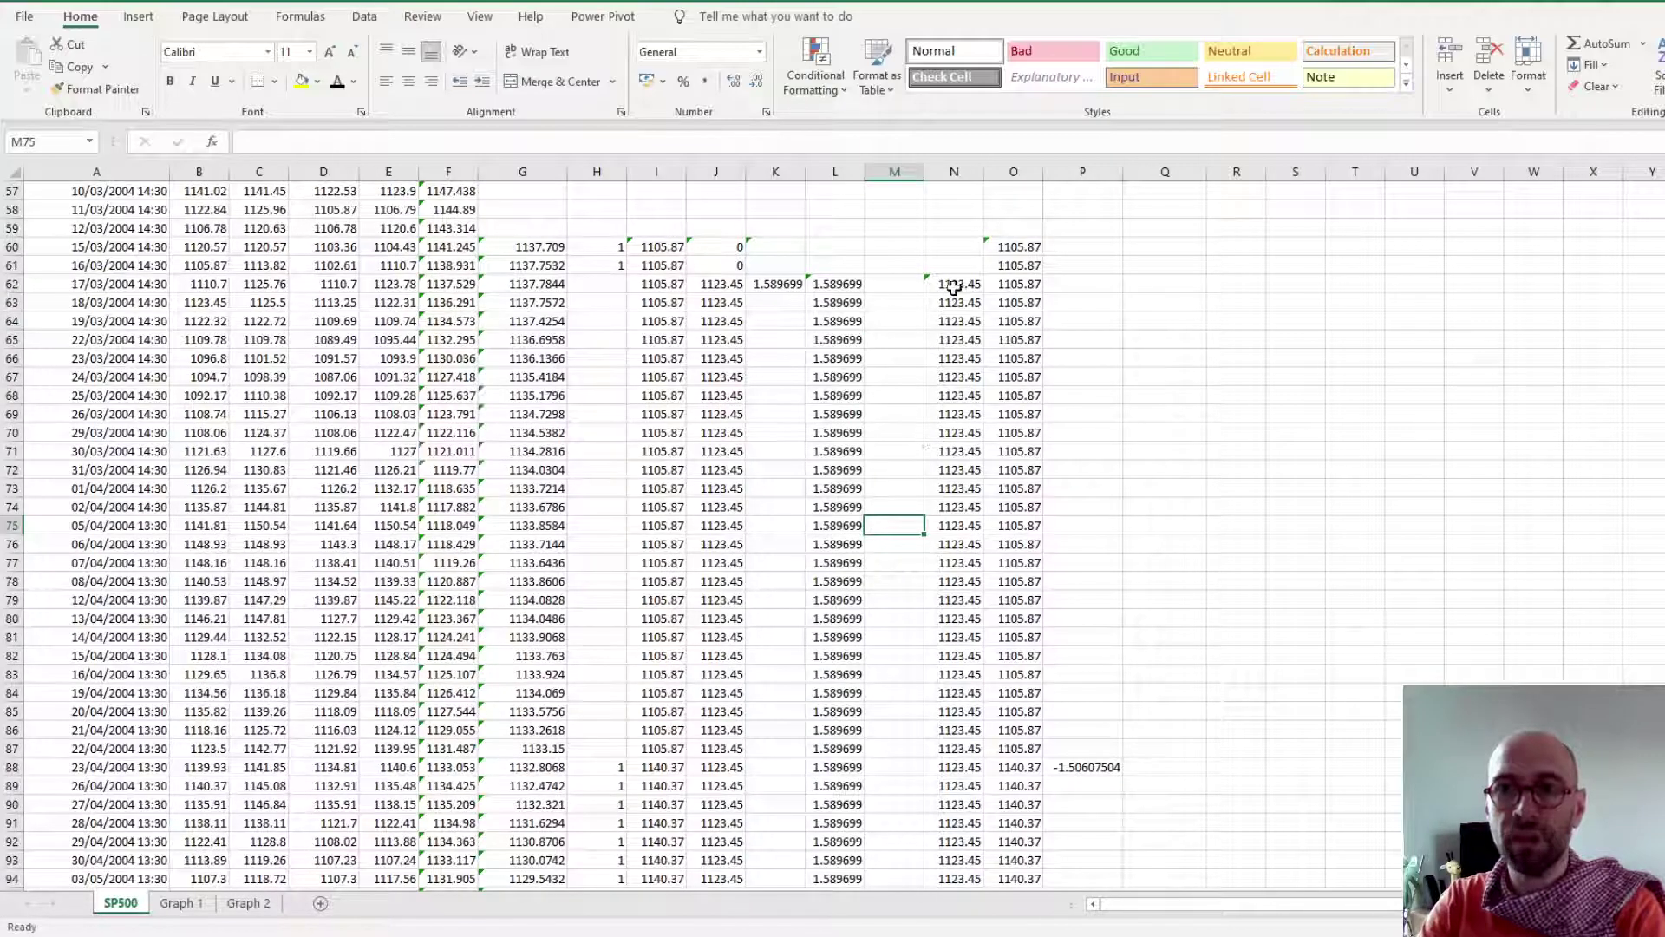
click(958, 286)
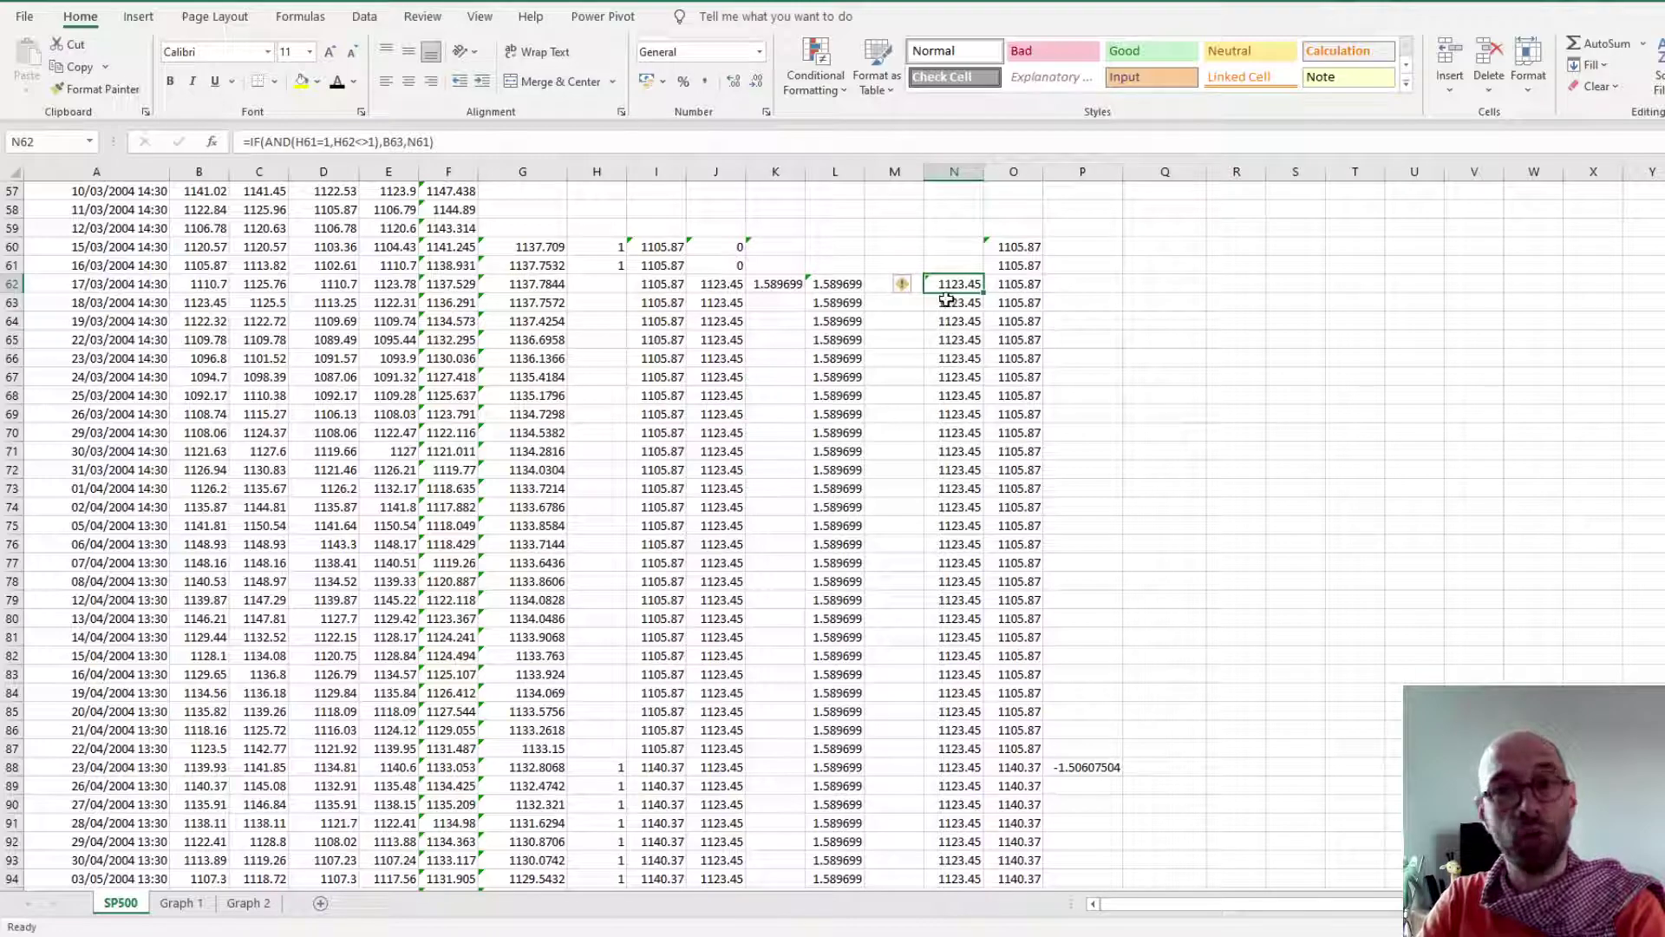
click(1011, 284)
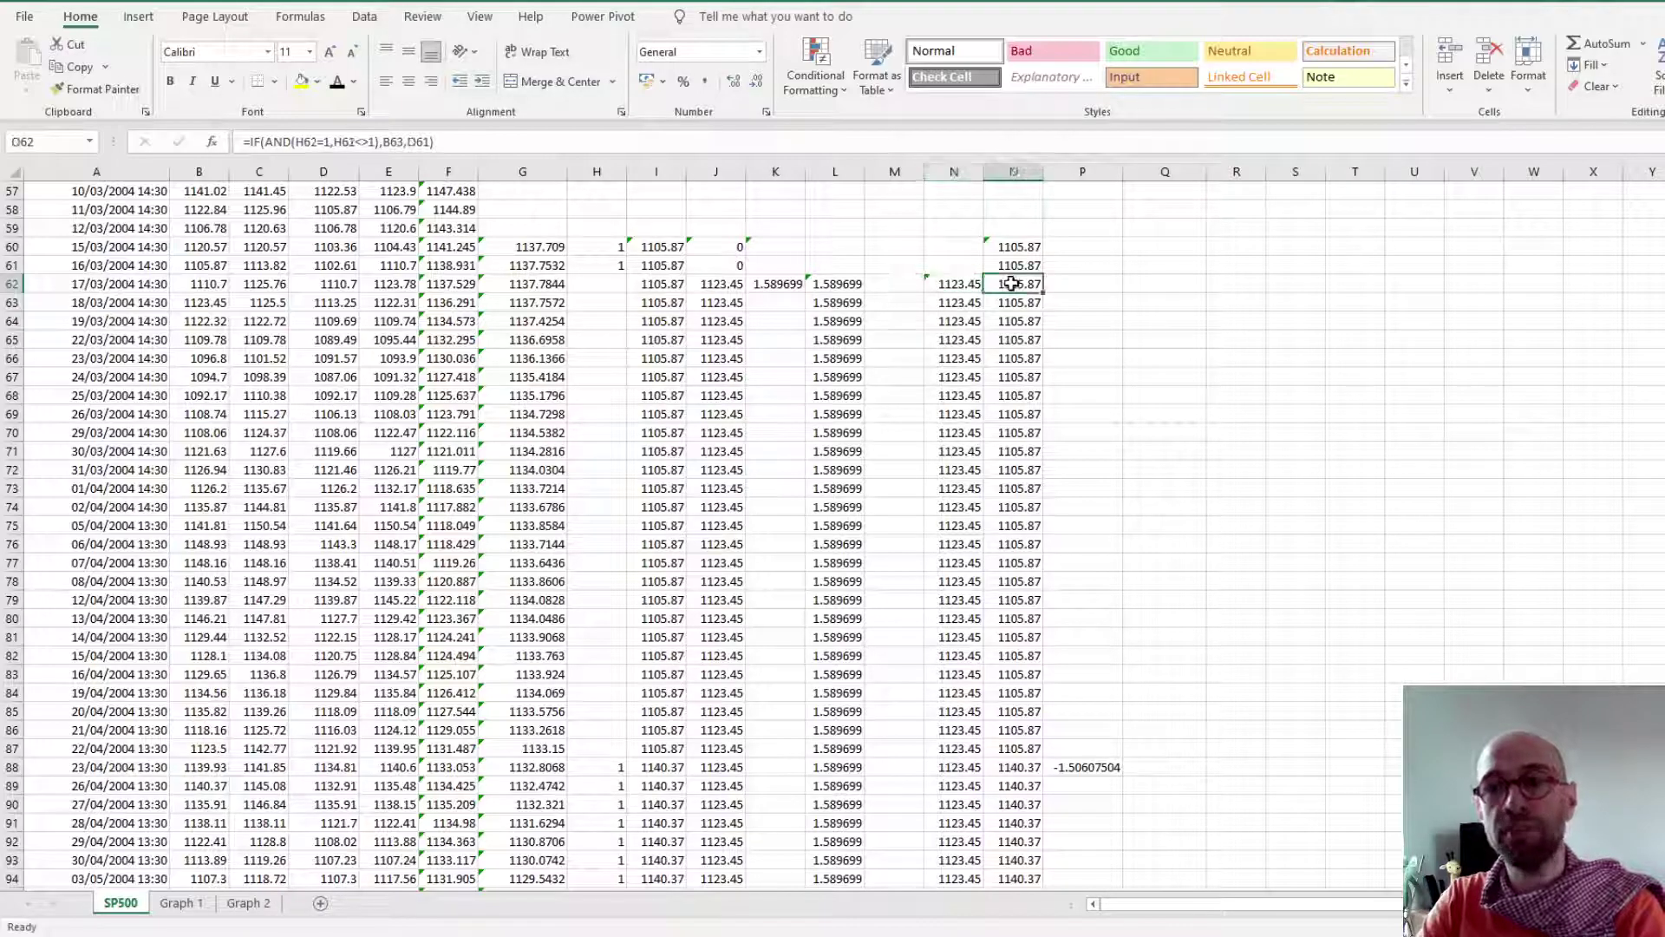
click(1074, 283)
click(1098, 762)
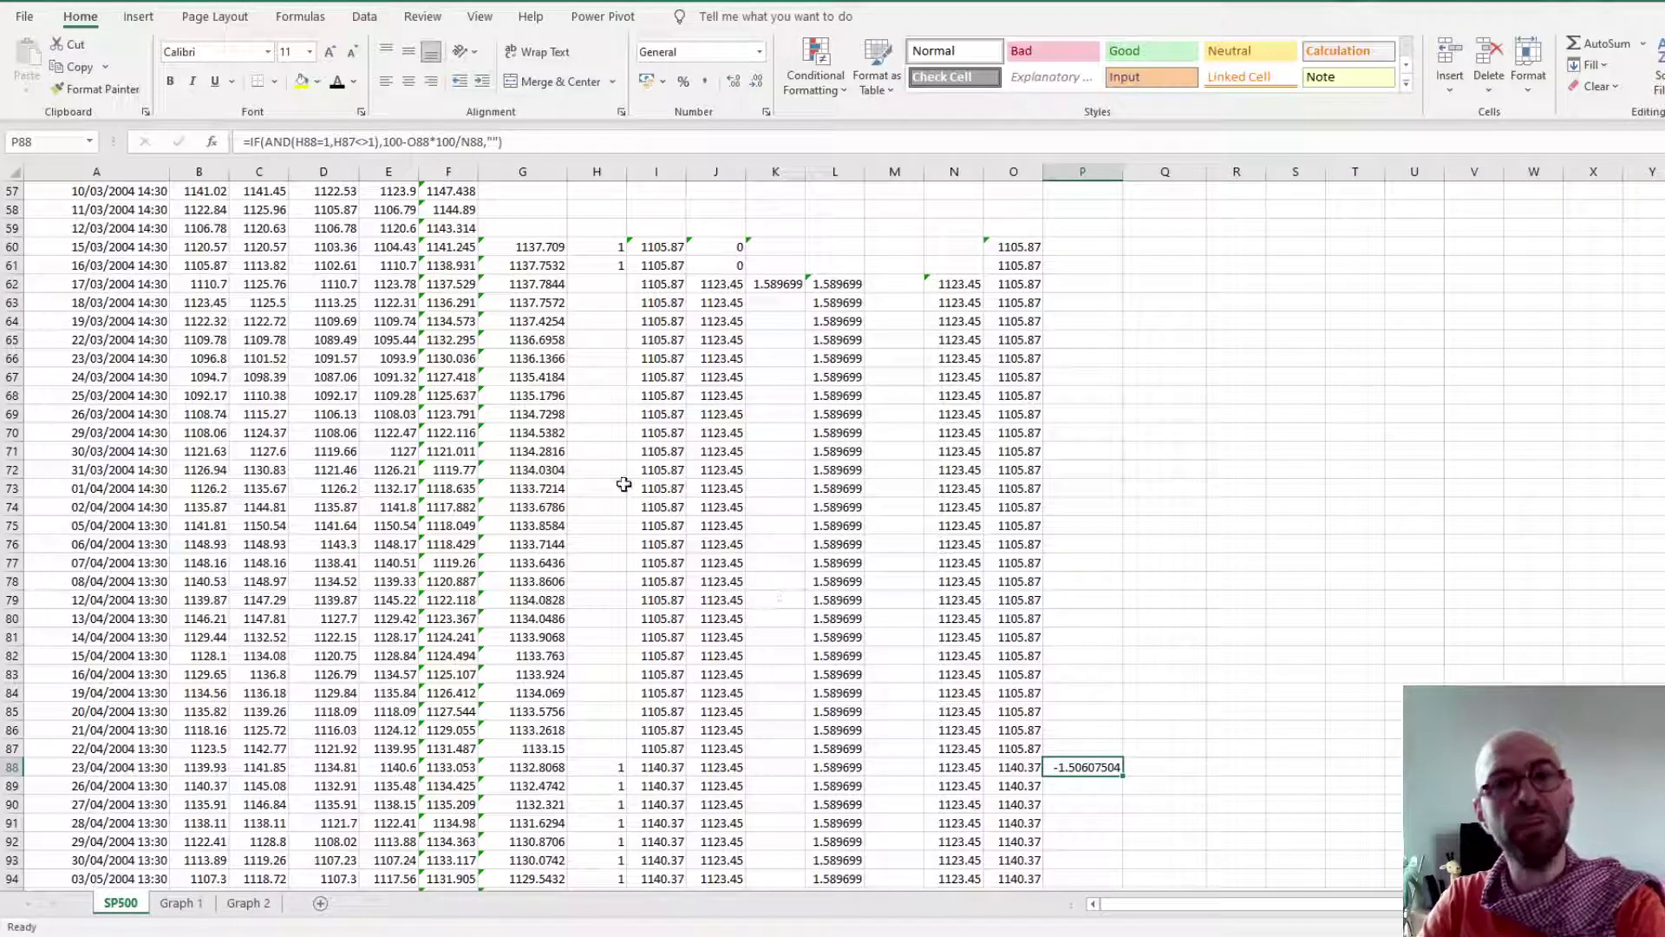
Step: Review the short-trade count, the number of winning trades and the winning percentage in P1 to P3
scroll(867, 655, up, 8)
scroll(881, 658, up, 11)
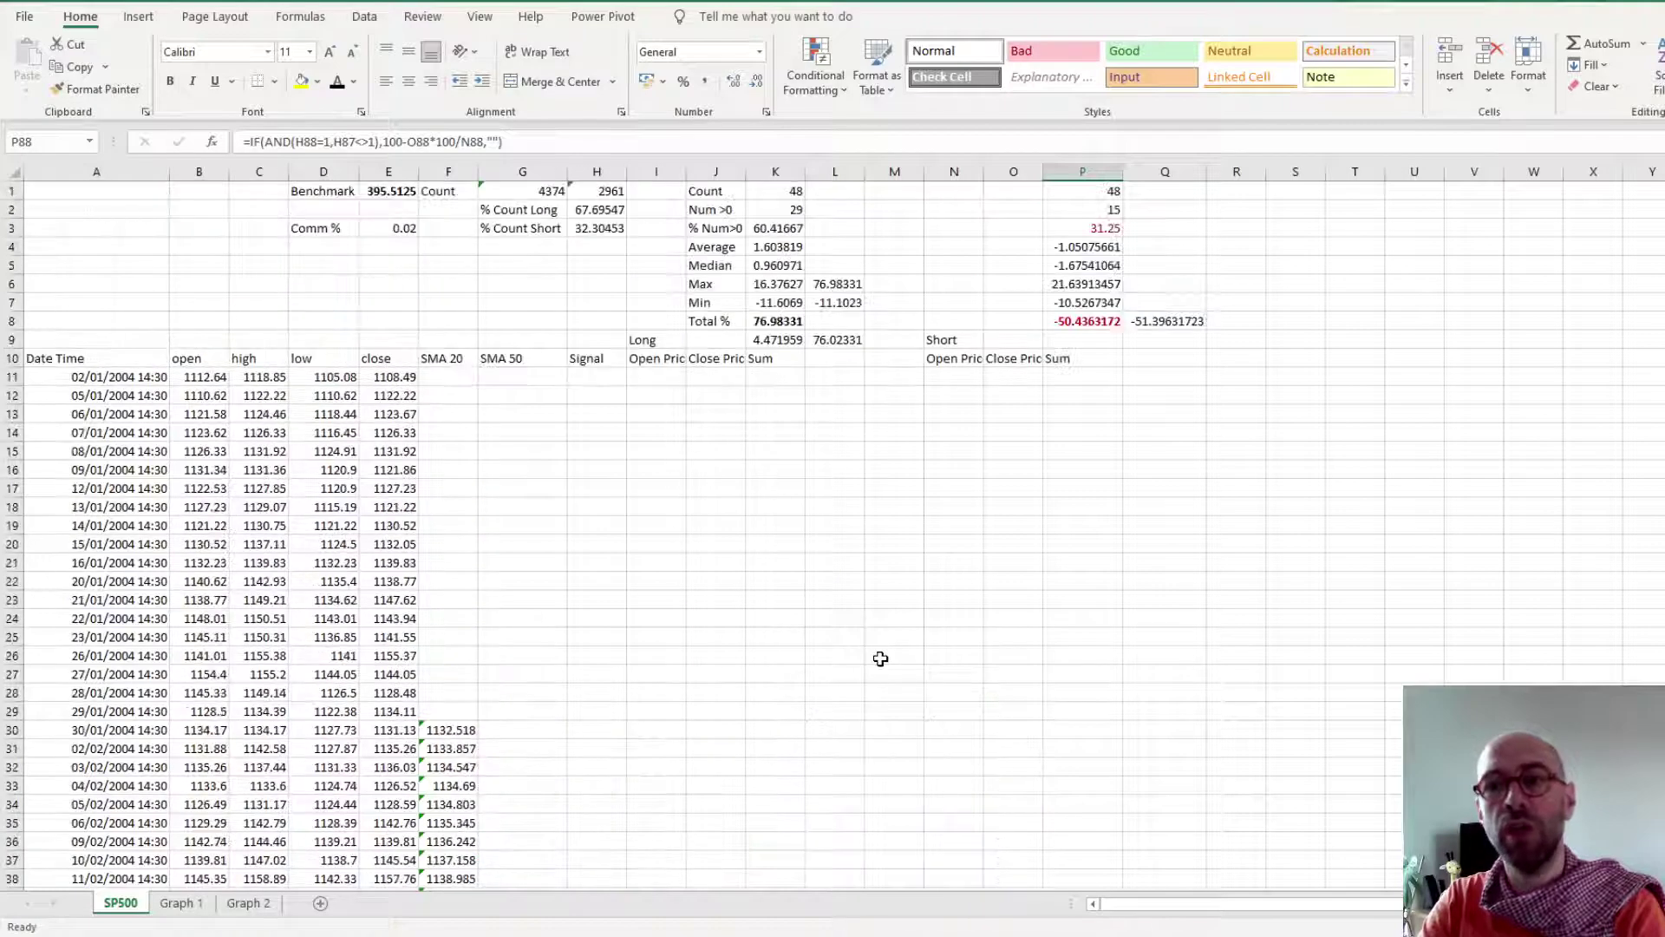
click(1112, 284)
click(1111, 194)
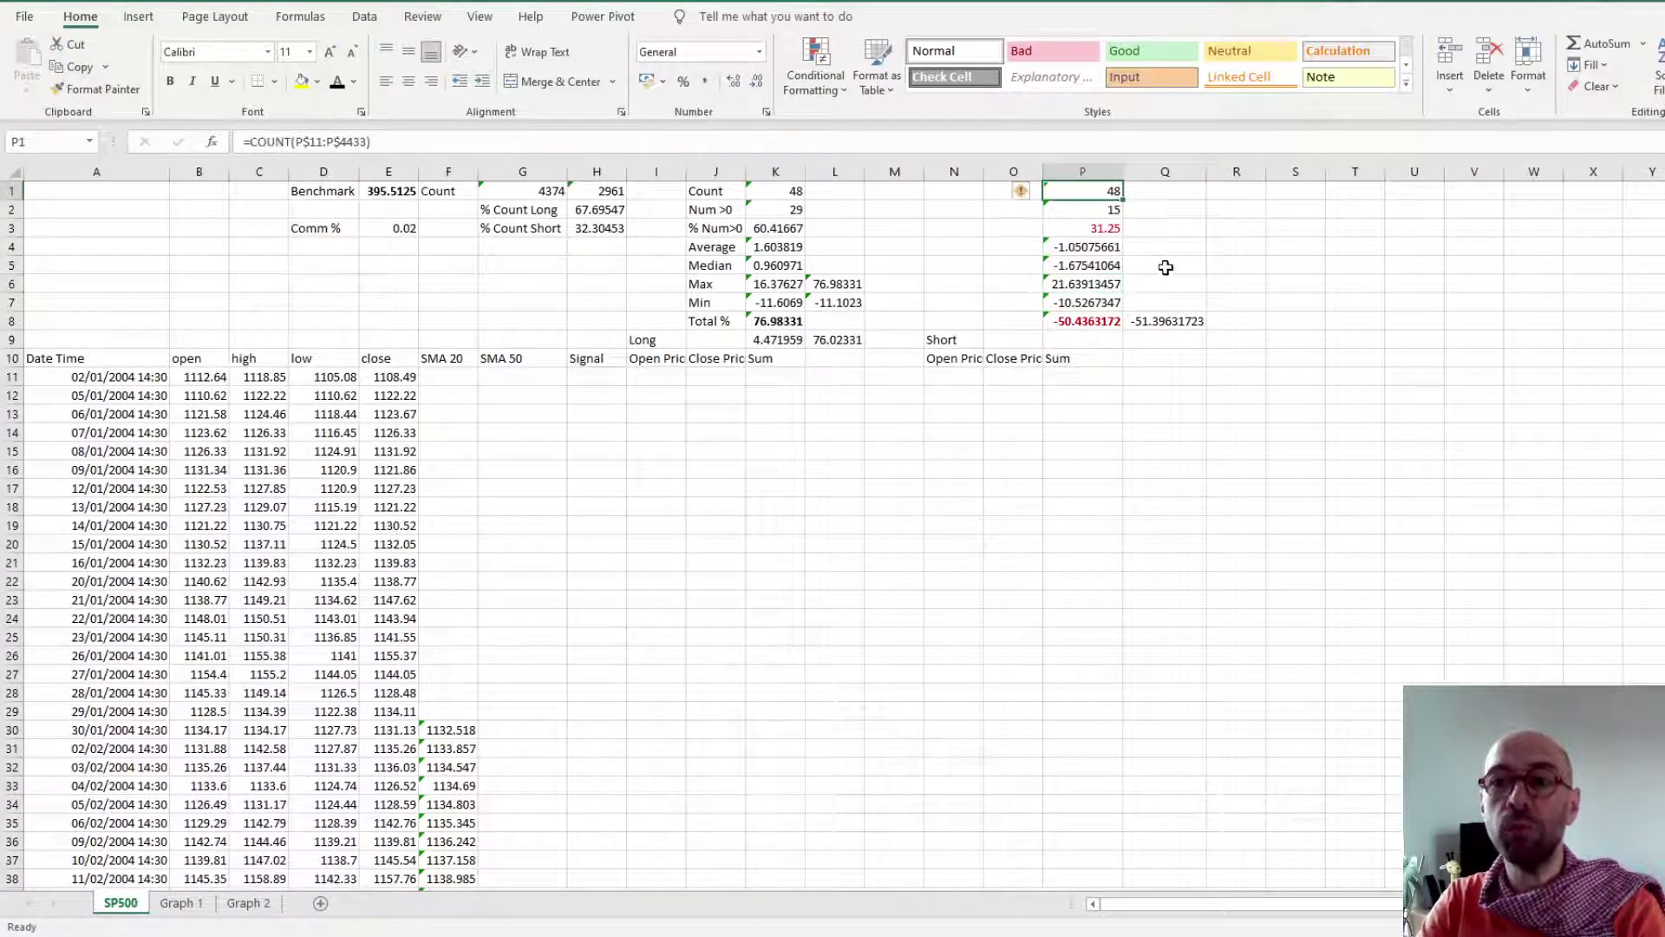
click(1117, 212)
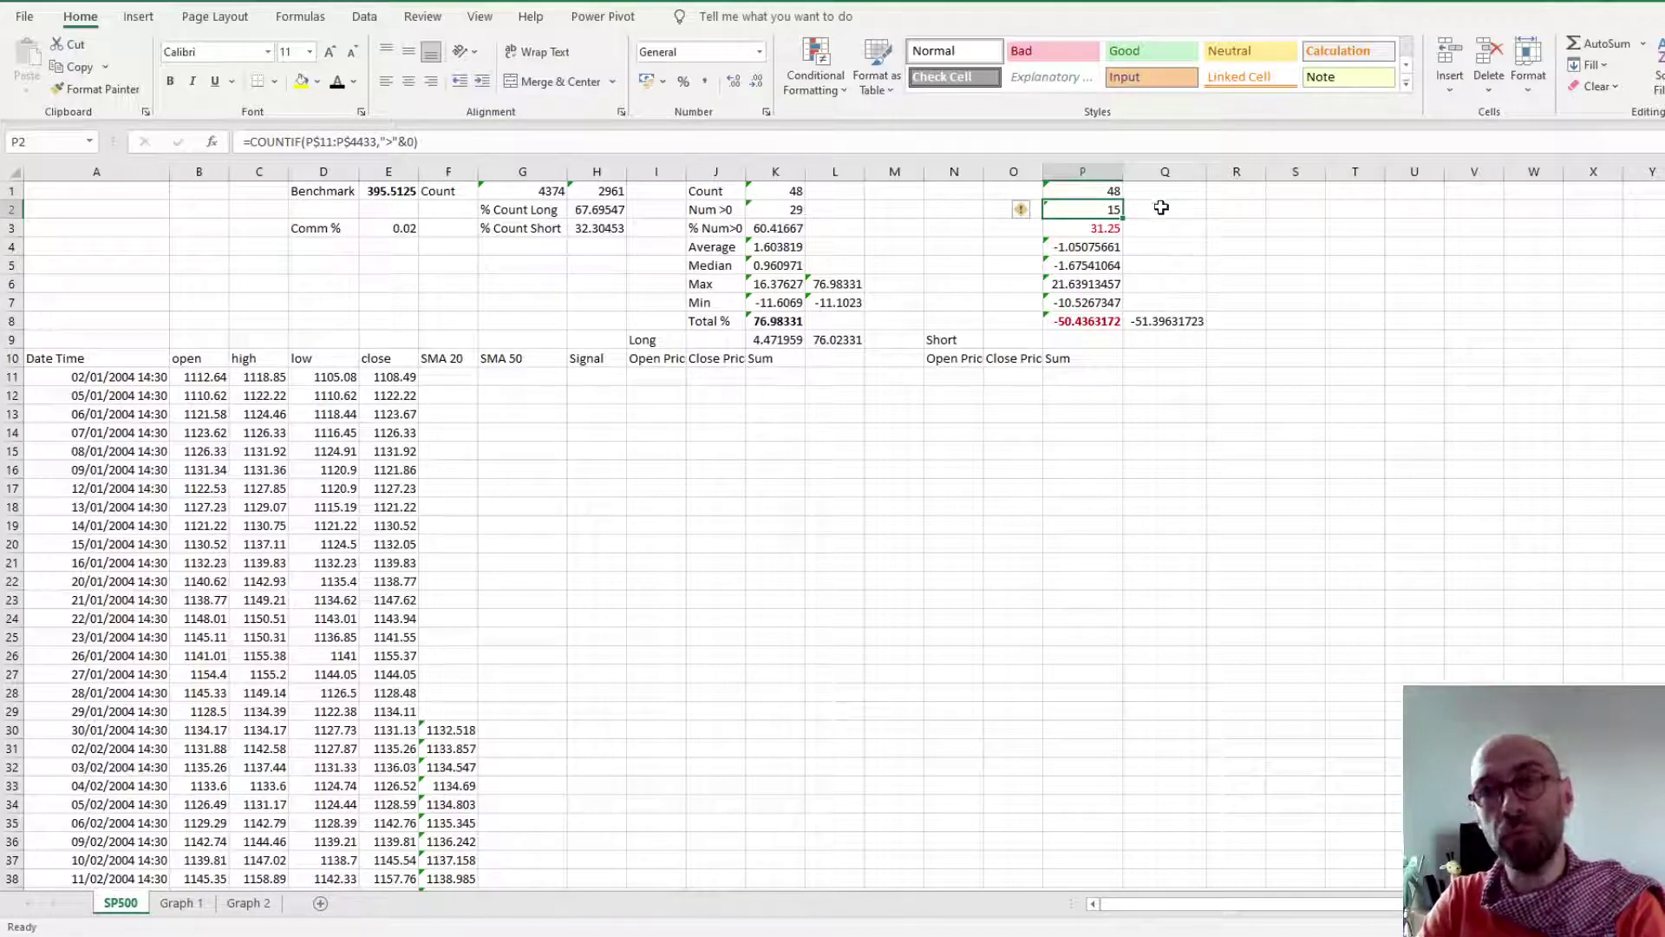
click(1111, 243)
click(1096, 228)
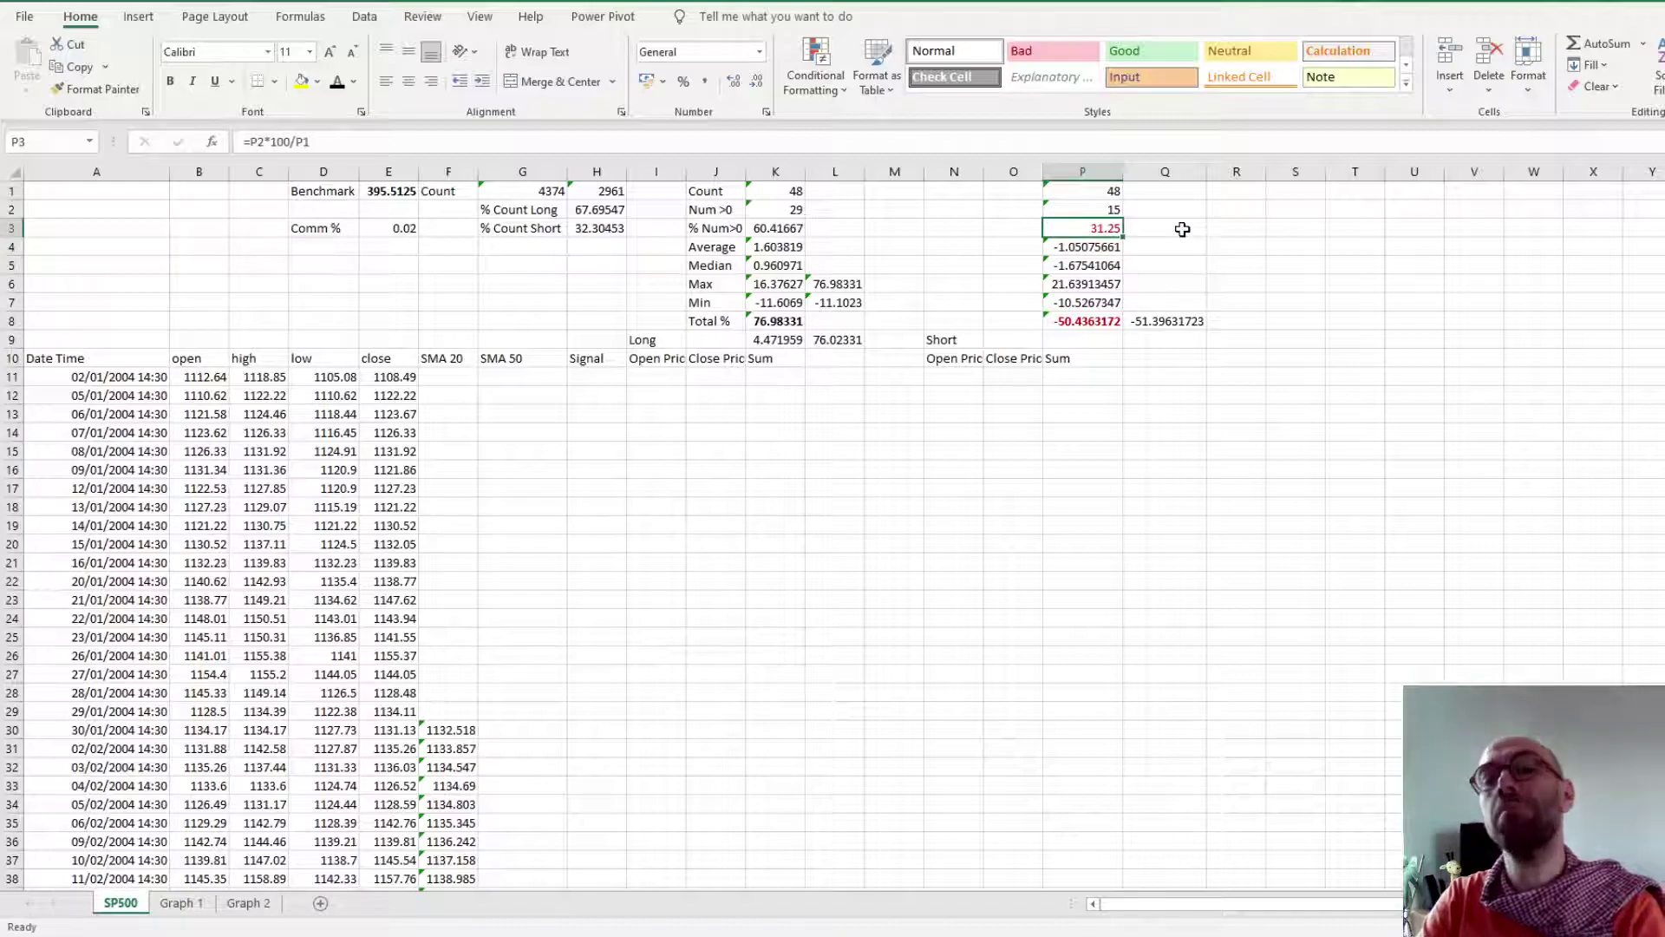
Step: Compare the short-trade average and median returns in P4 and P5, and check the maximum and minimum in P6 and P7
click(1103, 248)
click(1095, 264)
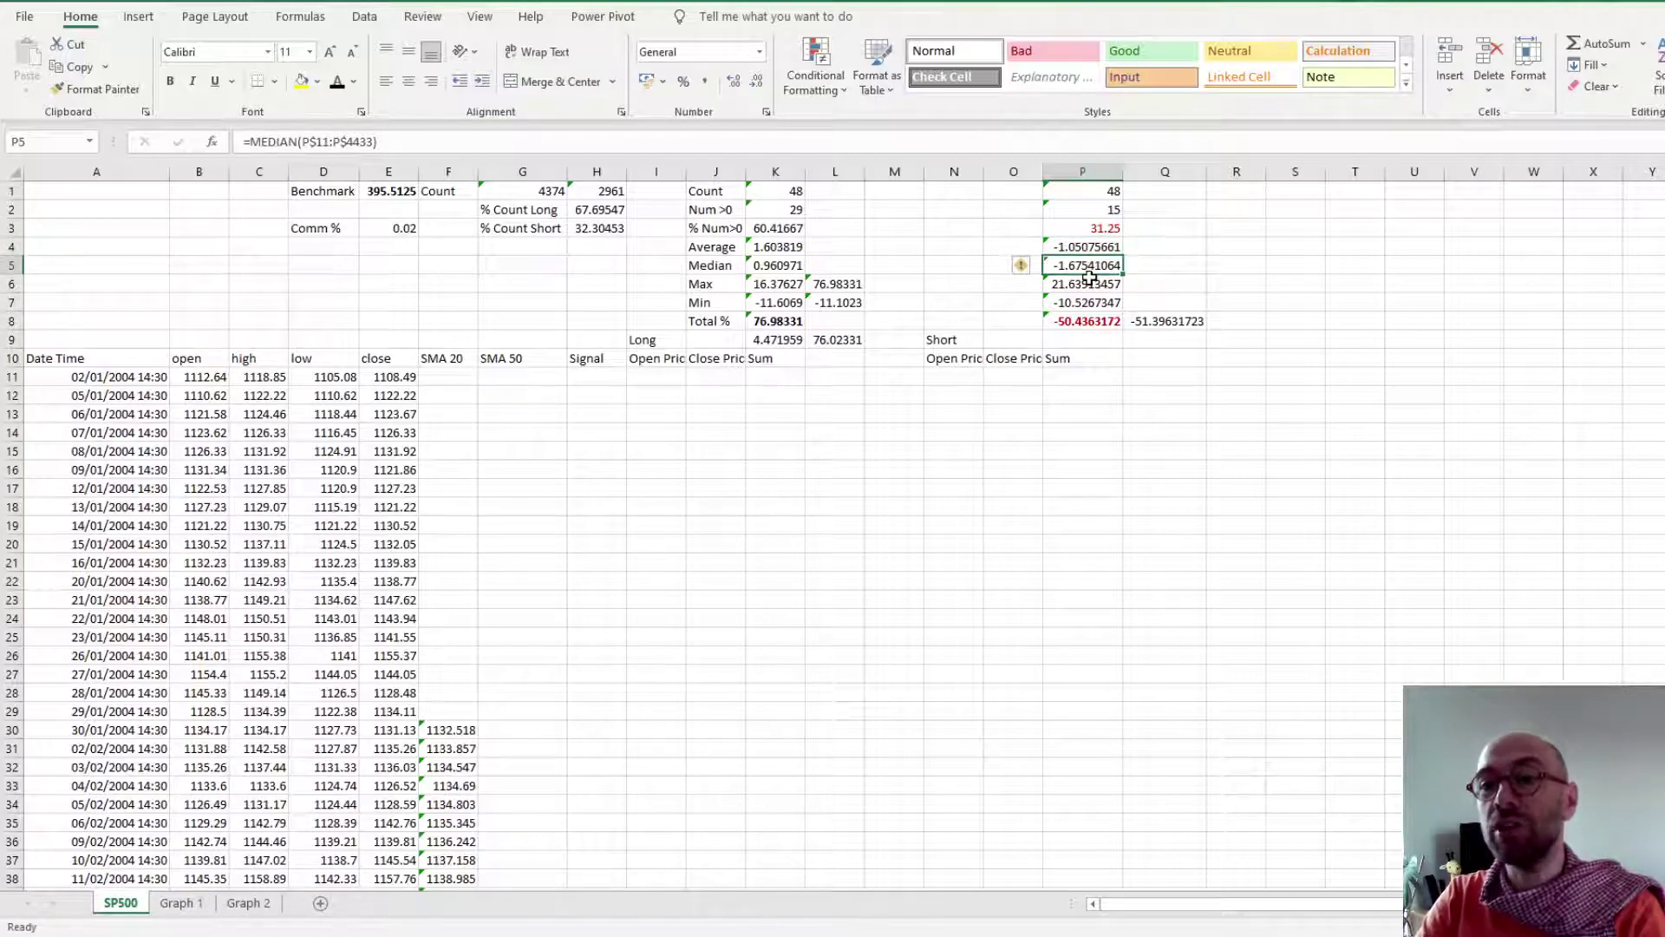
click(1095, 248)
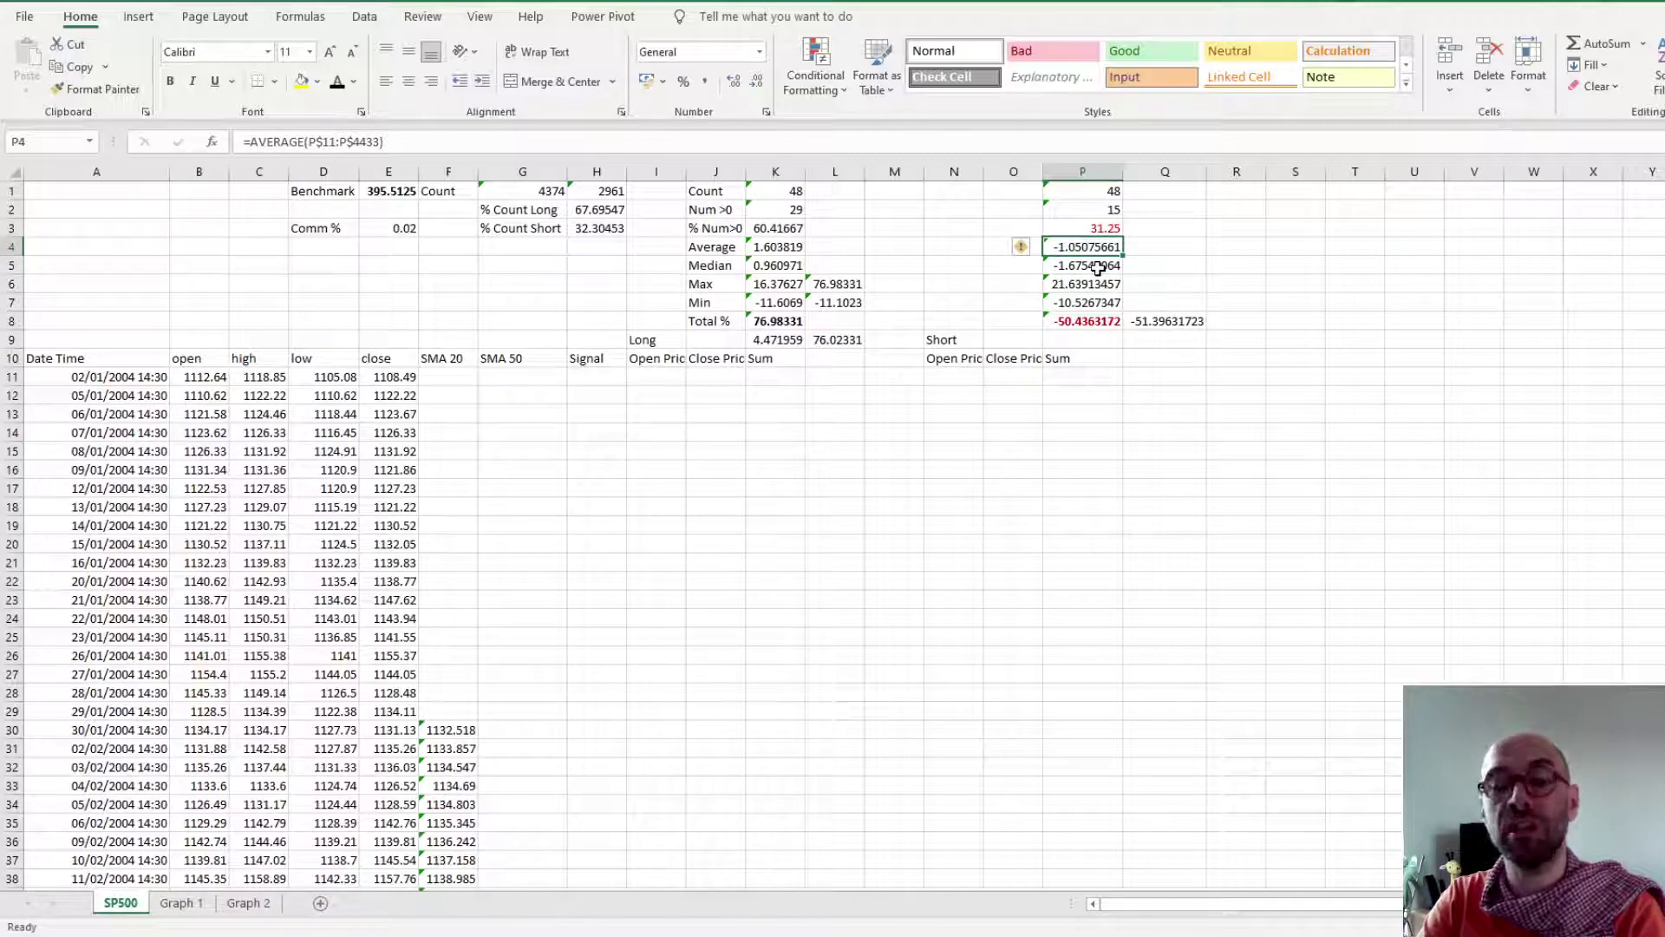
click(1098, 268)
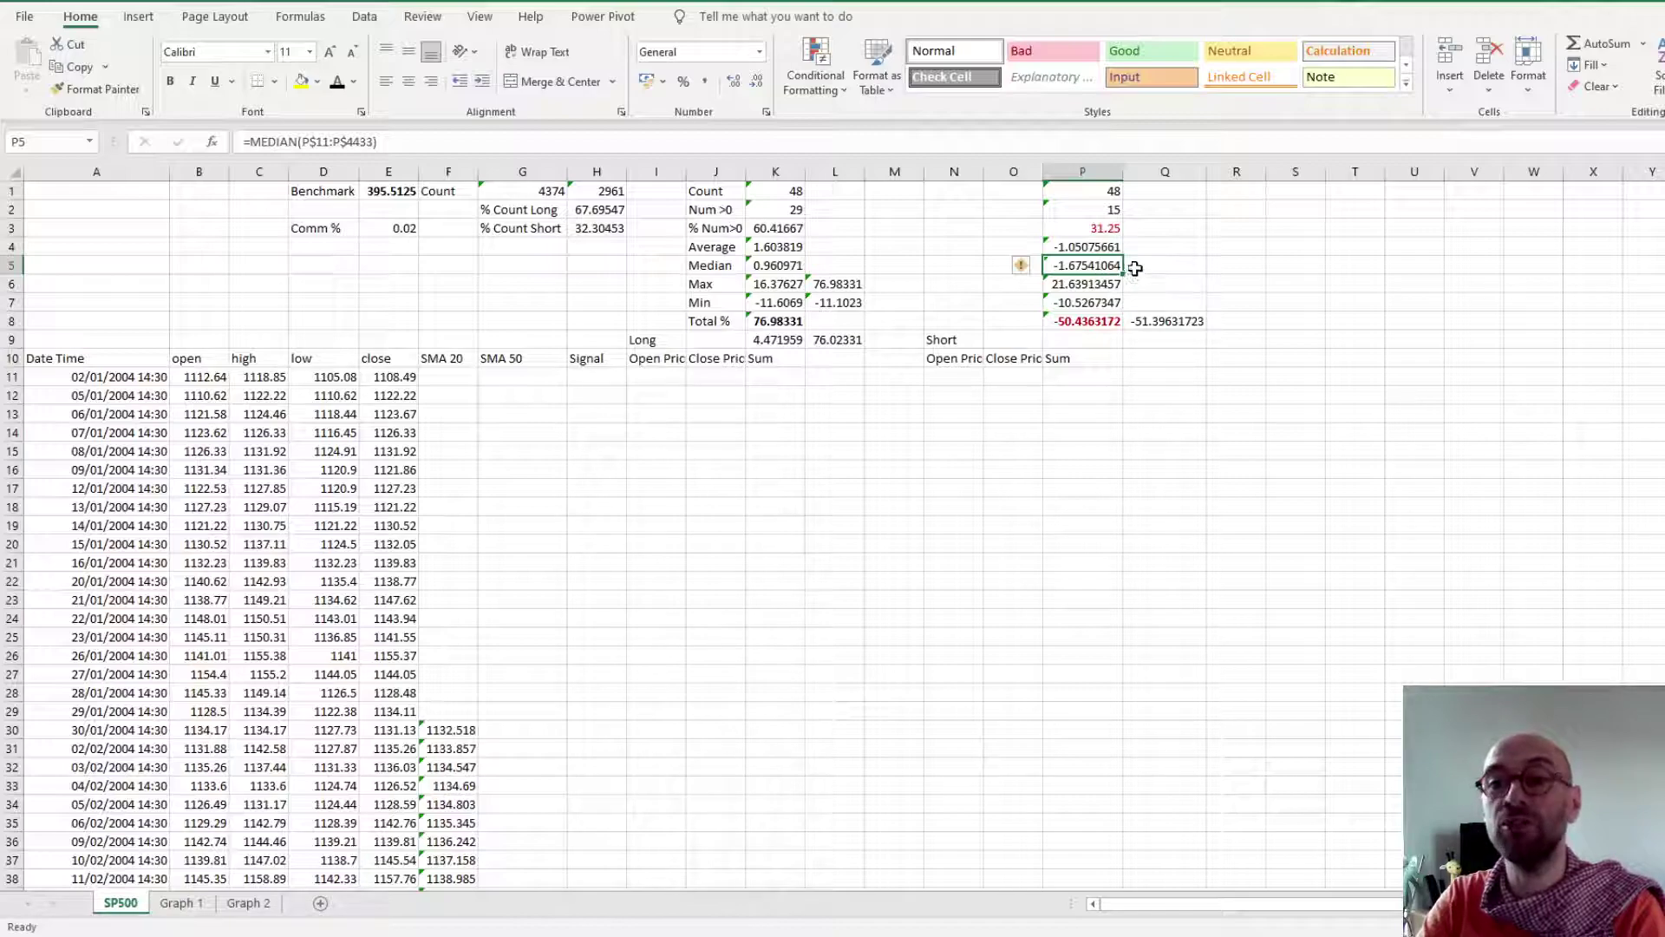
click(1100, 286)
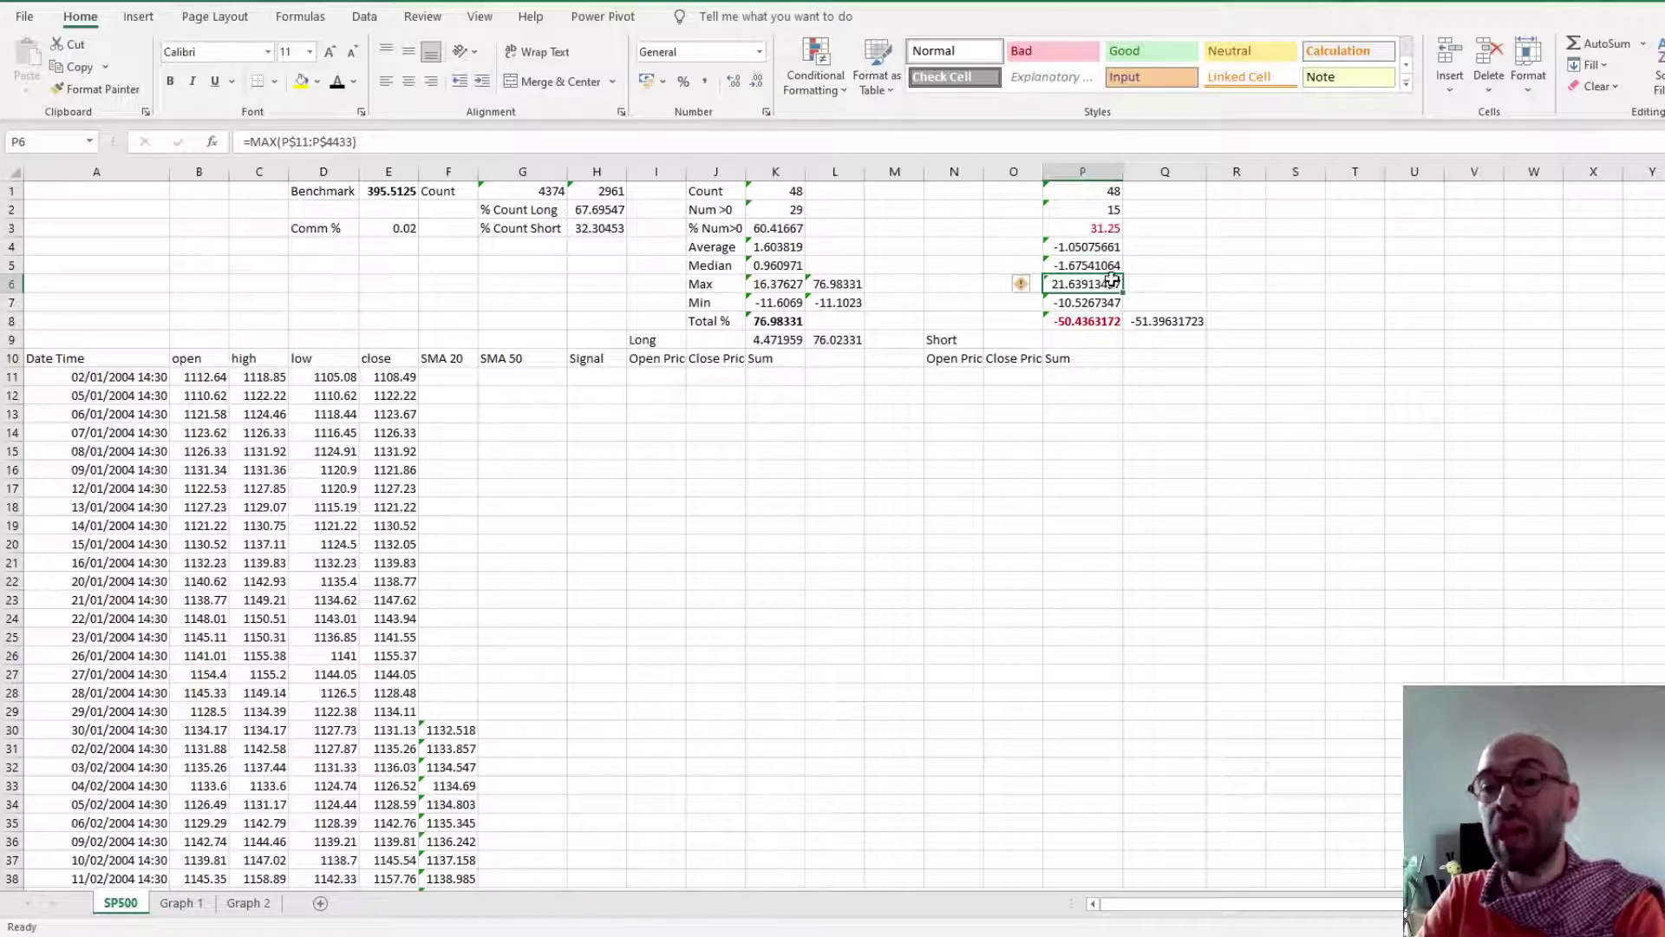
click(1100, 300)
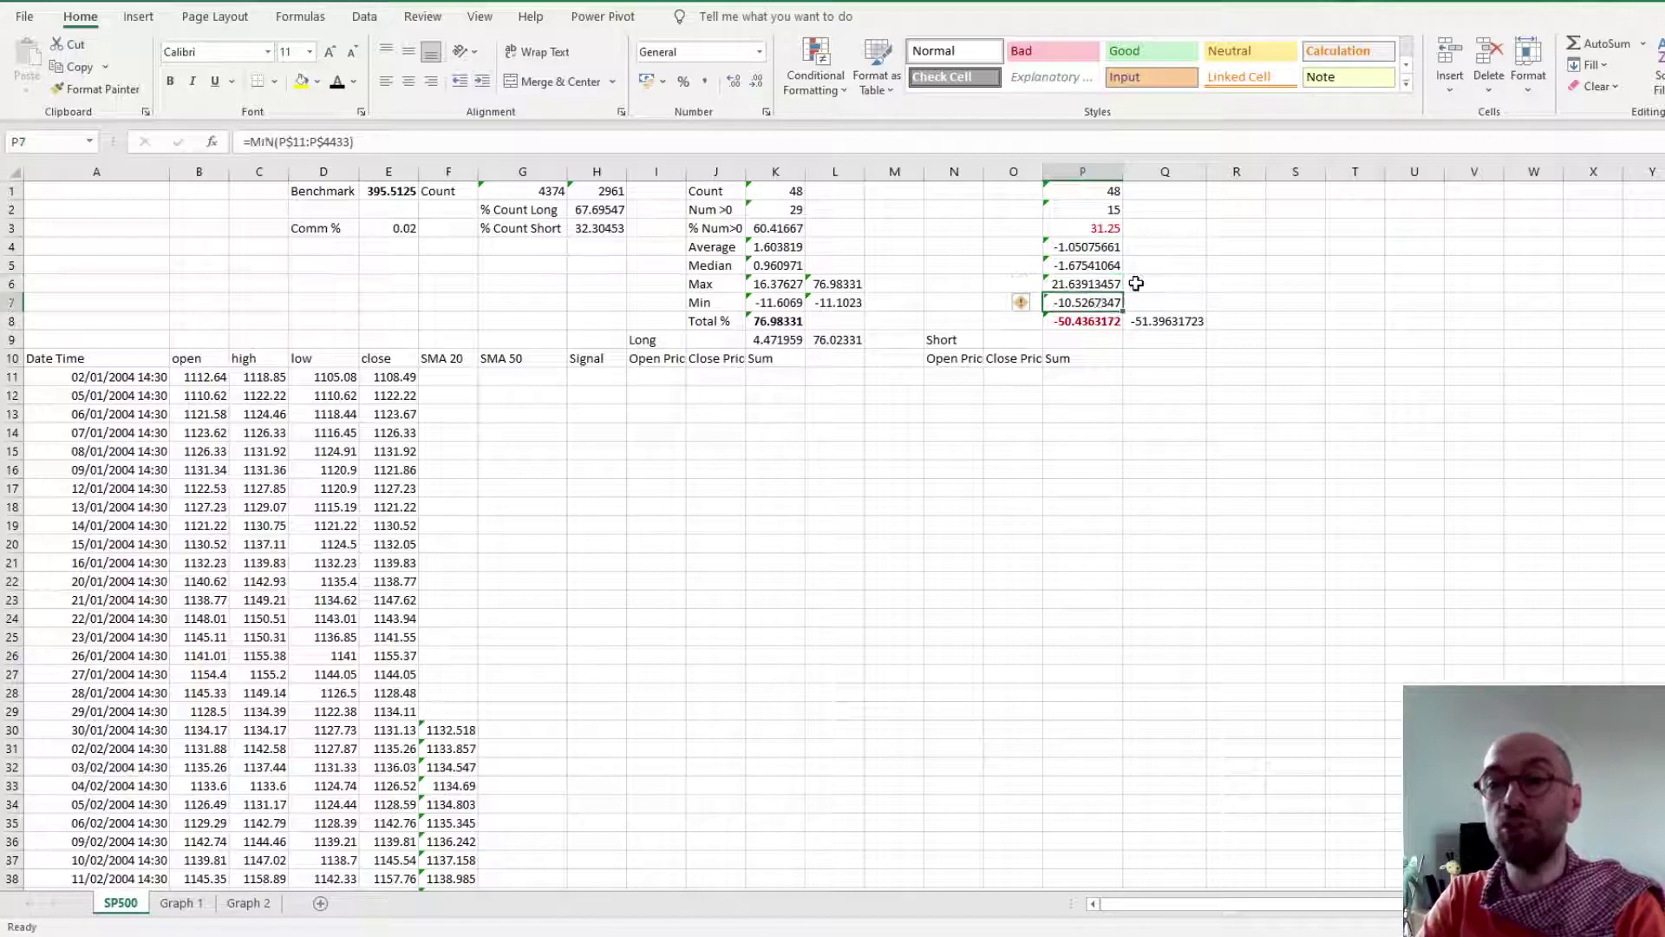
Step: Examine the short strategy's total return in P8 and the adjacent total in Q8
click(1088, 323)
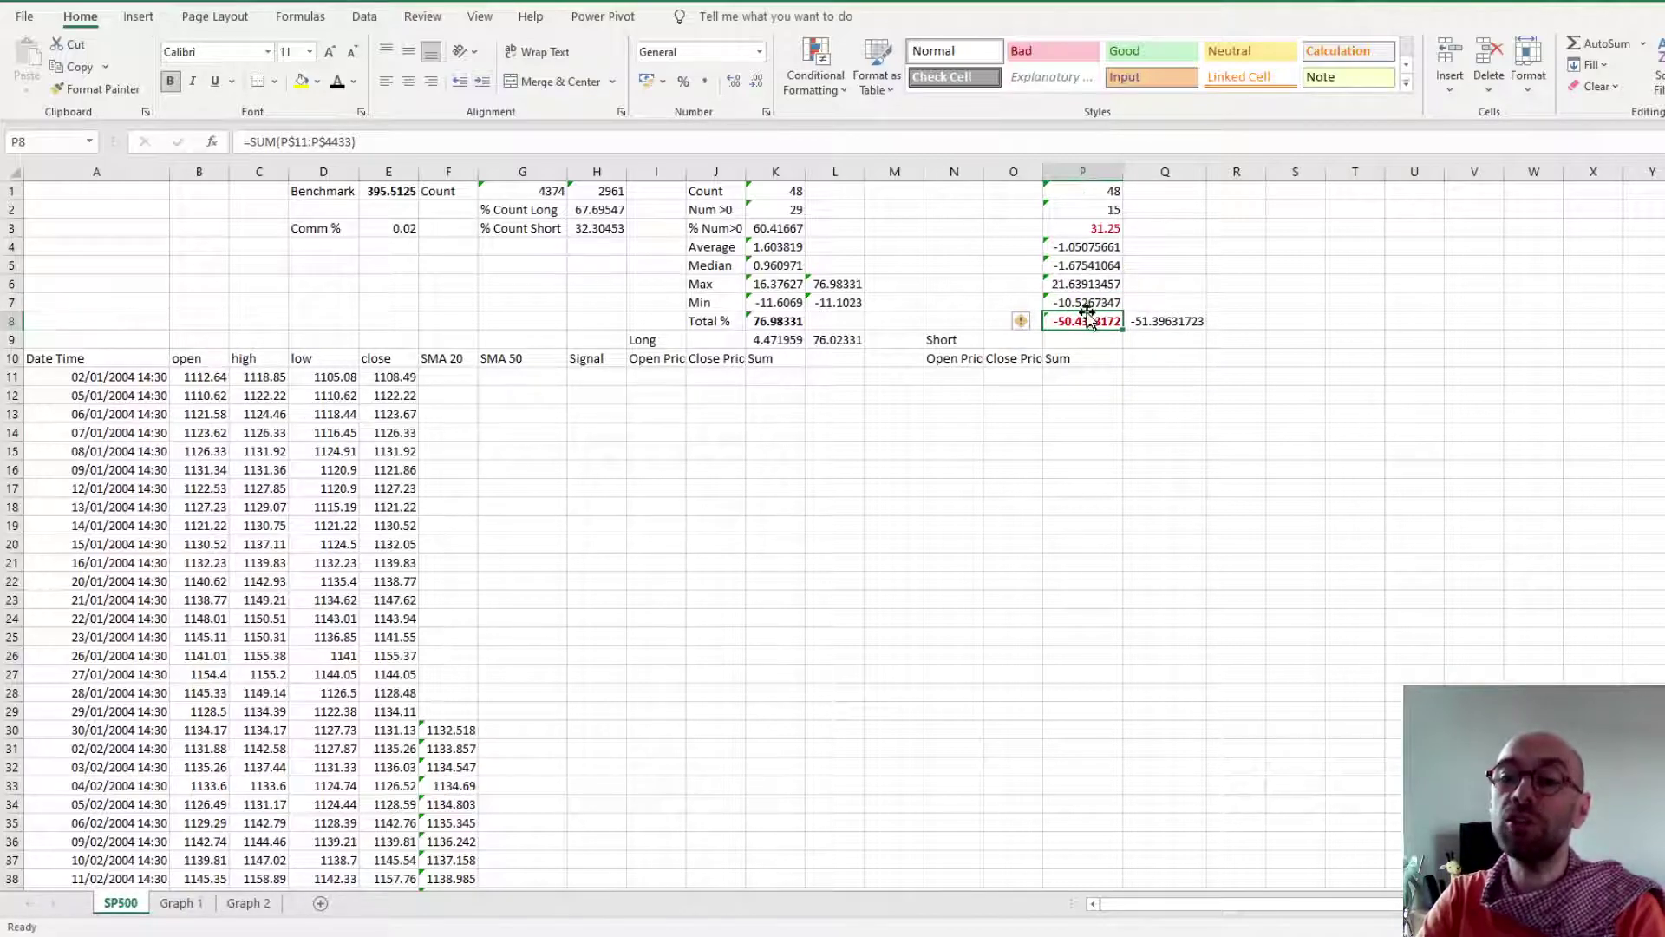
click(1145, 319)
click(1060, 323)
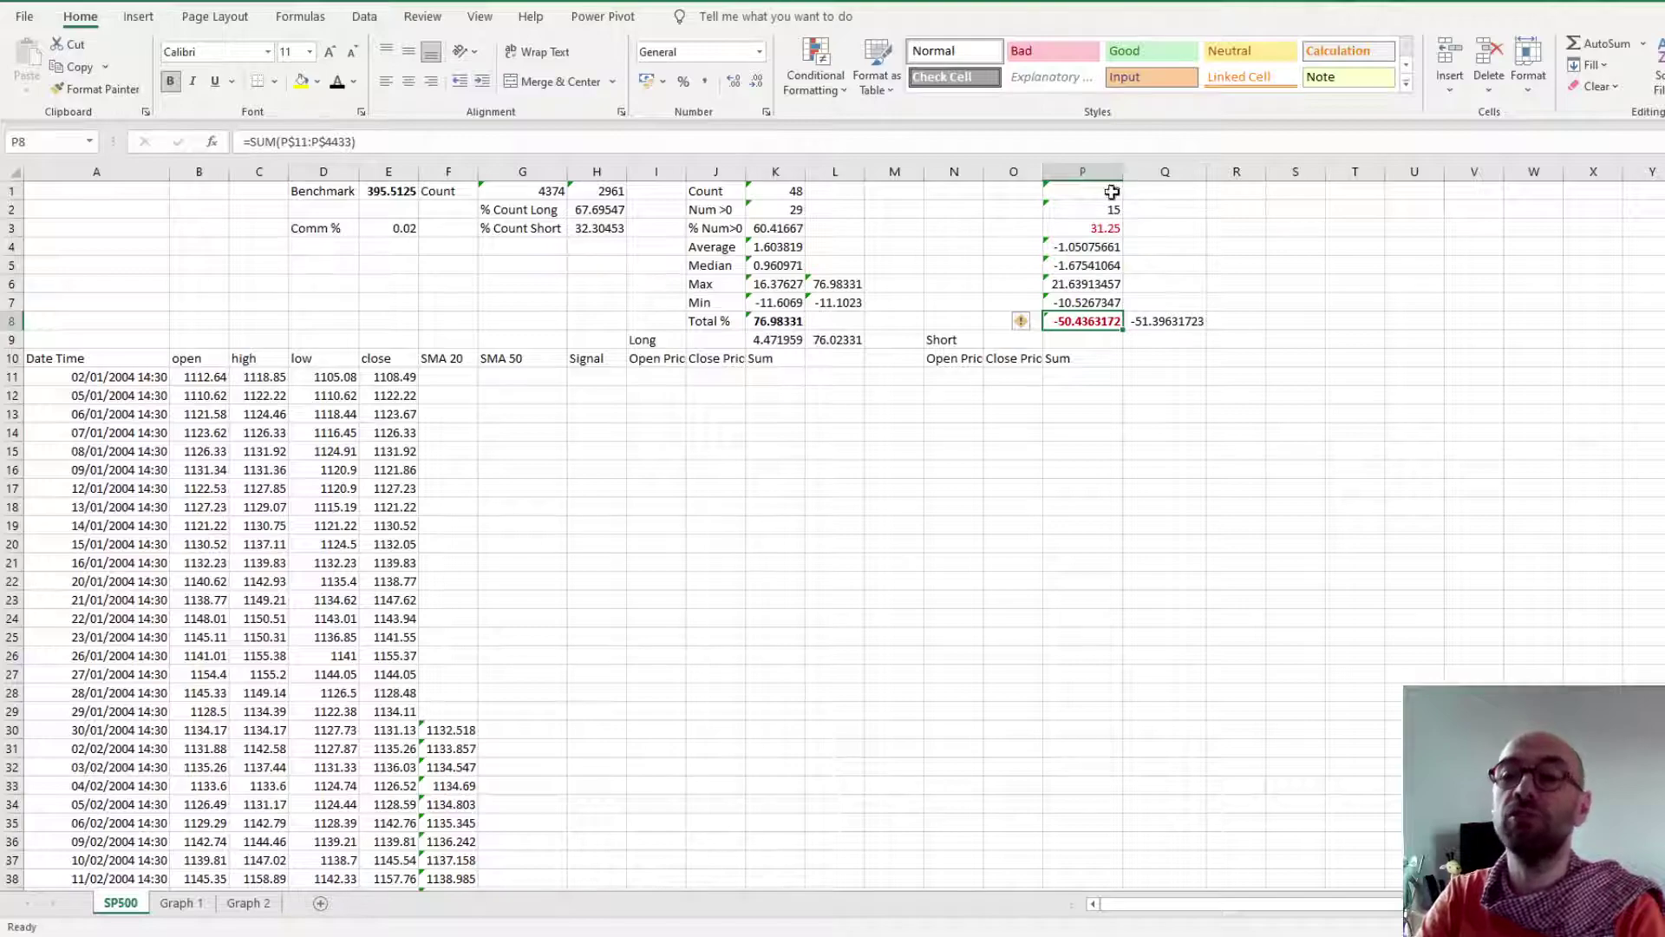
Step: Review the short-trade winning percentage in P3 and the average and median returns in P4 and P5 once more
click(1071, 227)
click(1071, 246)
click(1071, 260)
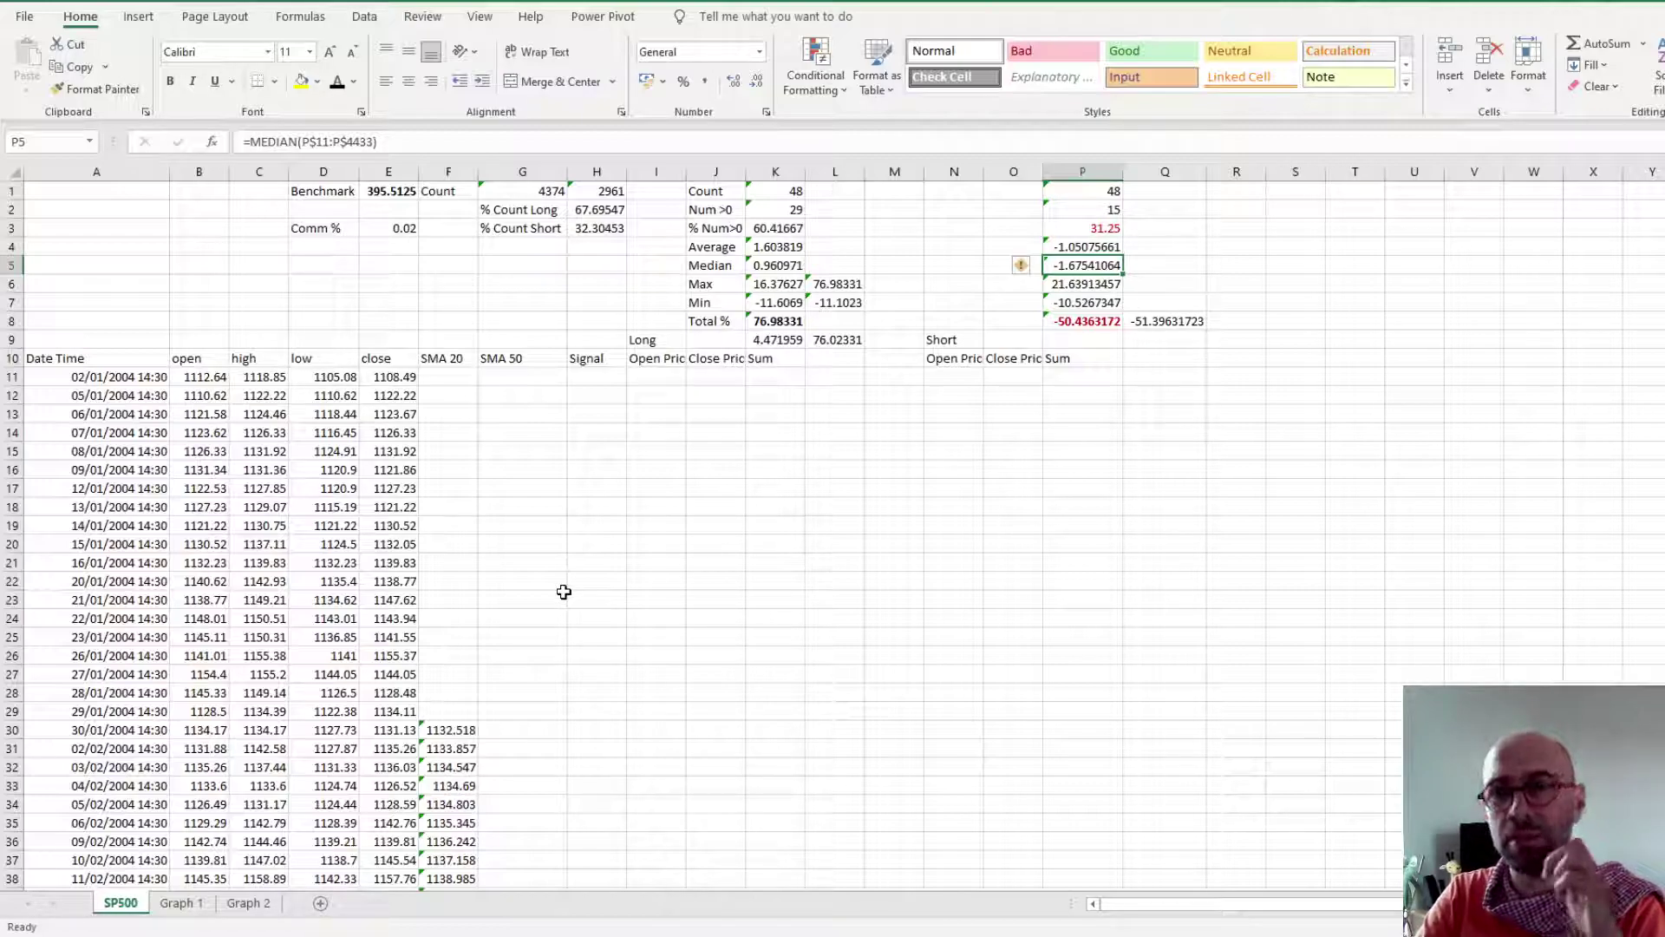
Step: Widen the P&L column chart on the Graph 1 sheet so that it extends to about column X
click(180, 903)
click(951, 601)
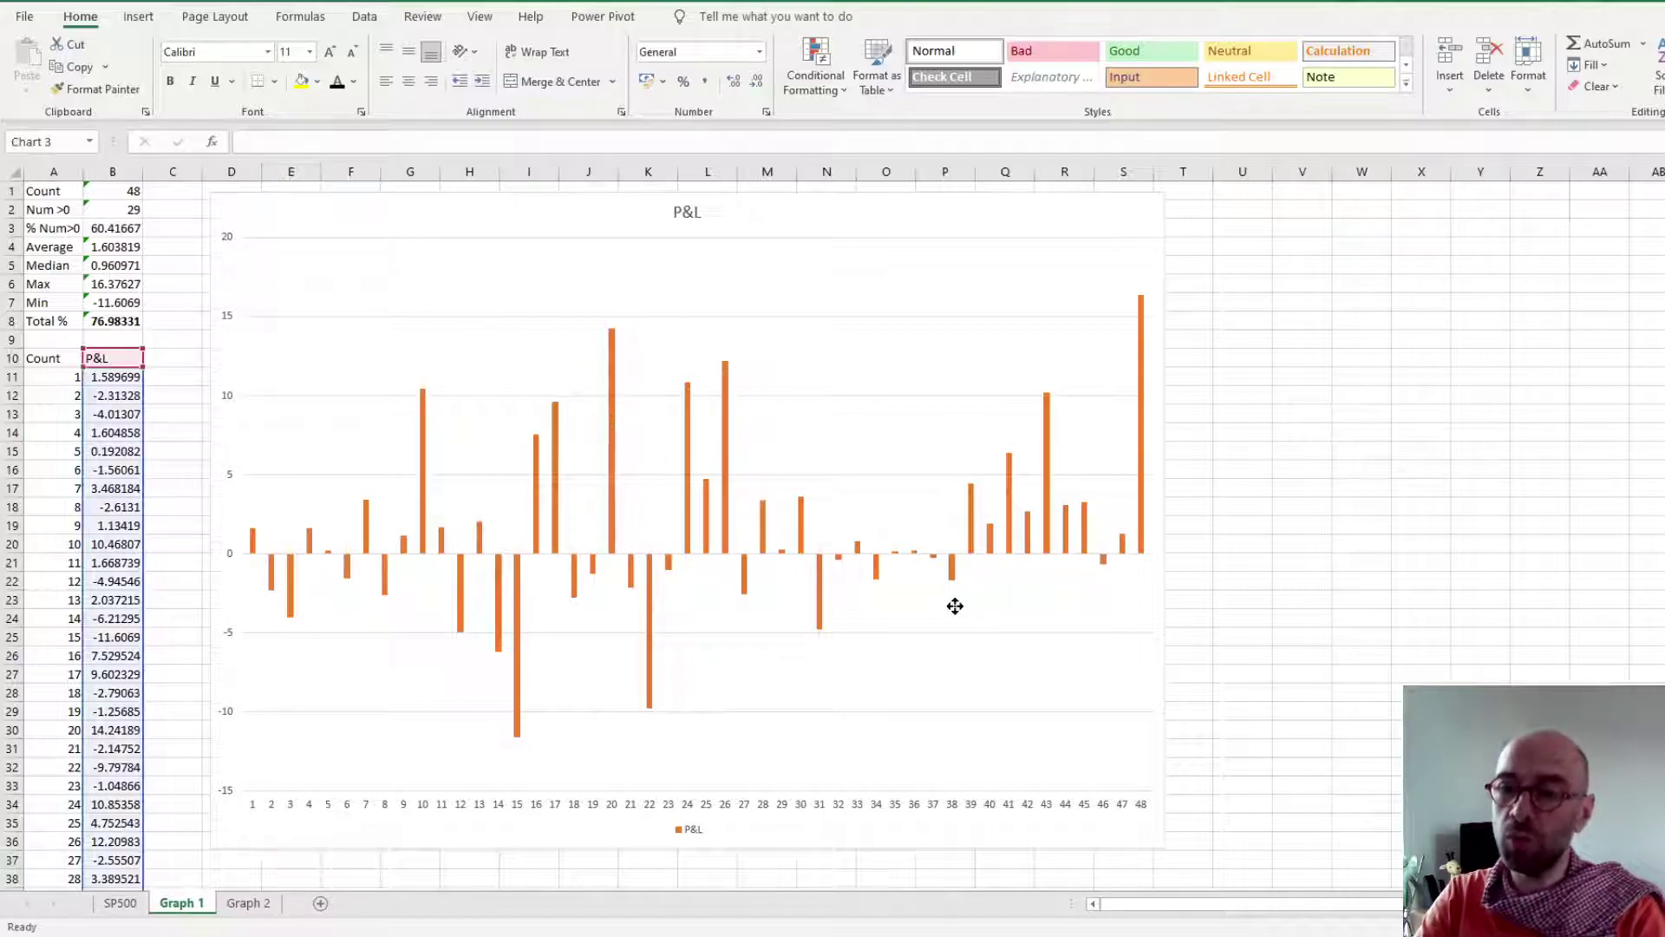
drag(1164, 520, 1458, 518)
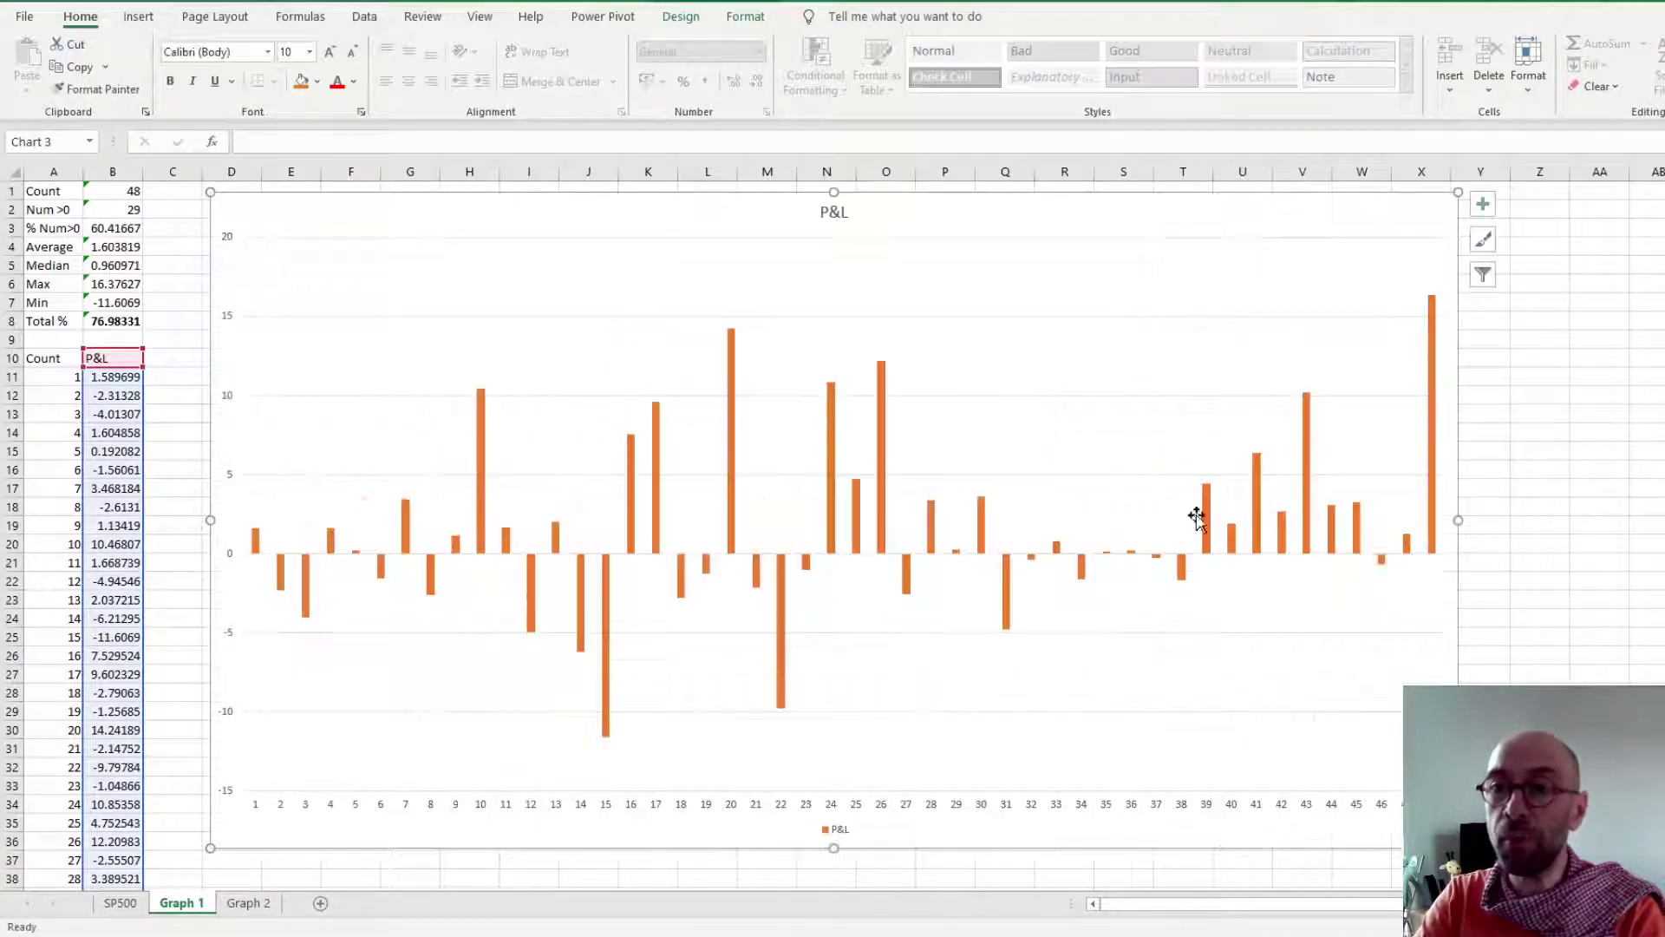
click(170, 319)
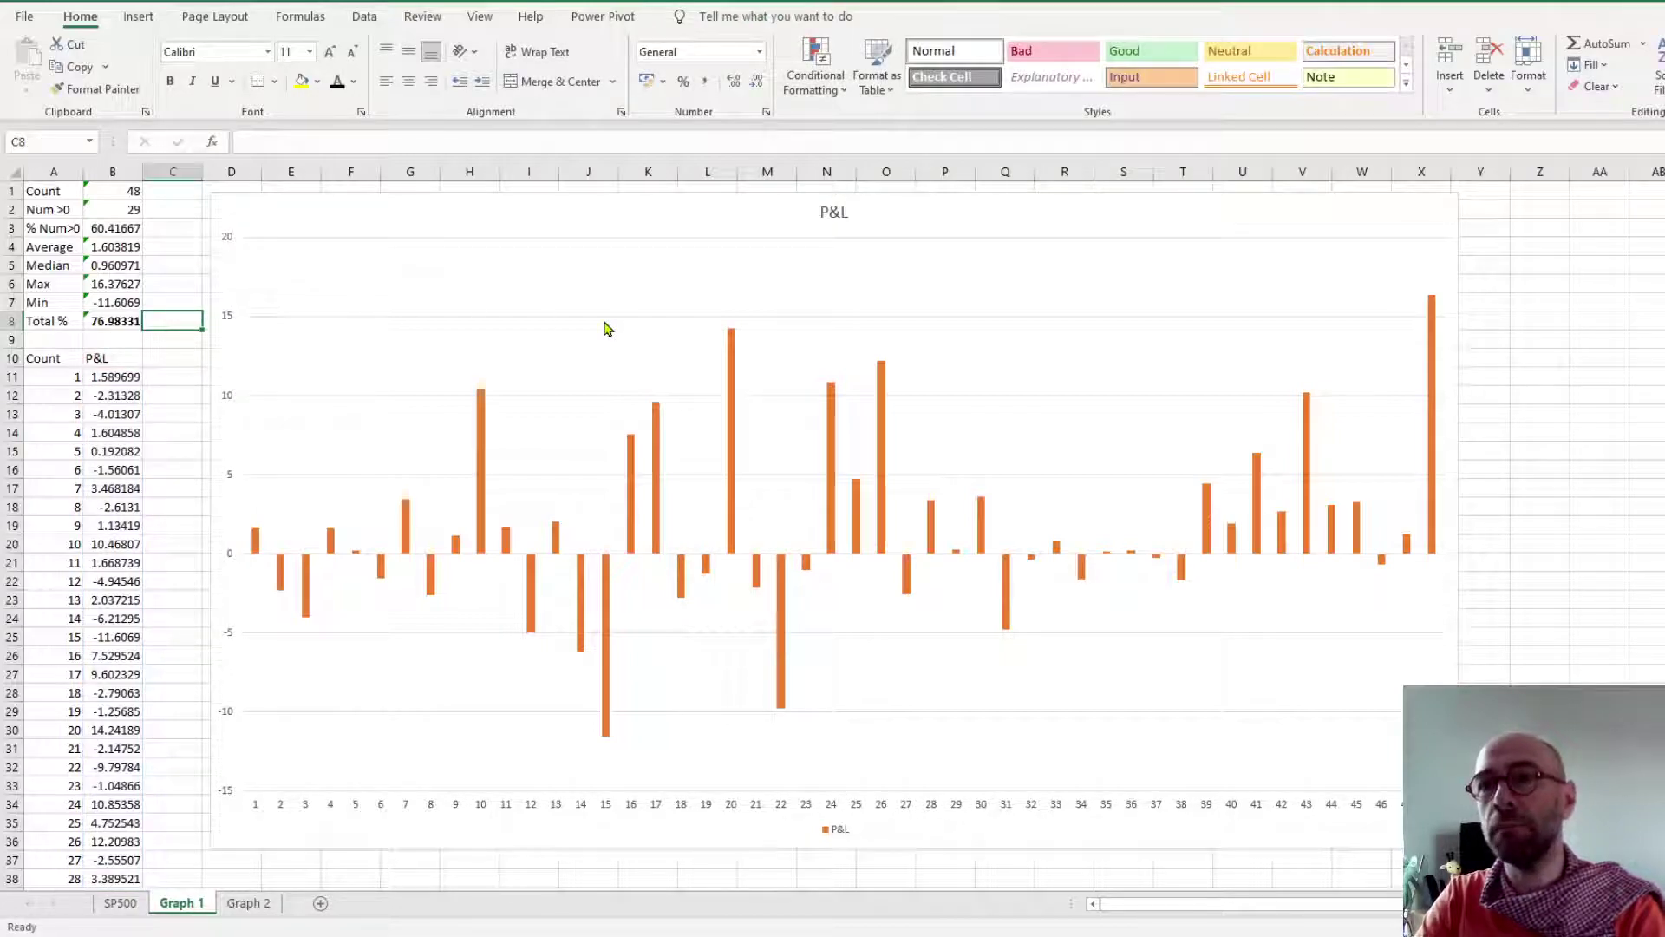
Step: Examine the largest losing trades in the P&L chart on Graph 1, around trades 14, 15 and 22
click(122, 903)
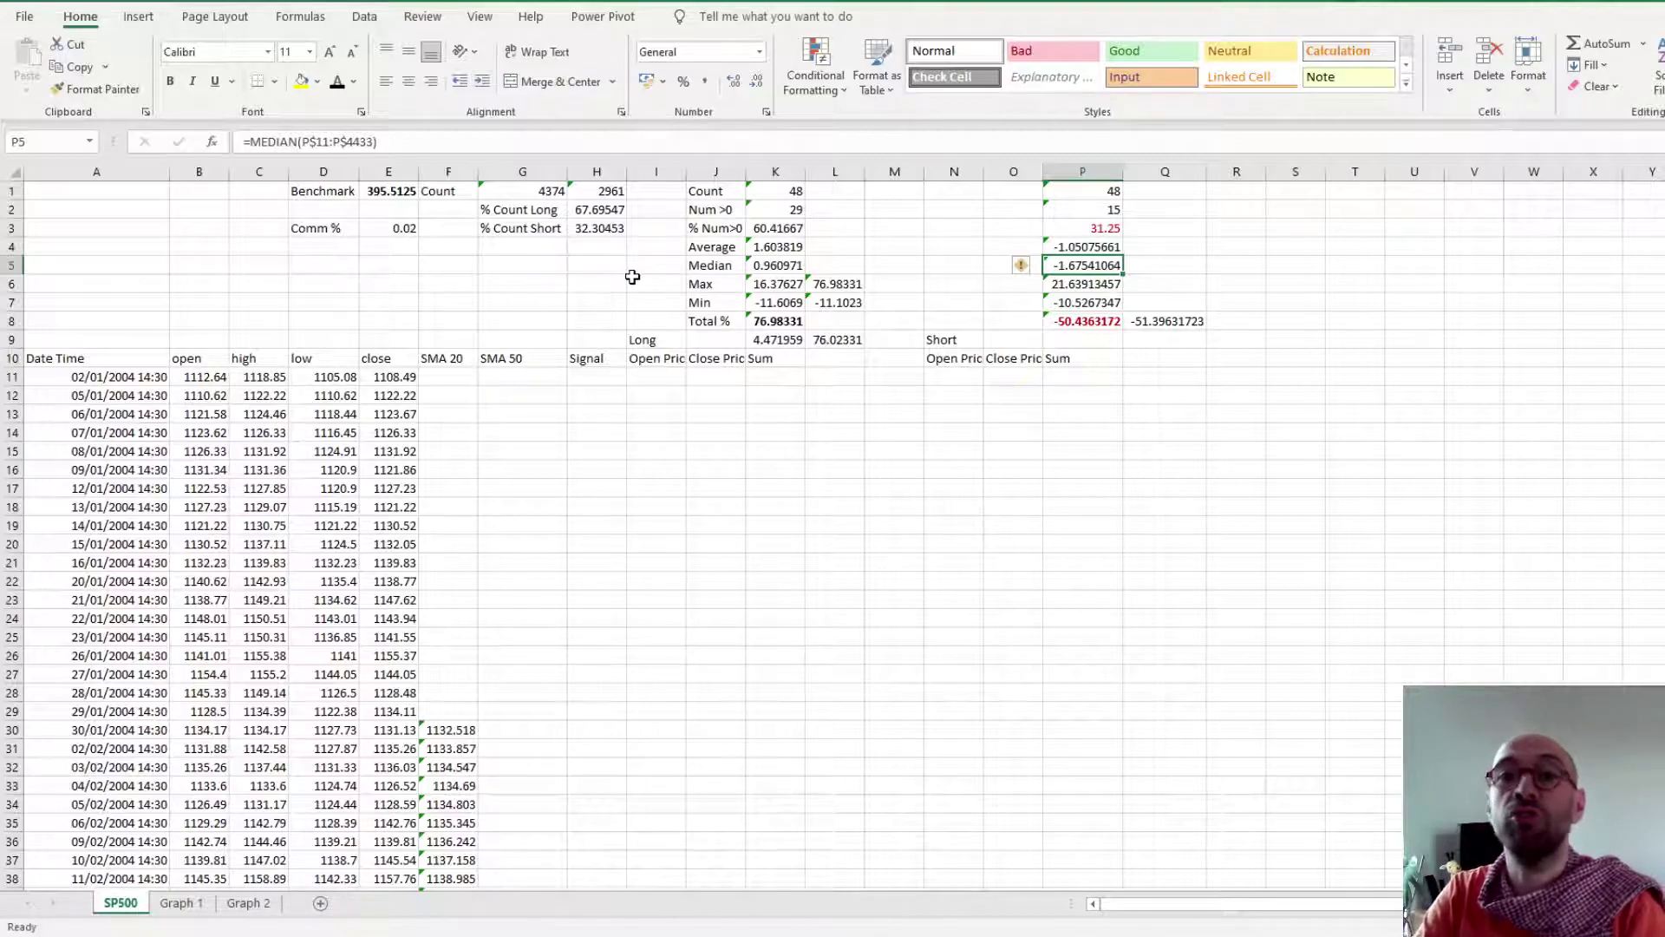
click(248, 903)
click(172, 907)
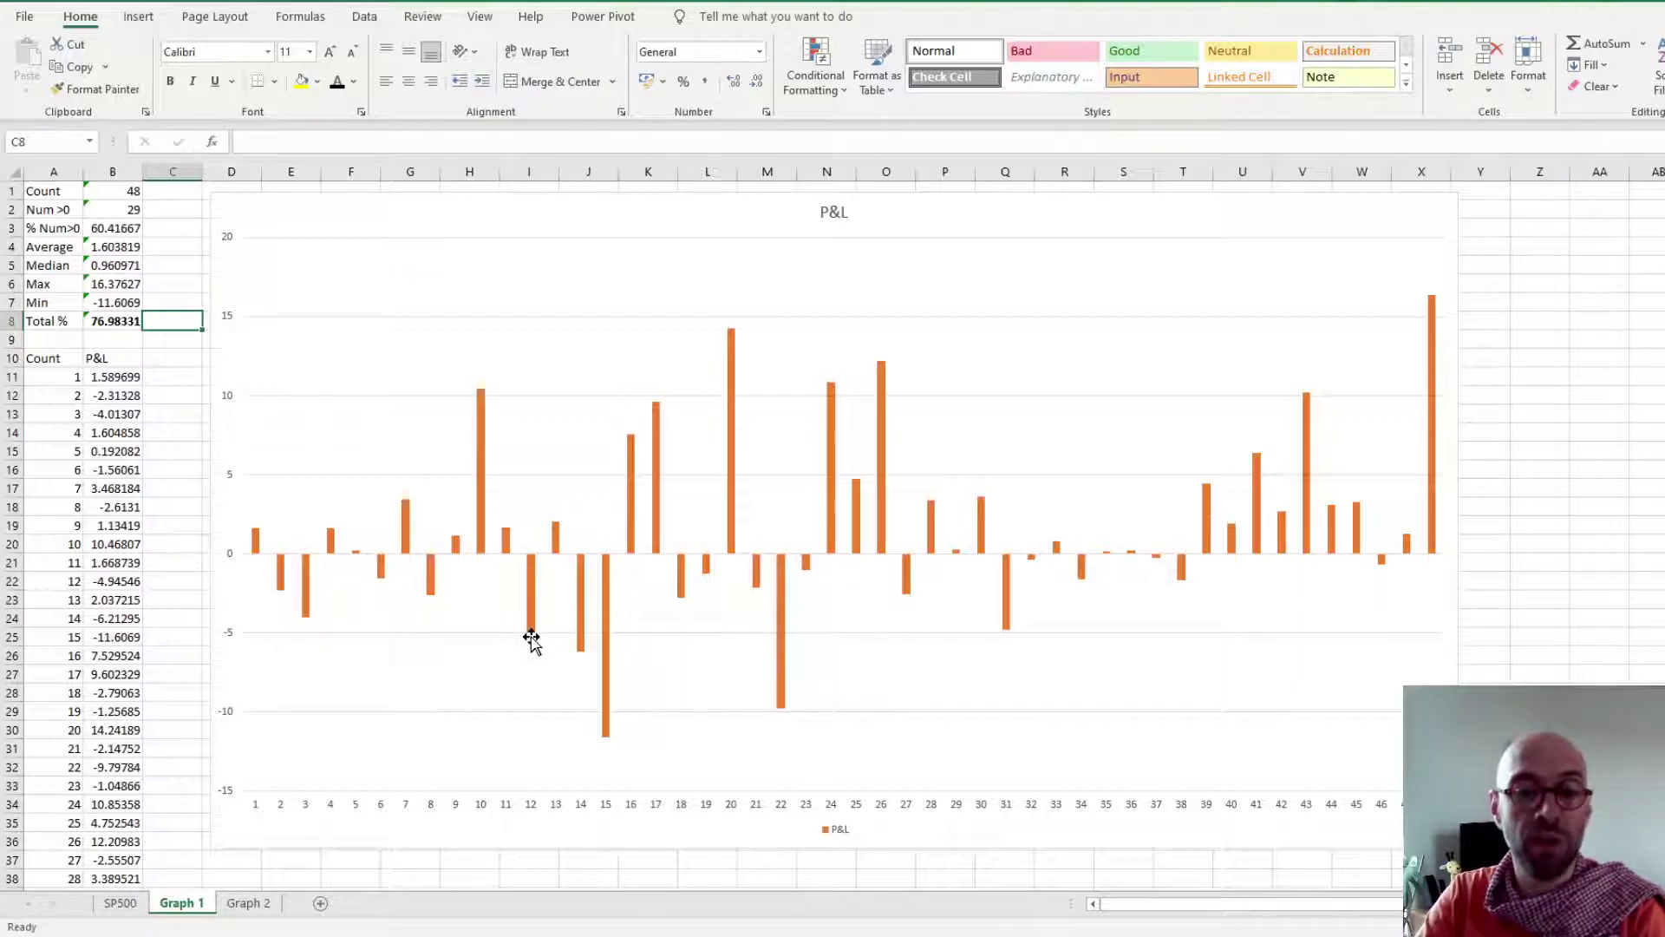
mouse_move(582, 632)
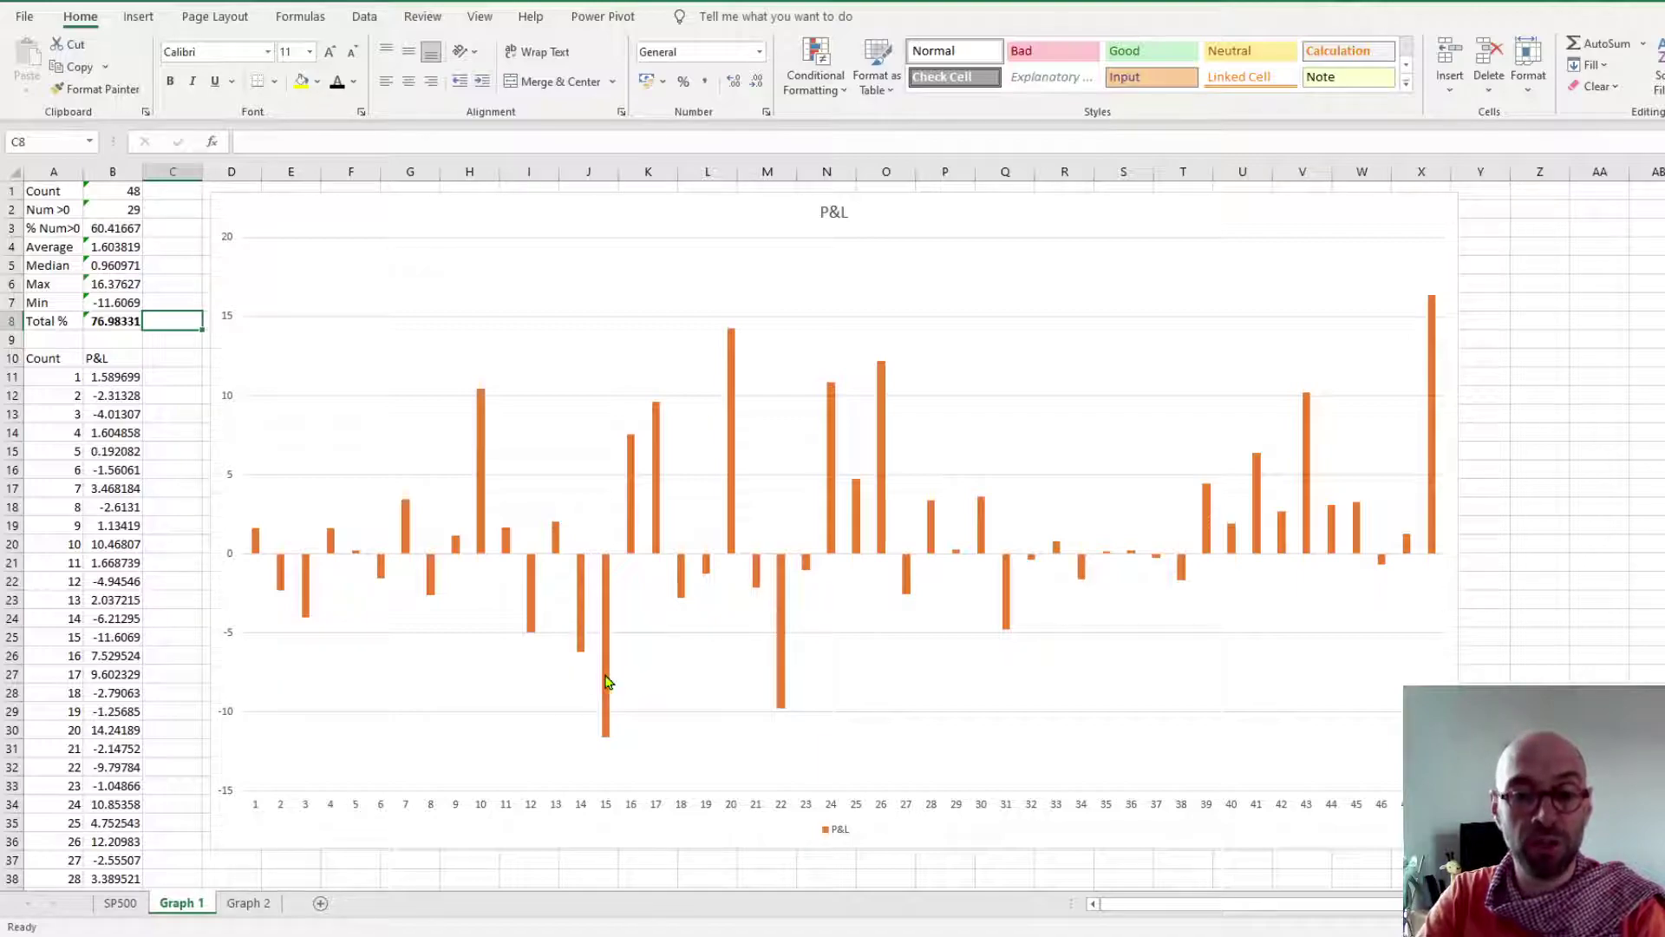
mouse_move(605, 679)
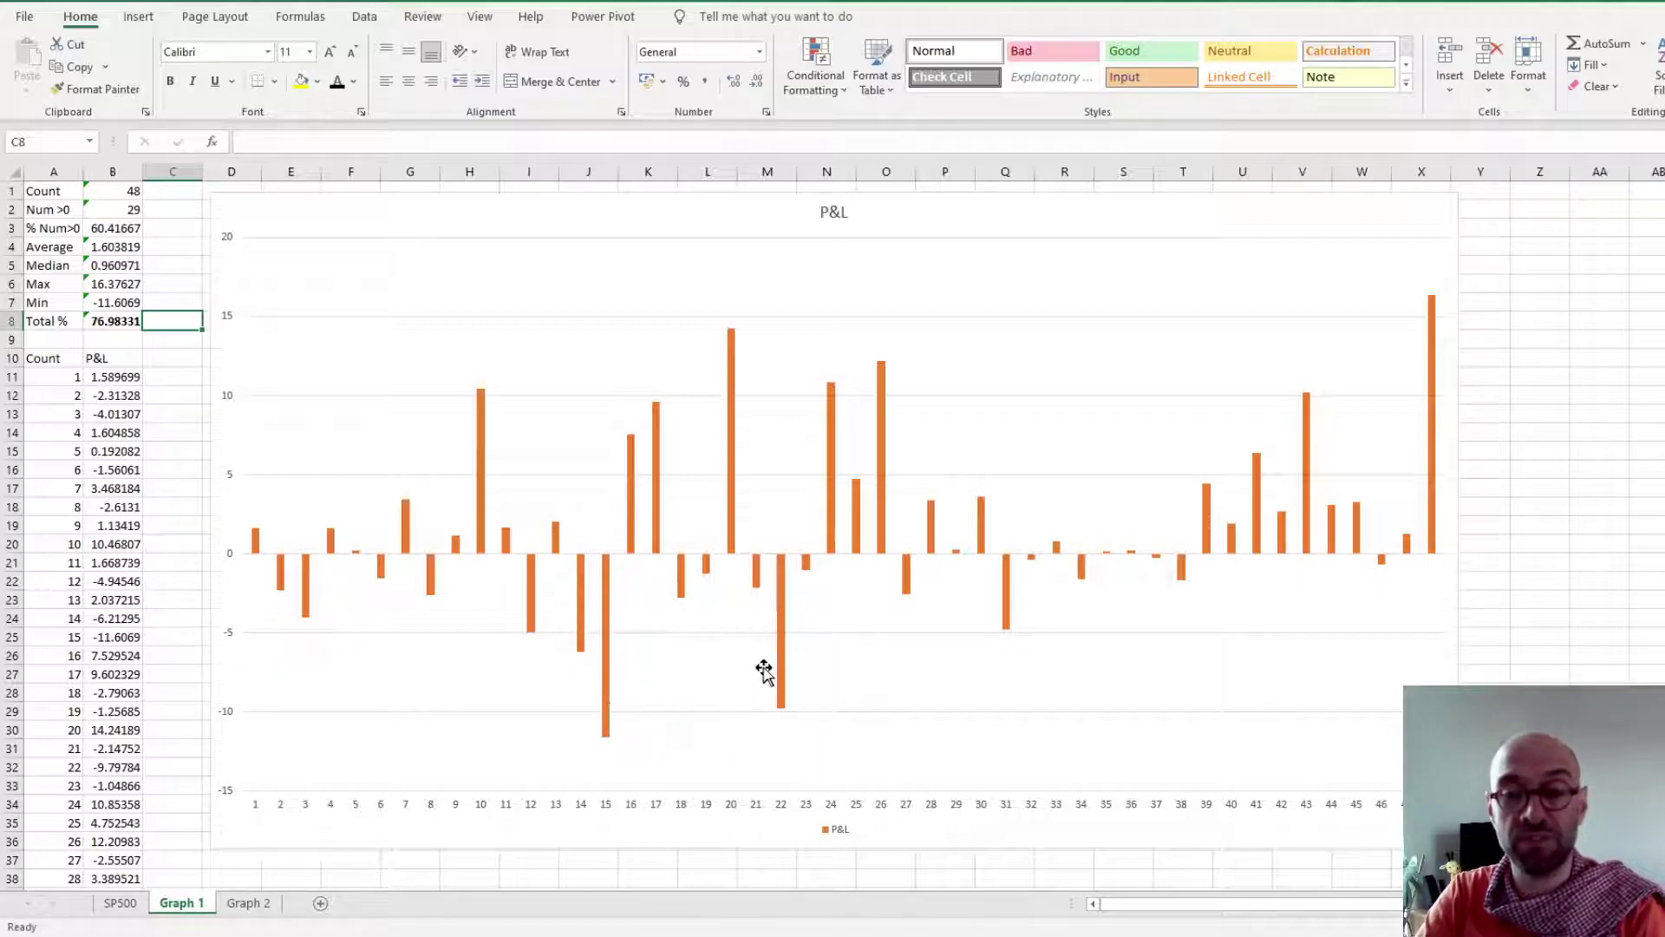
mouse_move(781, 675)
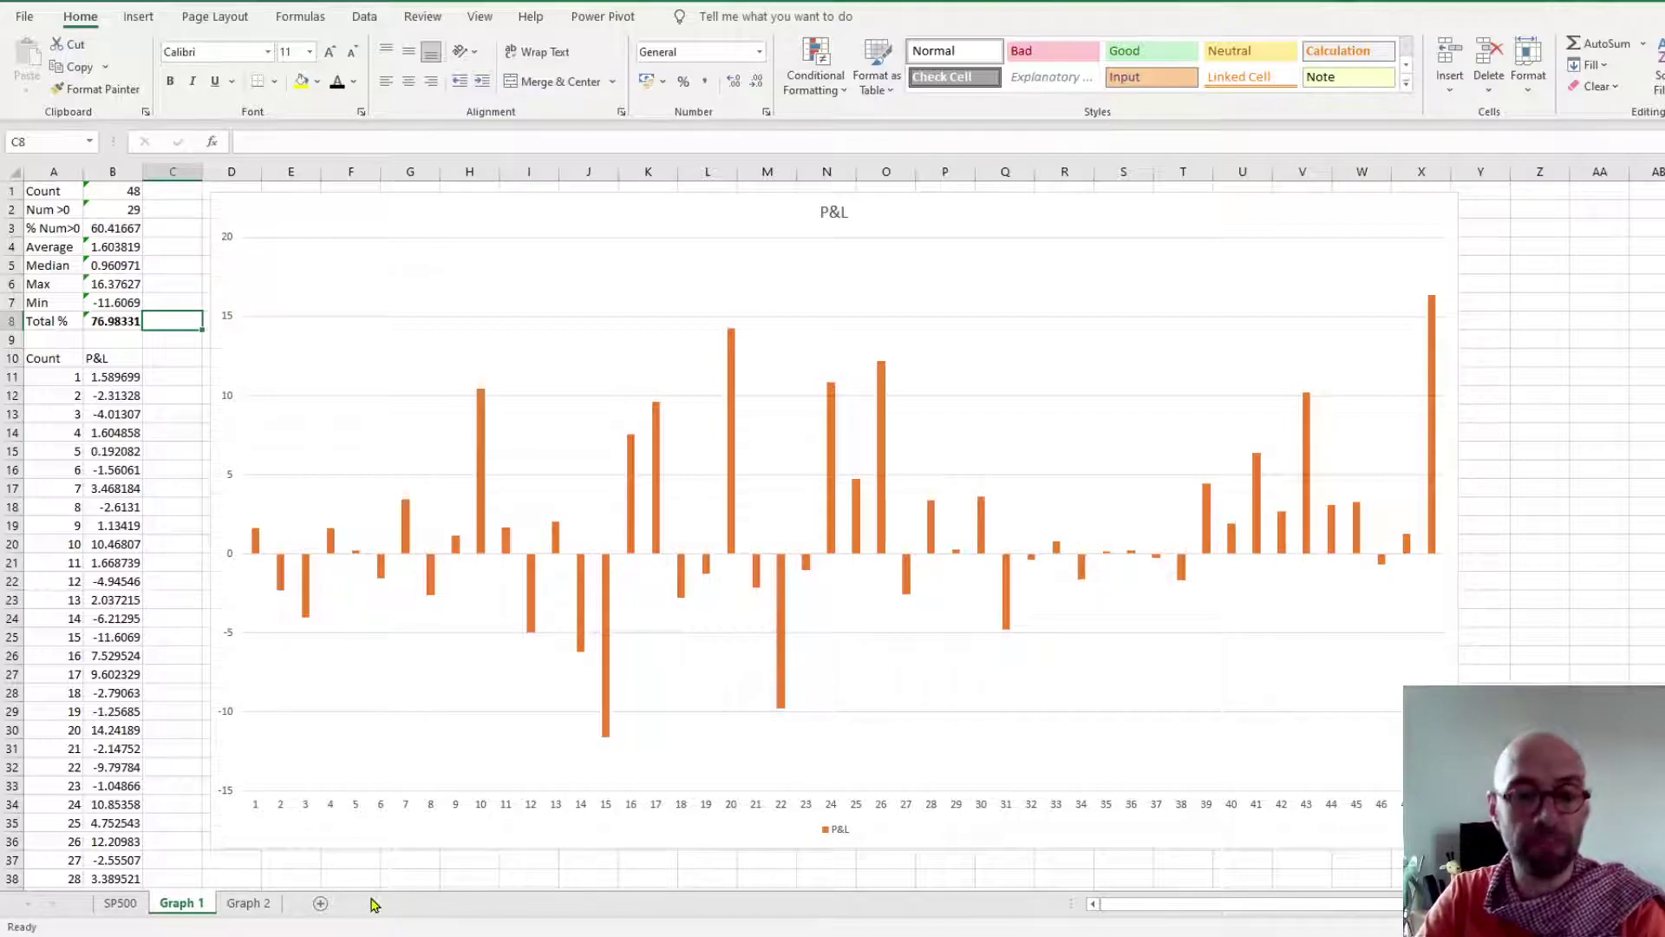
Step: Check the long strategy's total return in K8 on the SP500 sheet and view the Accrued Returns % chart on Graph 2
click(119, 903)
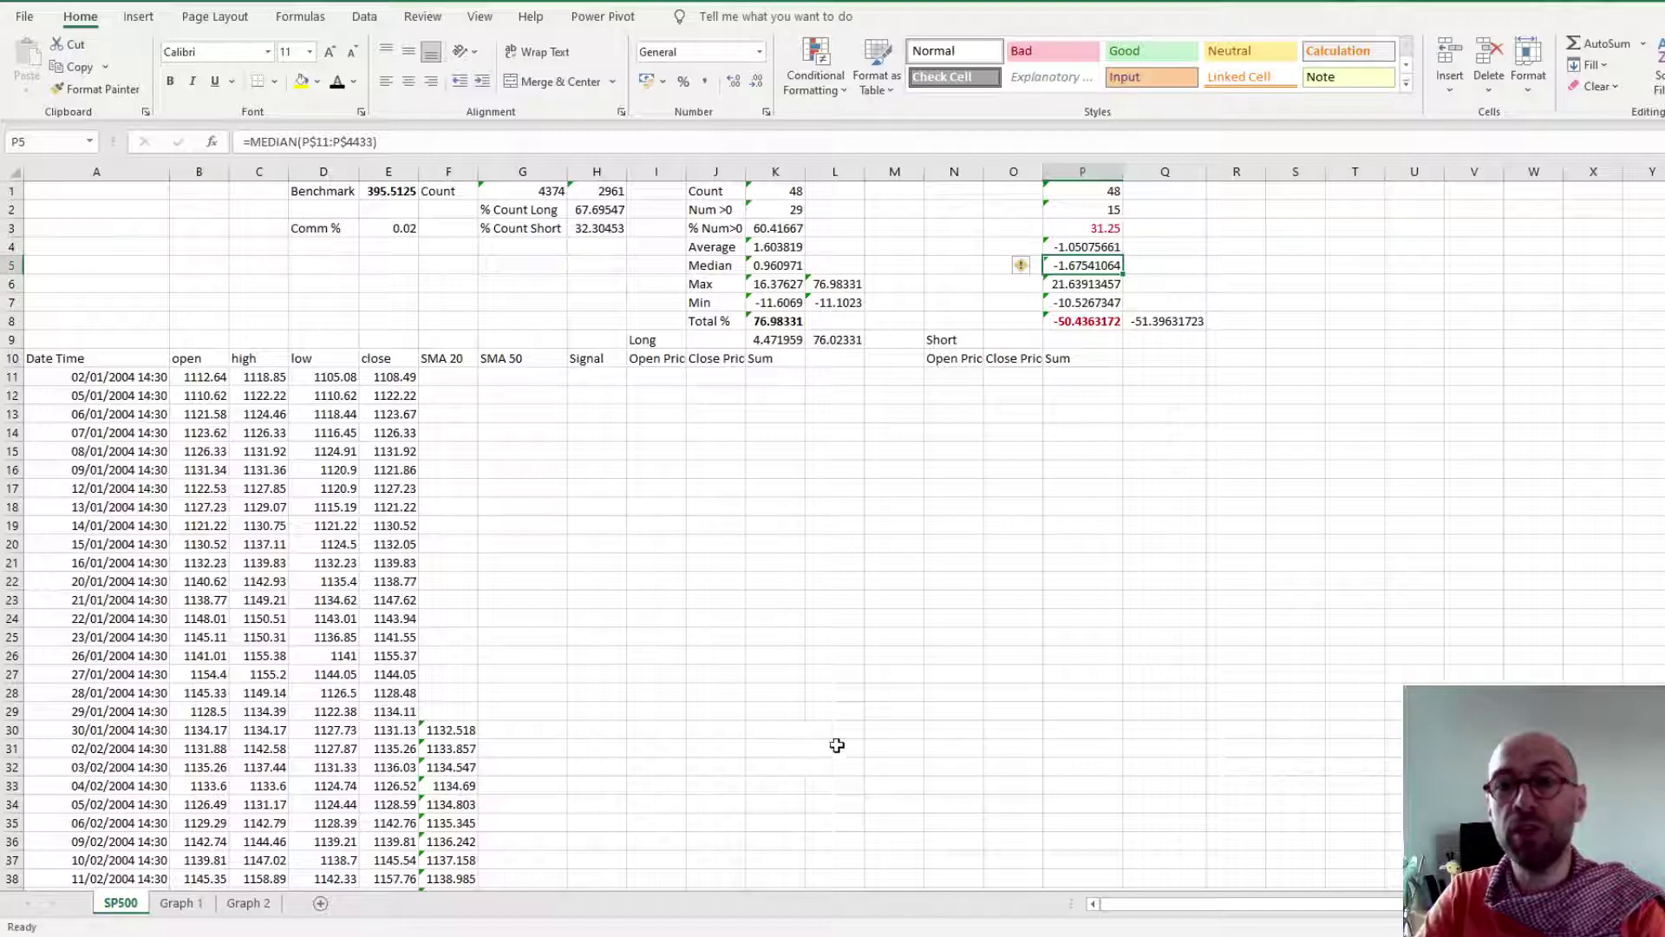
click(785, 323)
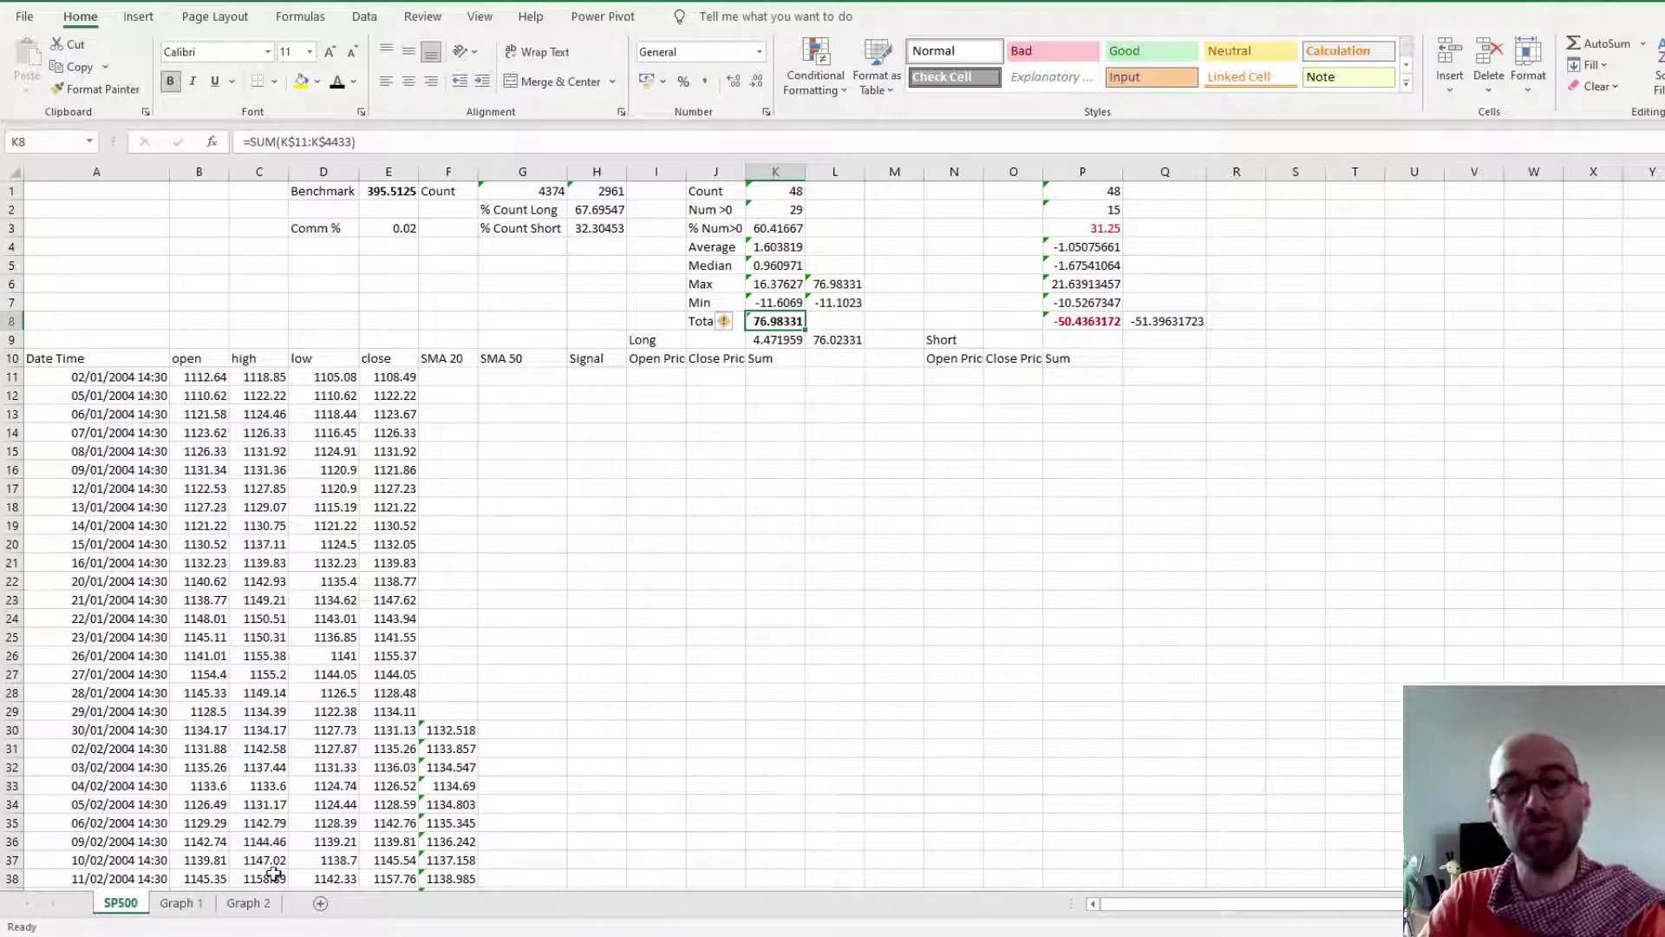
click(247, 902)
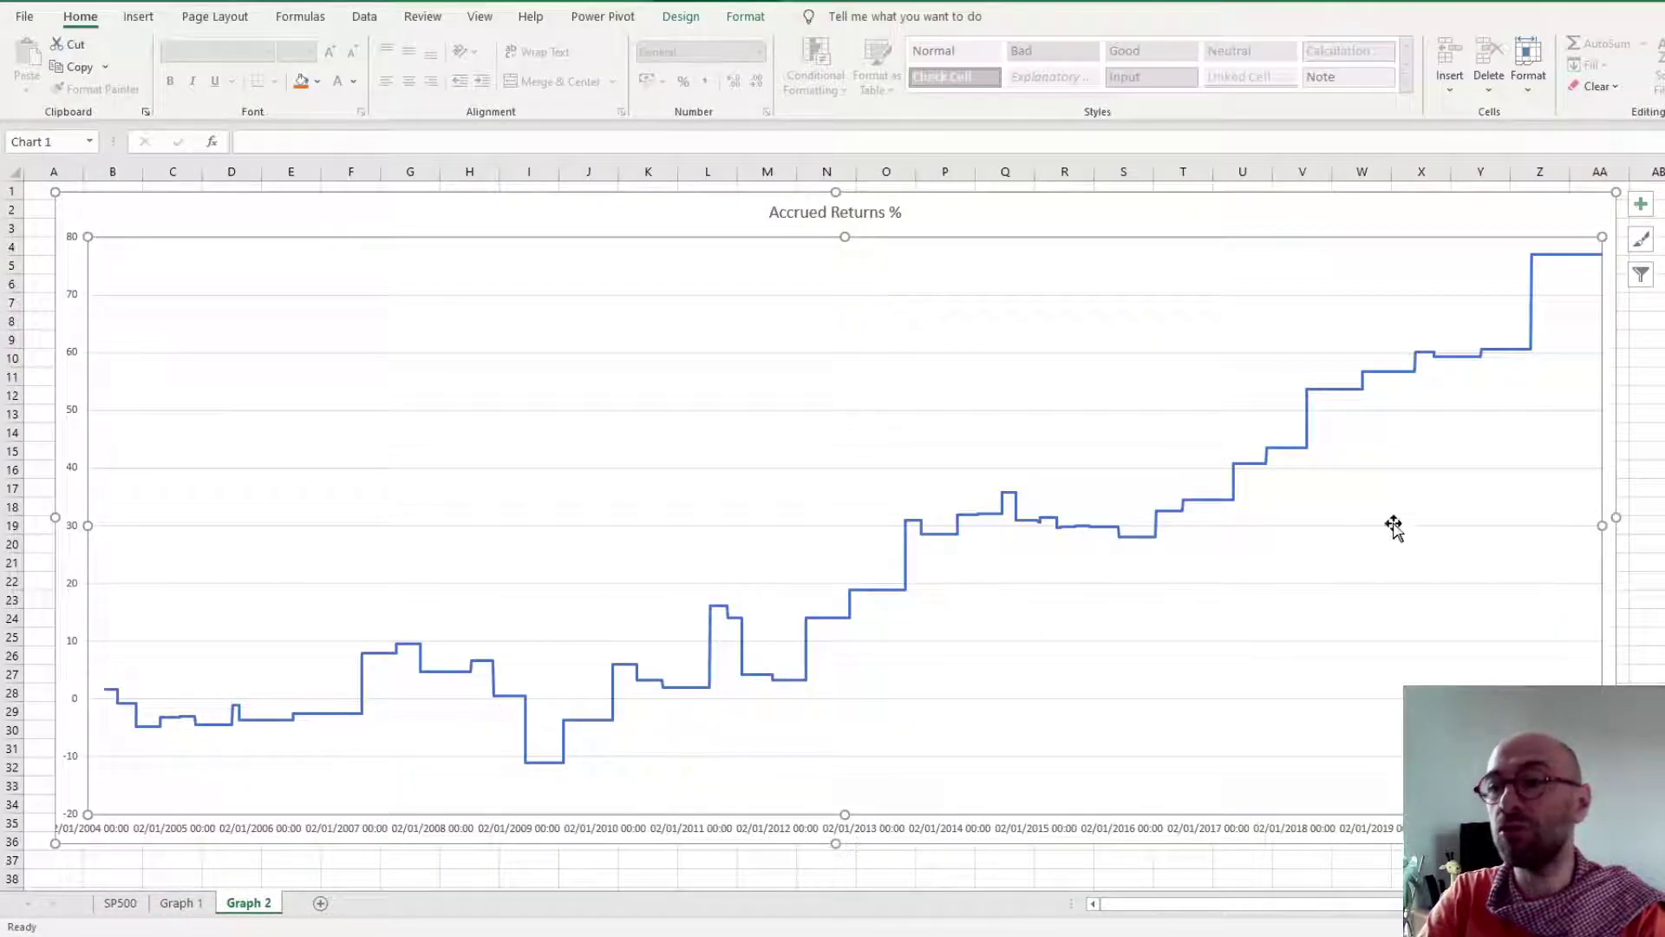
click(711, 691)
click(1040, 684)
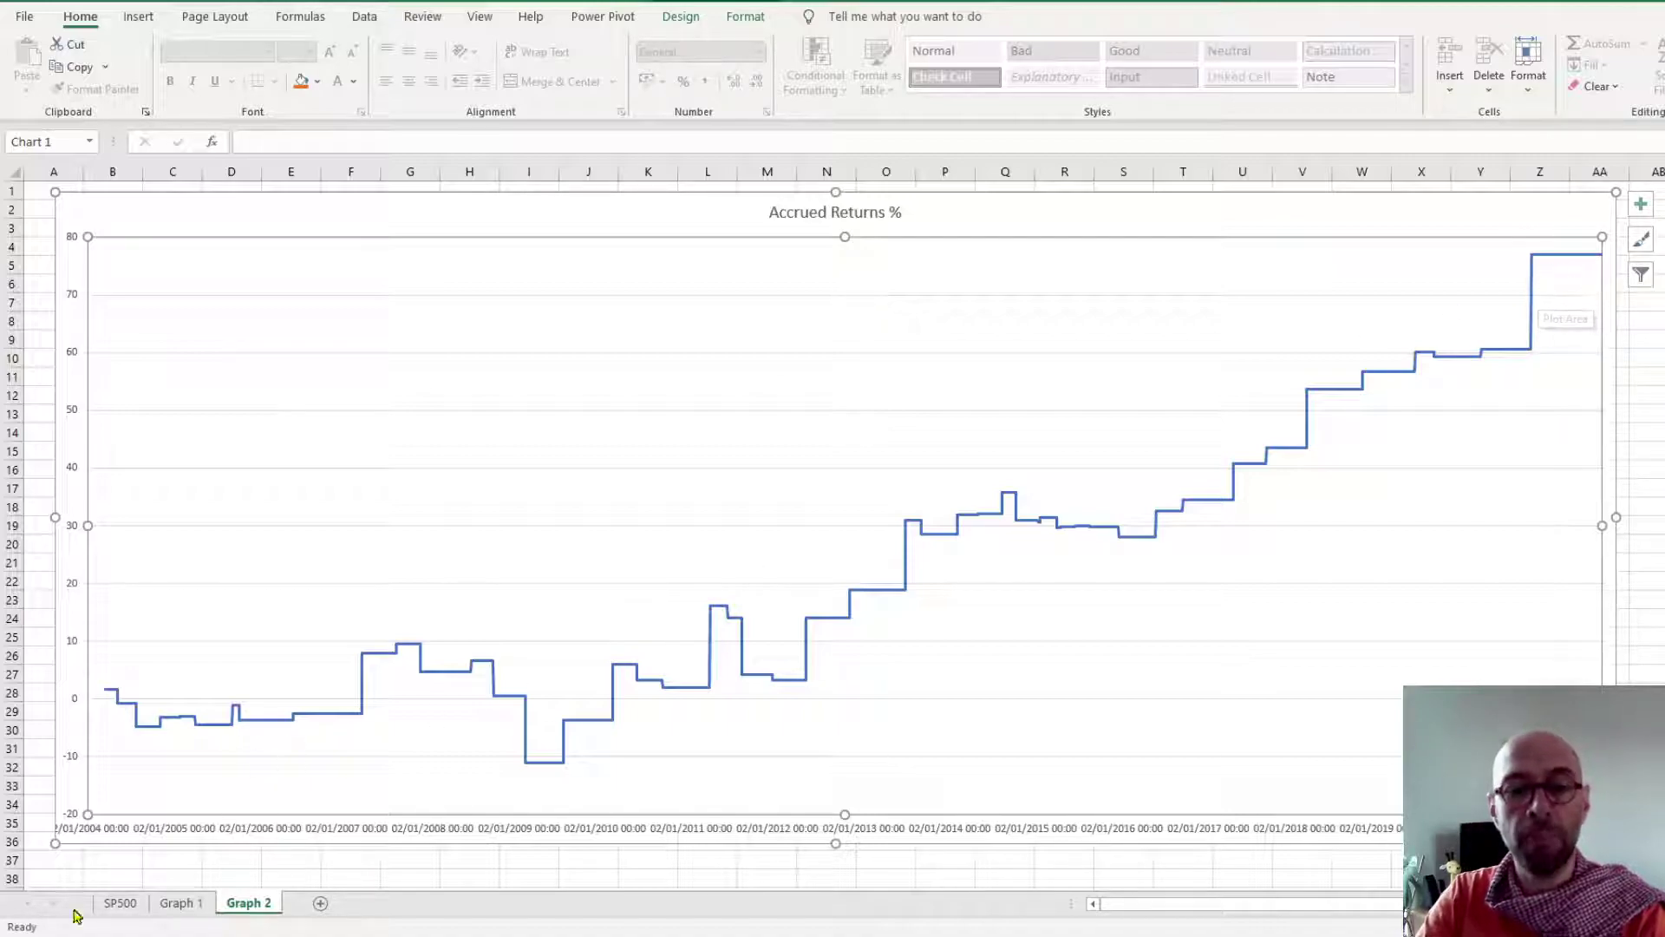
Step: Check the long strategy's yearly return formula in K9, and trace the early years of the Accrued Returns % curve on Graph 2
click(118, 903)
key(Down)
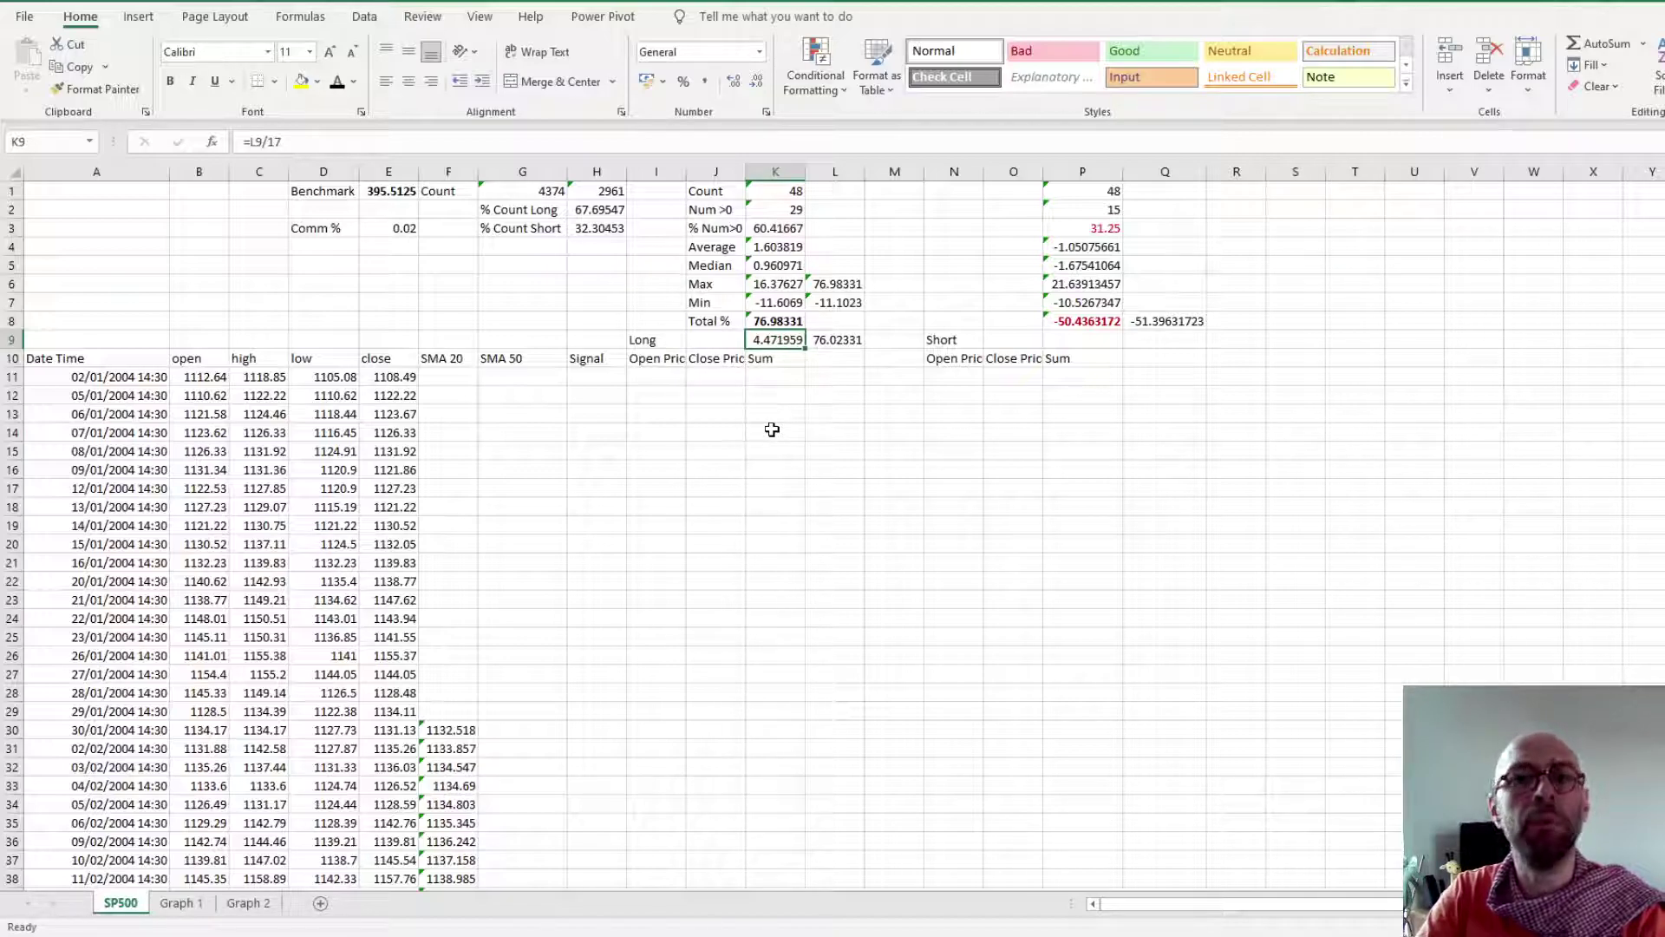
click(248, 903)
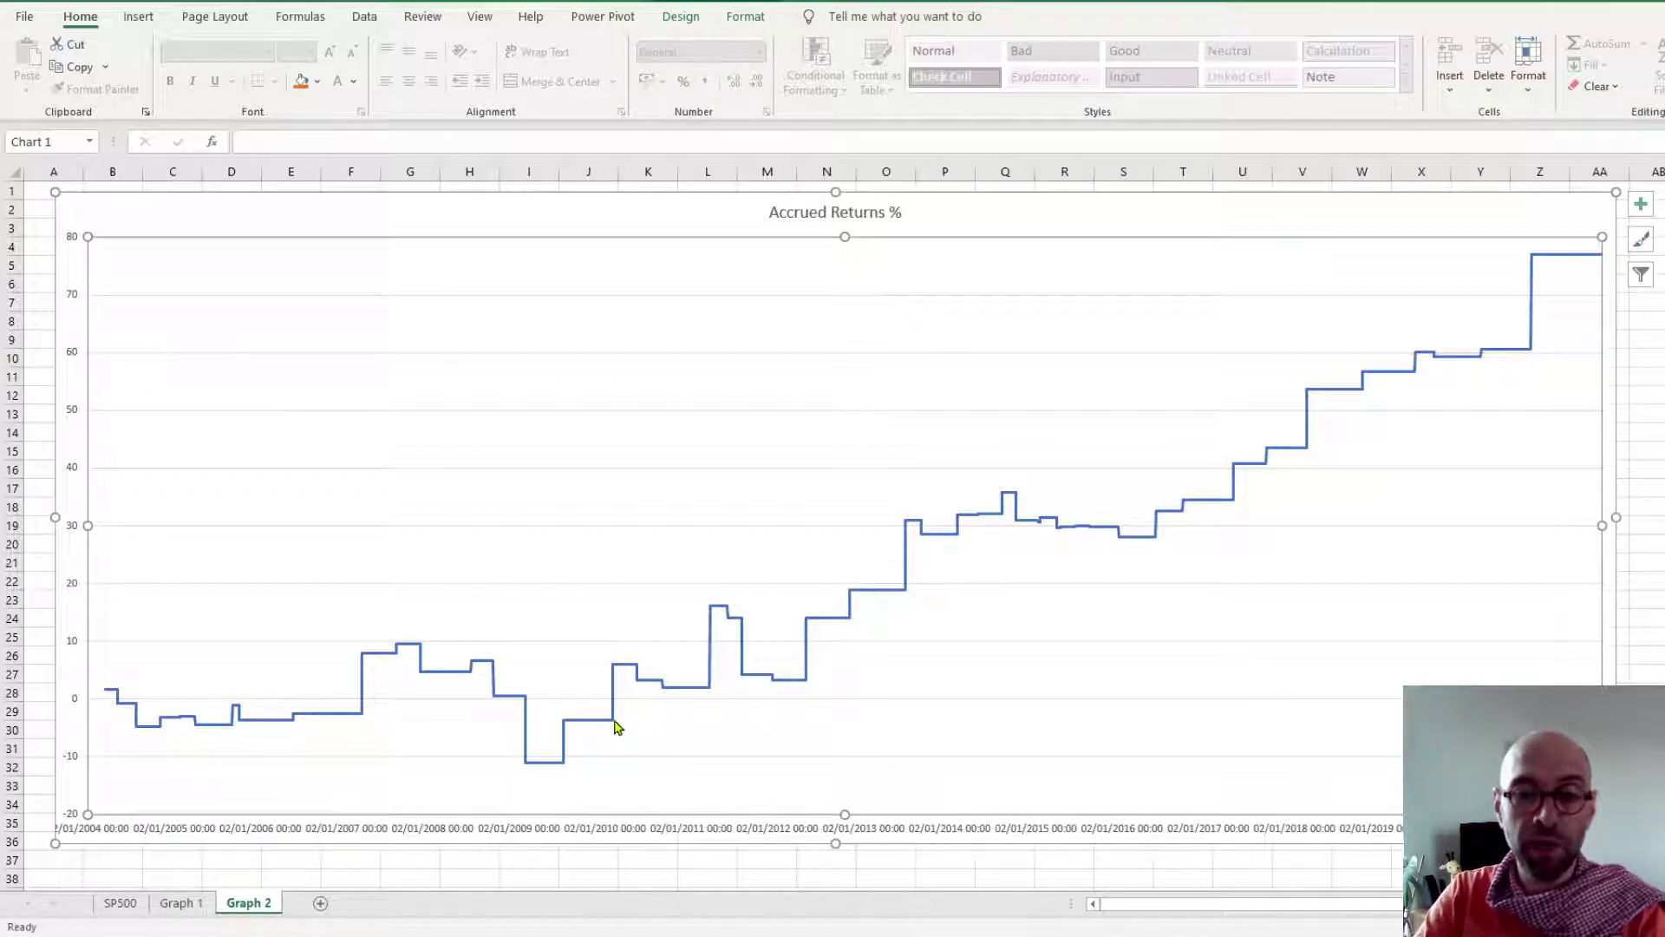
mouse_move(613, 726)
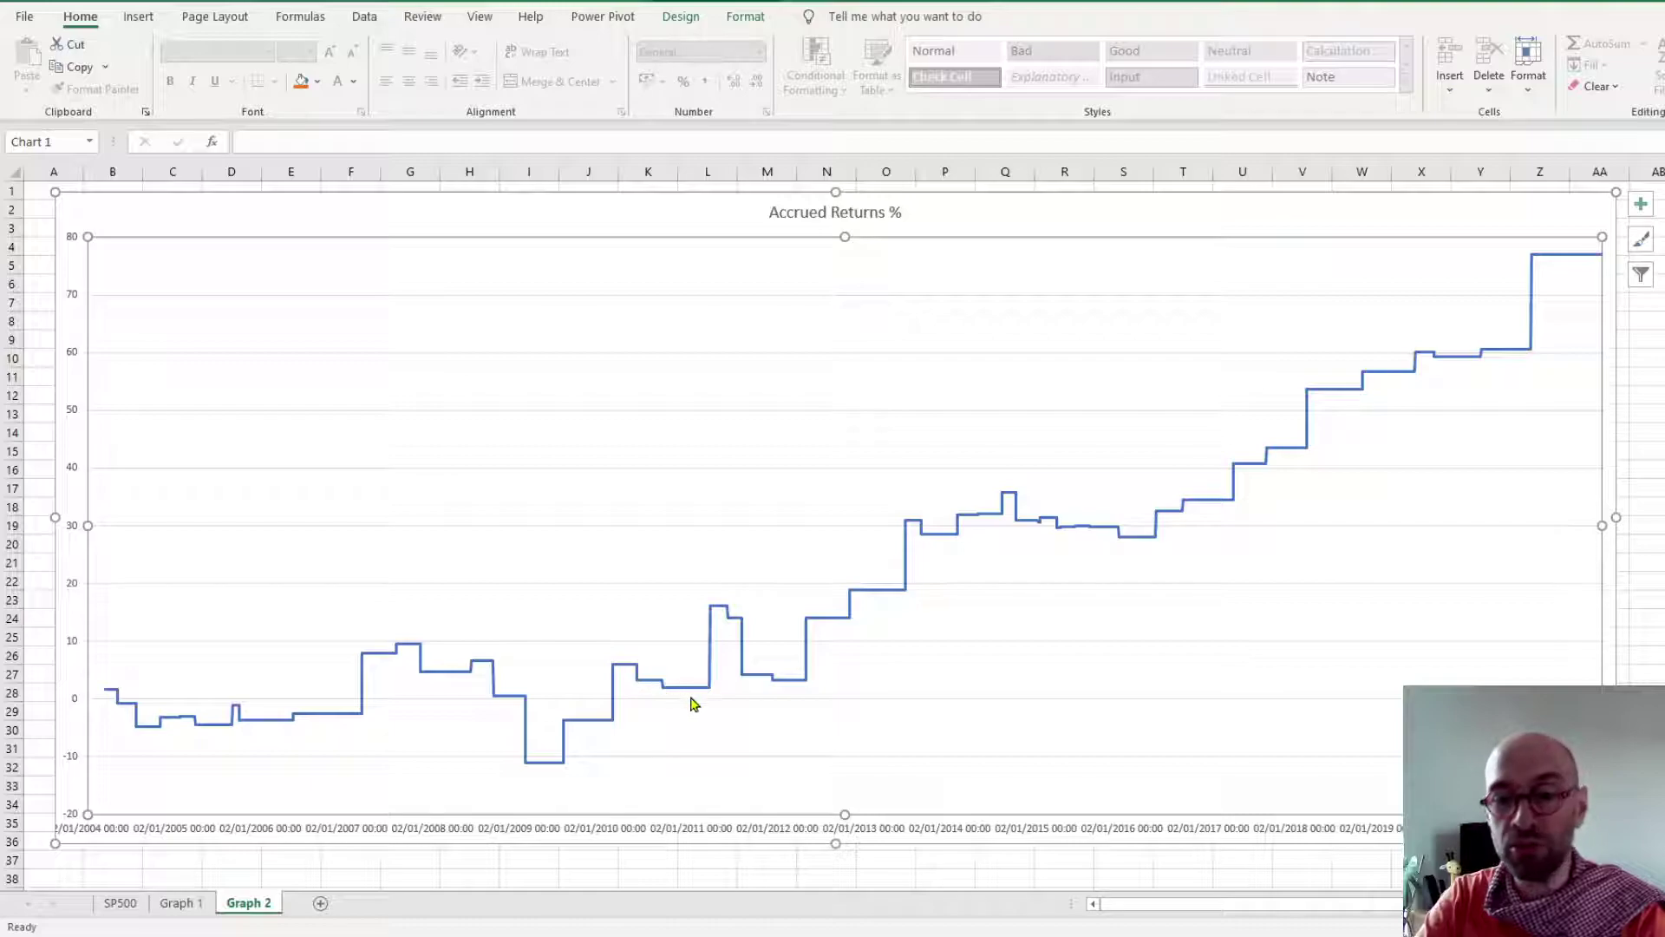
mouse_move(807, 686)
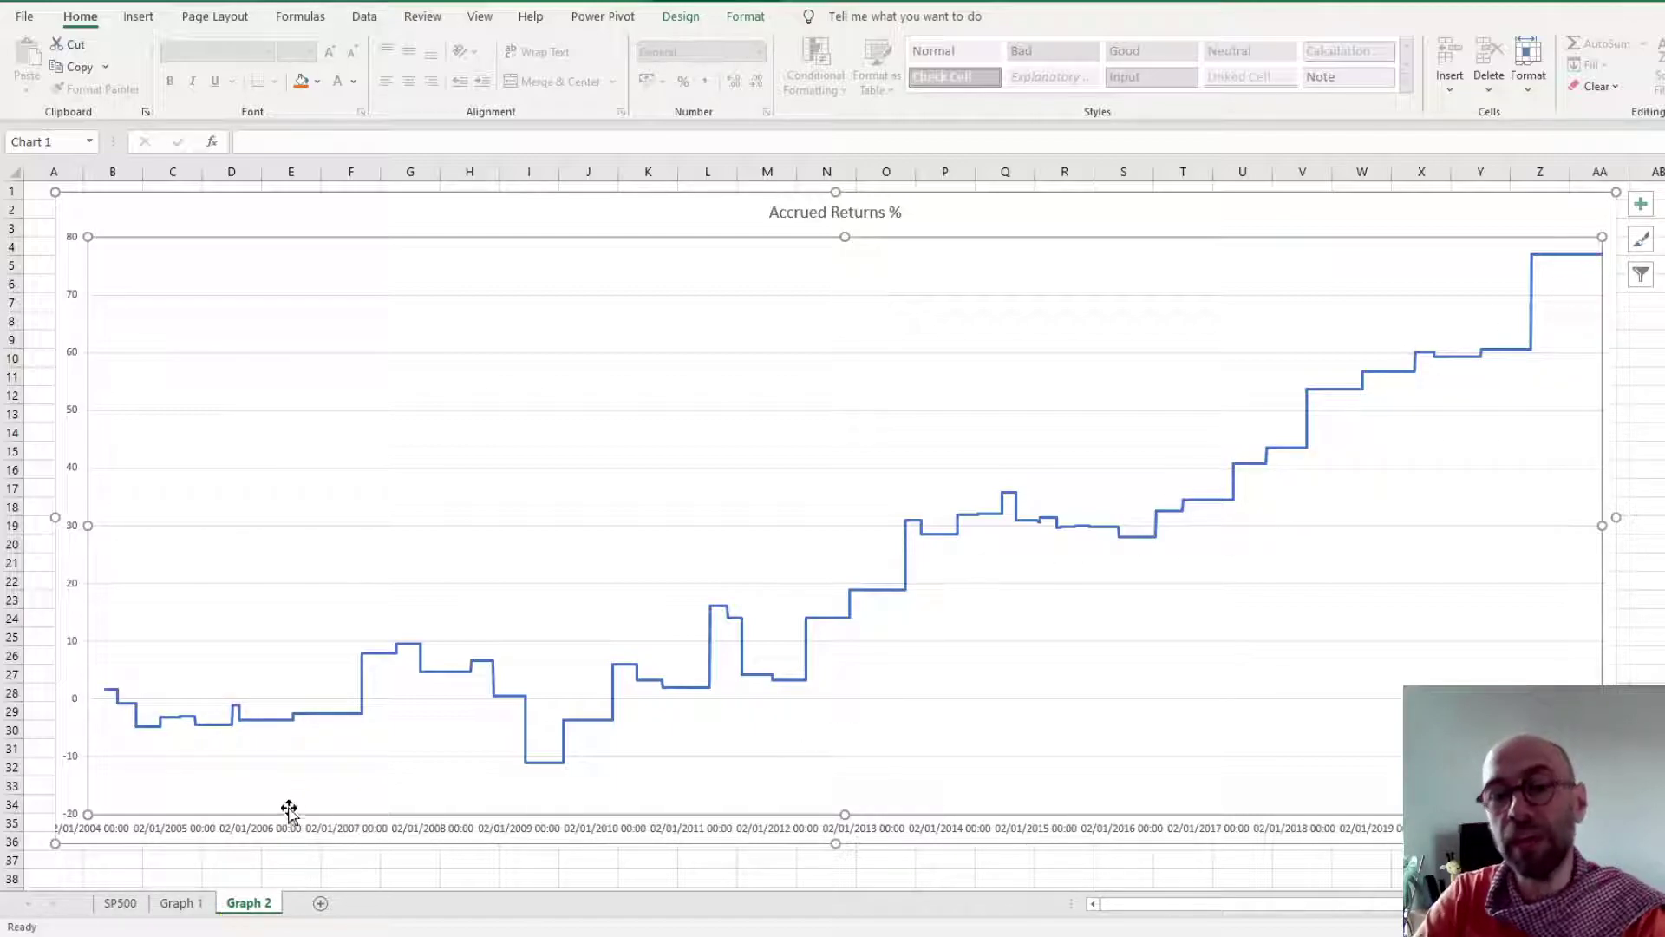
mouse_move(108, 694)
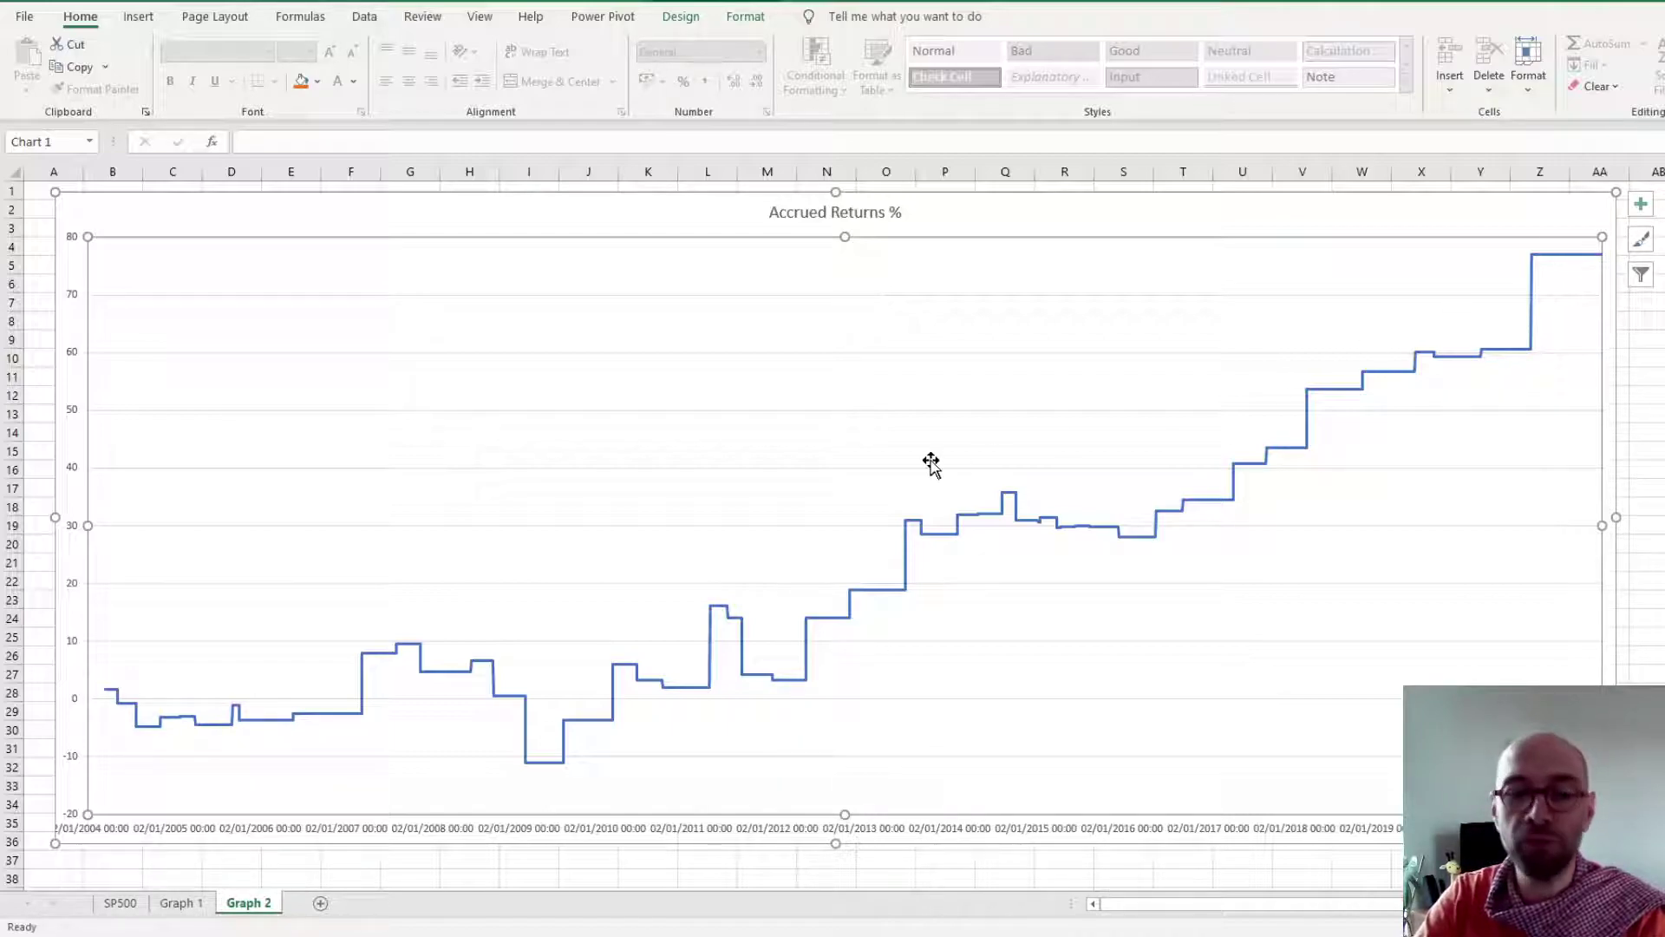
Step: Review the SMA 20 and SMA 50 columns on the SP500 sheet as the two moving averages of the strategy
click(120, 903)
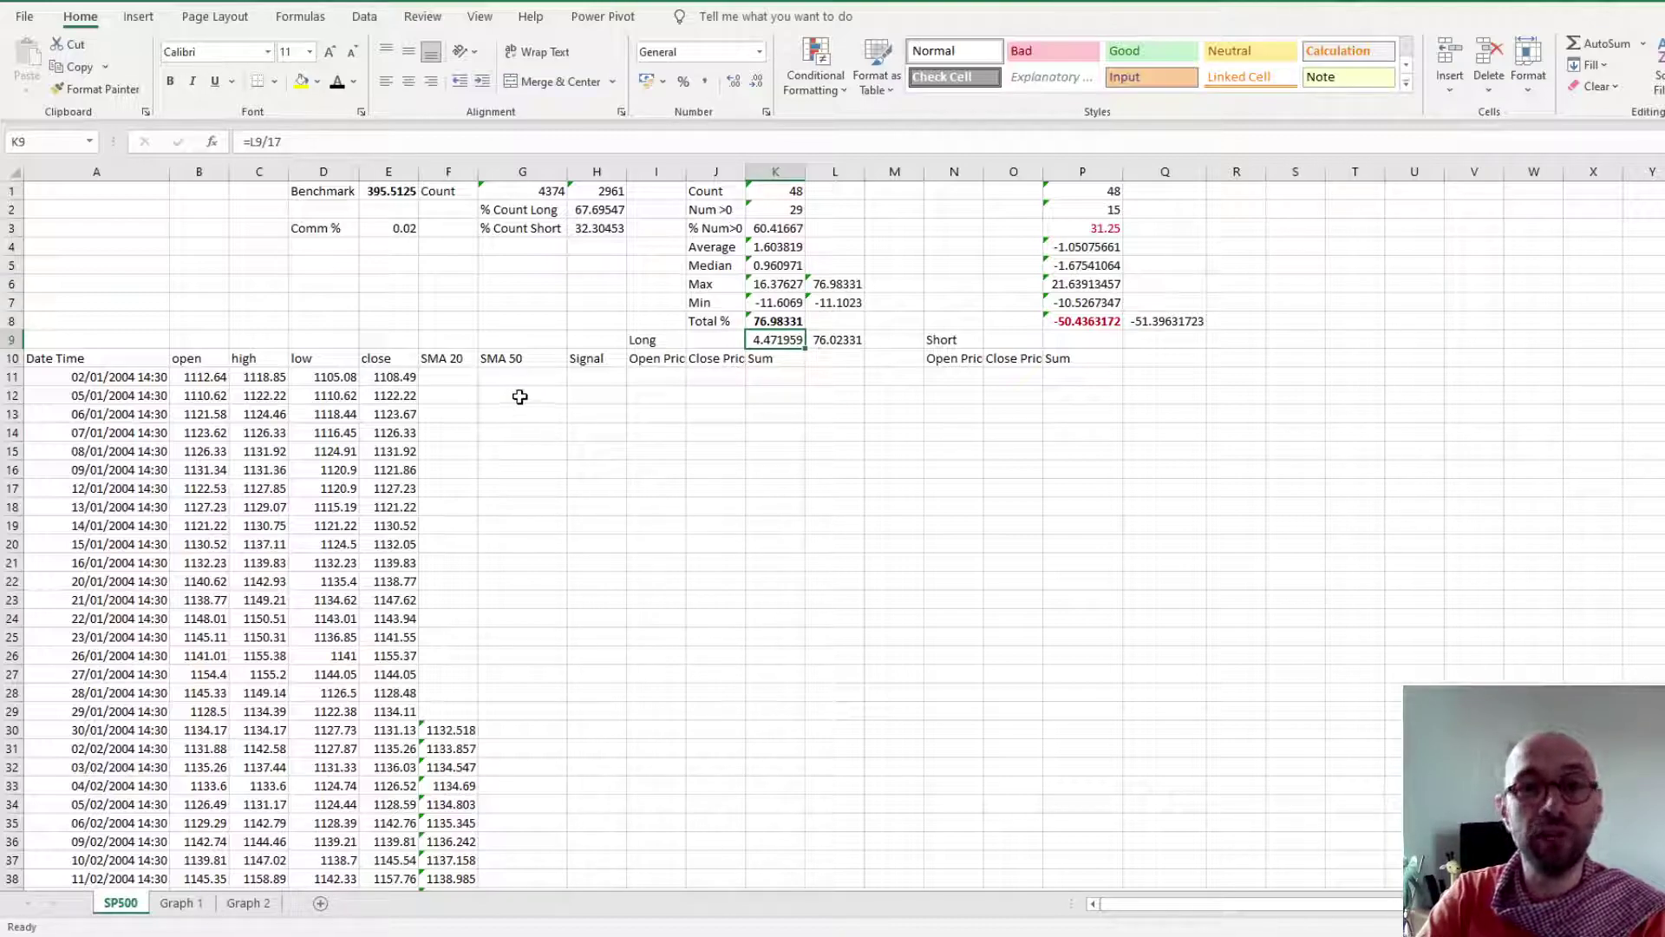
click(442, 351)
click(521, 357)
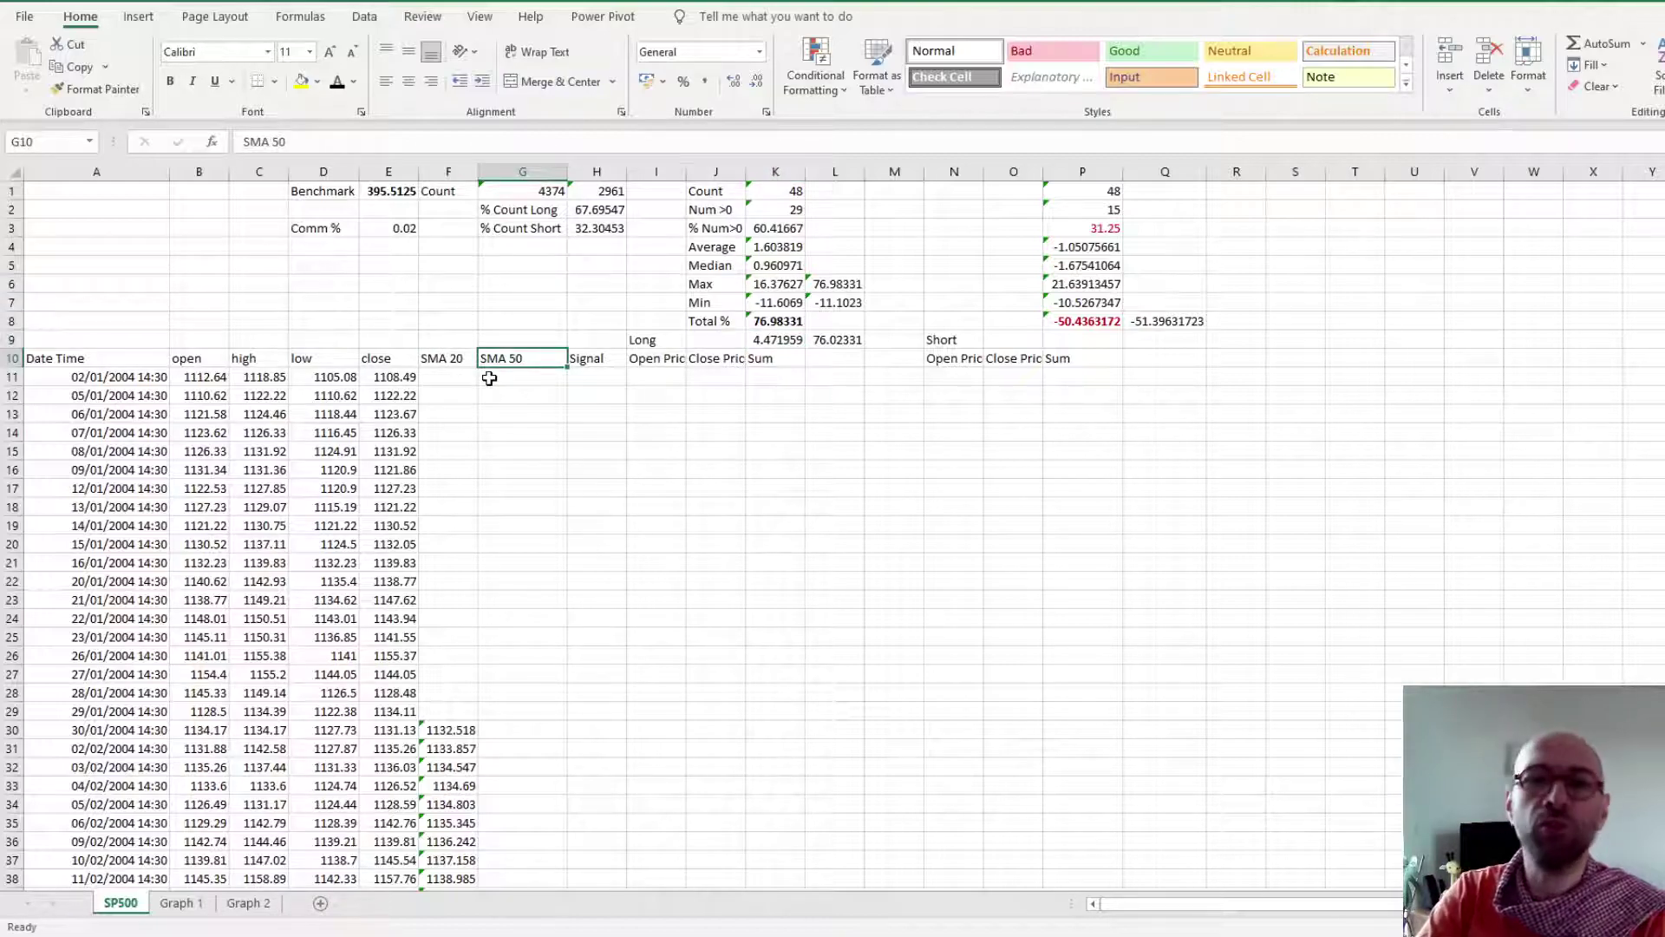
click(443, 364)
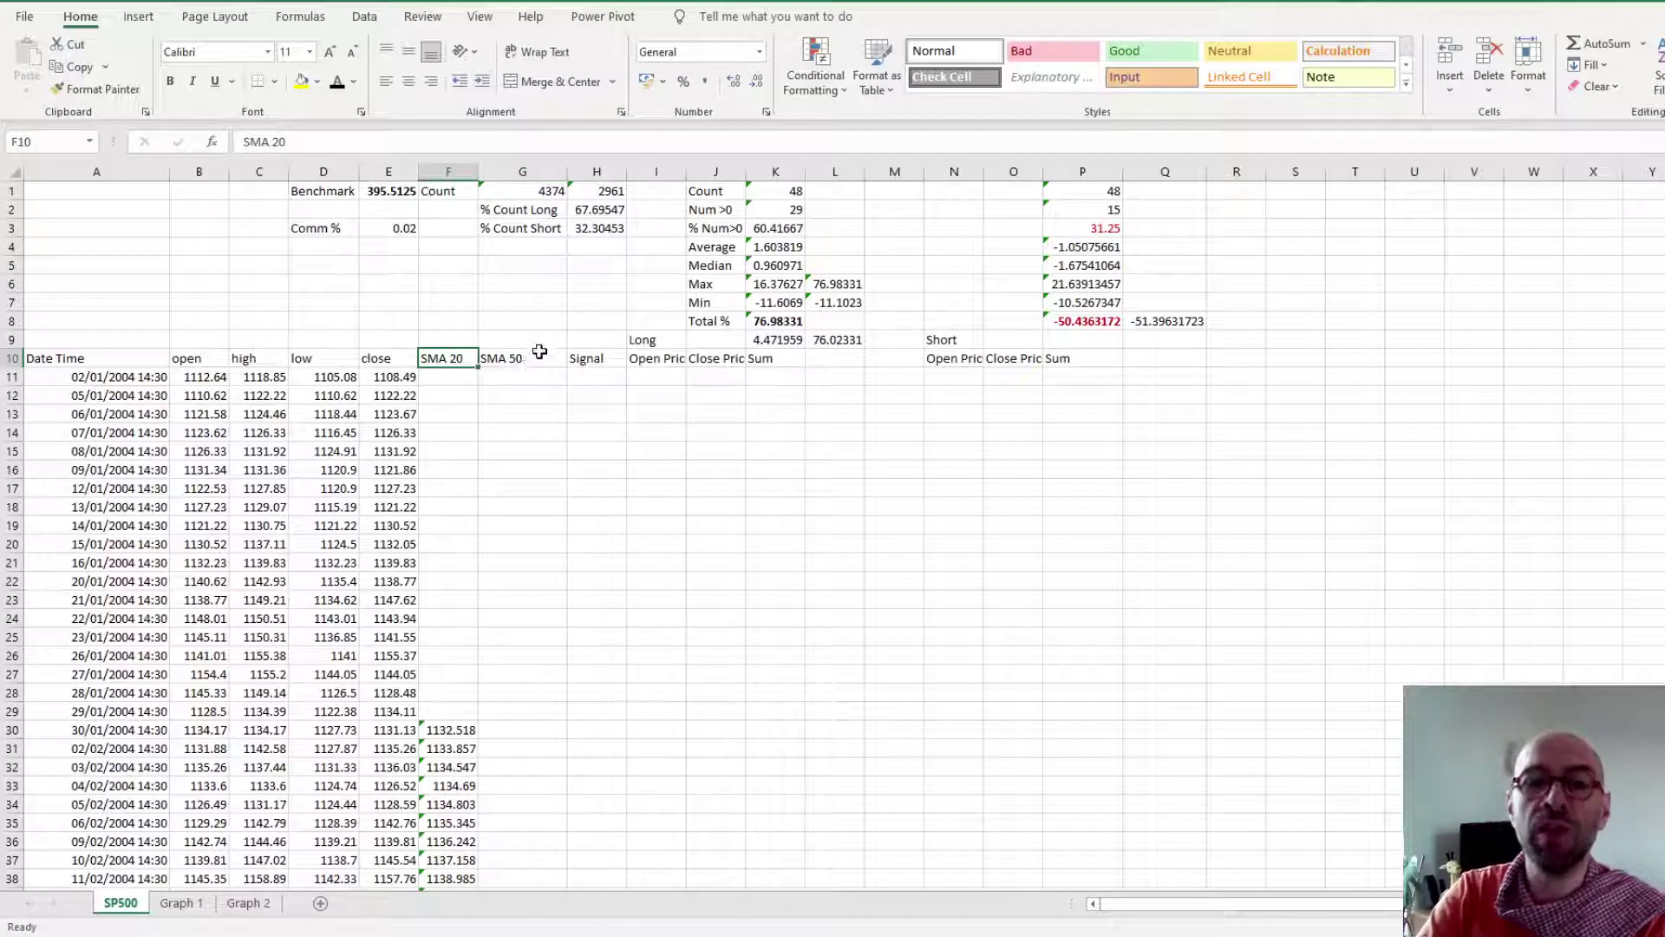
click(540, 351)
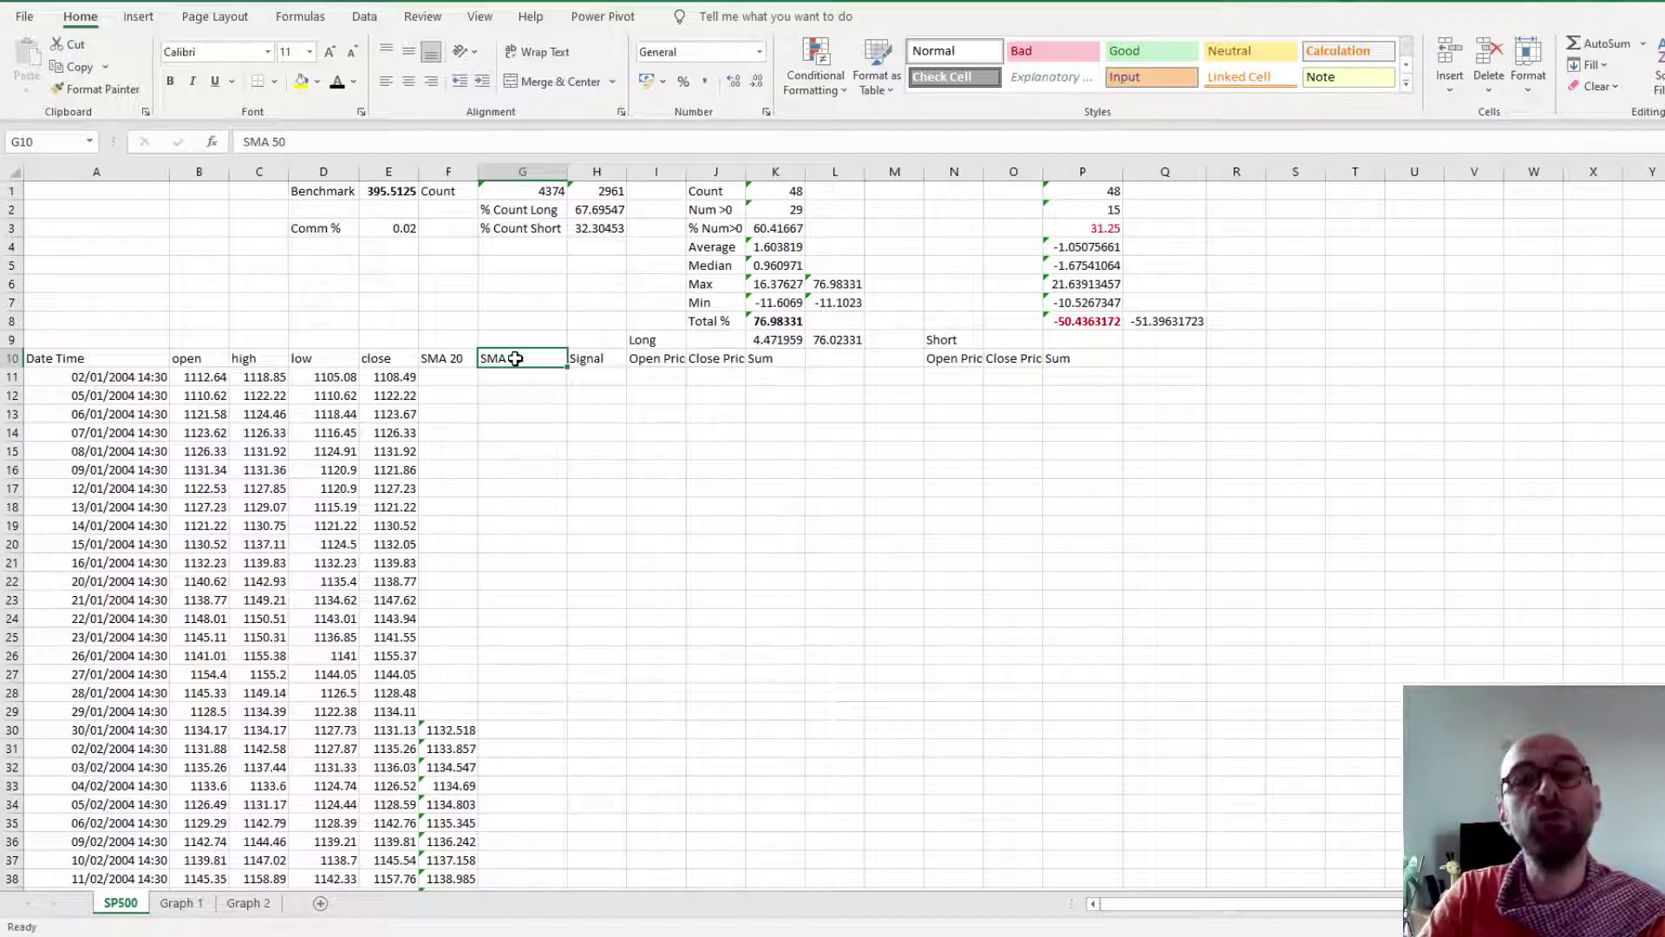
click(458, 358)
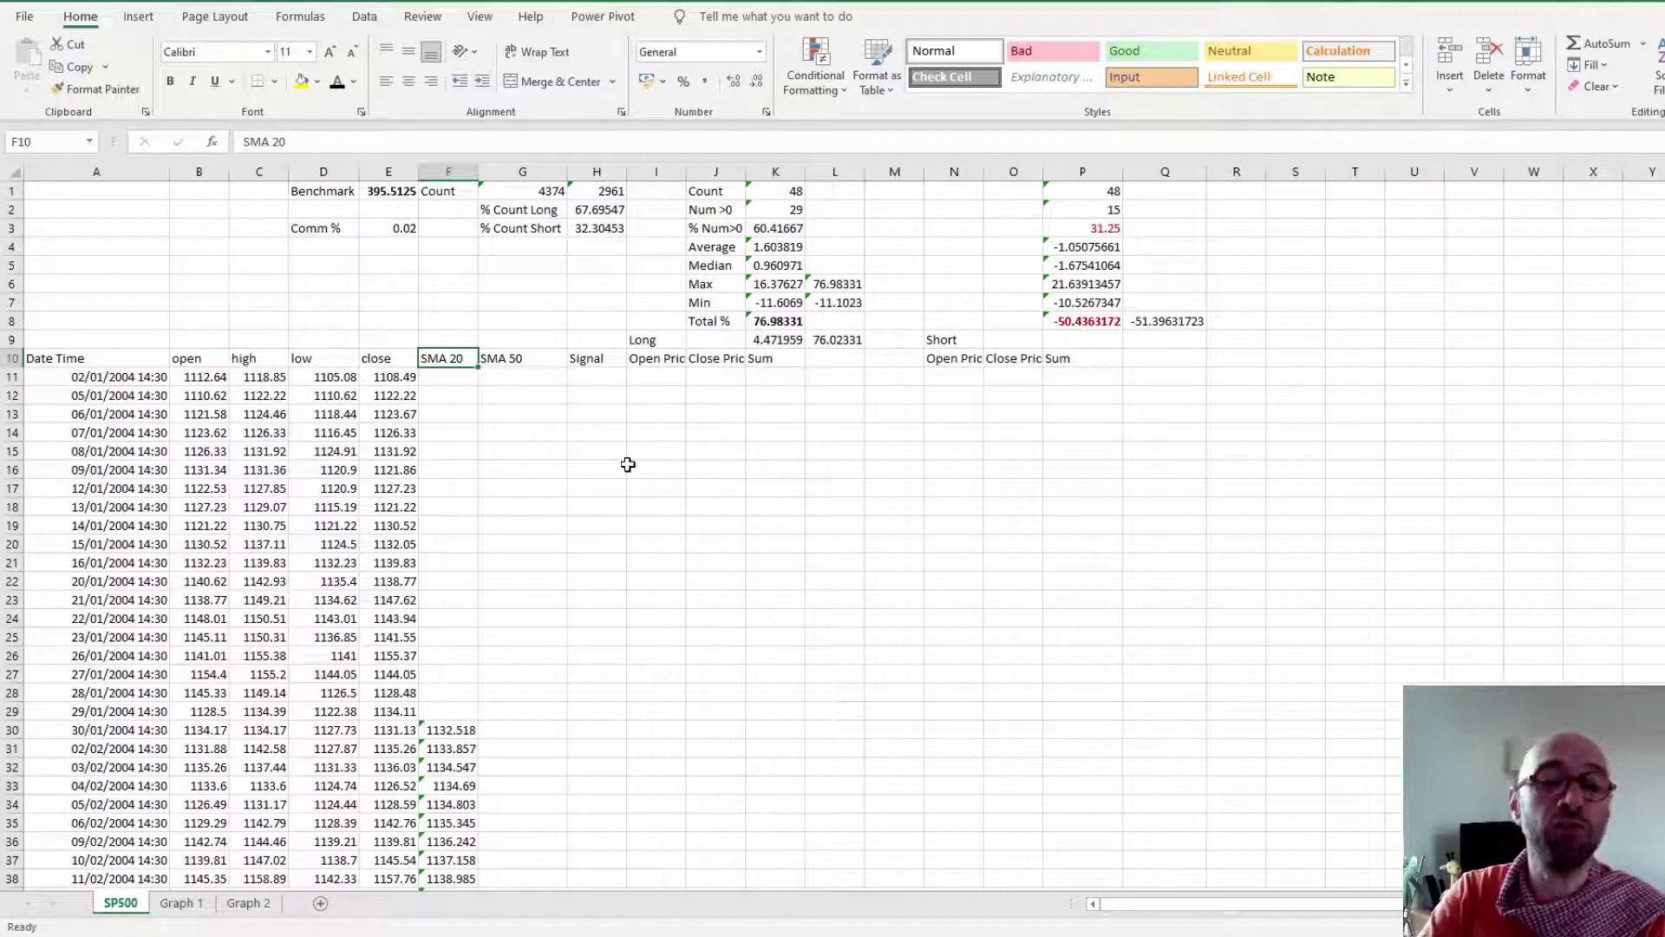
Step: Inspect the daily price data in C14 and the consecutive closing prices in E14 and E15
click(279, 432)
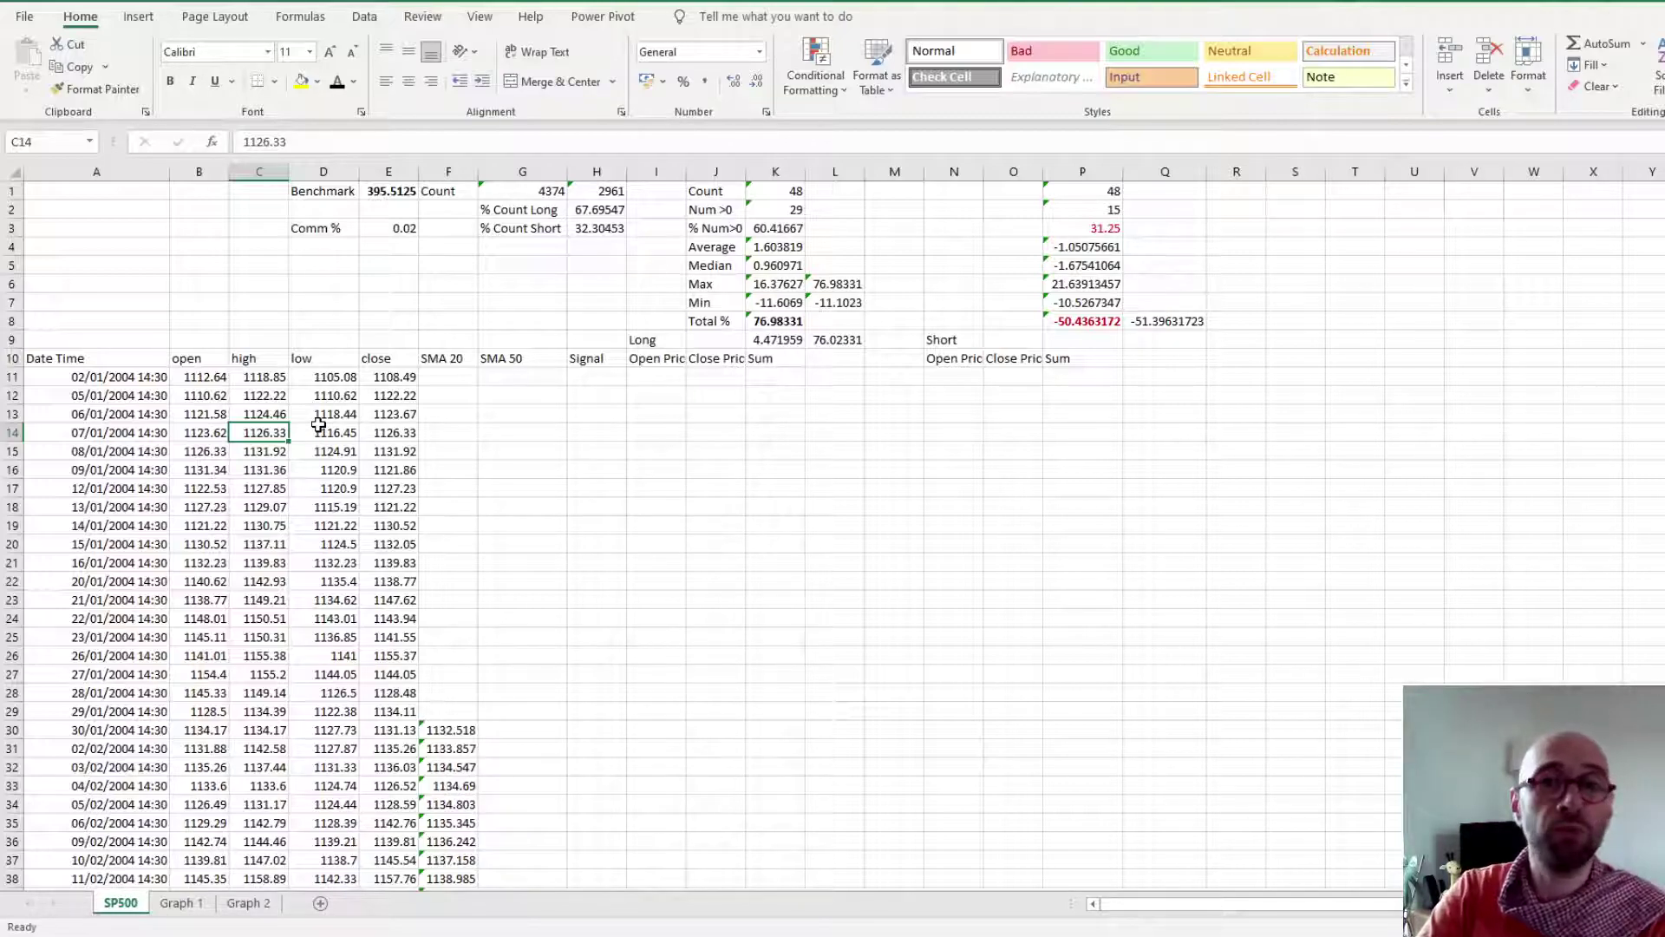
click(389, 432)
click(386, 455)
click(386, 433)
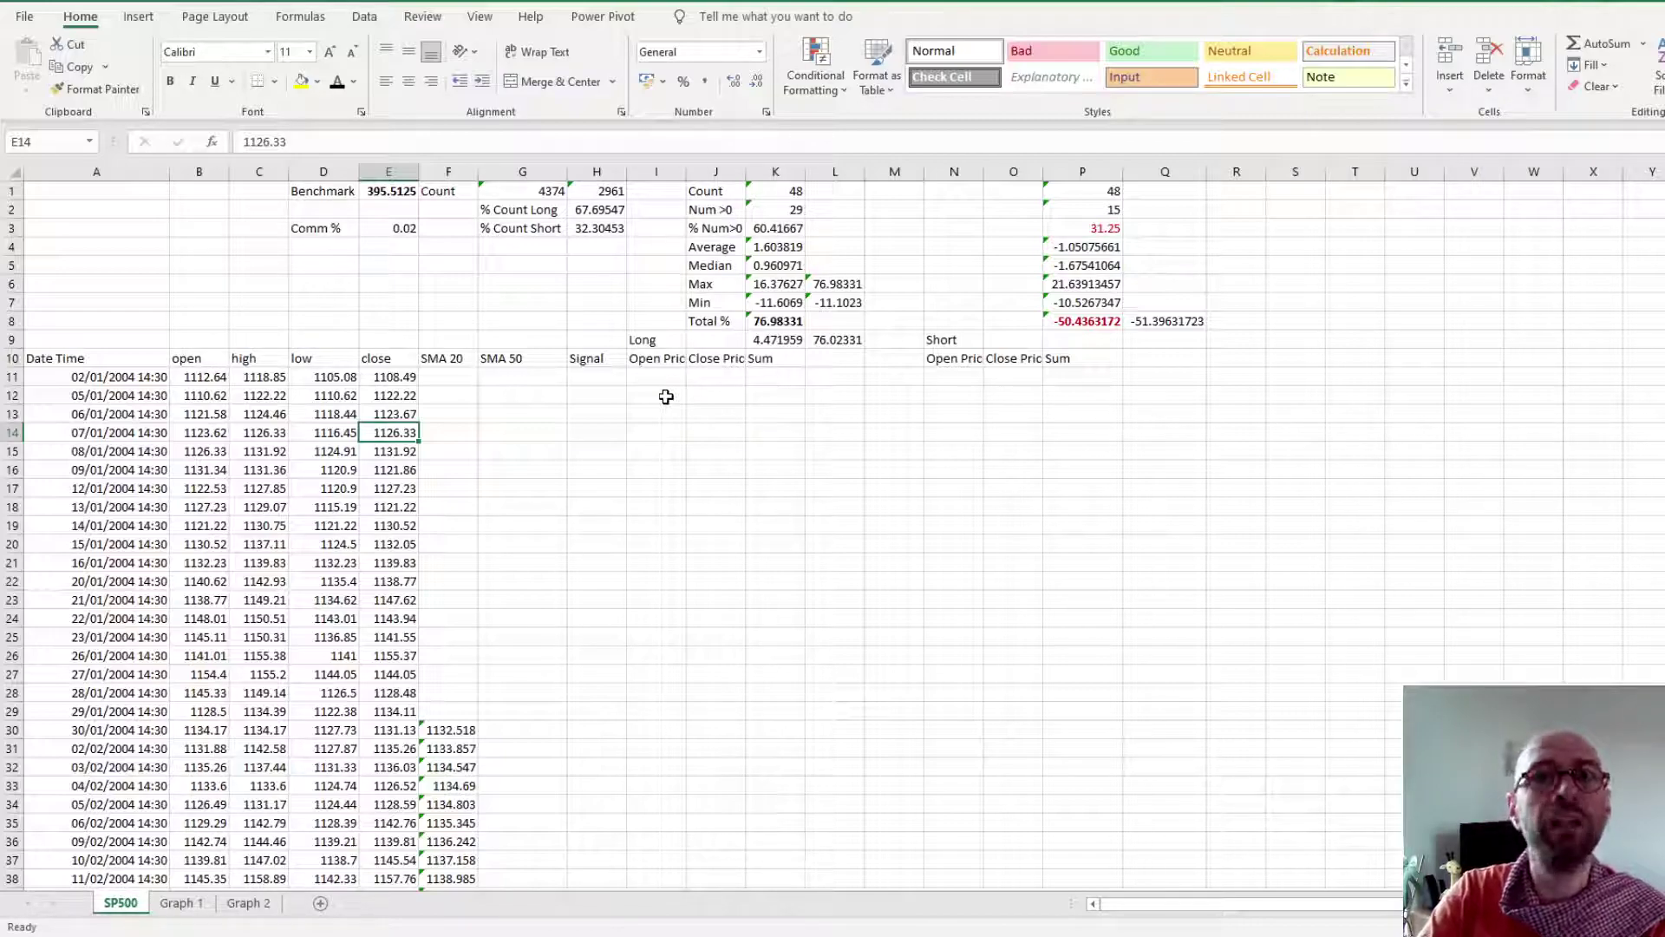
Step: Revisit the long strategy's total return formula in K8, and leave an empty cell below the long-trade headers selected
click(762, 320)
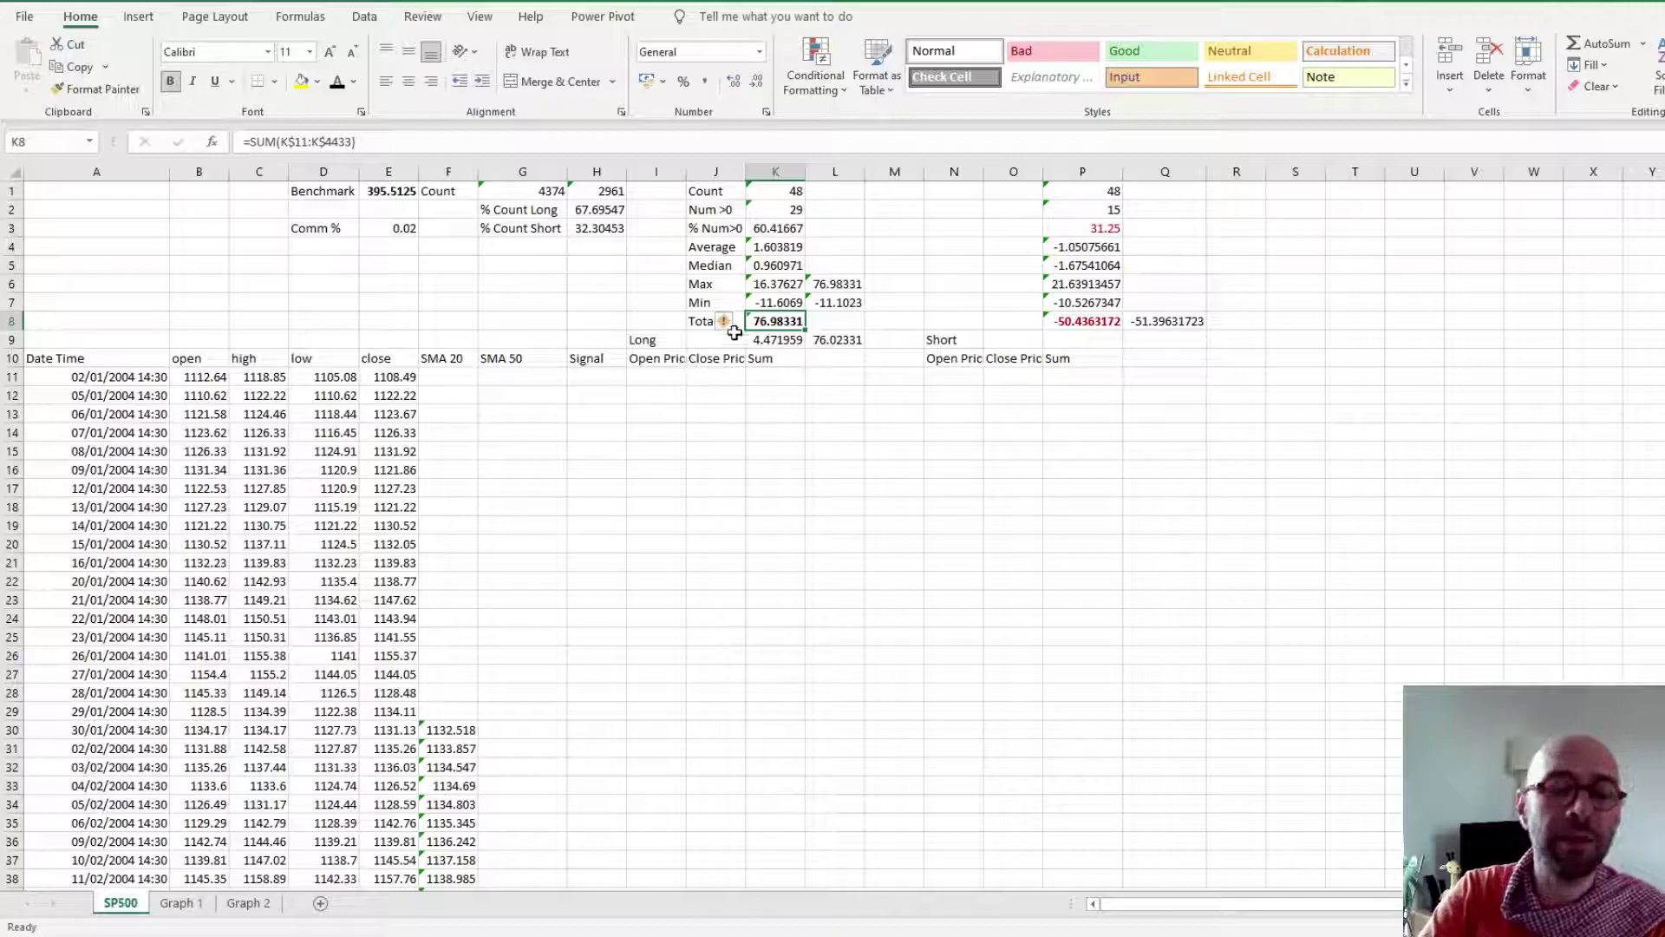
click(709, 425)
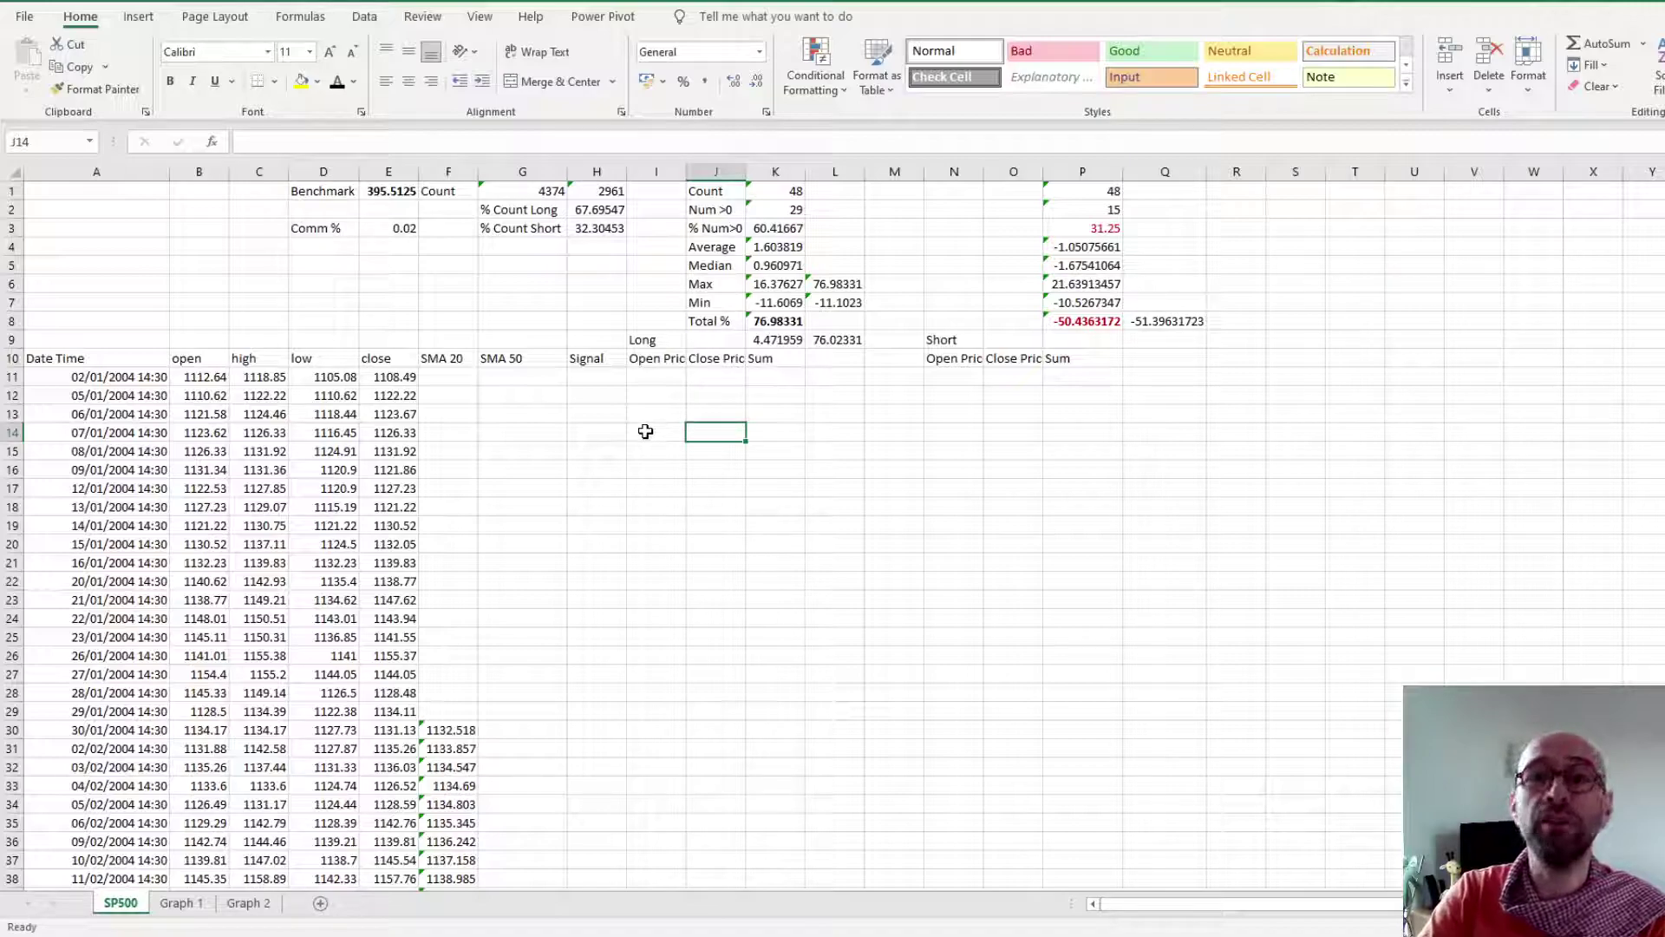
click(715, 414)
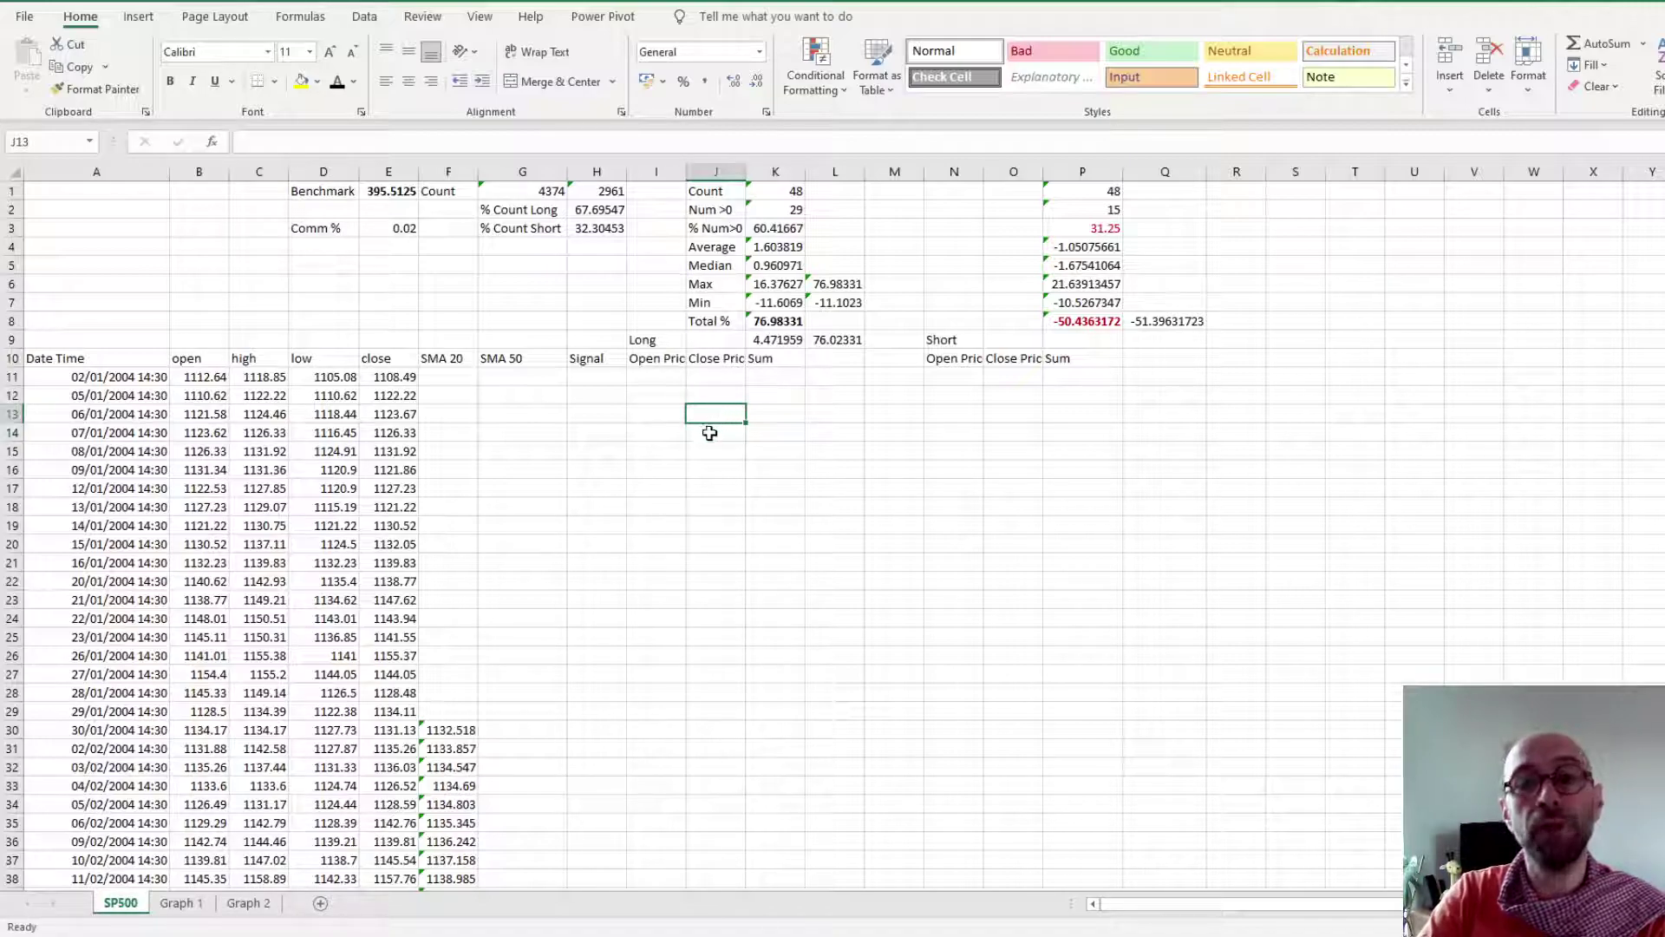